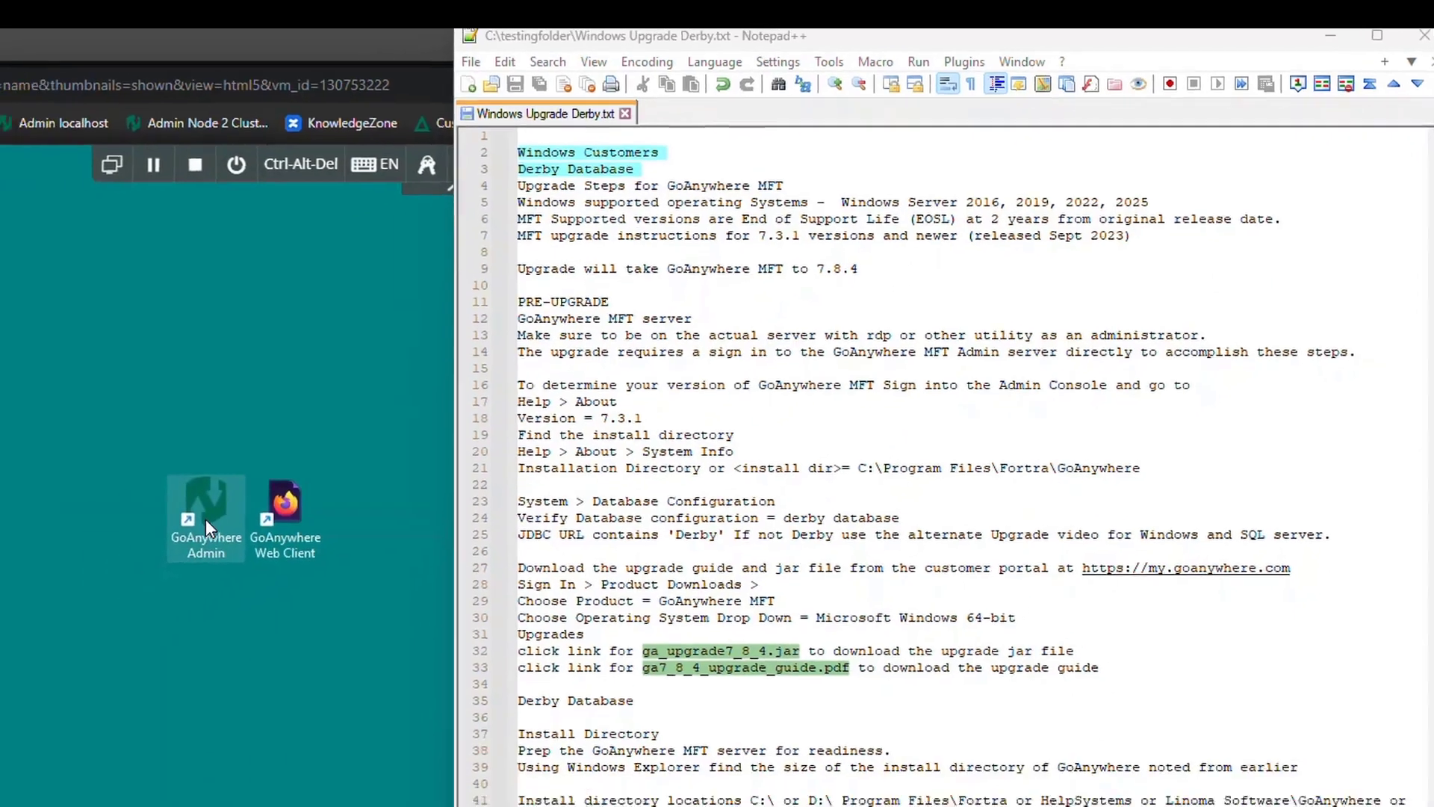
- Launch the GoAnywhere Admin console from its desktop shortcut to reach the 7.3.1 login page
{"action": "double_click", "coordinate": [130, 550]}
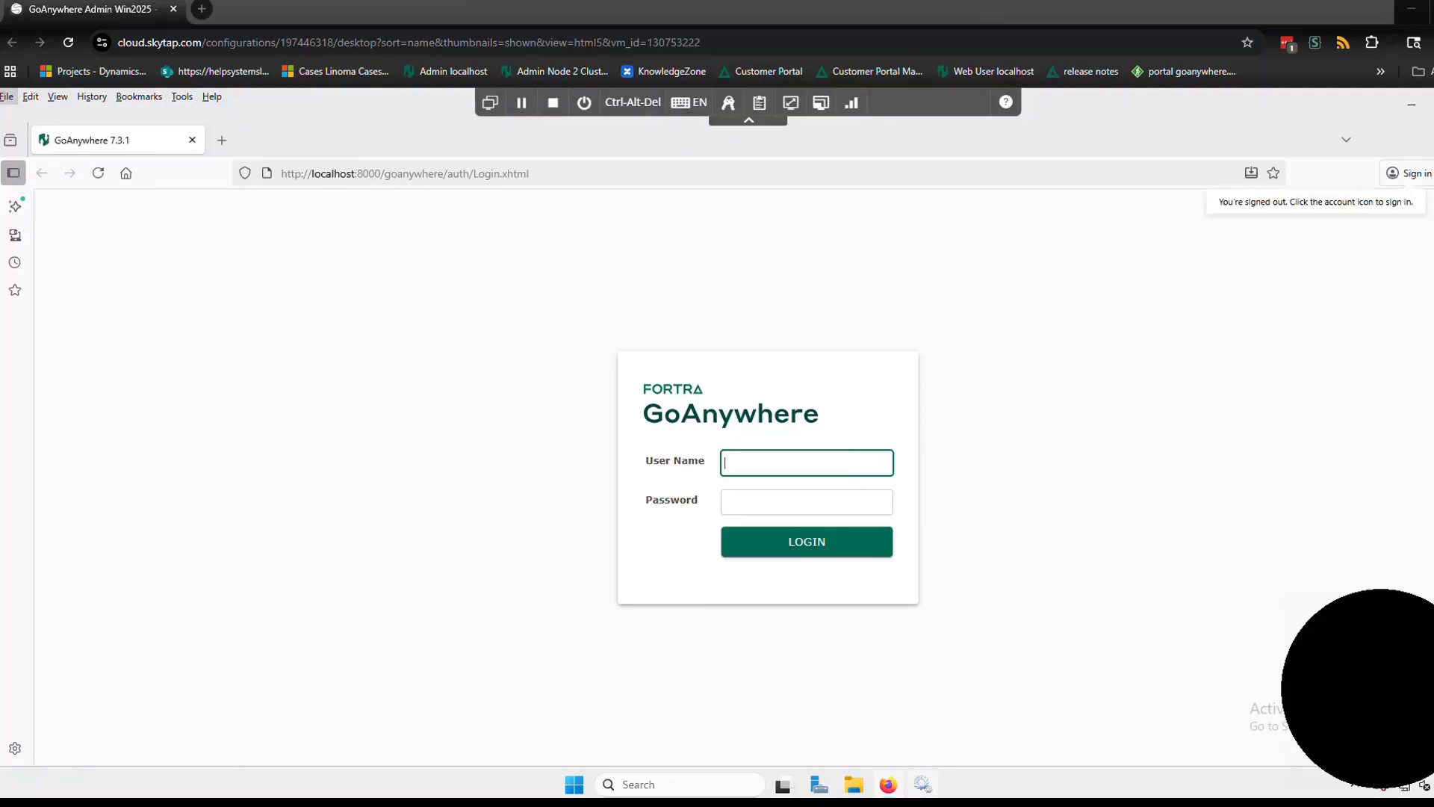
- Snap the GoAnywhere login browser to the left and widen it beside the upgrade notes
{"action": "left_click", "coordinate": [899, 799]}
{"action": "left_click", "coordinate": [591, 236]}
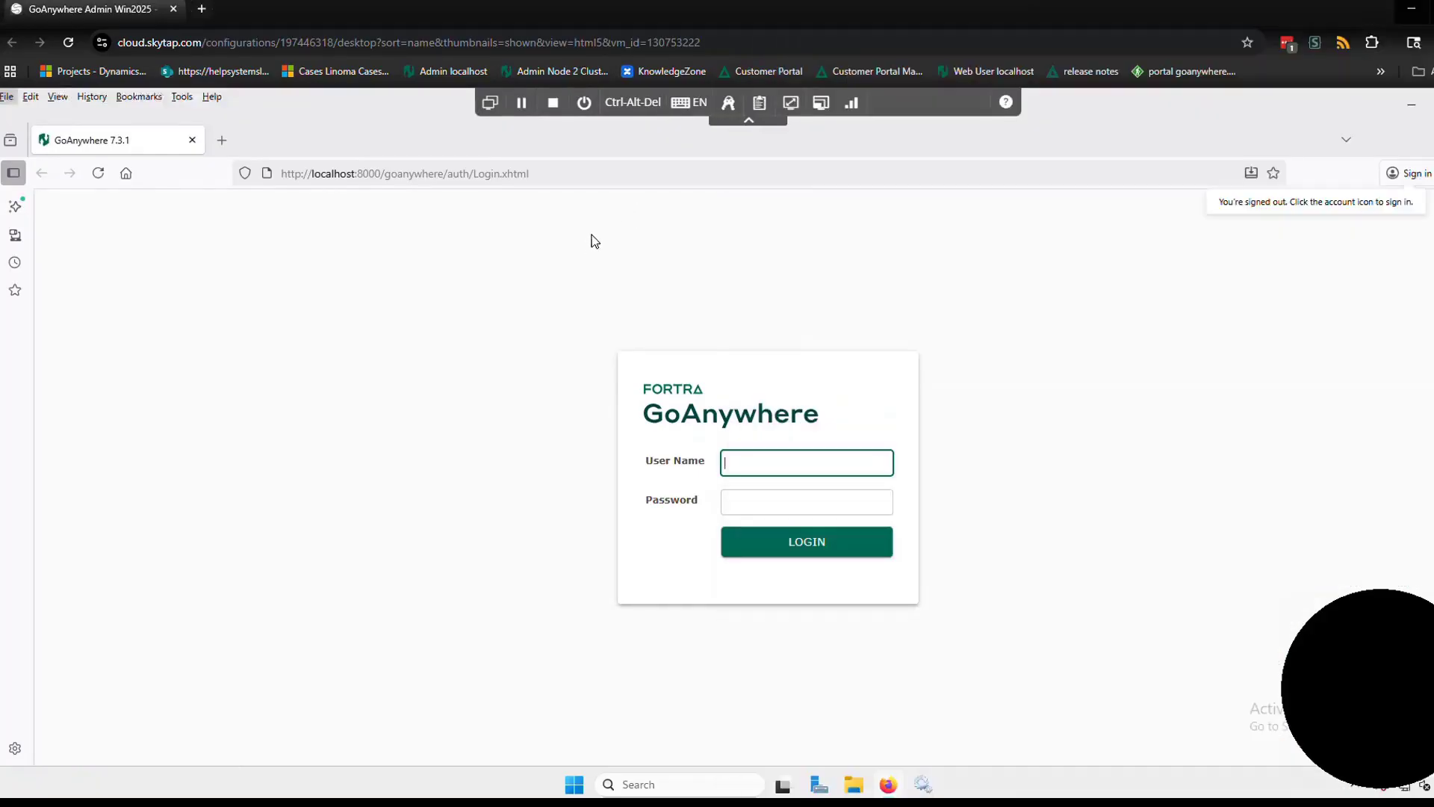
{"action": "left_click", "coordinate": [591, 235]}
{"action": "key", "text": "super+Left"}
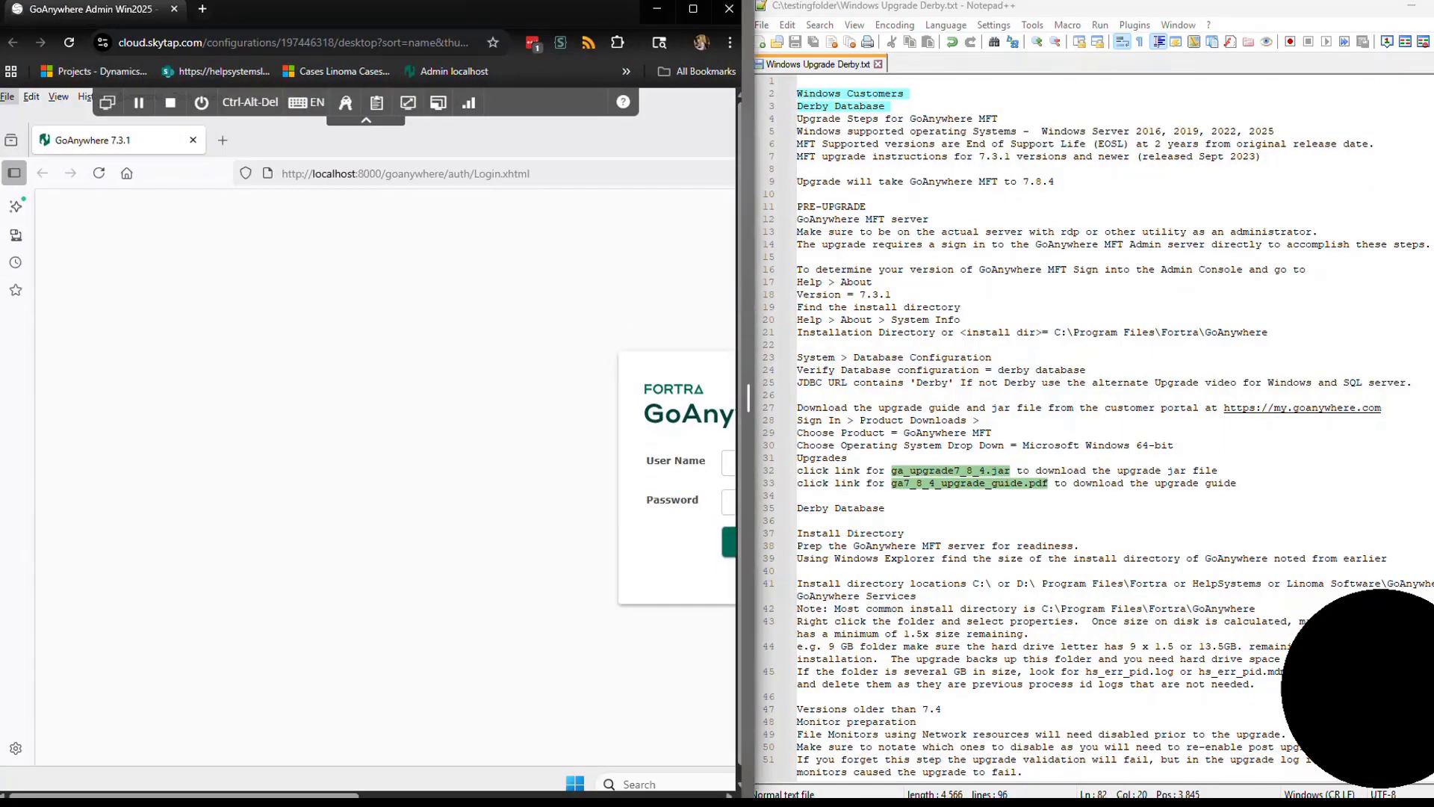
{"action": "left_click_drag", "start_coordinate": [743, 308], "coordinate": [1022, 313]}
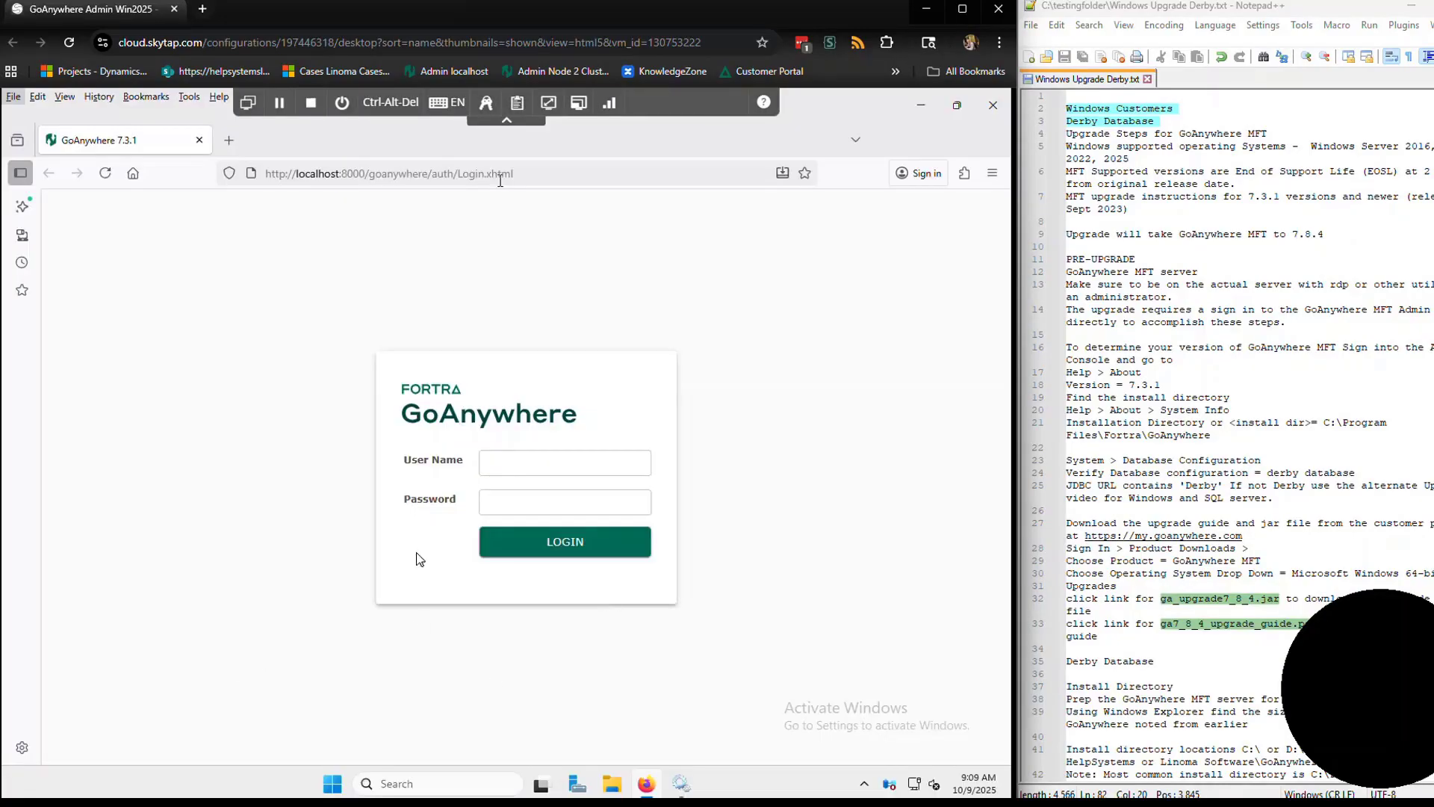
- Log in to GoAnywhere MFT Admin with the admin user name and password
{"action": "left_click", "coordinate": [508, 472]}
{"action": "type", "text": "training"}
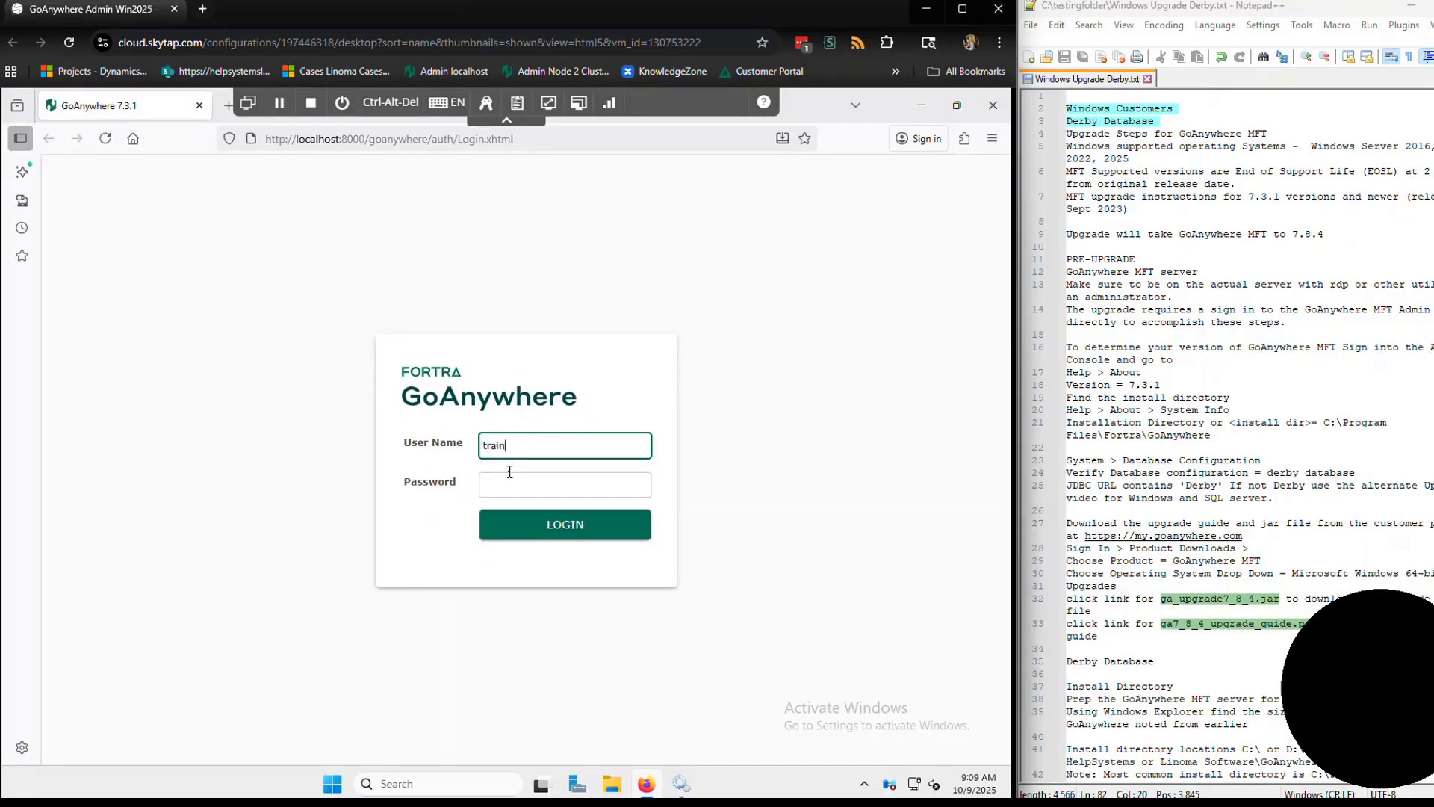
{"action": "key", "text": "Tab"}
{"action": "type", "text": "••••••"}
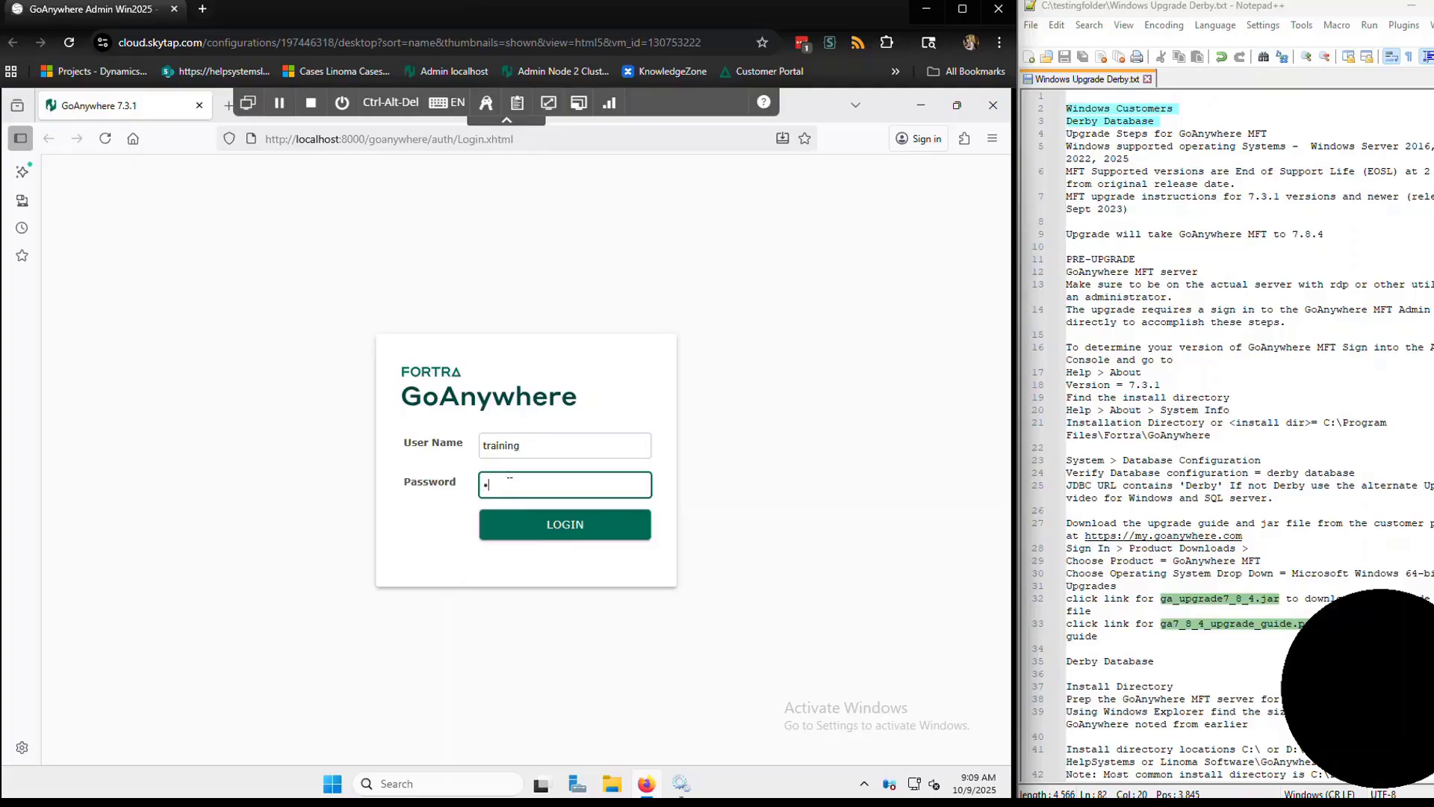
{"action": "key", "text": "Return"}
{"action": "type", "text": "**********"}
{"action": "key", "text": "Return"}
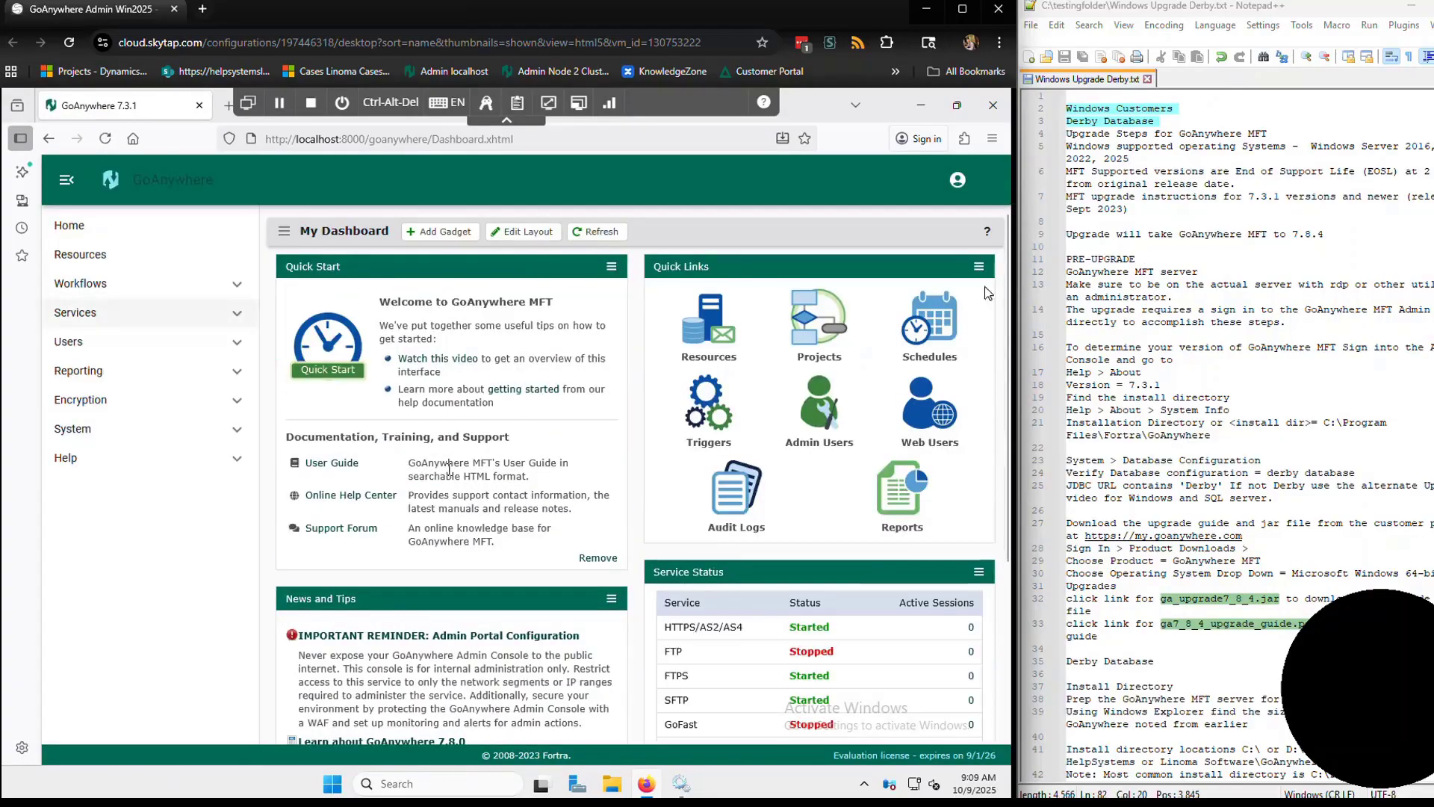
- Open Help > About and highlight the installed version 7.3.1
{"action": "left_click_drag", "start_coordinate": [1162, 387], "coordinate": [1067, 372]}
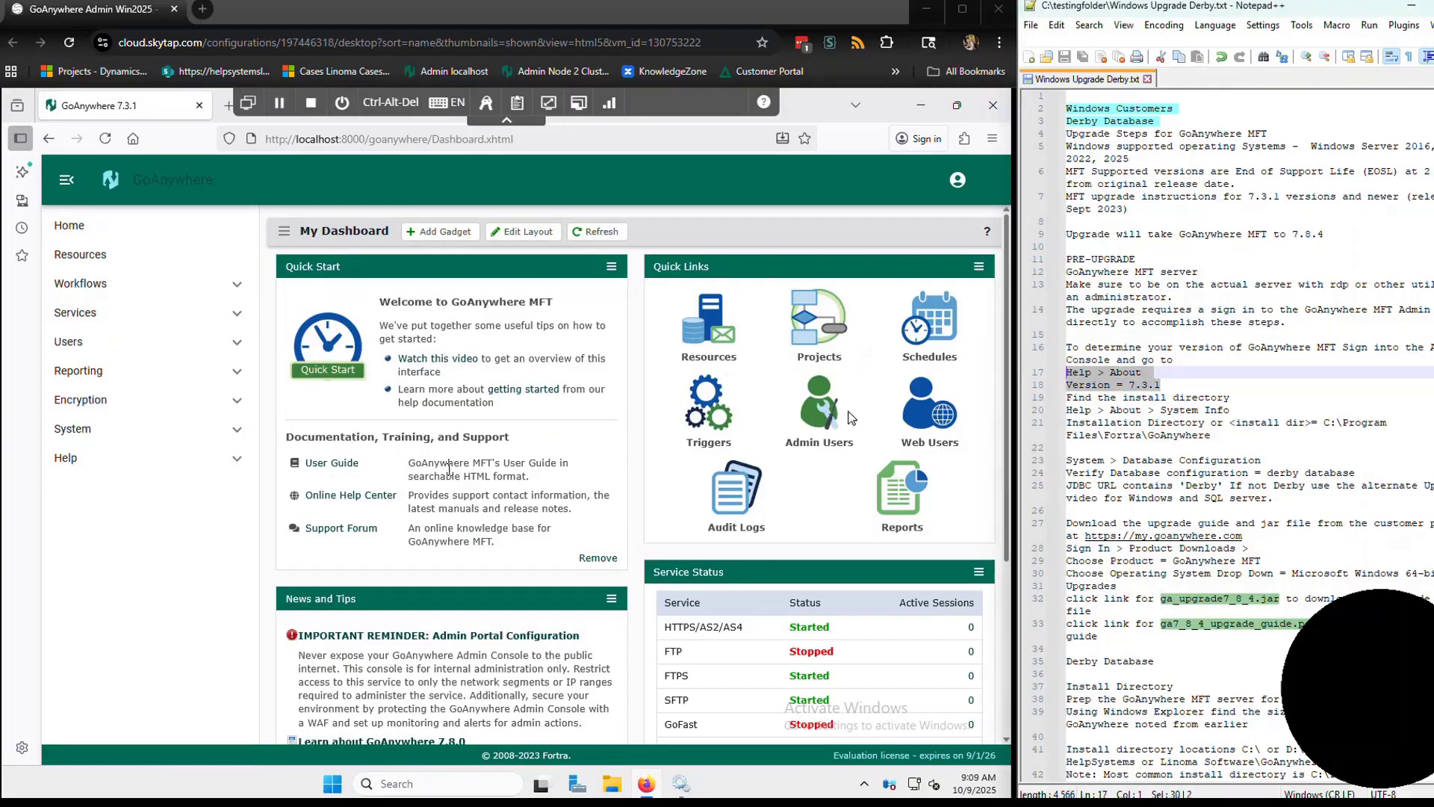
{"action": "left_click", "coordinate": [66, 457]}
{"action": "left_click", "coordinate": [72, 545]}
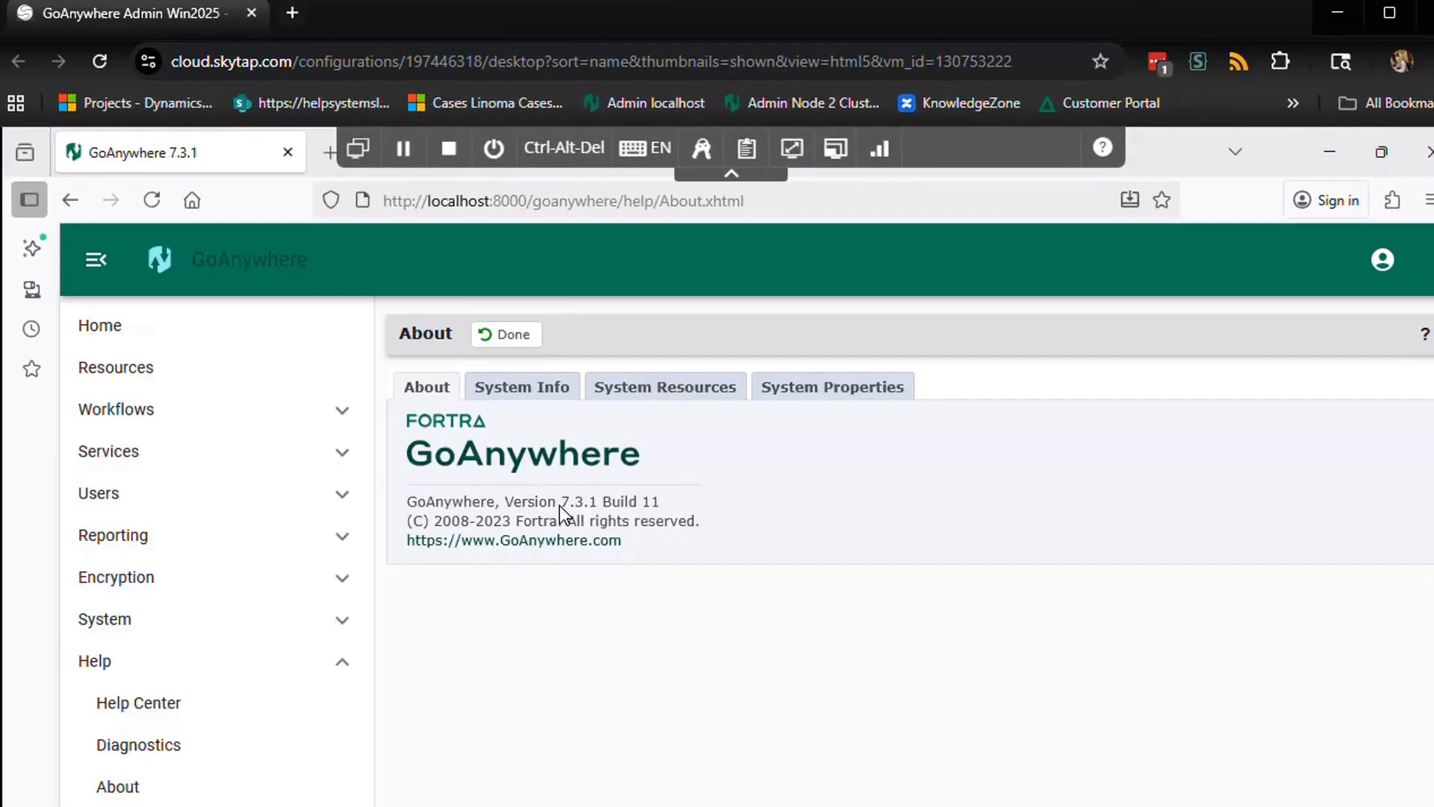
{"action": "double_click", "coordinate": [565, 506]}
- On System Info, highlight the installation directory C:\Program Files\Fortra\GoAnywhere
{"action": "left_click", "coordinate": [523, 388]}
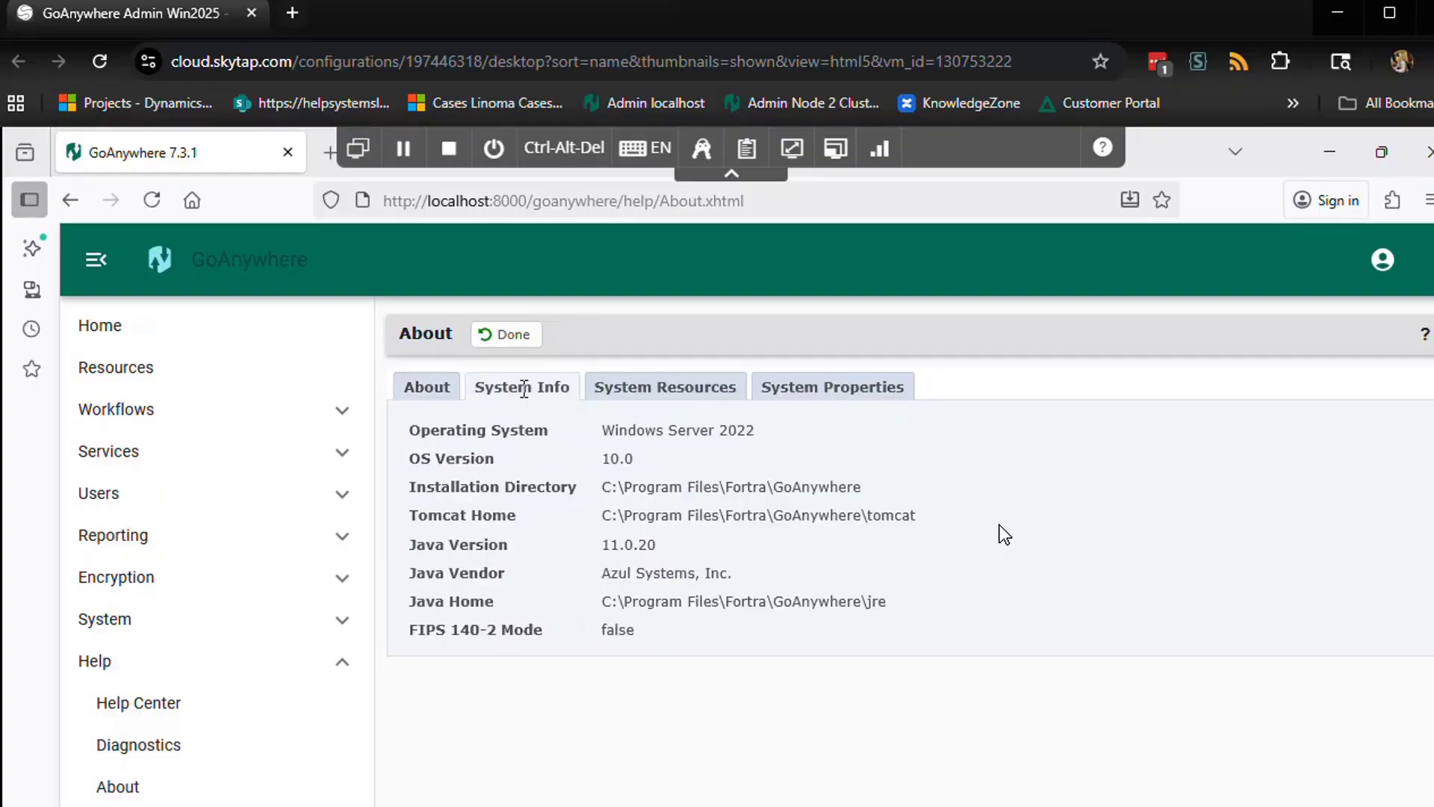
{"action": "left_click_drag", "start_coordinate": [867, 490], "coordinate": [605, 487]}
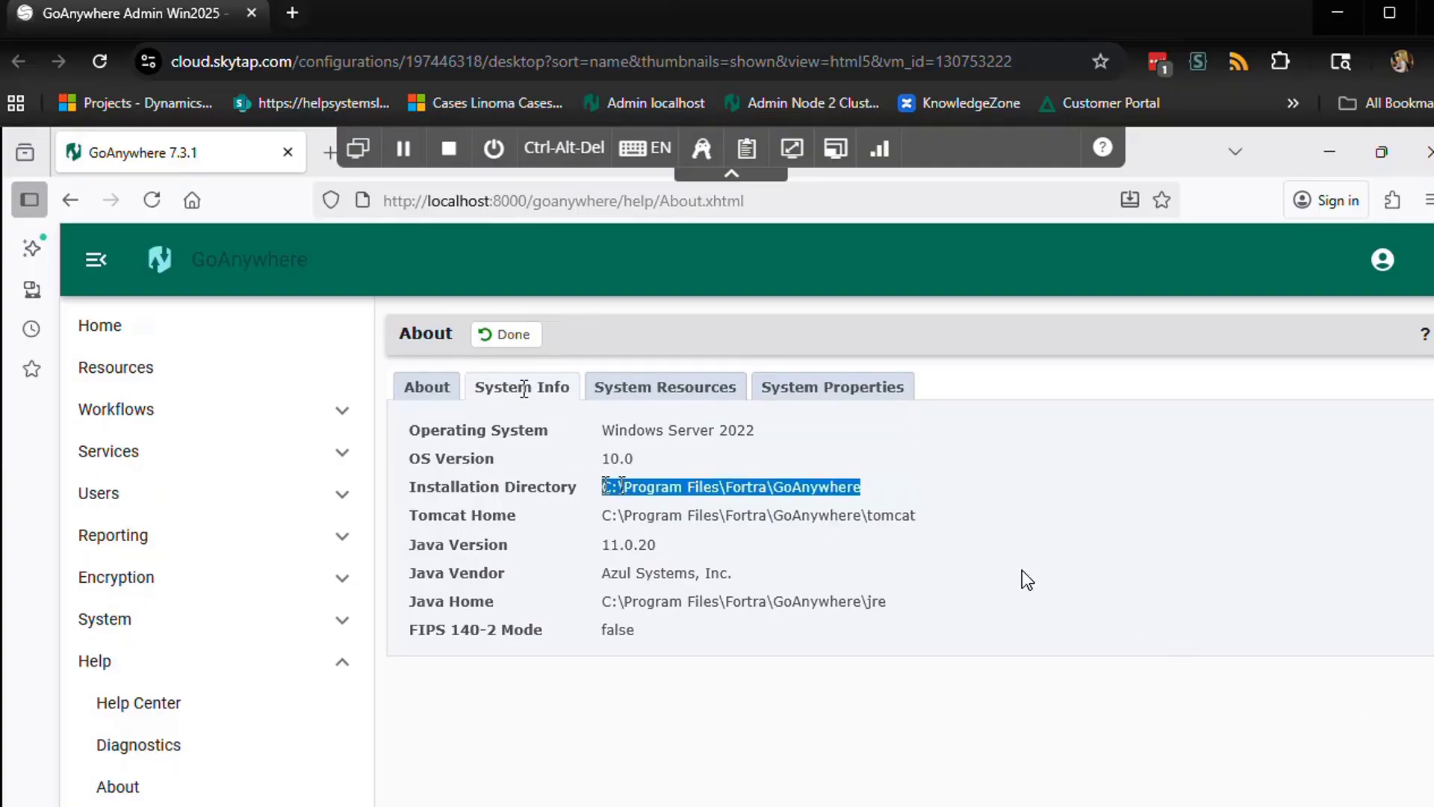
{"action": "left_click", "coordinate": [874, 498]}
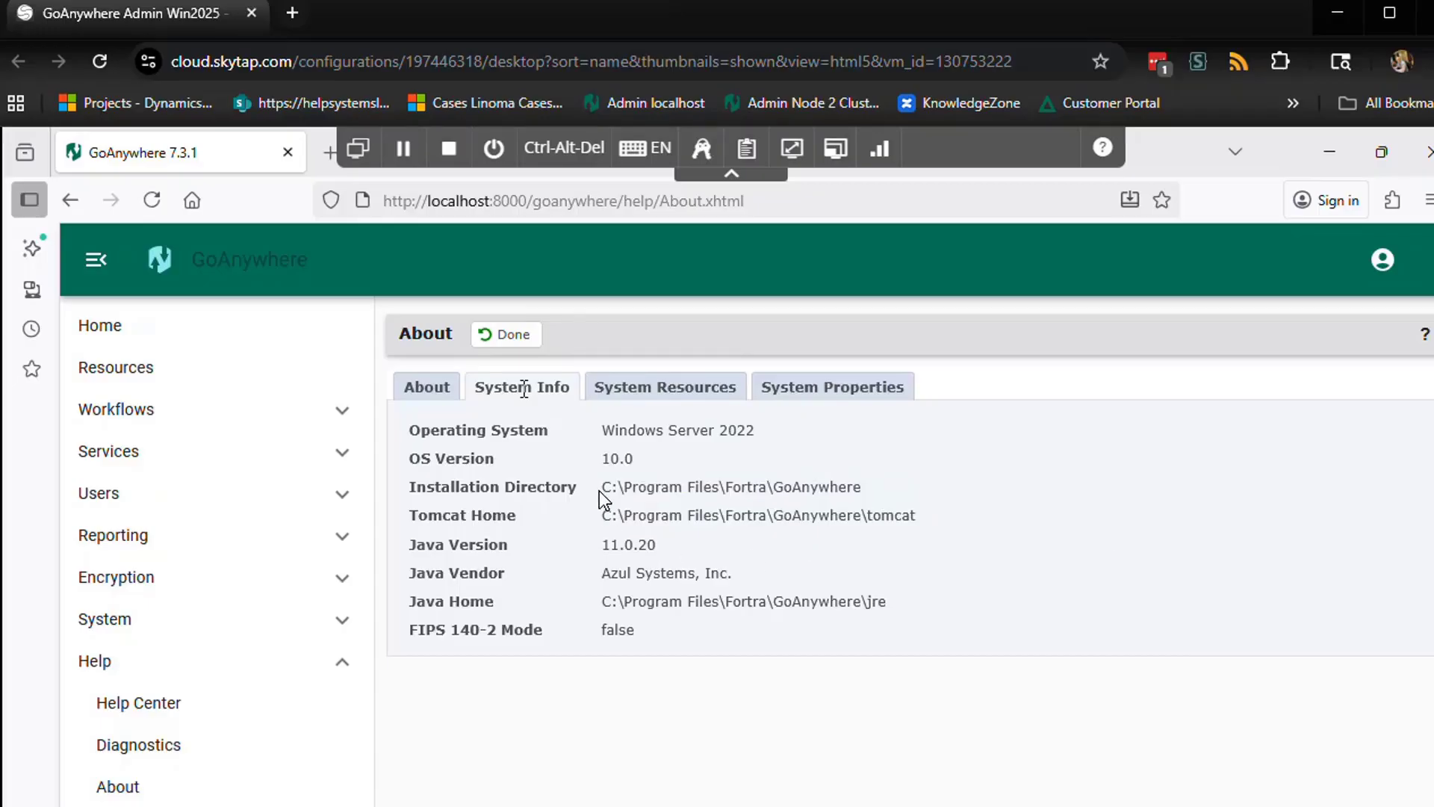
{"action": "left_click_drag", "start_coordinate": [601, 490], "coordinate": [864, 491]}
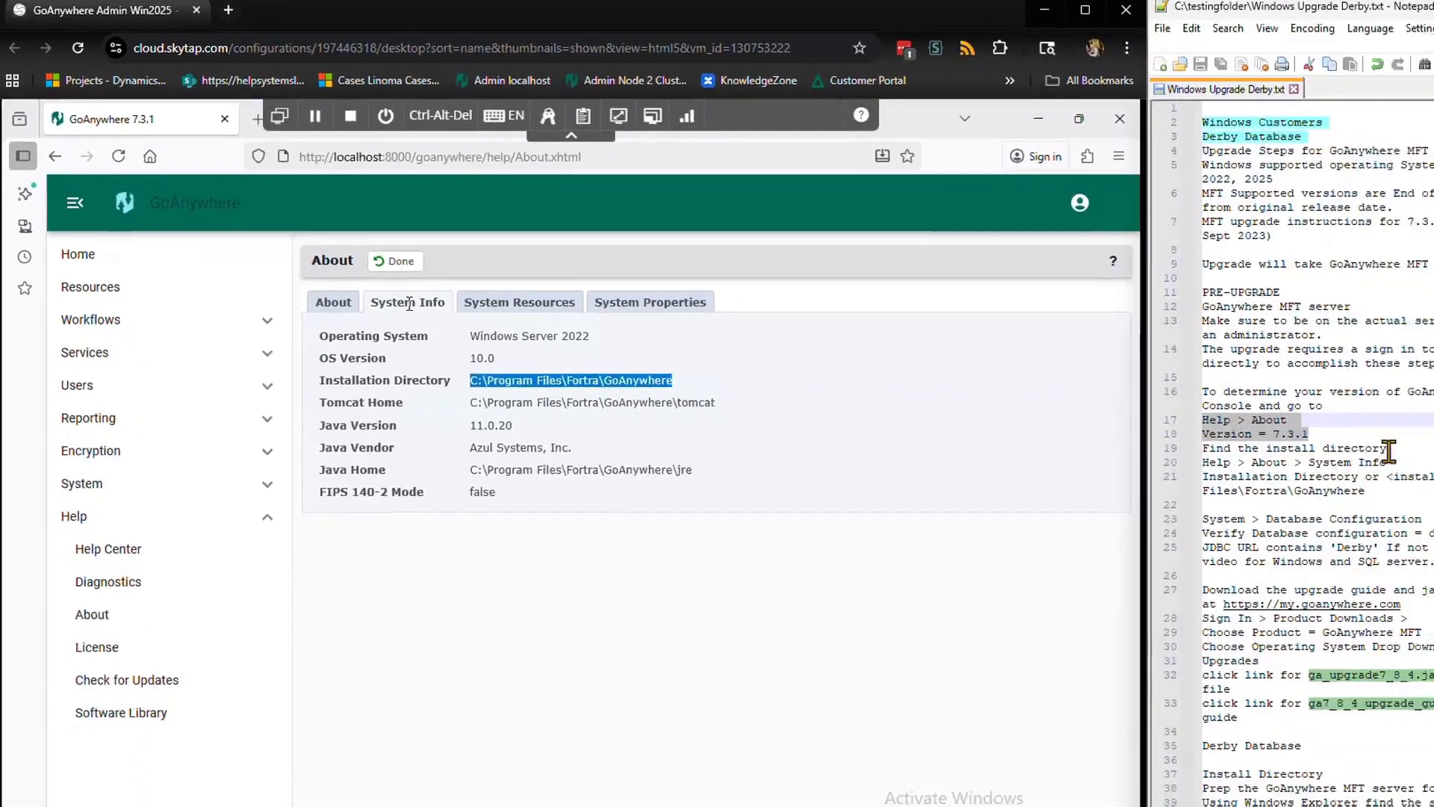
{"action": "scroll", "coordinate": [1316, 322], "scroll_direction": "down", "scroll_amount": 1}
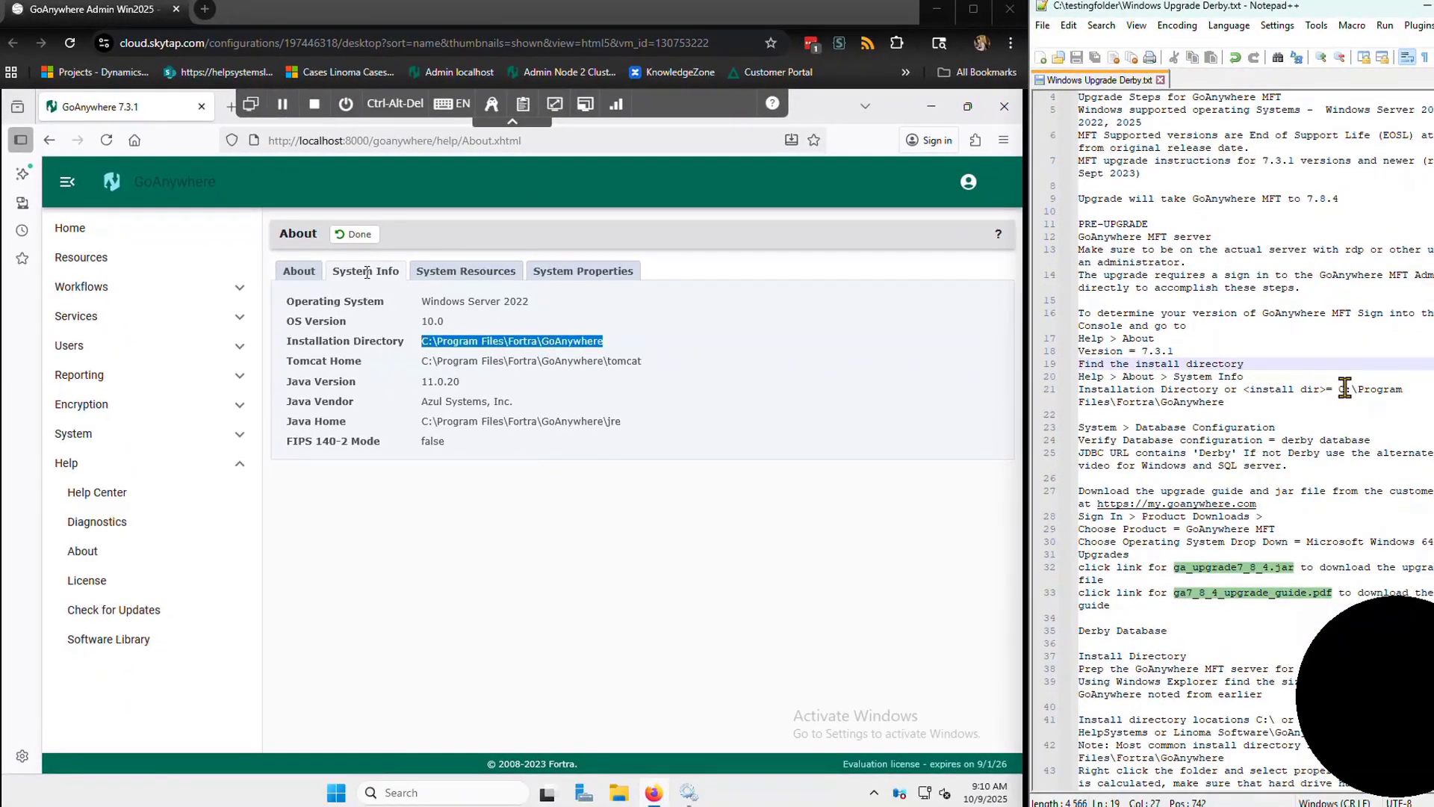
{"action": "left_click_drag", "start_coordinate": [1339, 389], "coordinate": [1382, 401]}
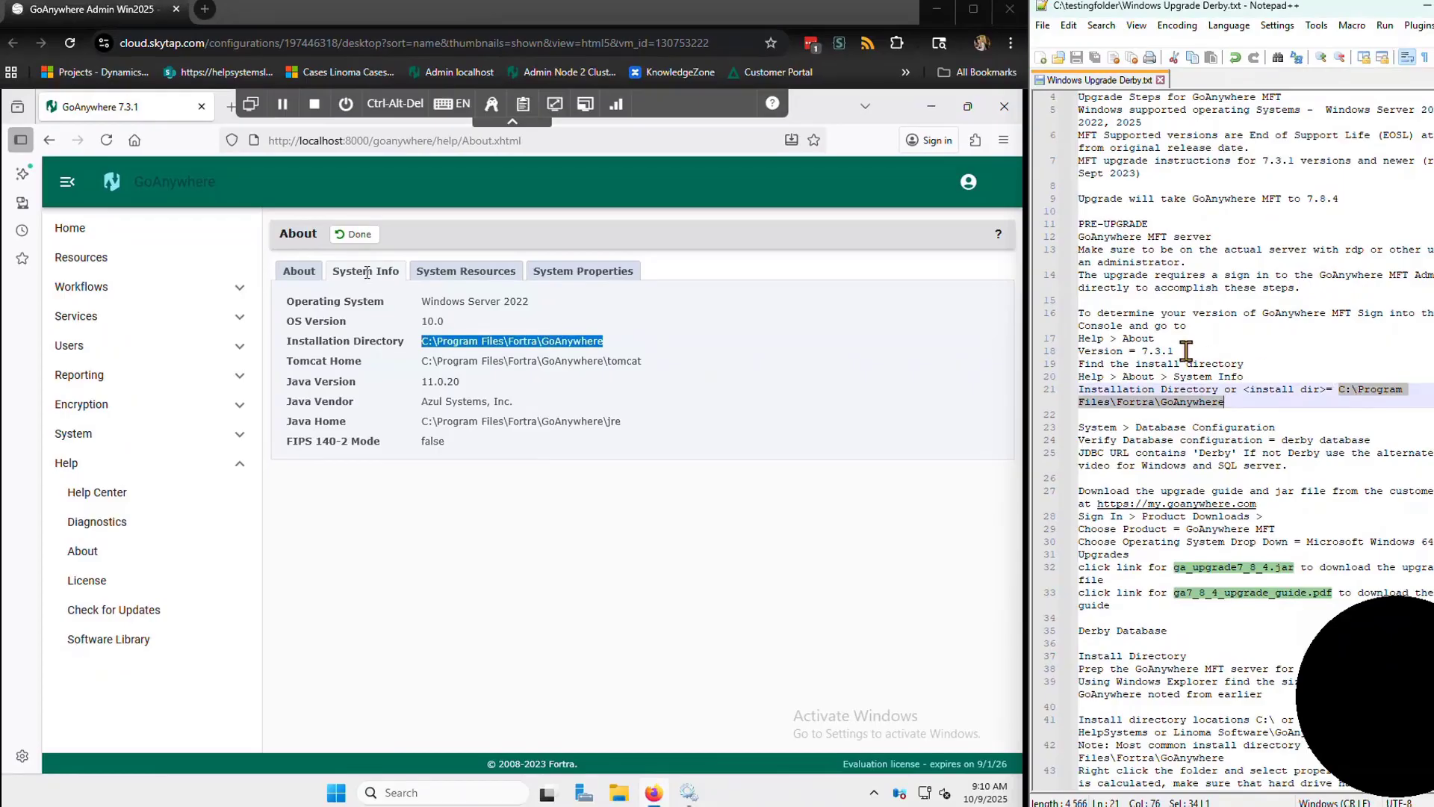
- Mark the version and database configuration steps in the notes, then expand System
{"action": "left_click_drag", "start_coordinate": [1175, 351], "coordinate": [1142, 351]}
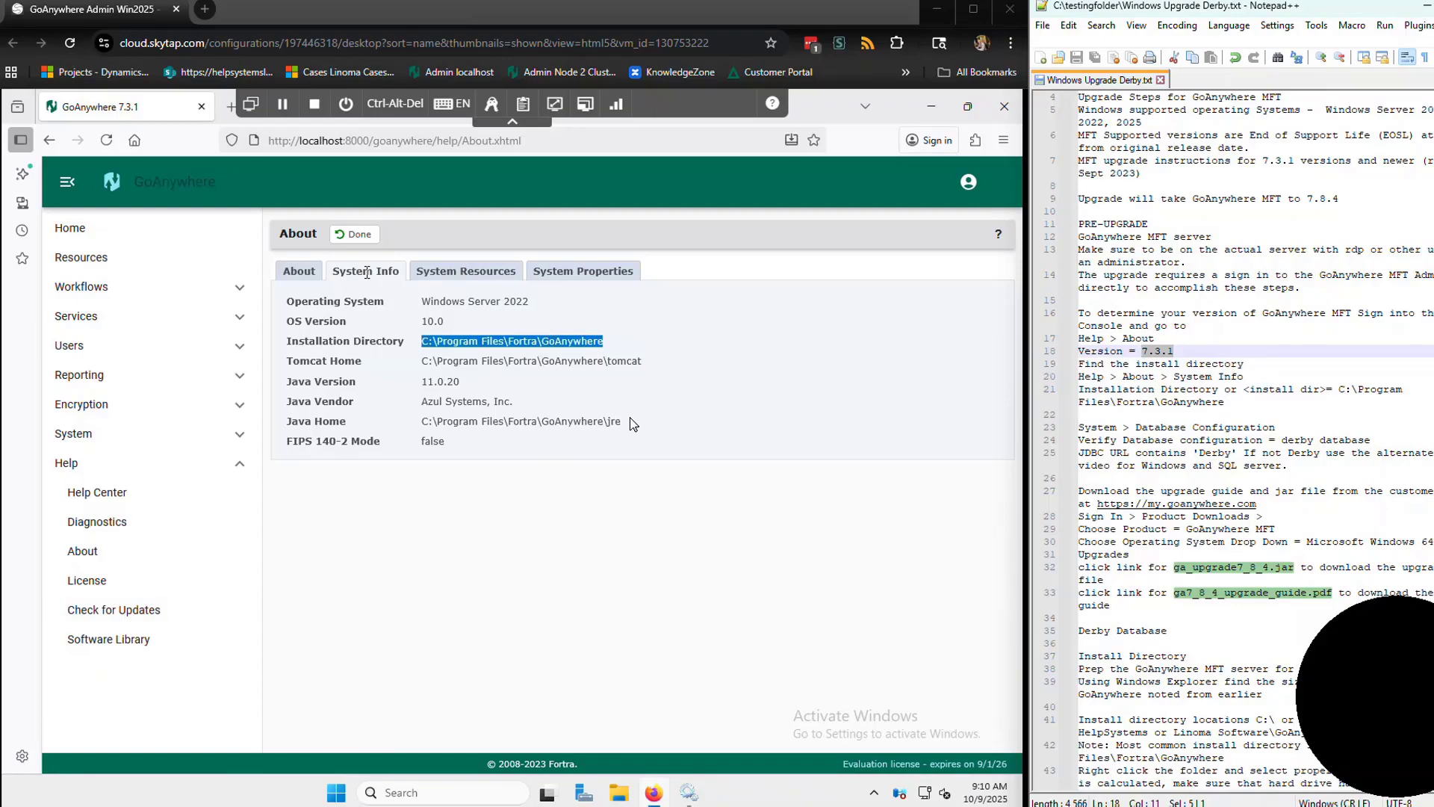
{"action": "scroll", "coordinate": [1262, 348], "scroll_direction": "down", "scroll_amount": 1}
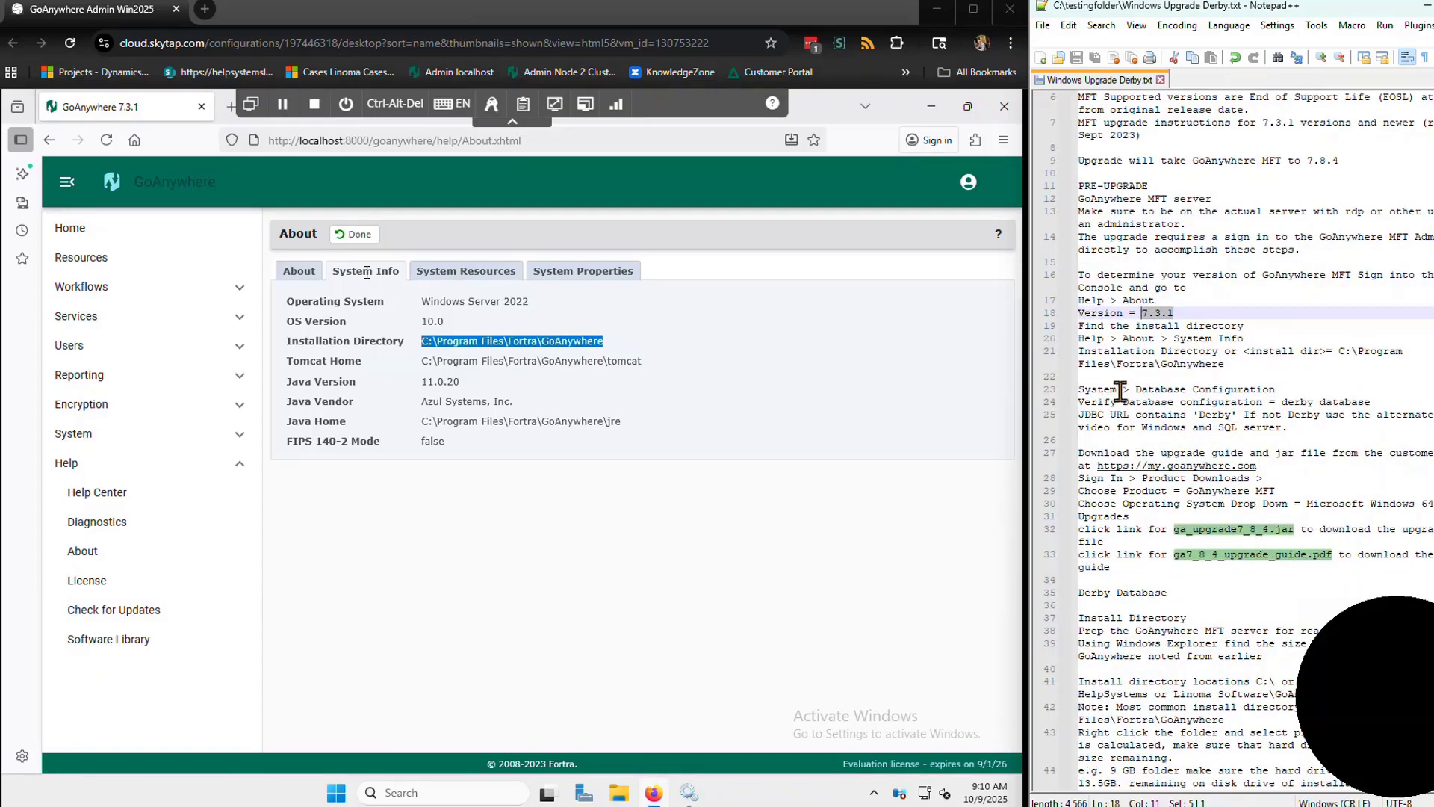
{"action": "left_click_drag", "start_coordinate": [1078, 389], "coordinate": [1276, 389]}
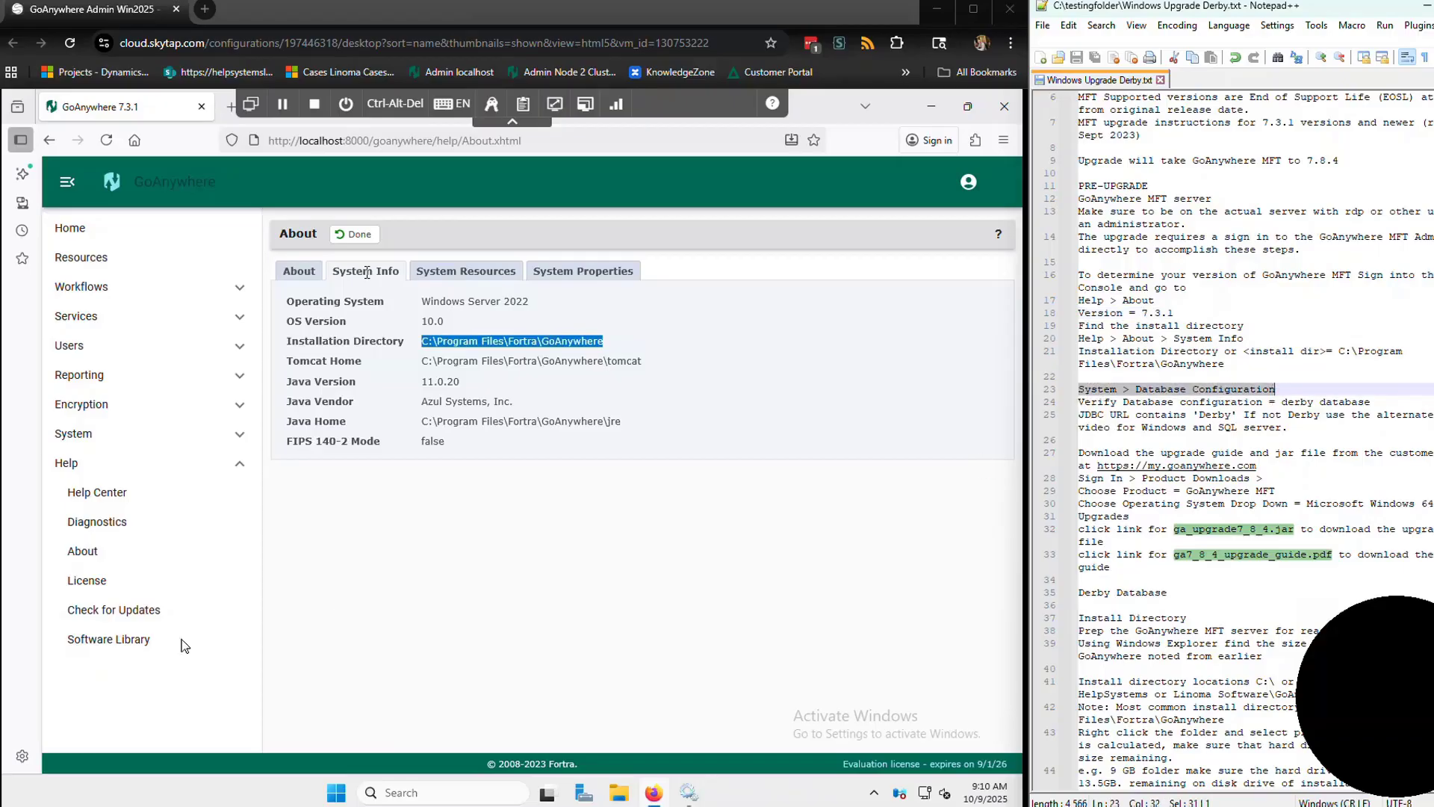
{"action": "left_click", "coordinate": [71, 434]}
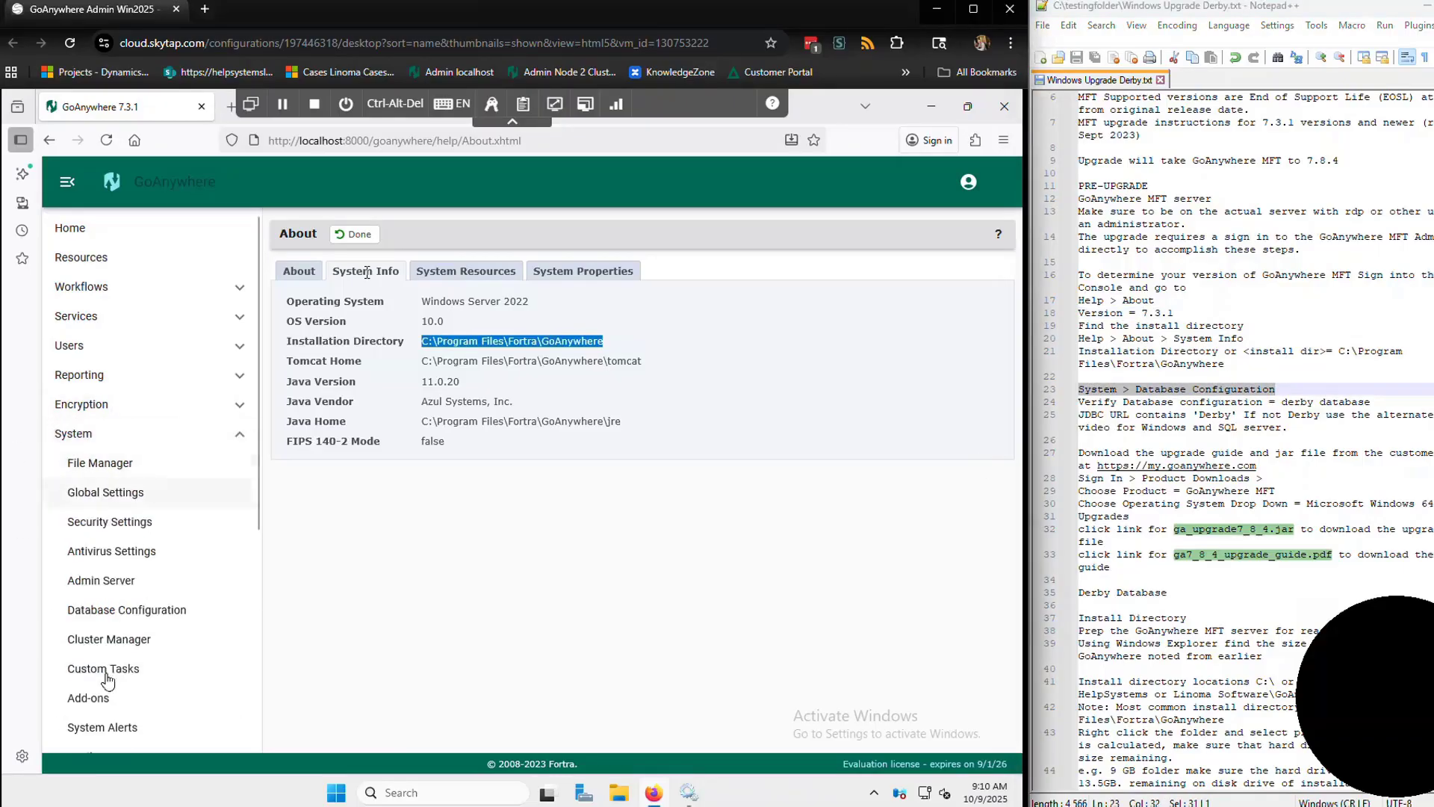
- Open Database Configuration and confirm the JDBC URL shows an Apache Derby database
{"action": "left_click", "coordinate": [123, 609]}
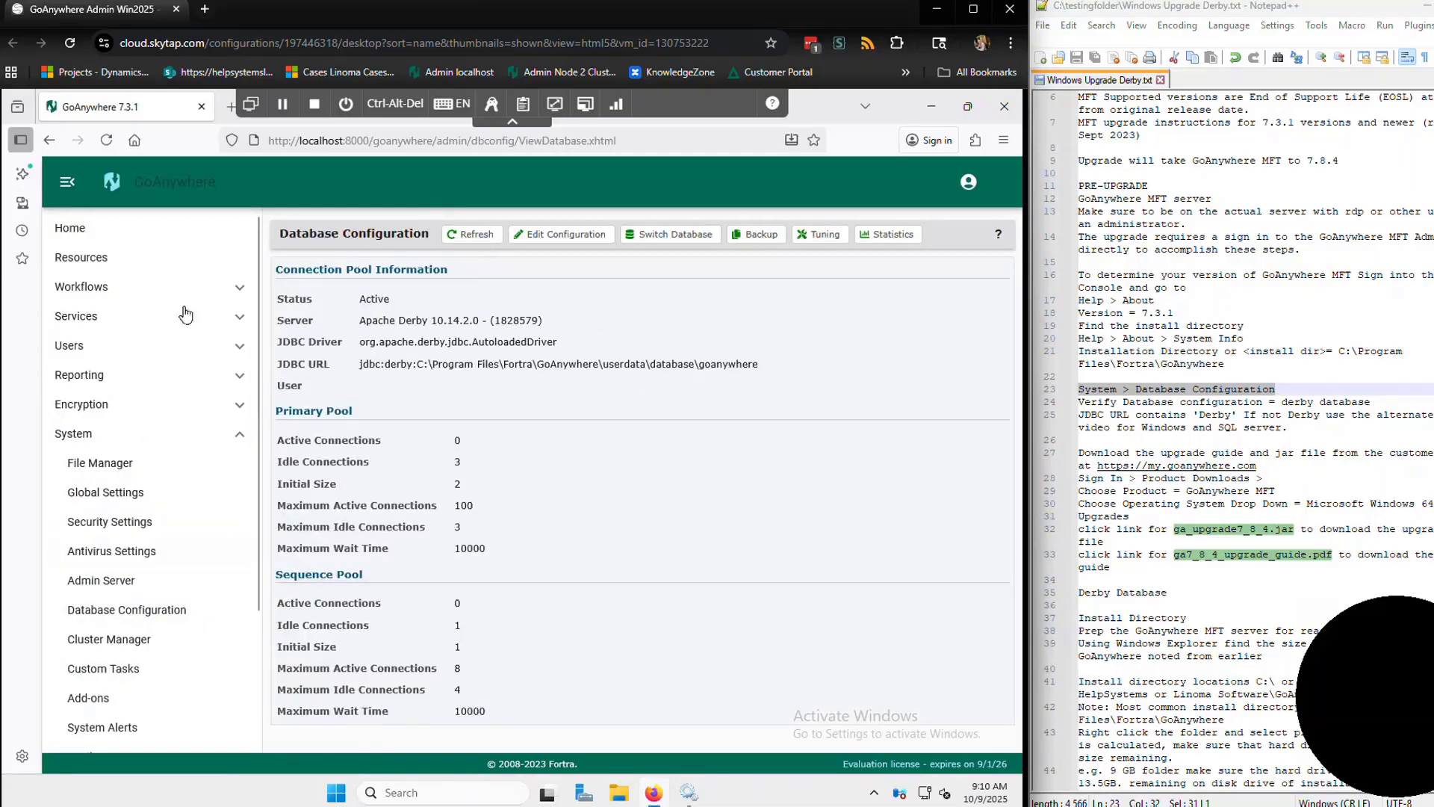
{"action": "left_click_drag", "start_coordinate": [385, 366], "coordinate": [417, 371]}
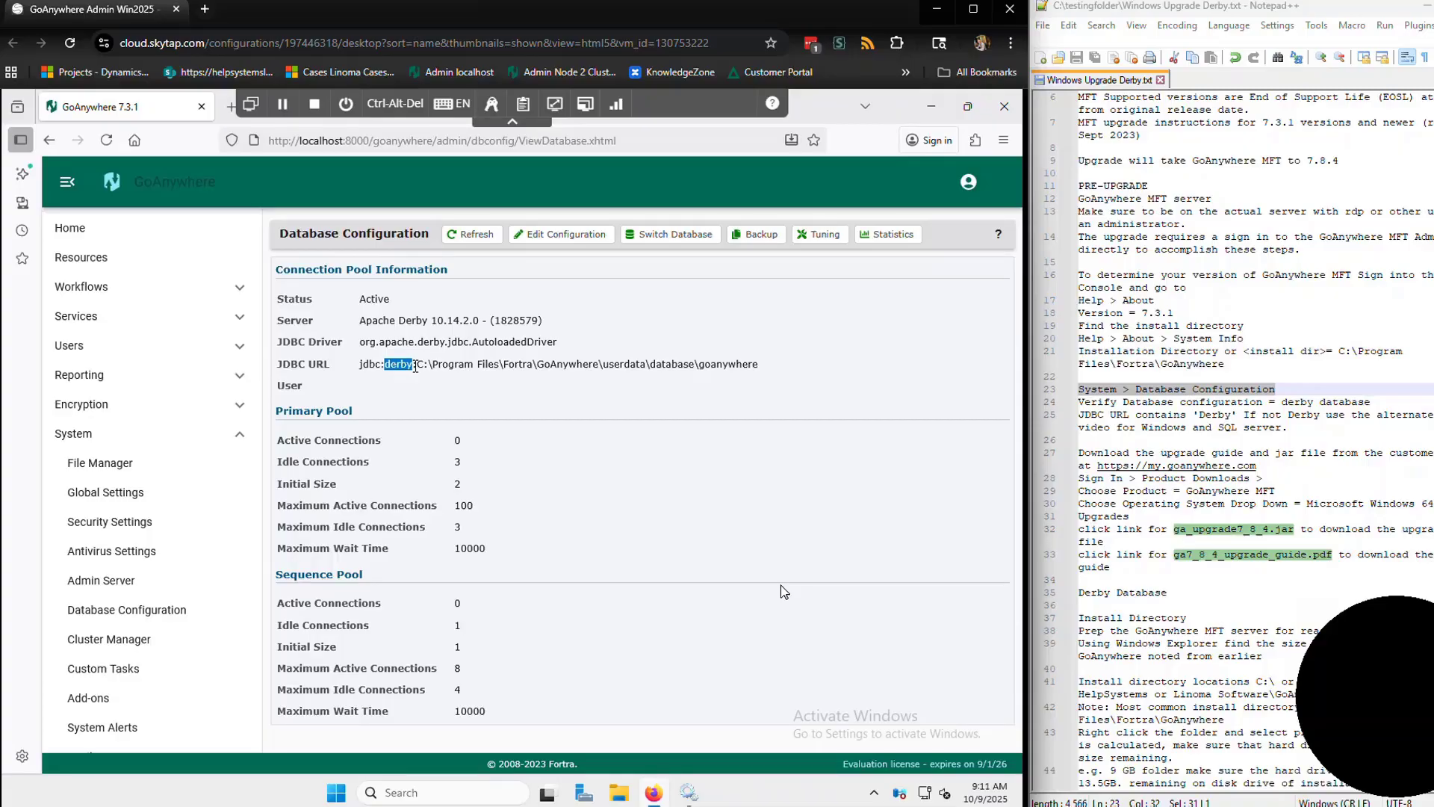
{"action": "left_click", "coordinate": [1180, 414]}
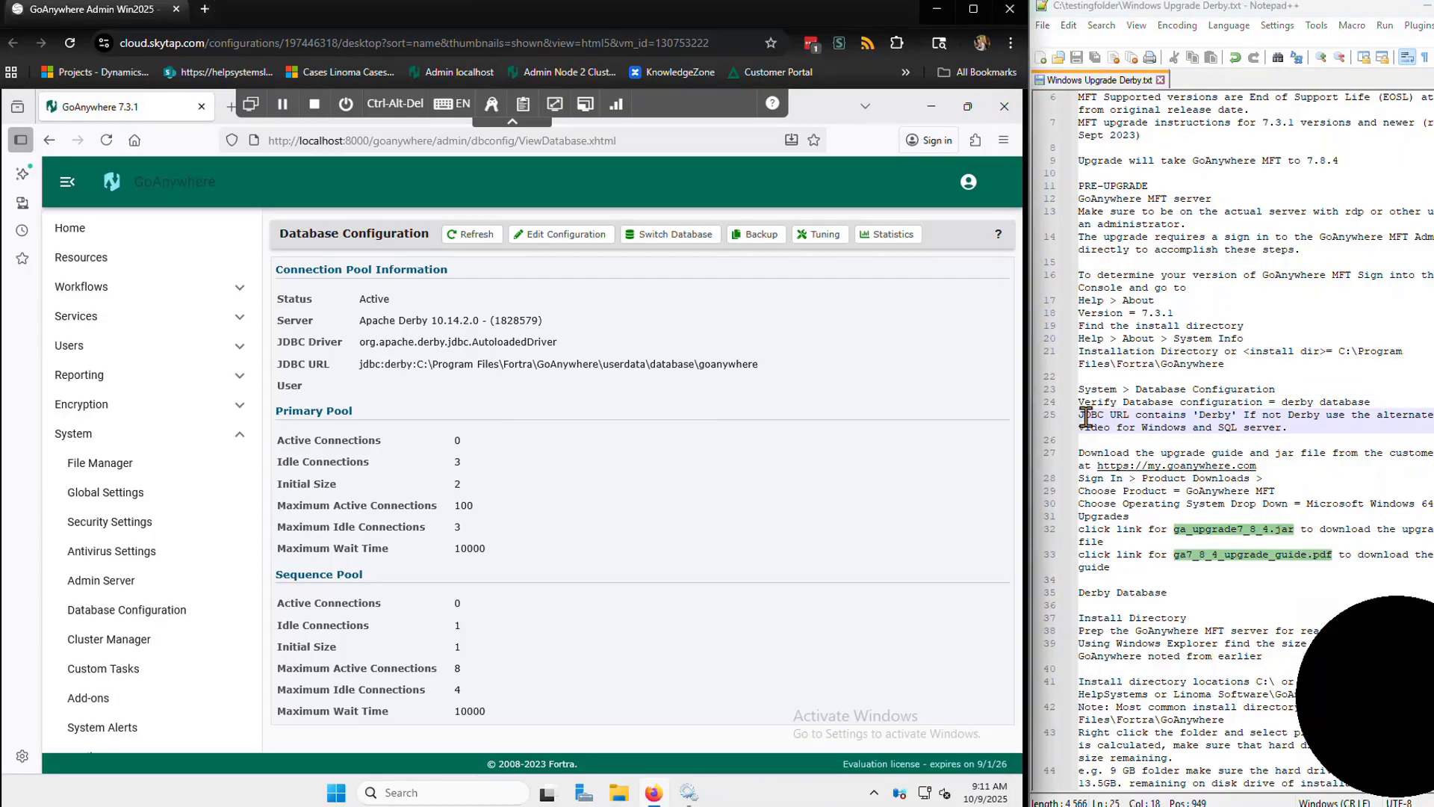
{"action": "left_click", "coordinate": [1144, 412]}
{"action": "scroll", "coordinate": [1162, 348], "scroll_direction": "down", "scroll_amount": 1}
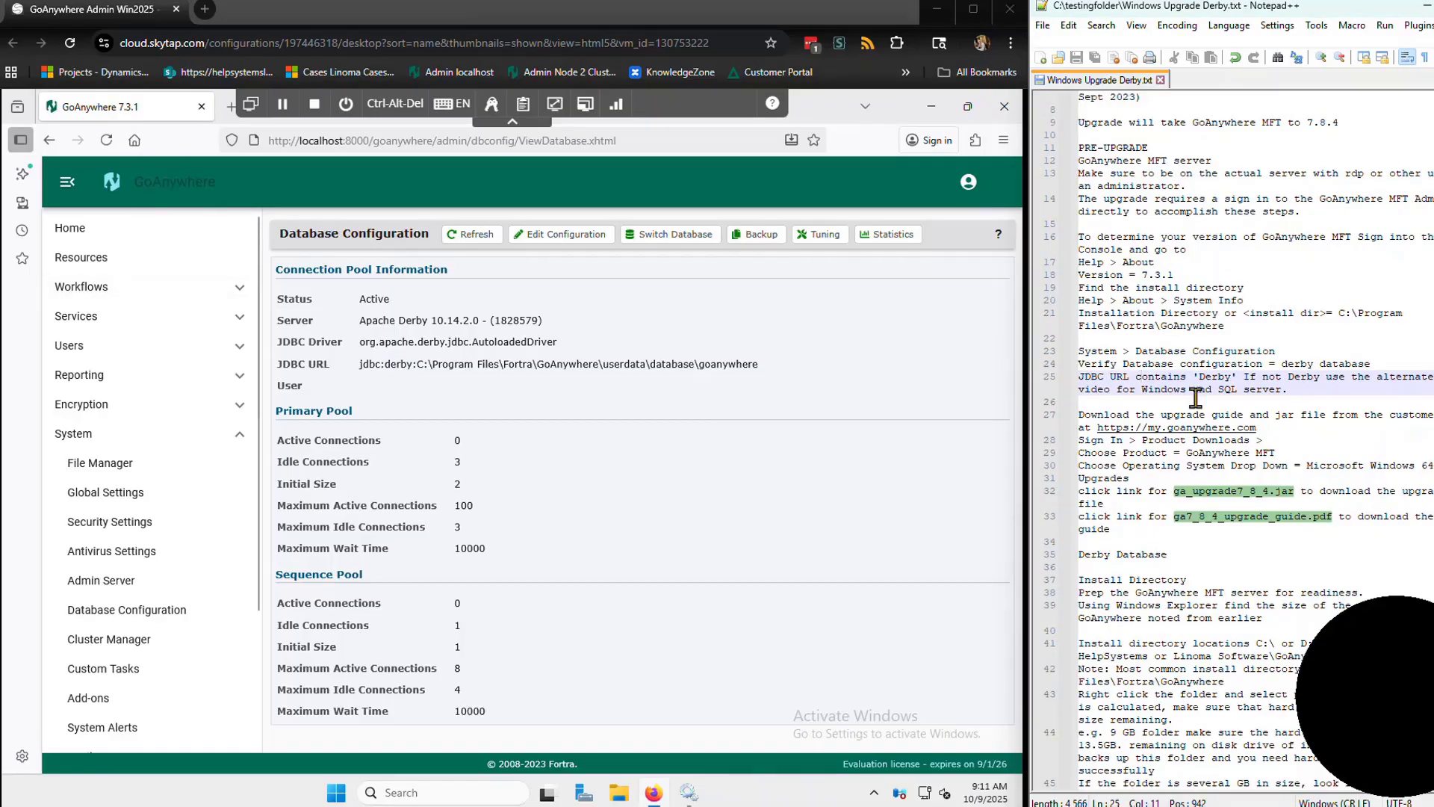
{"action": "left_click", "coordinate": [231, 106]}
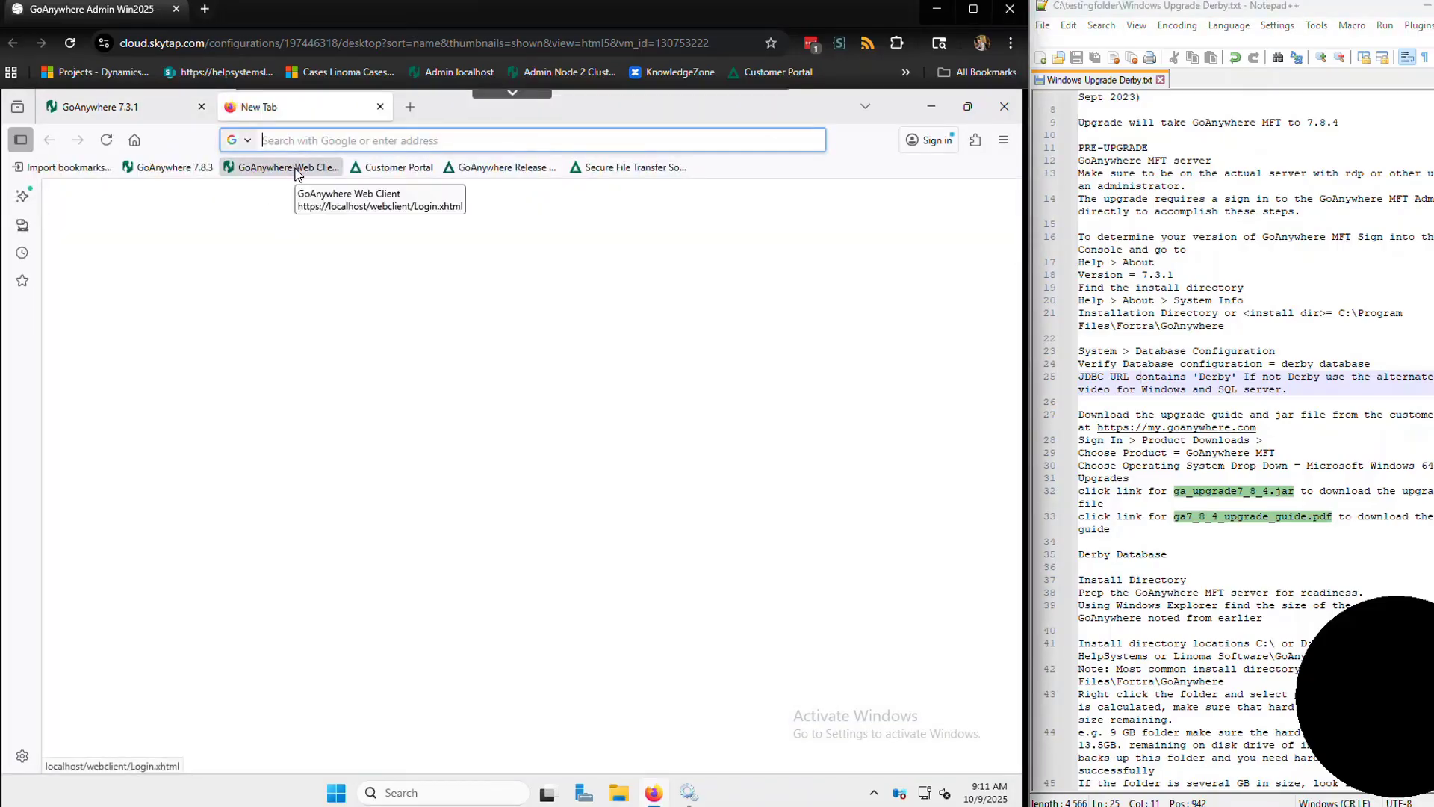
- Sign in to the GoAnywhere Customer Portal with the account email and password, not saving the password
{"action": "left_click", "coordinate": [341, 169]}
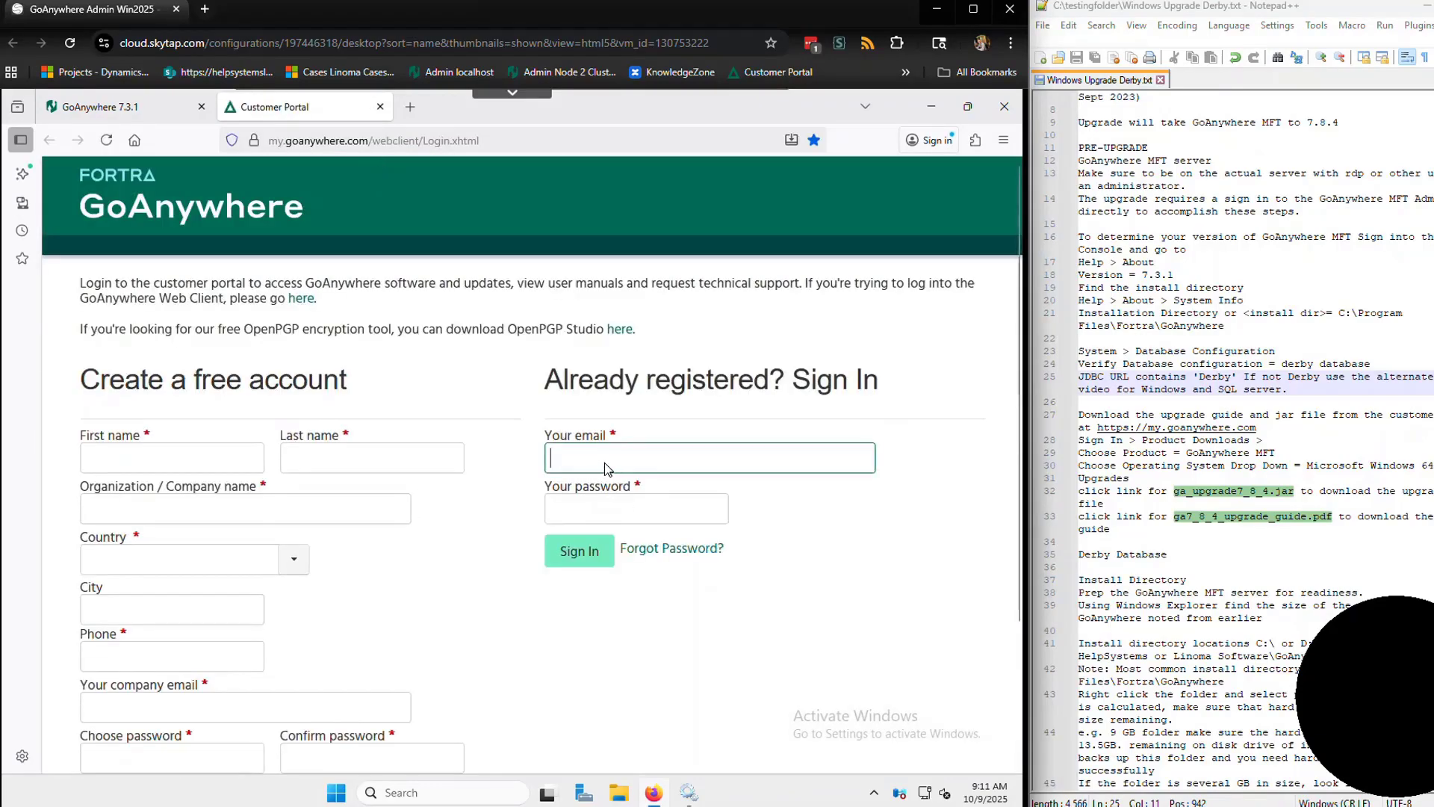
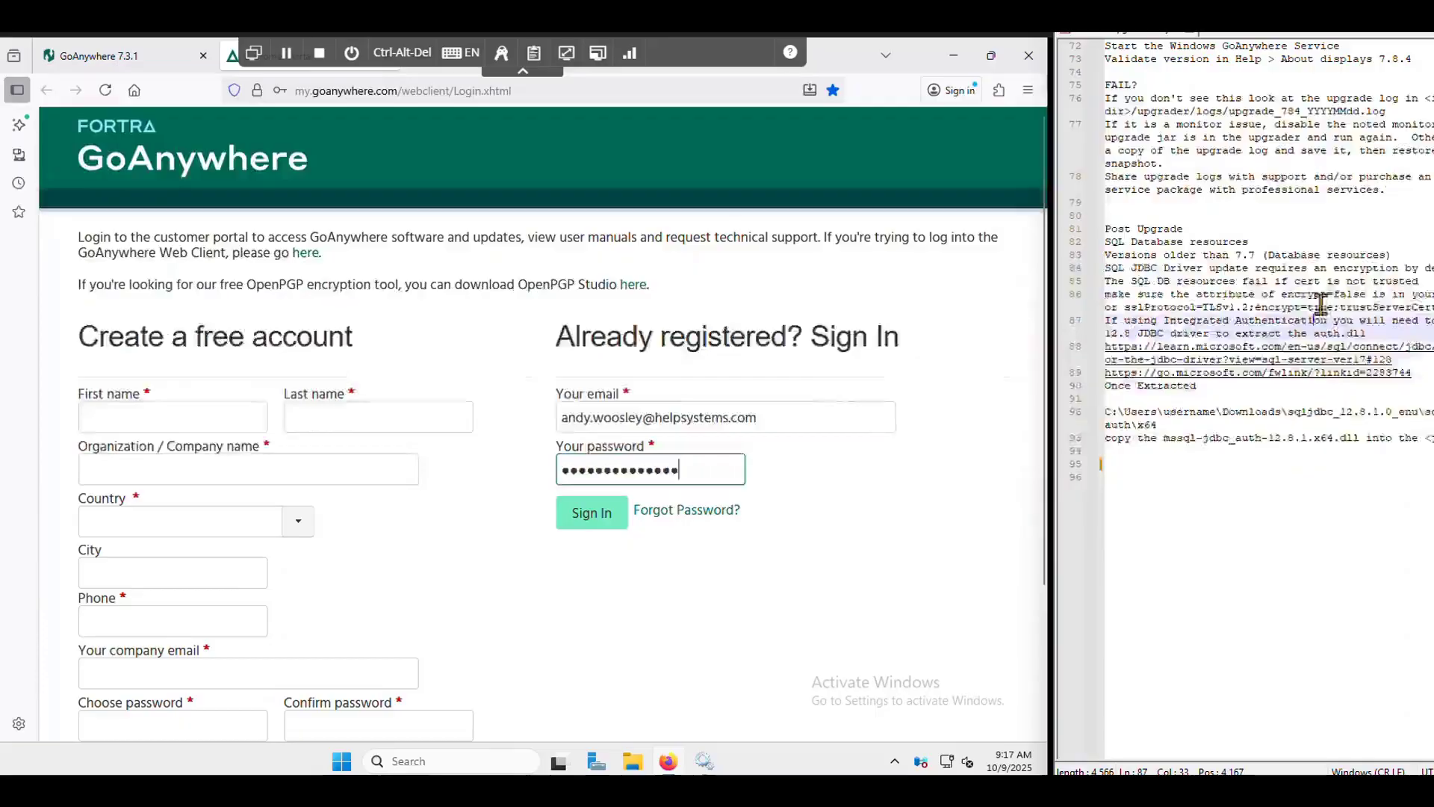
{"action": "scroll", "coordinate": [1247, 396], "scroll_direction": "up", "scroll_amount": 15}
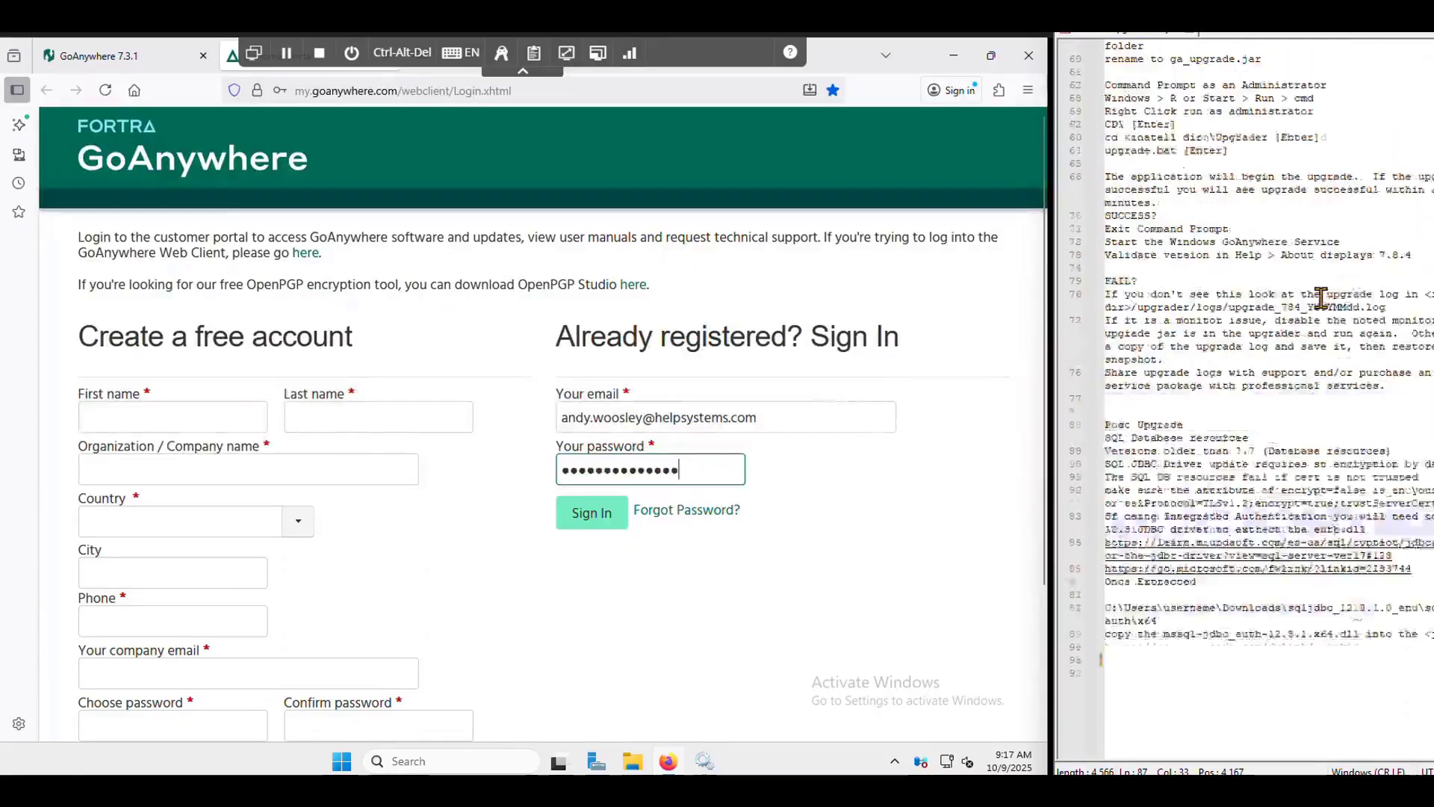
{"action": "left_click", "coordinate": [592, 513]}
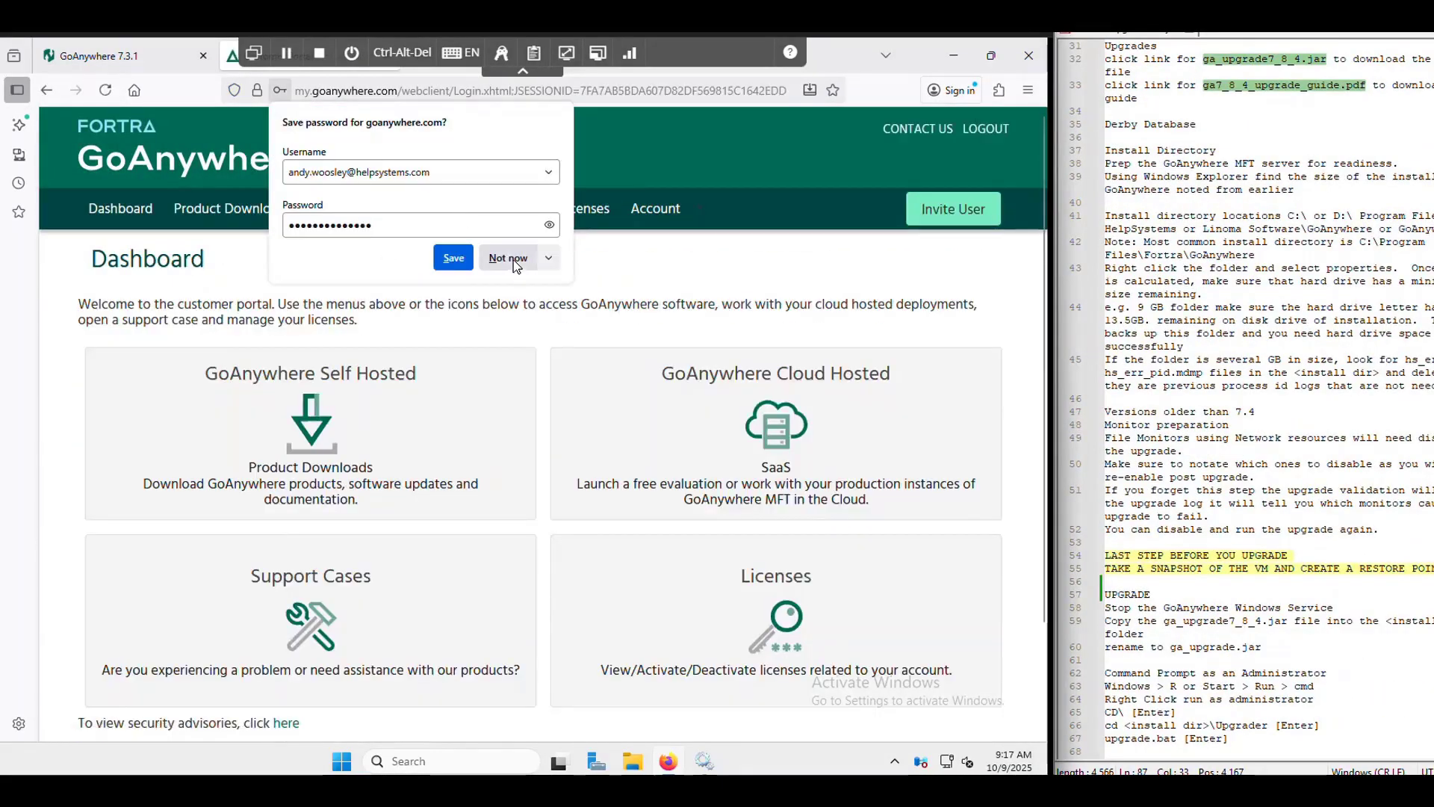
{"action": "left_click", "coordinate": [513, 258]}
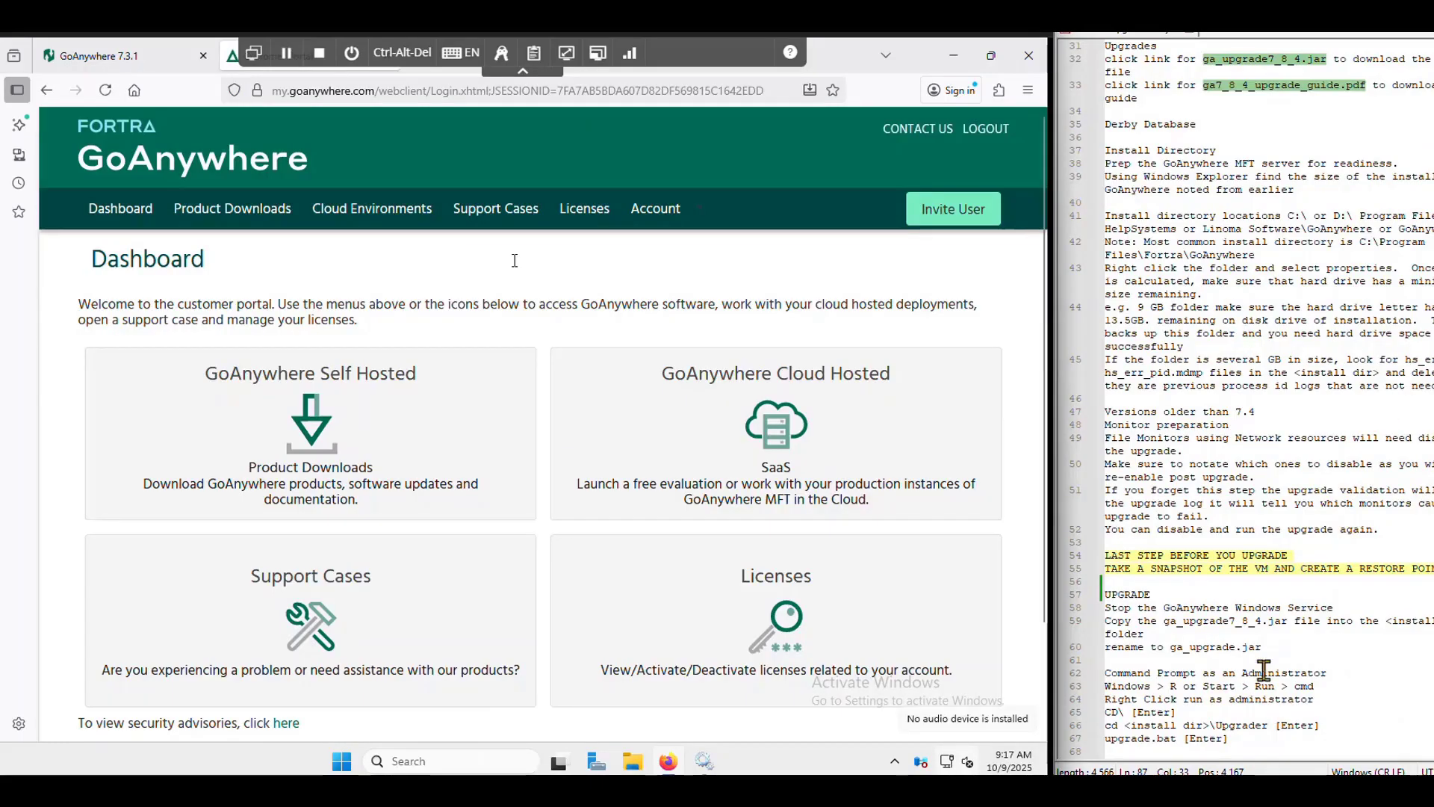
- In Self Hosted downloads, choose GoAnywhere MFT for Microsoft Windows 64-bit
{"action": "scroll", "coordinate": [1216, 426], "scroll_direction": "up", "scroll_amount": 3}
{"action": "scroll", "coordinate": [1196, 398], "scroll_direction": "up", "scroll_amount": 2}
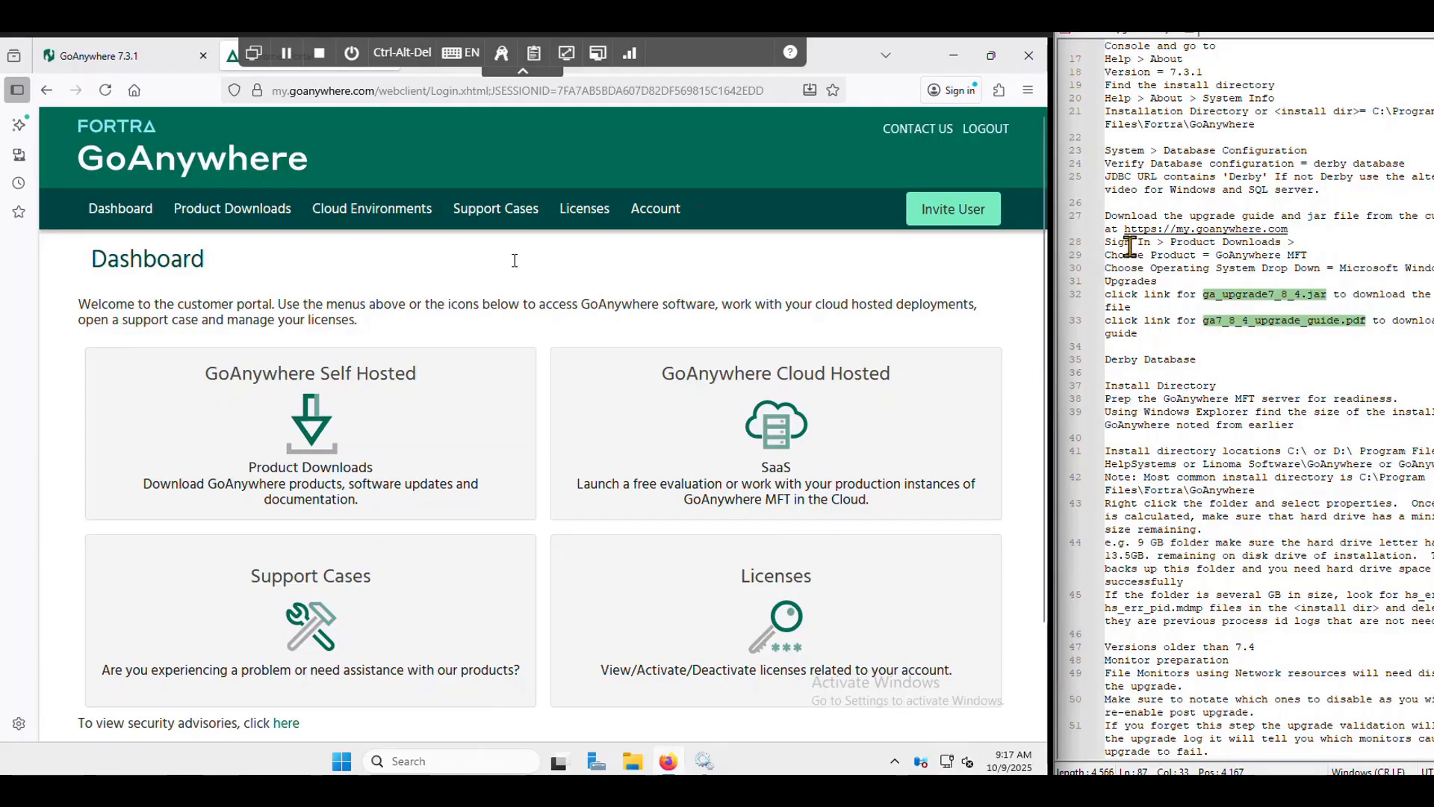
{"action": "left_click_drag", "start_coordinate": [1105, 242], "coordinate": [1300, 242]}
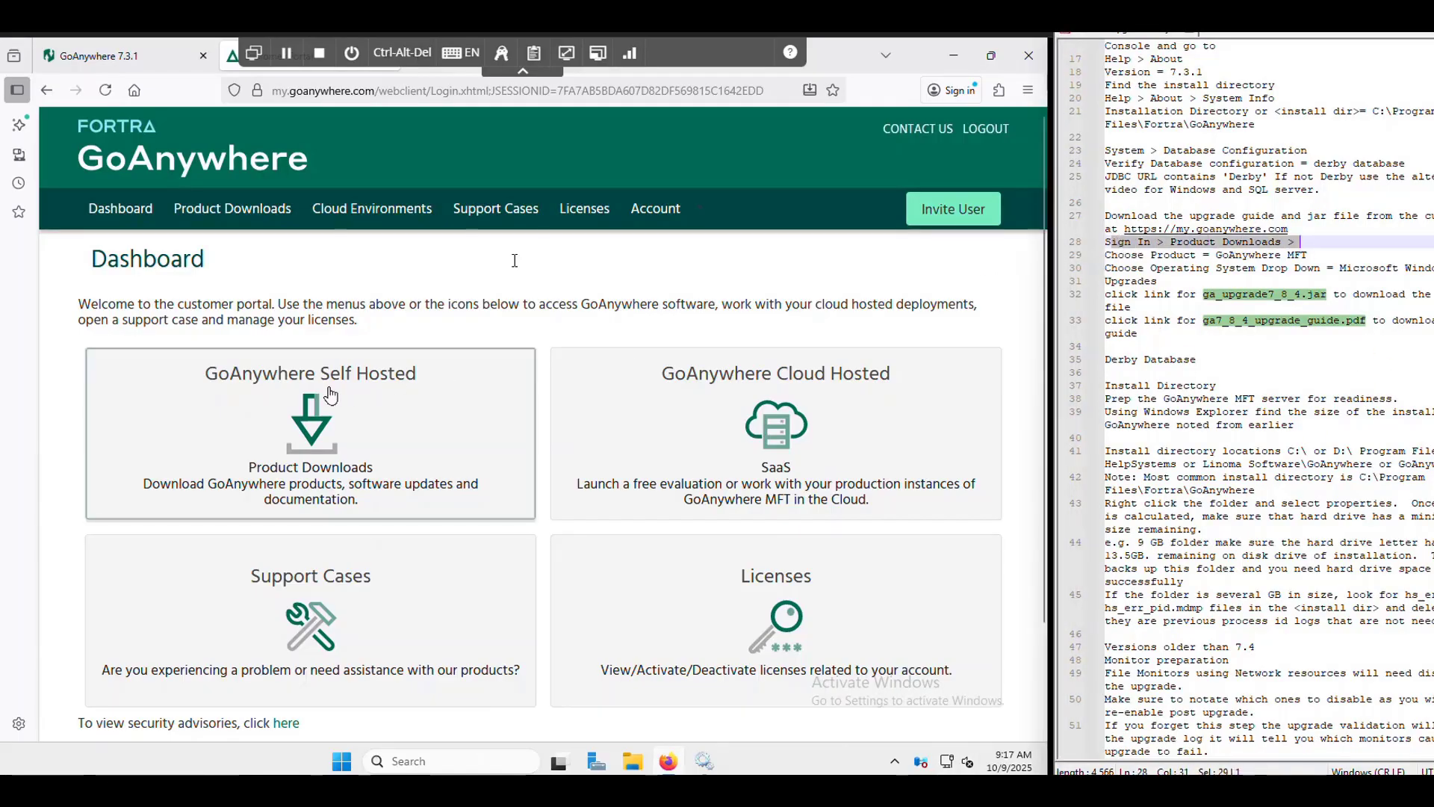
{"action": "left_click", "coordinate": [478, 437]}
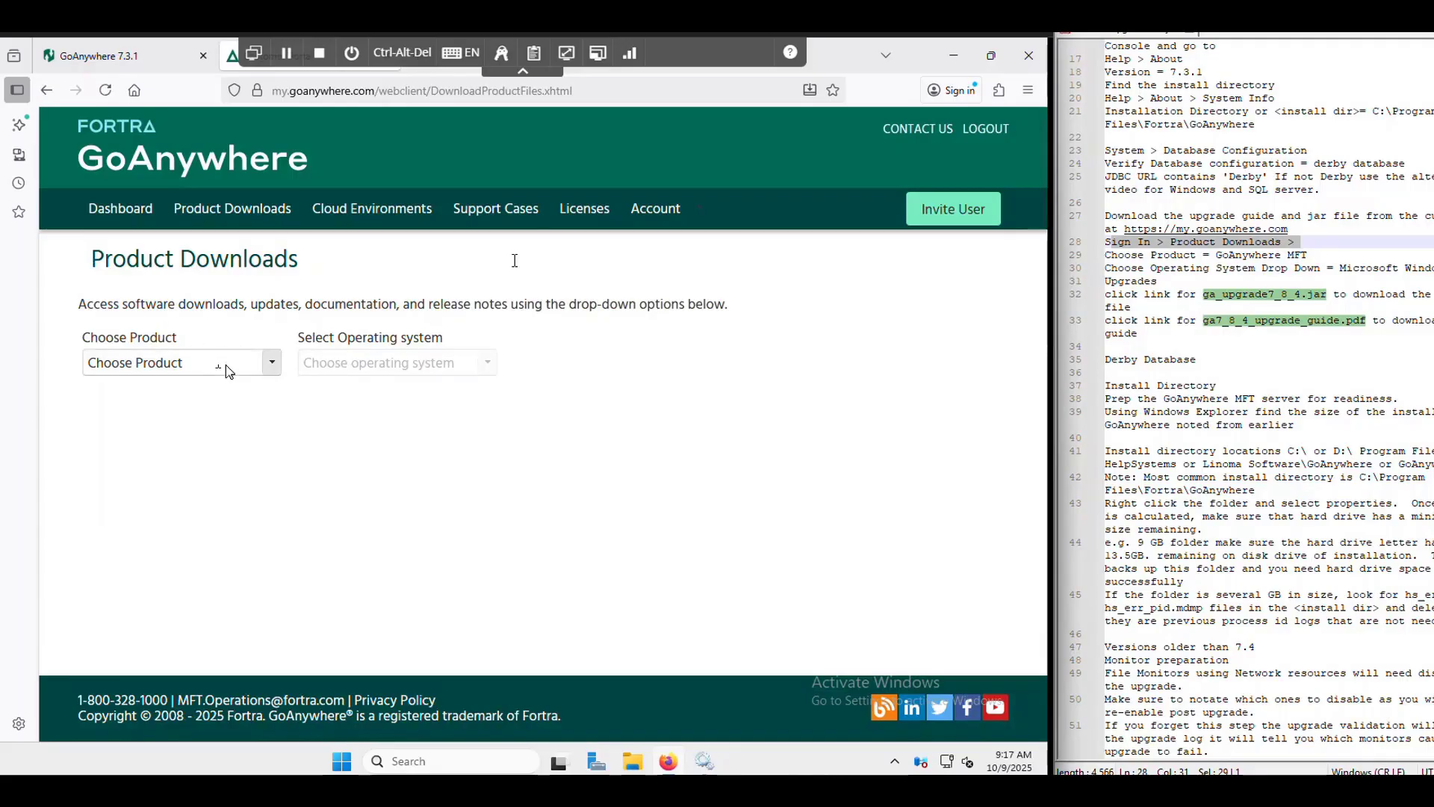
{"action": "left_click", "coordinate": [226, 364]}
{"action": "left_click", "coordinate": [161, 462]}
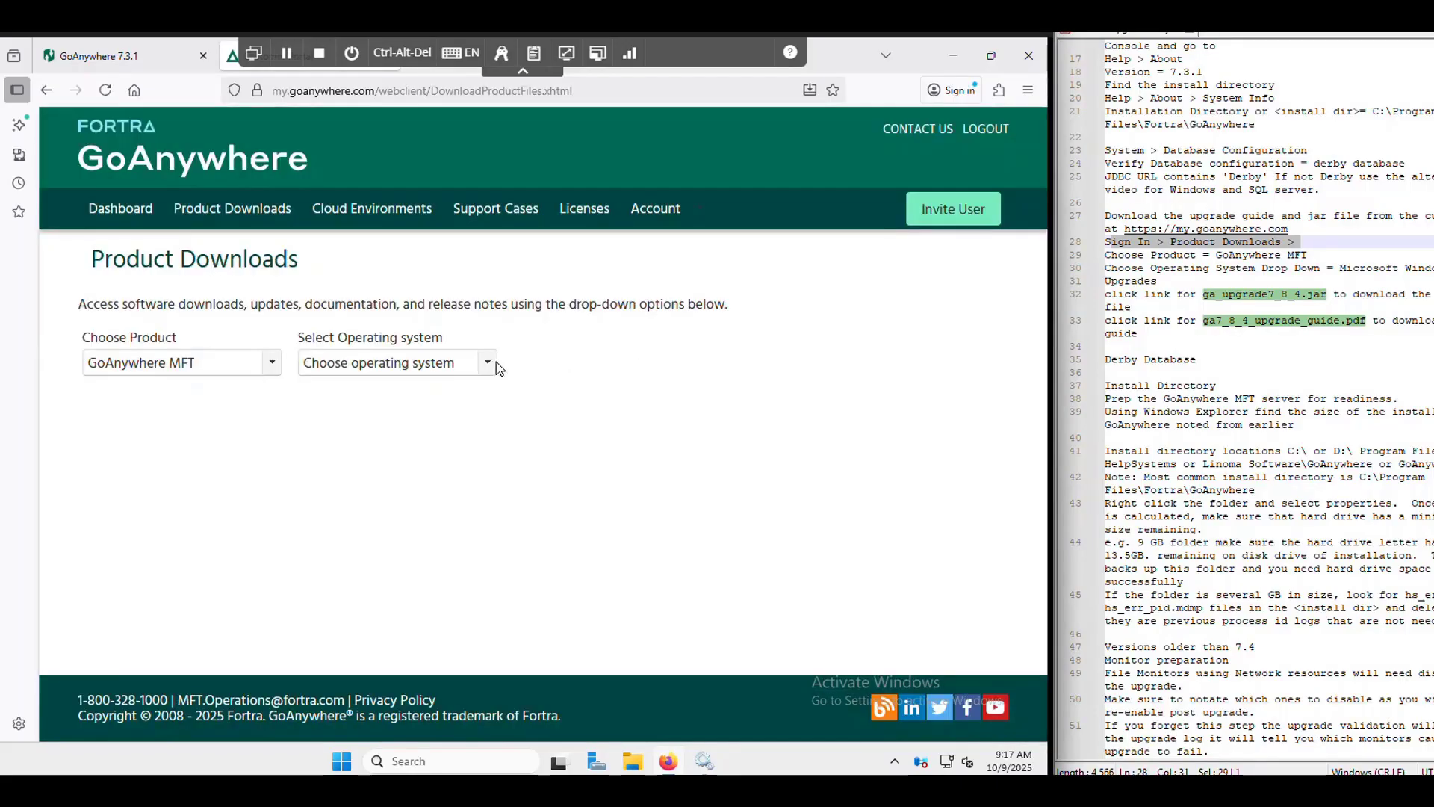
{"action": "left_click", "coordinate": [489, 364]}
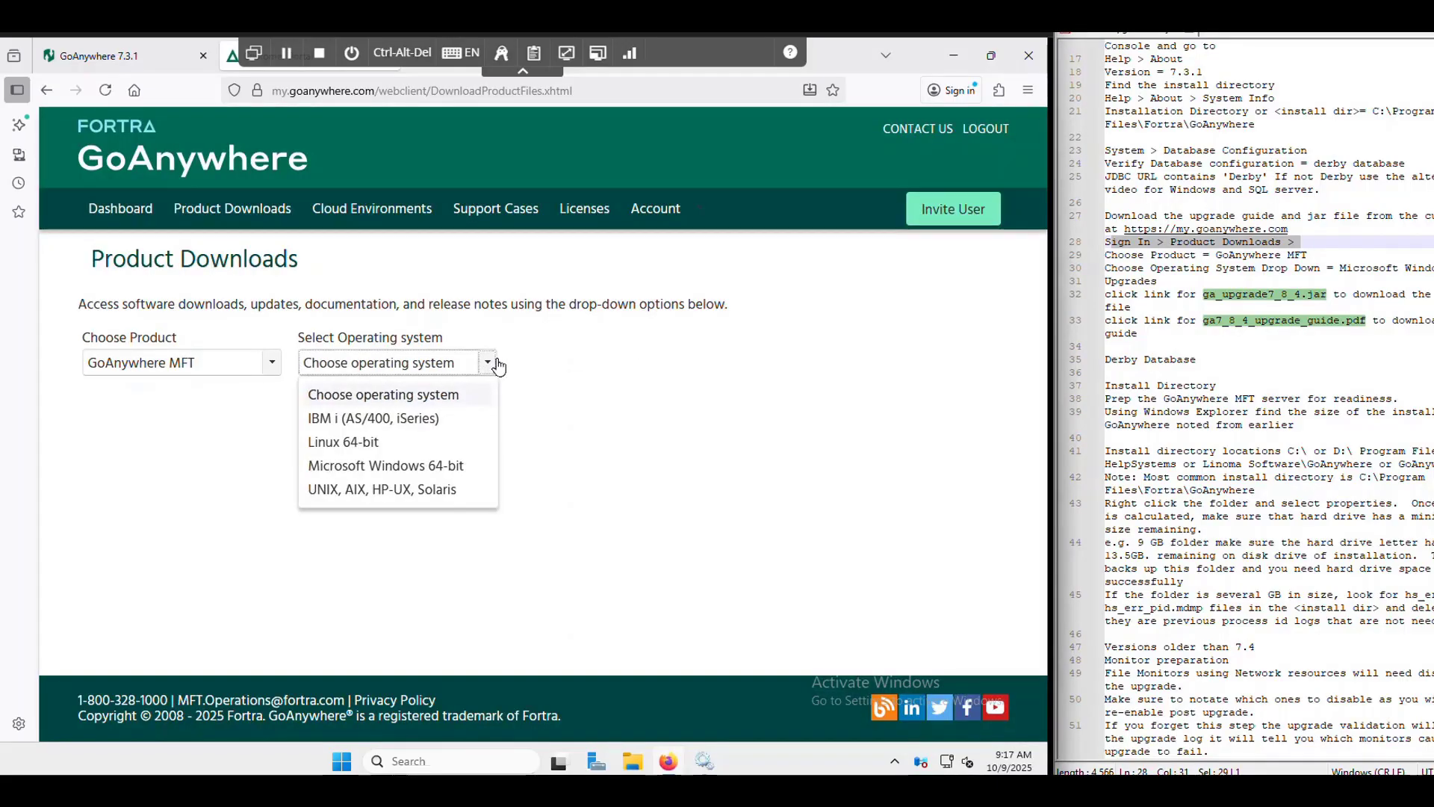
{"action": "left_click", "coordinate": [440, 471]}
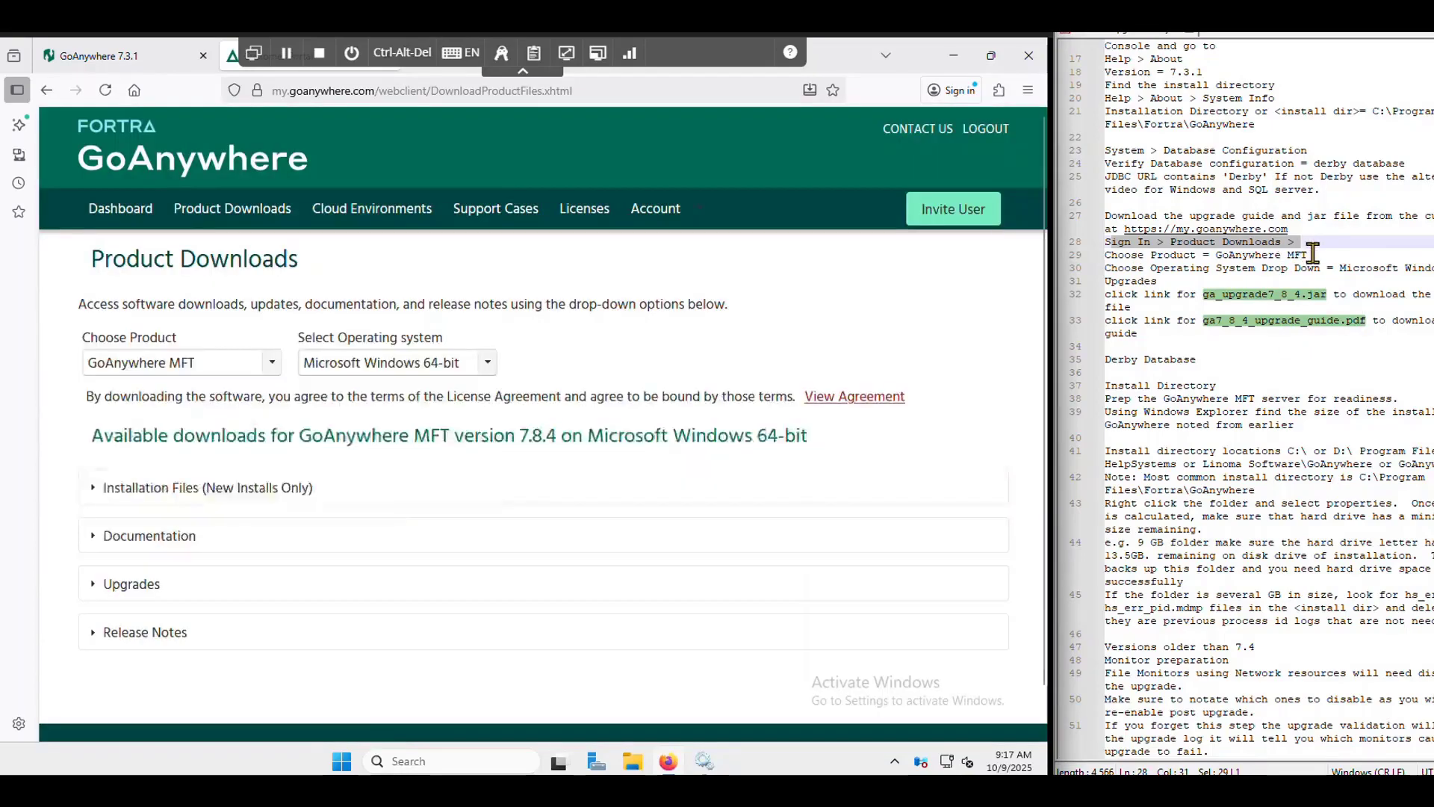
- Expand Upgrades and download ga7_8_4_upgrade_guide.pdf, marking progress in the notes
{"action": "left_click_drag", "start_coordinate": [1307, 255], "coordinate": [1223, 255]}
{"action": "left_click_drag", "start_coordinate": [1427, 267], "coordinate": [1346, 267]}
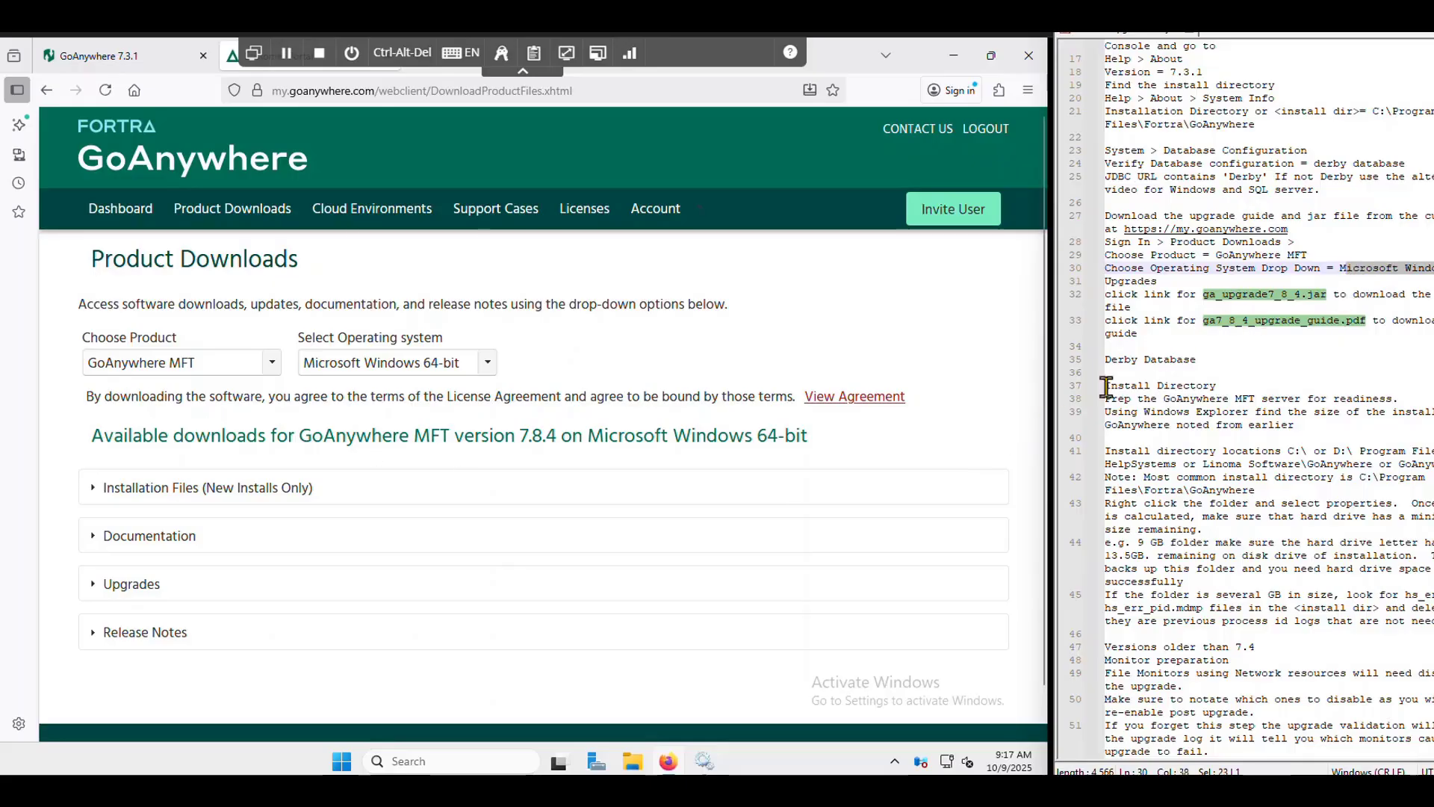
{"action": "left_click_drag", "start_coordinate": [1159, 283], "coordinate": [1108, 290]}
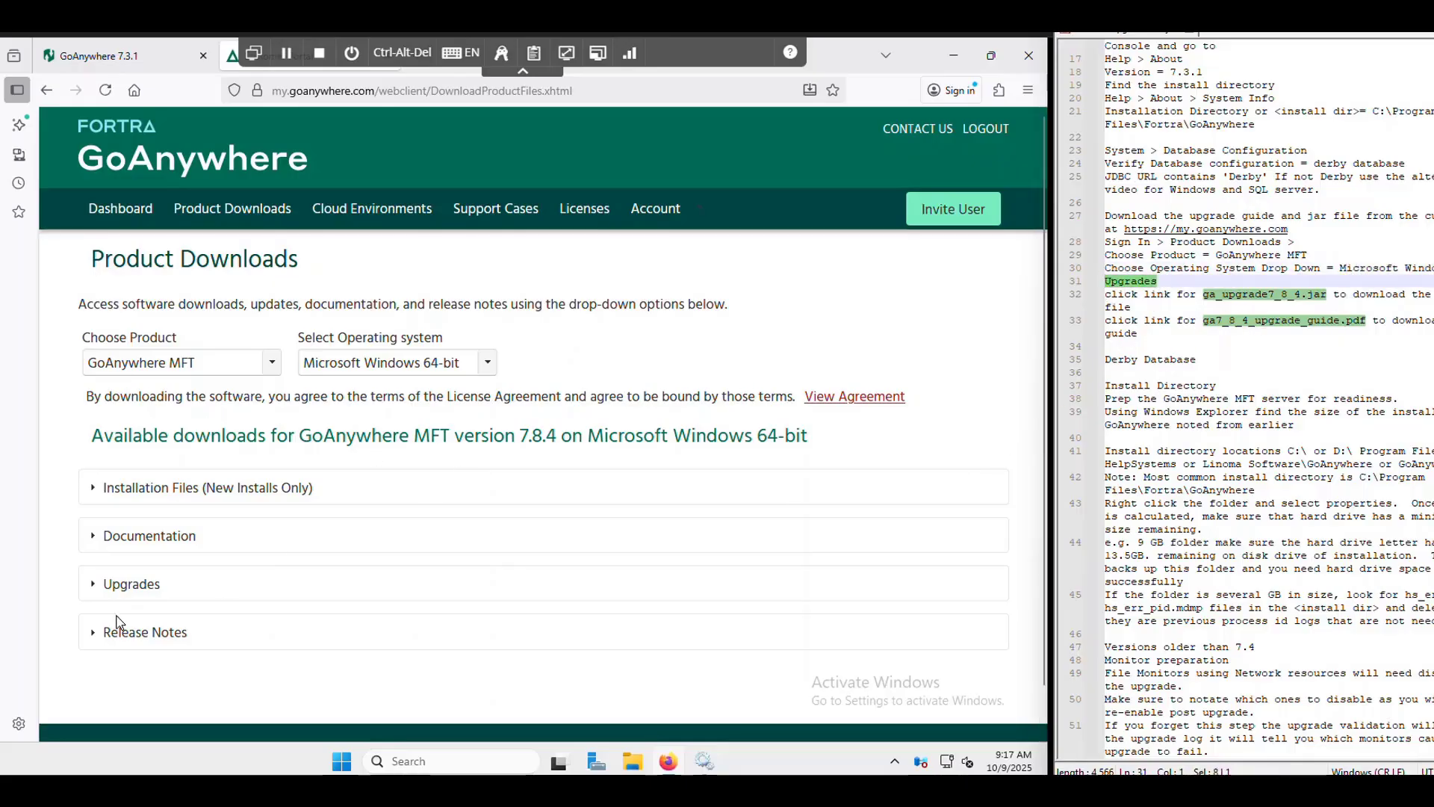
{"action": "left_click", "coordinate": [125, 586]}
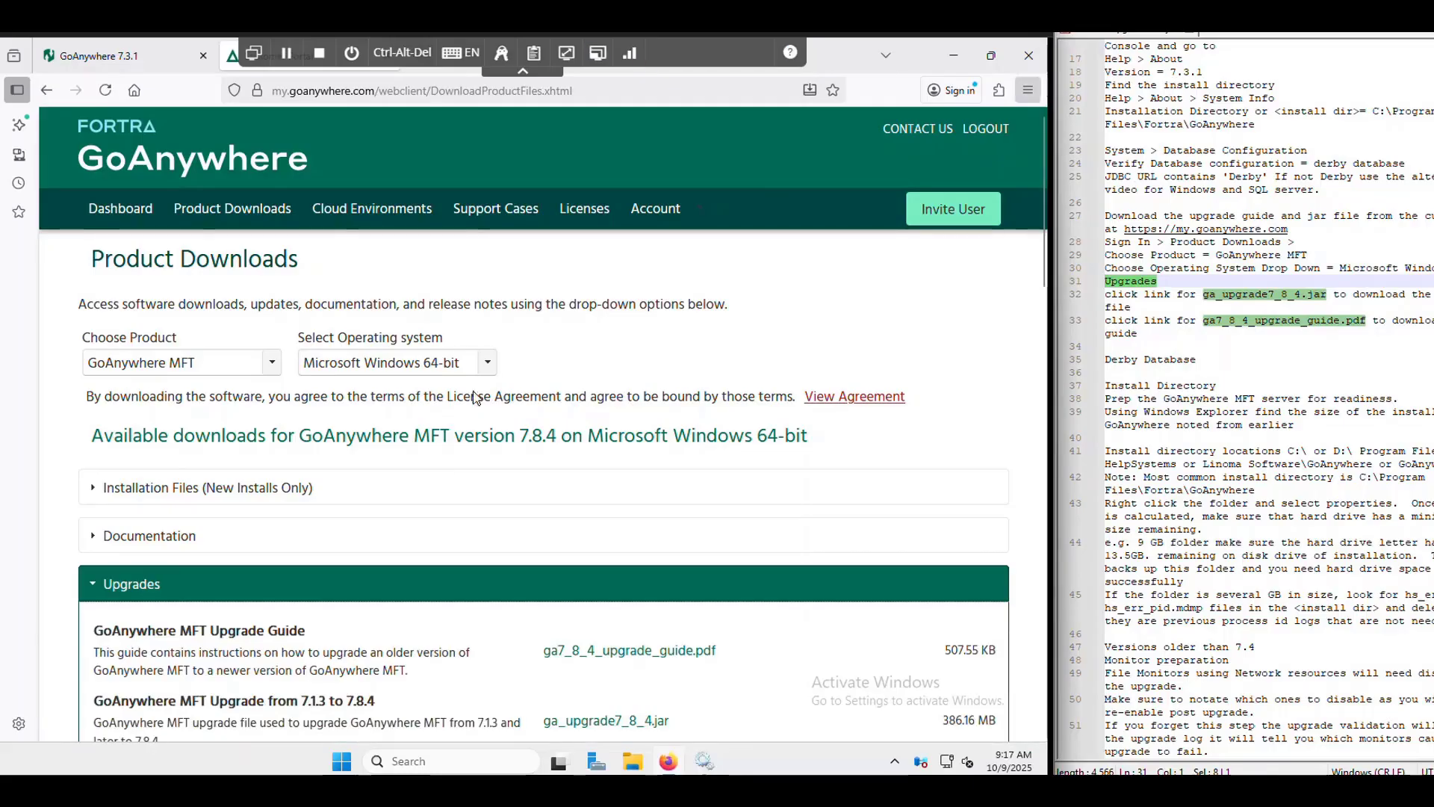
{"action": "scroll", "coordinate": [526, 309], "scroll_direction": "down", "scroll_amount": 1}
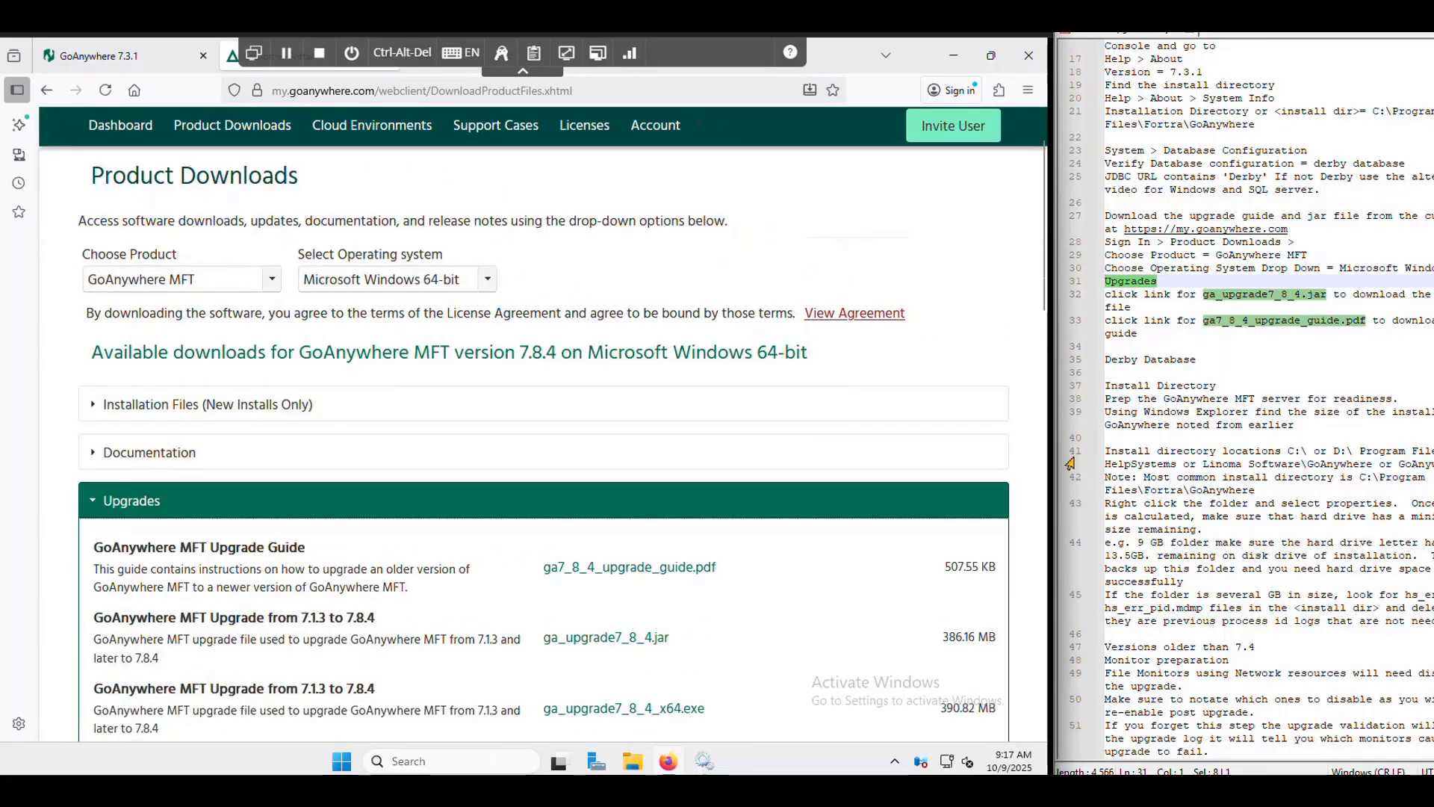
{"action": "left_click", "coordinate": [649, 569]}
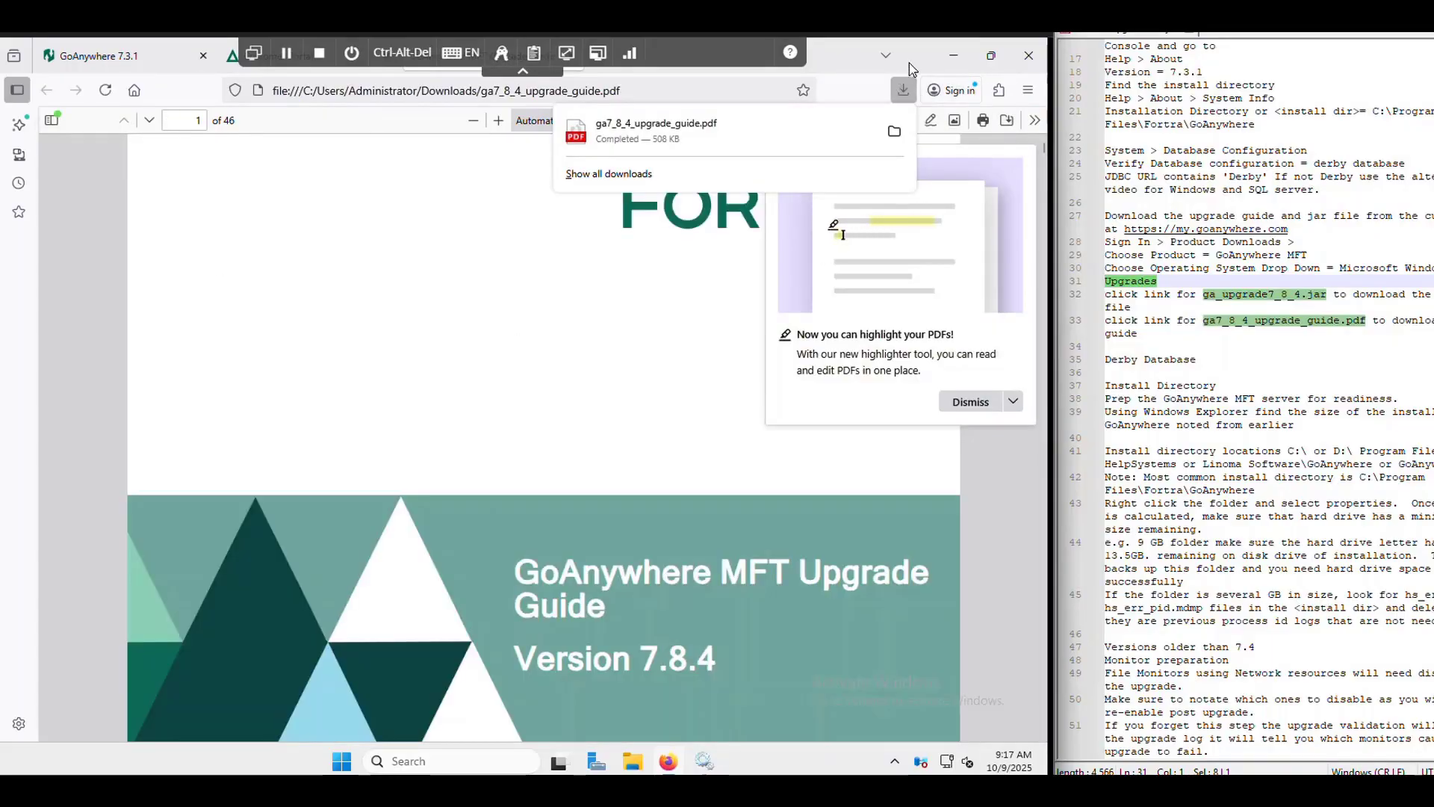
- Return to Product Downloads, where ga_upgrade7_8_4.jar finishes downloading
{"action": "left_click", "coordinate": [953, 55]}
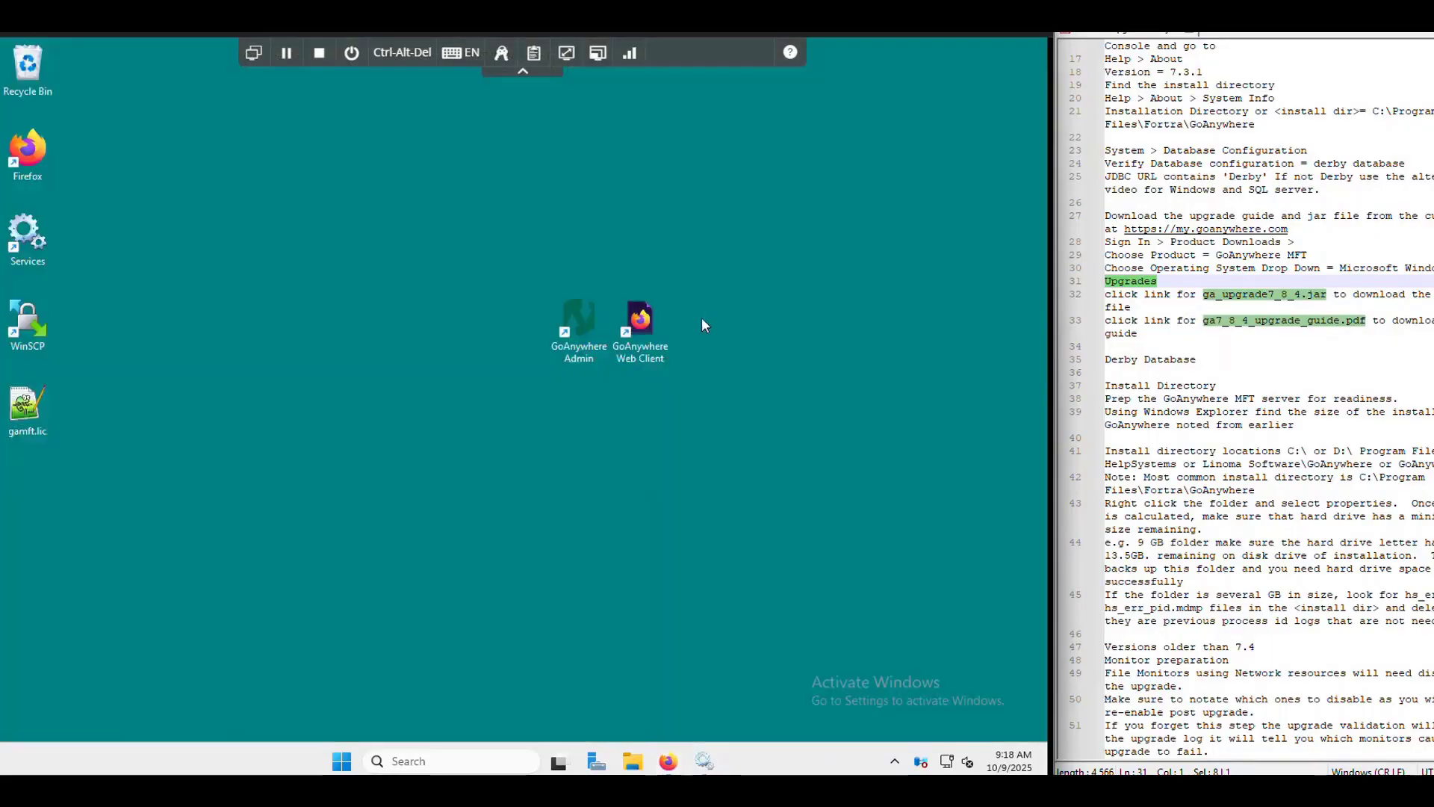
{"action": "left_click", "coordinate": [667, 761]}
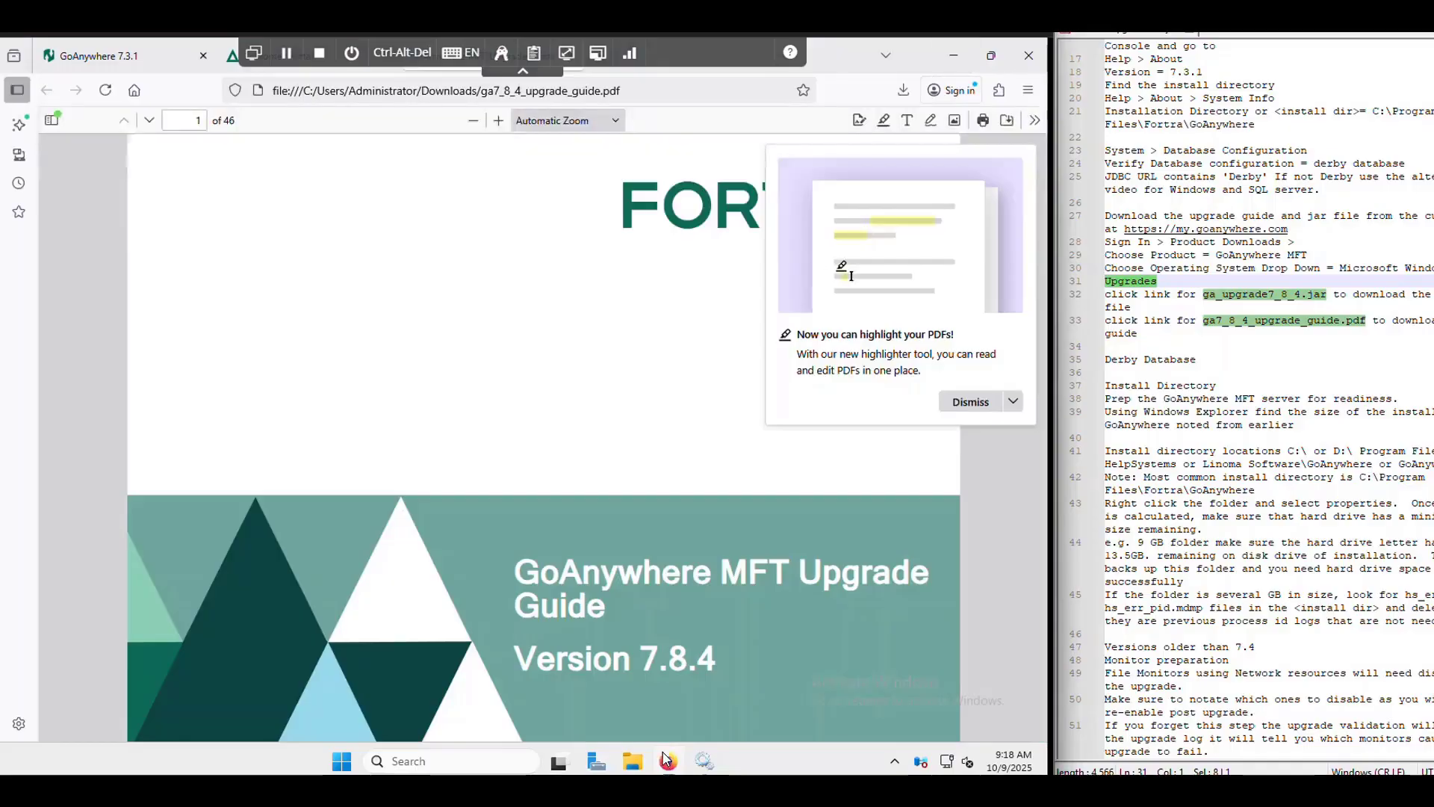
{"action": "left_click", "coordinate": [196, 58]}
{"action": "left_click", "coordinate": [234, 66]}
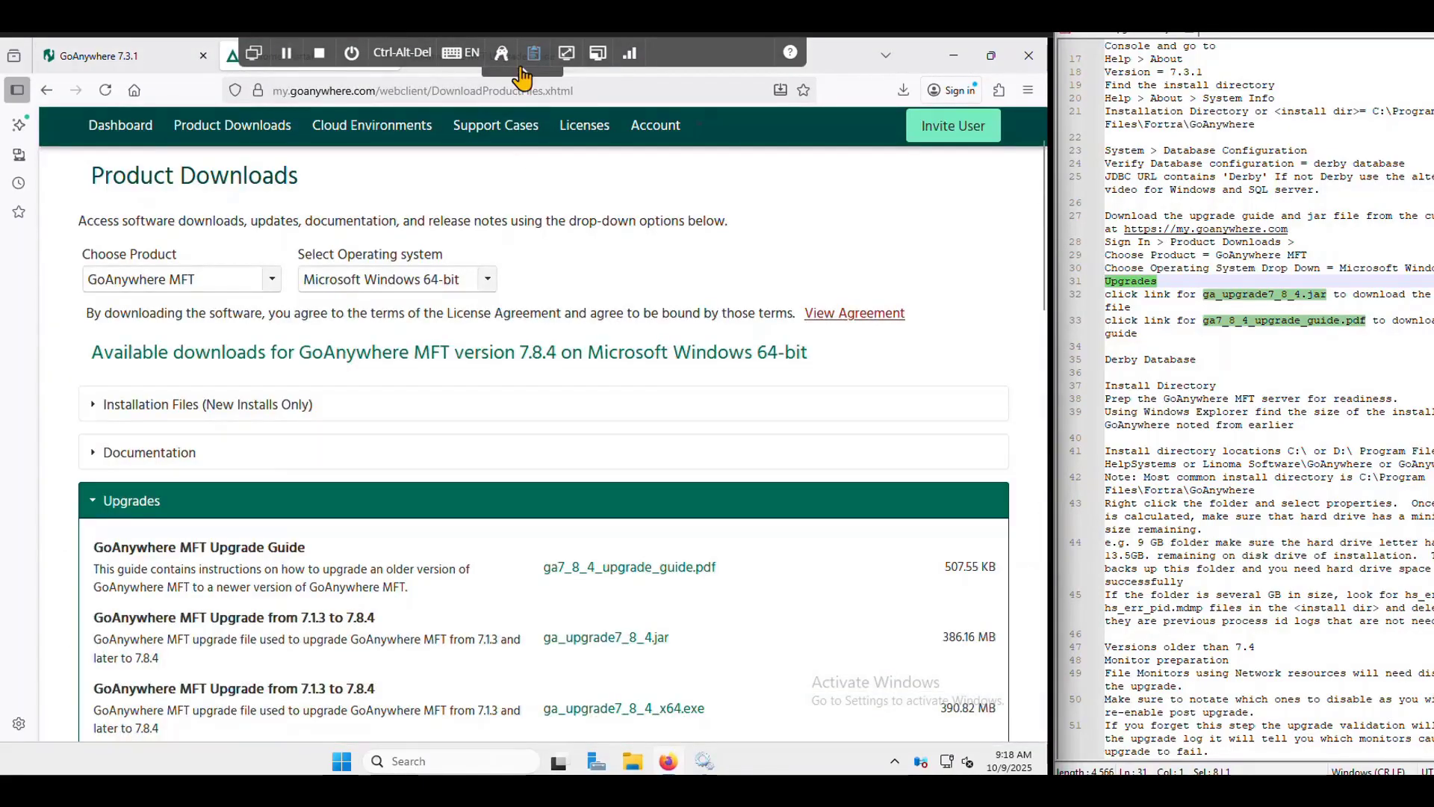
{"action": "scroll", "coordinate": [644, 437], "scroll_direction": "down", "scroll_amount": 2}
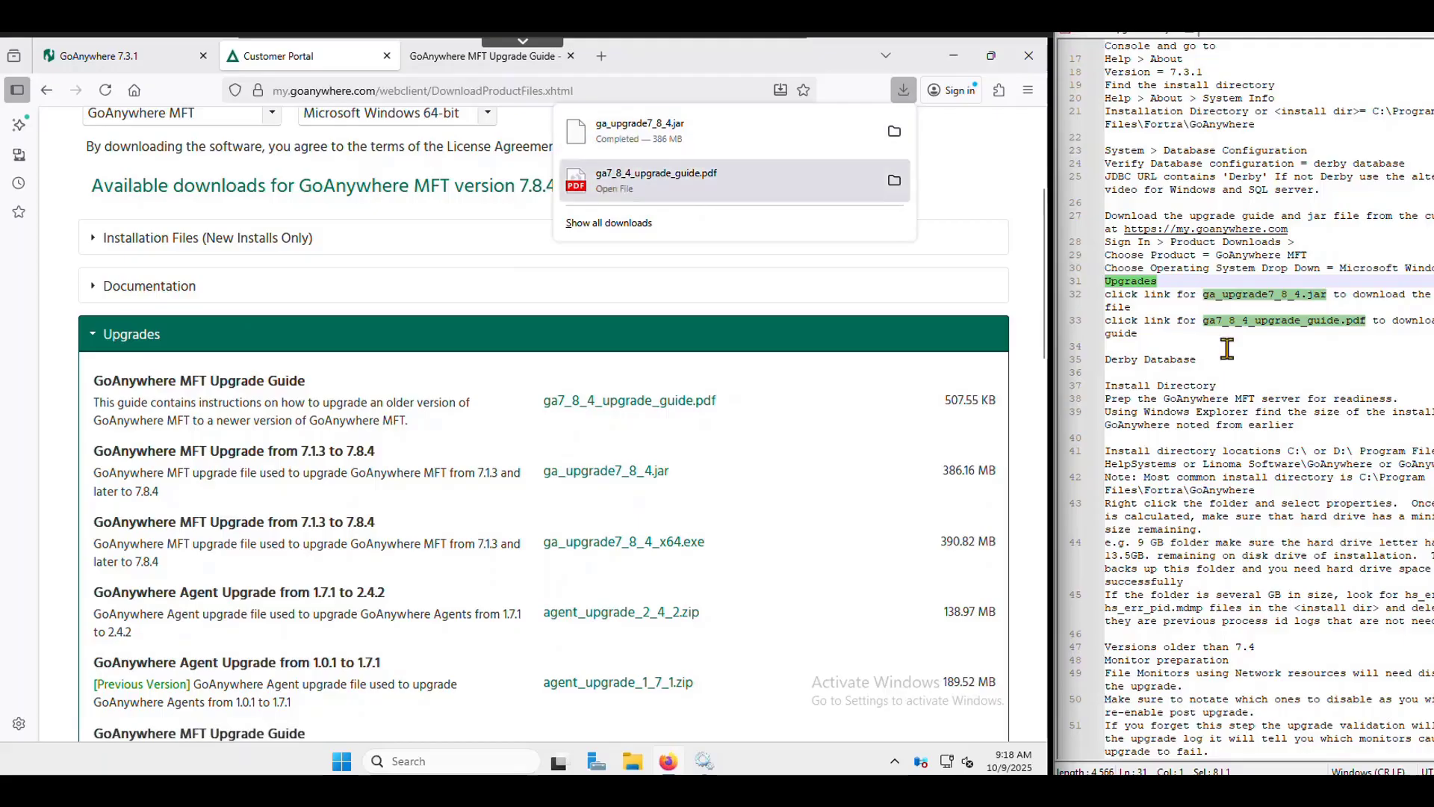
- Mark the Derby Database and Install Directory sections in the upgrade notes
{"action": "left_click", "coordinate": [1201, 346]}
{"action": "left_click_drag", "start_coordinate": [1238, 365], "coordinate": [1106, 360]}
{"action": "left_click", "coordinate": [1213, 386]}
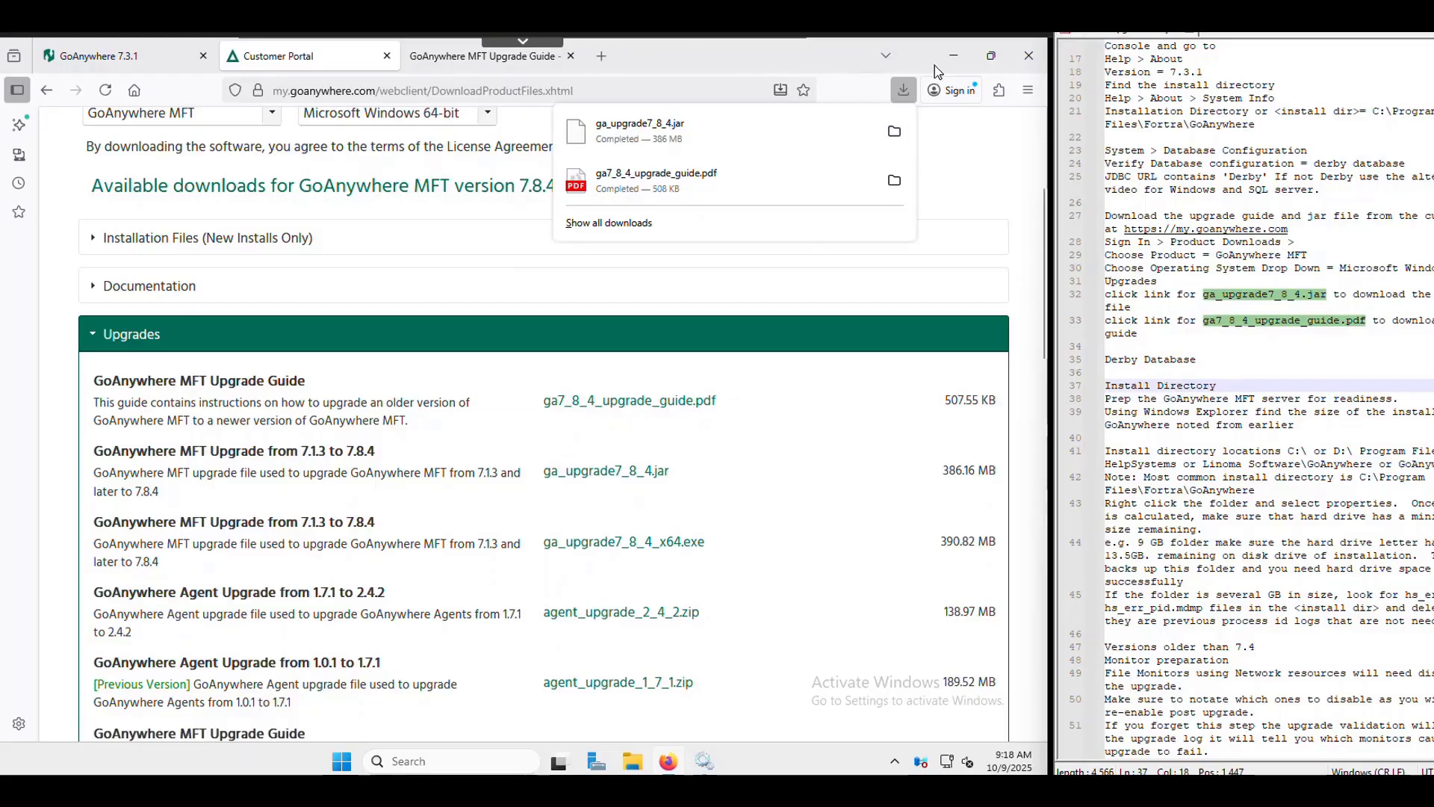
- Open a maximized File Explorer and browse to C:\Program Files\Fortra
{"action": "left_click", "coordinate": [955, 59]}
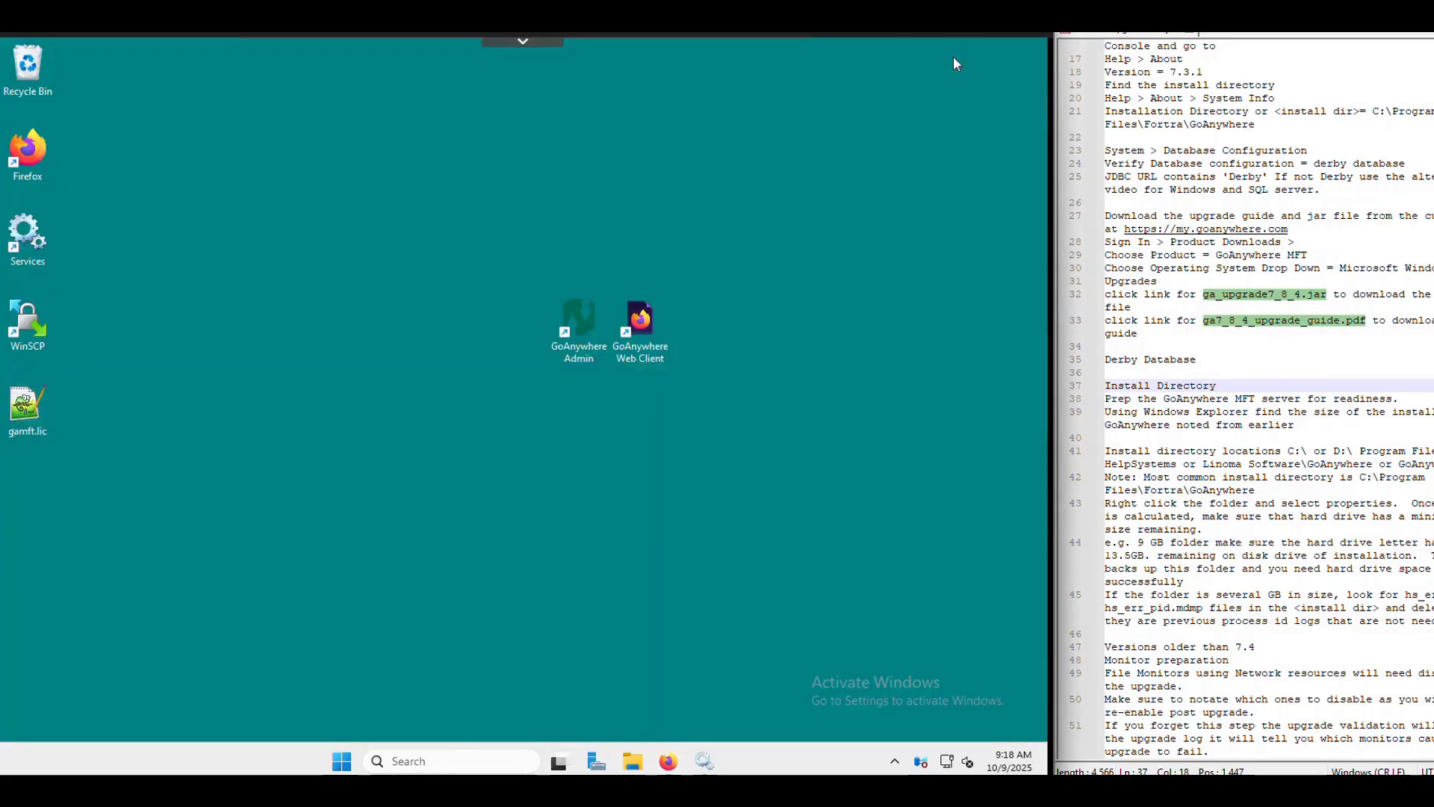
{"action": "key", "text": "super+e"}
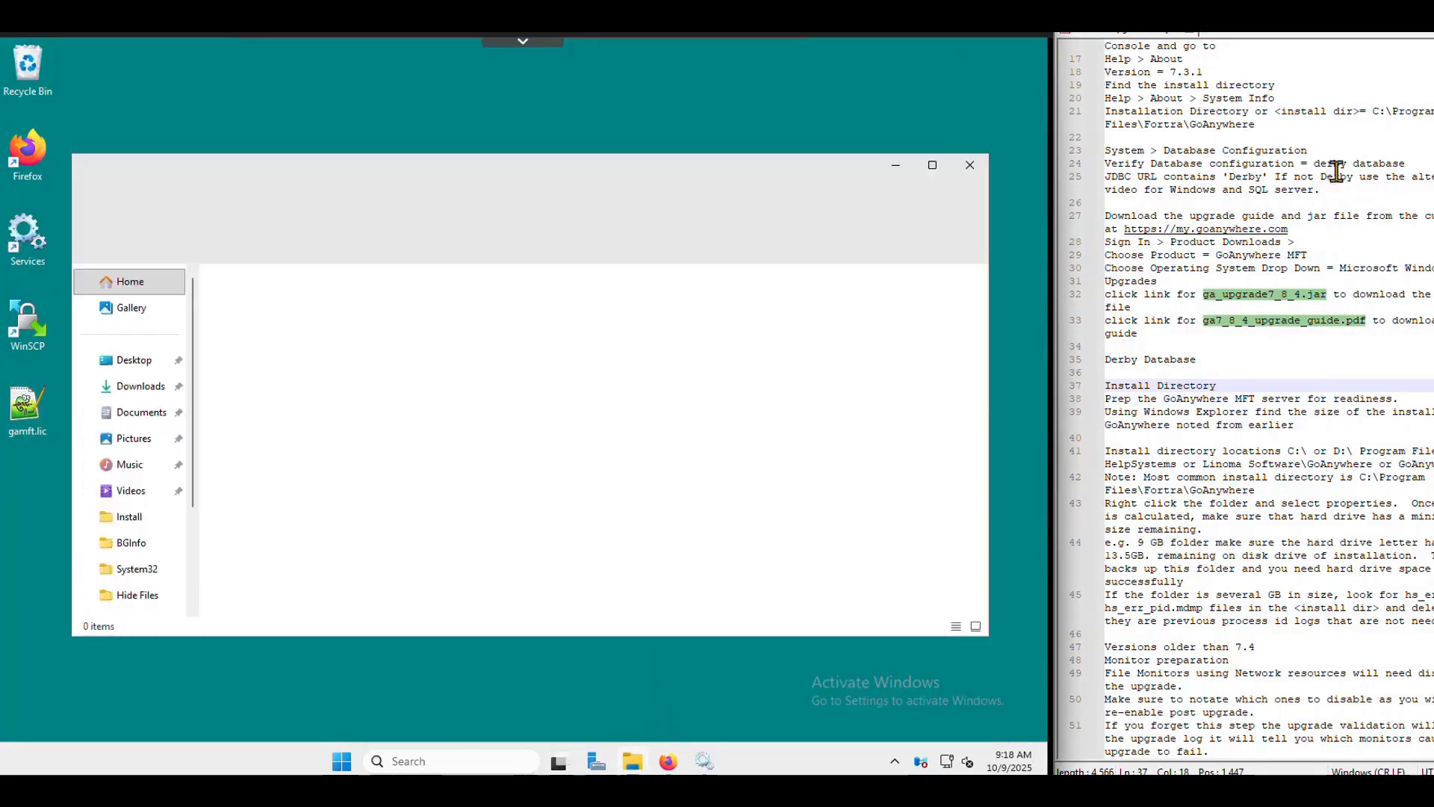
{"action": "scroll", "coordinate": [153, 526], "scroll_direction": "down", "scroll_amount": 3}
{"action": "left_click", "coordinate": [146, 537]}
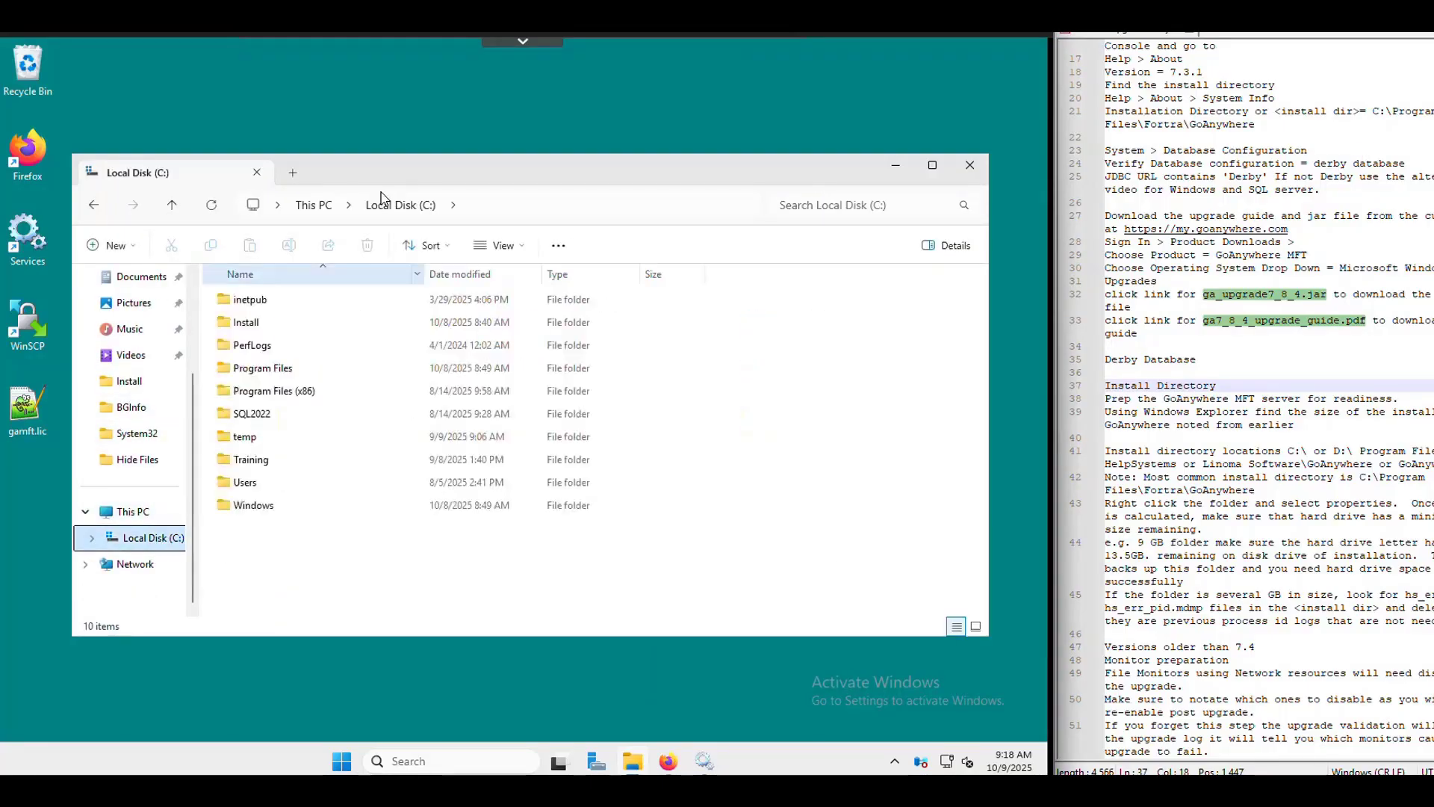
{"action": "double_click", "coordinate": [404, 179]}
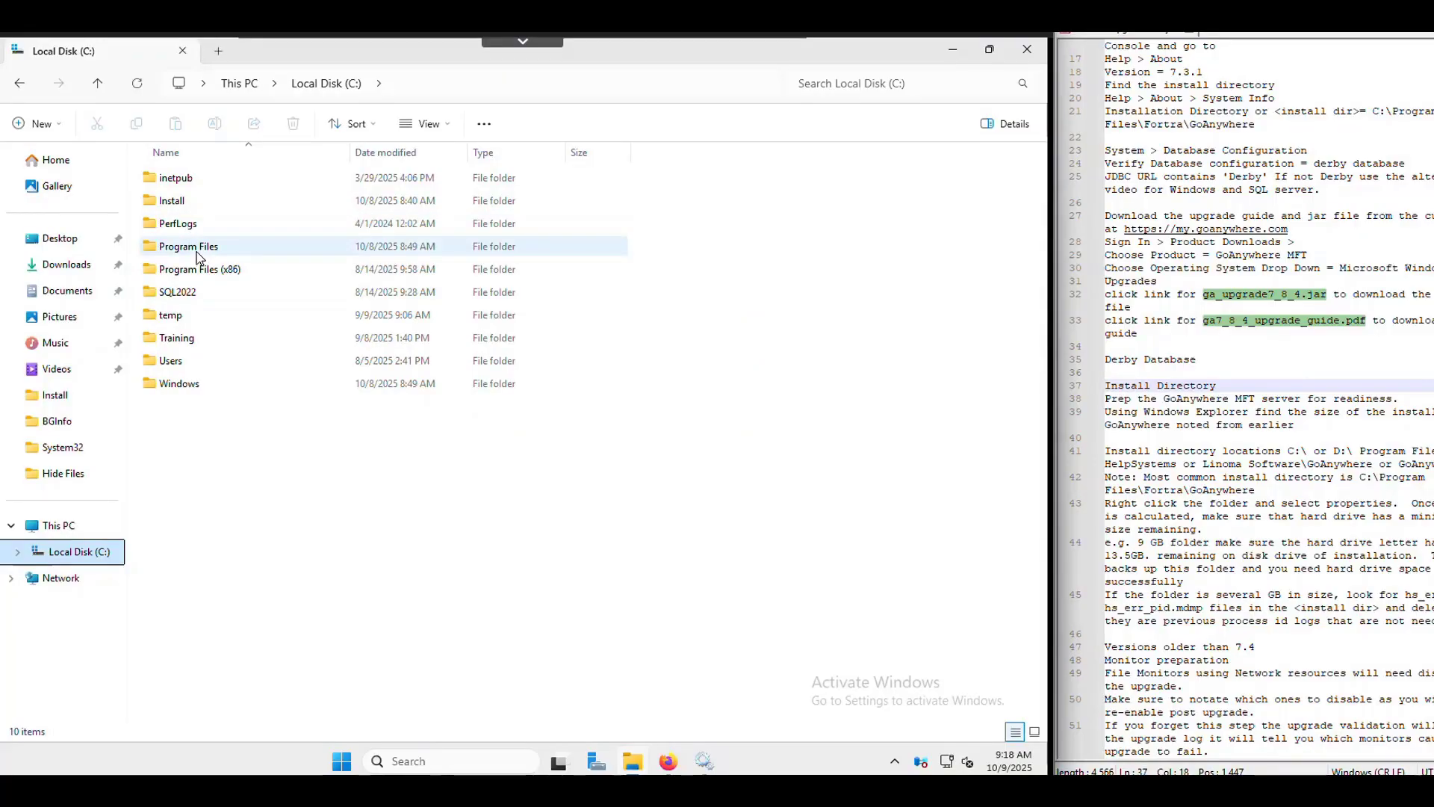
{"action": "double_click", "coordinate": [188, 246]}
{"action": "double_click", "coordinate": [181, 203]}
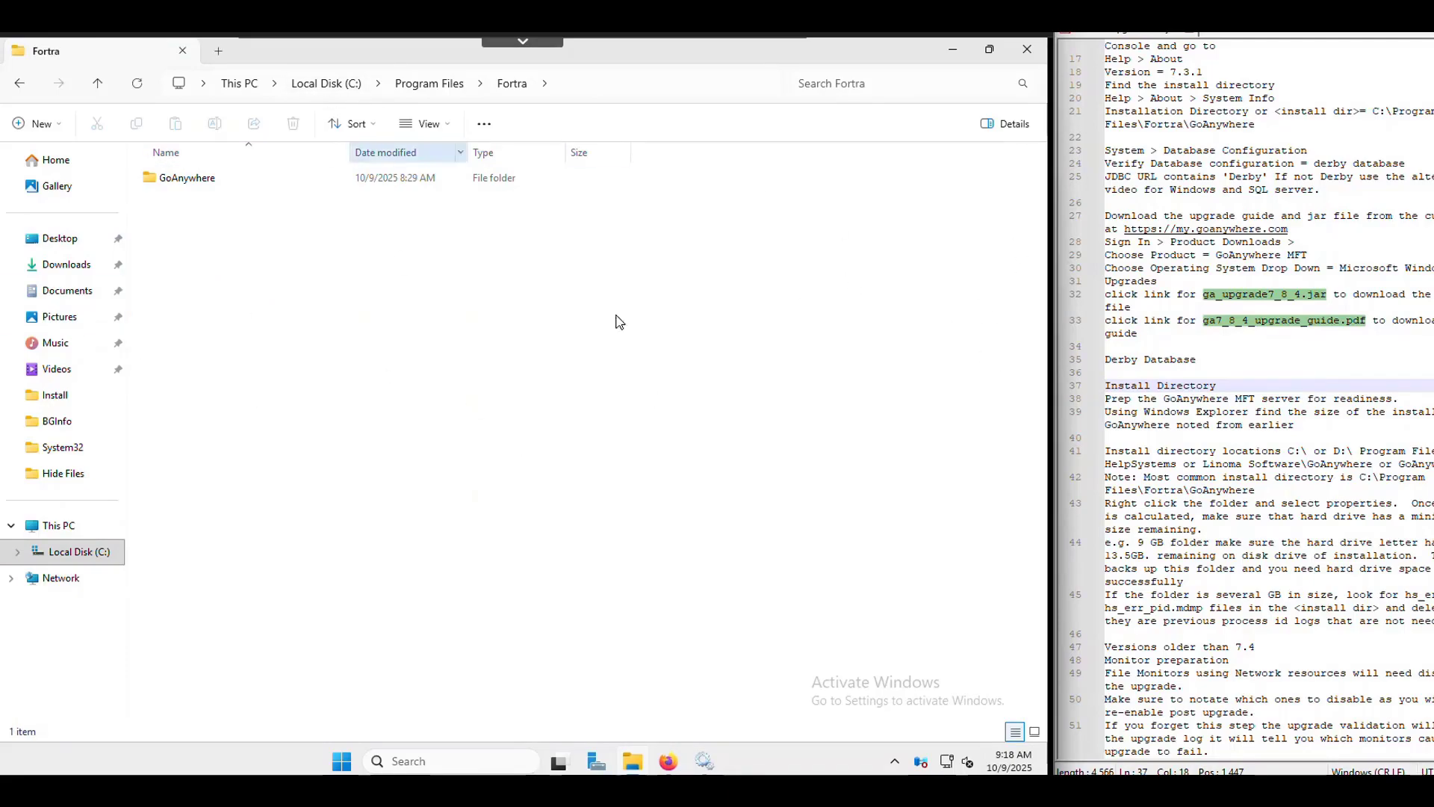
{"action": "right_click", "coordinate": [188, 186]}
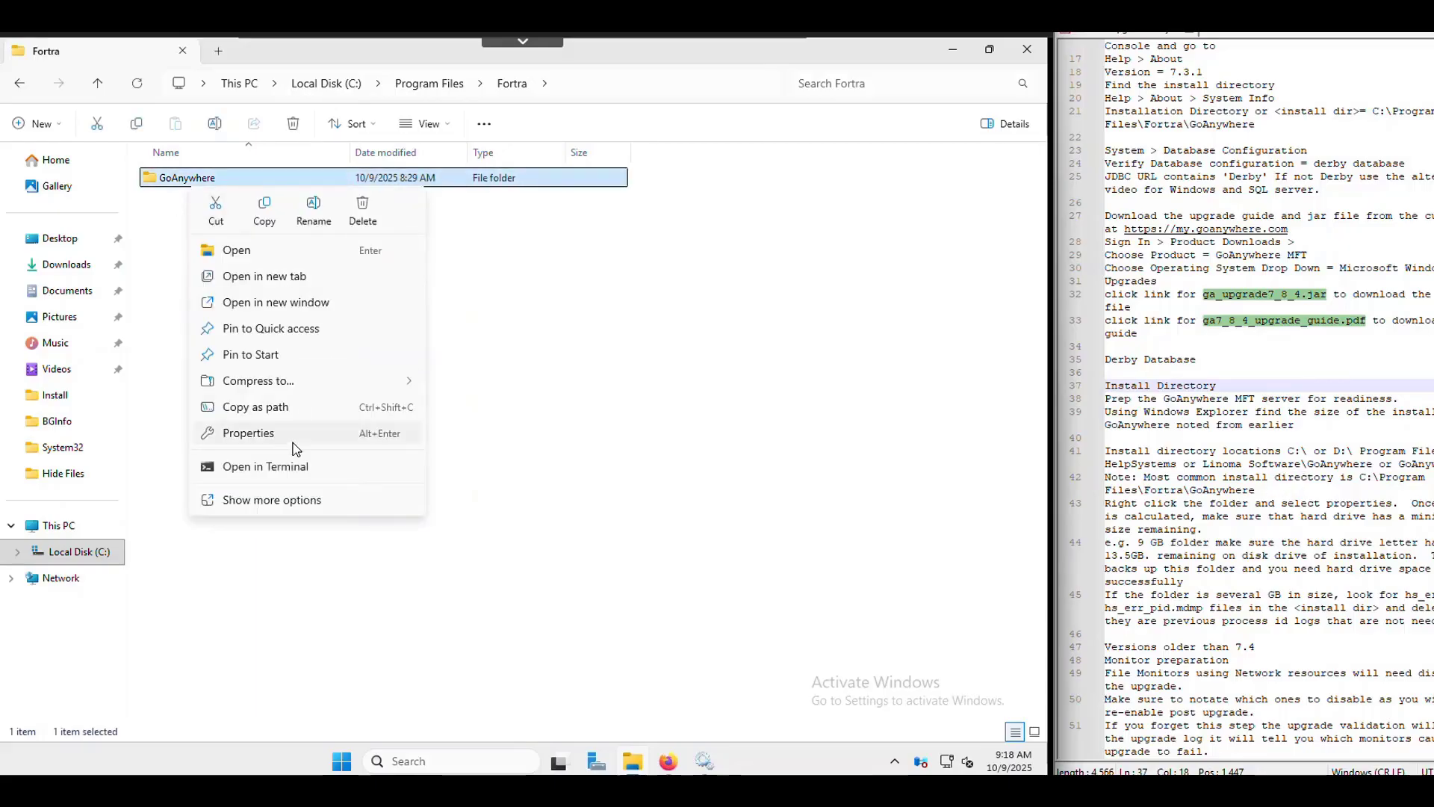
{"action": "left_click", "coordinate": [285, 436]}
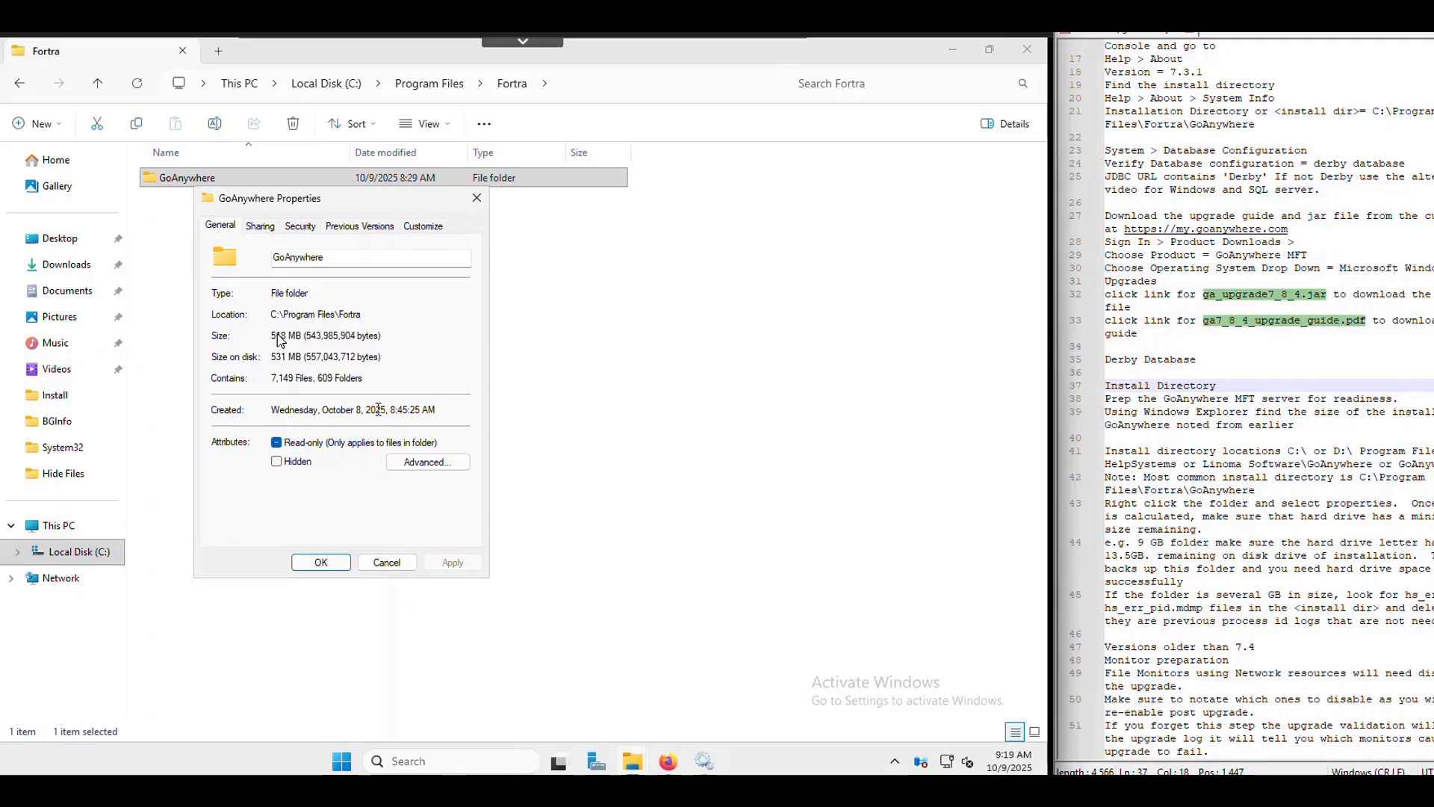
{"action": "left_click", "coordinate": [385, 562]}
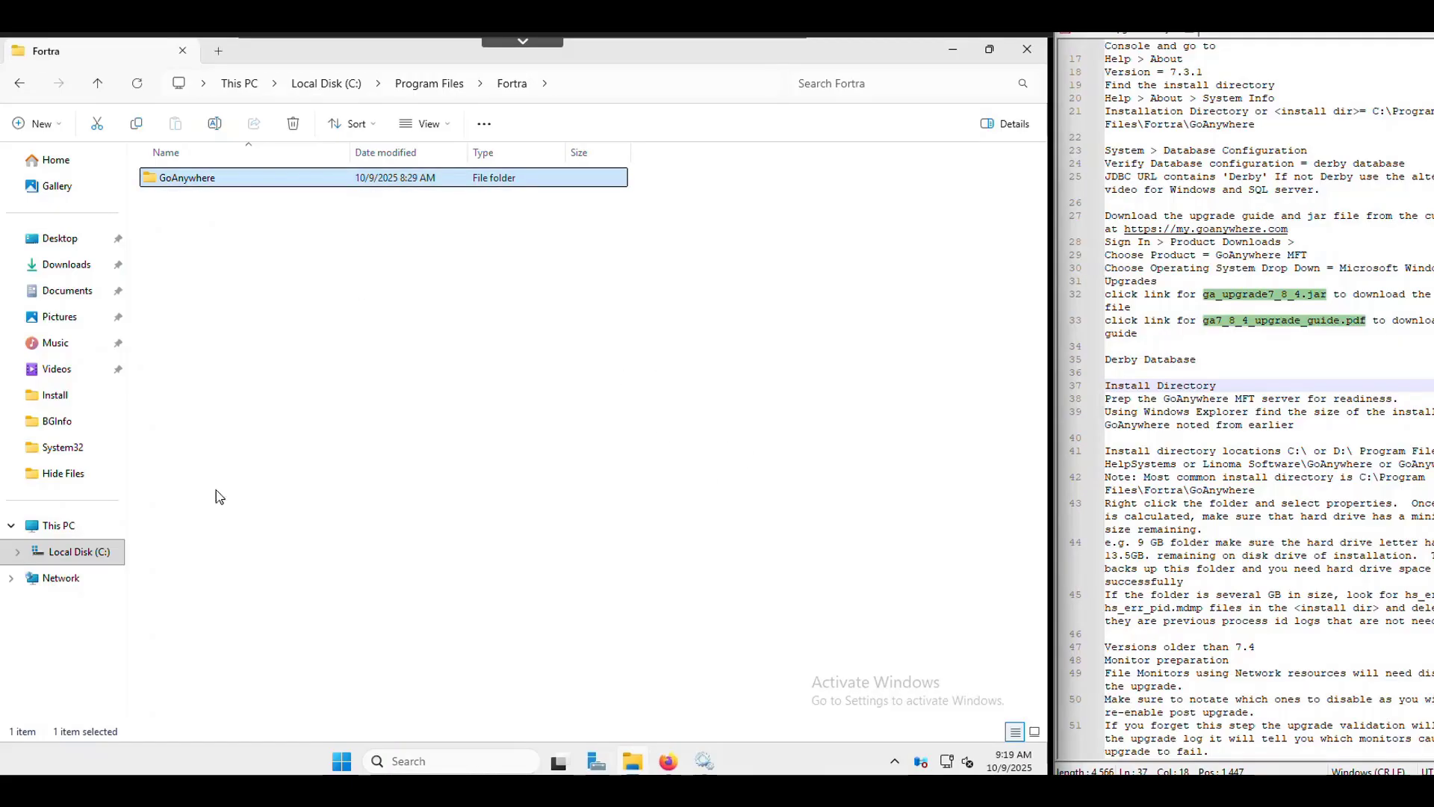
- Navigate via Local Disk (C:) into C:\Program Files\Fortra\GoAnywhere
{"action": "left_click", "coordinate": [70, 529]}
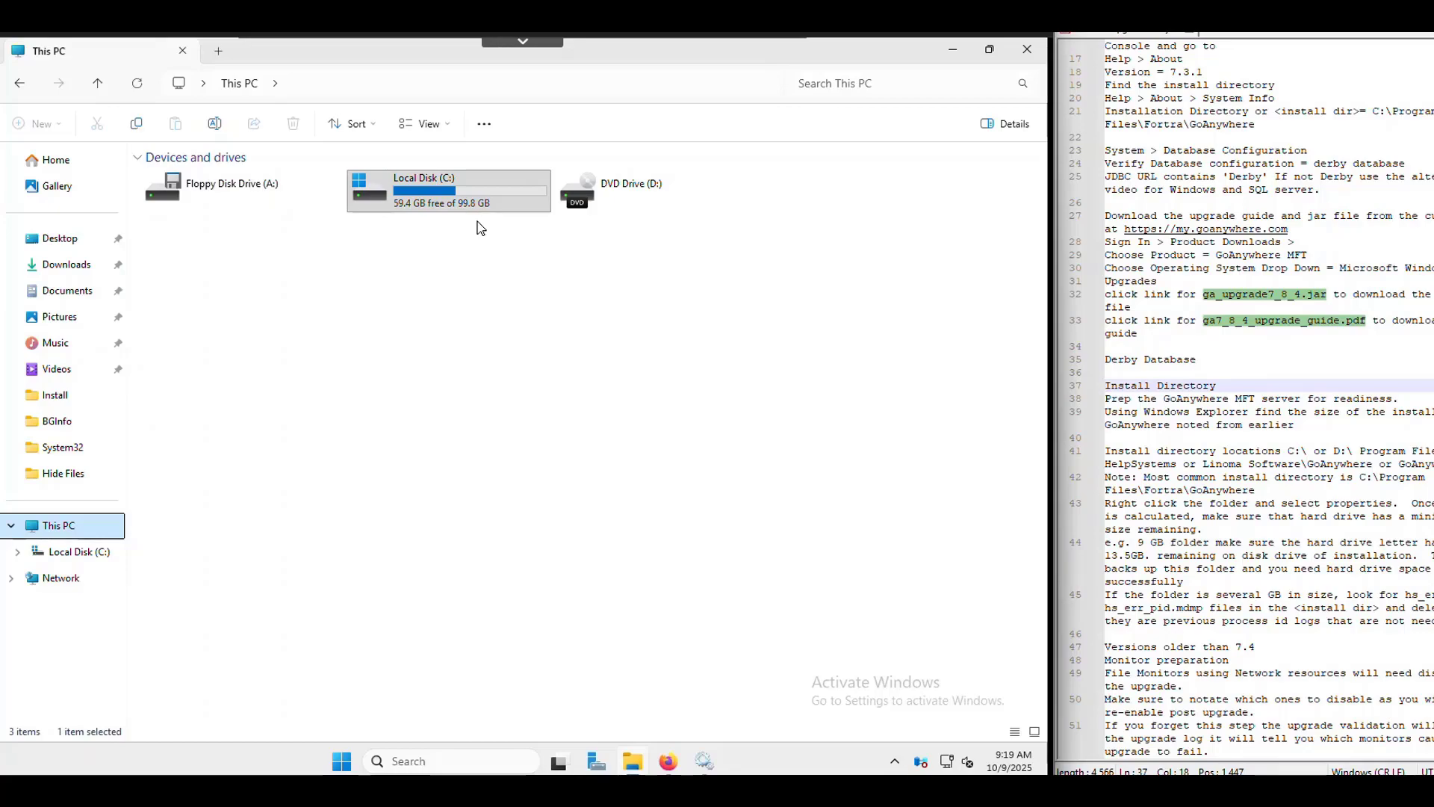
{"action": "double_click", "coordinate": [422, 200]}
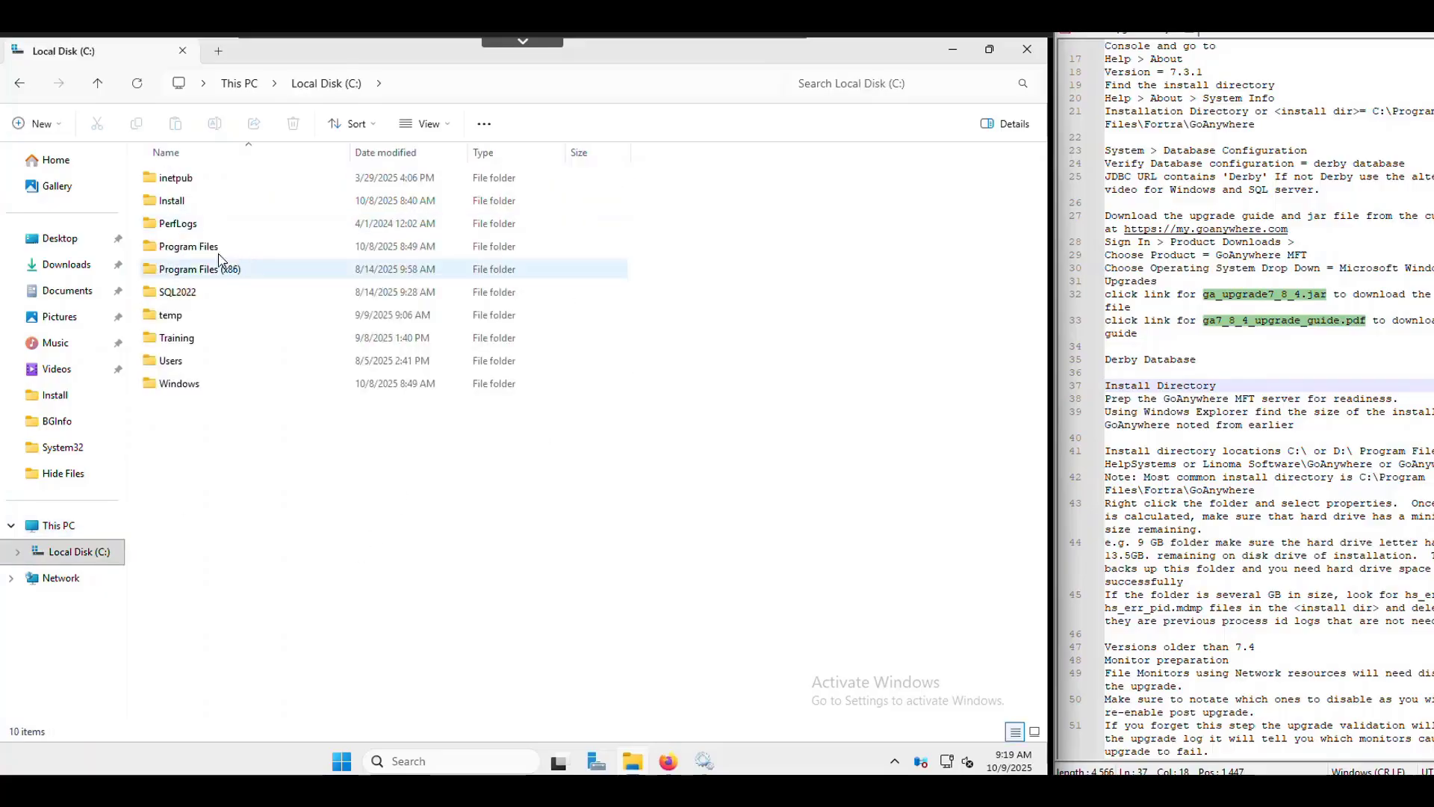
{"action": "left_click", "coordinate": [257, 246]}
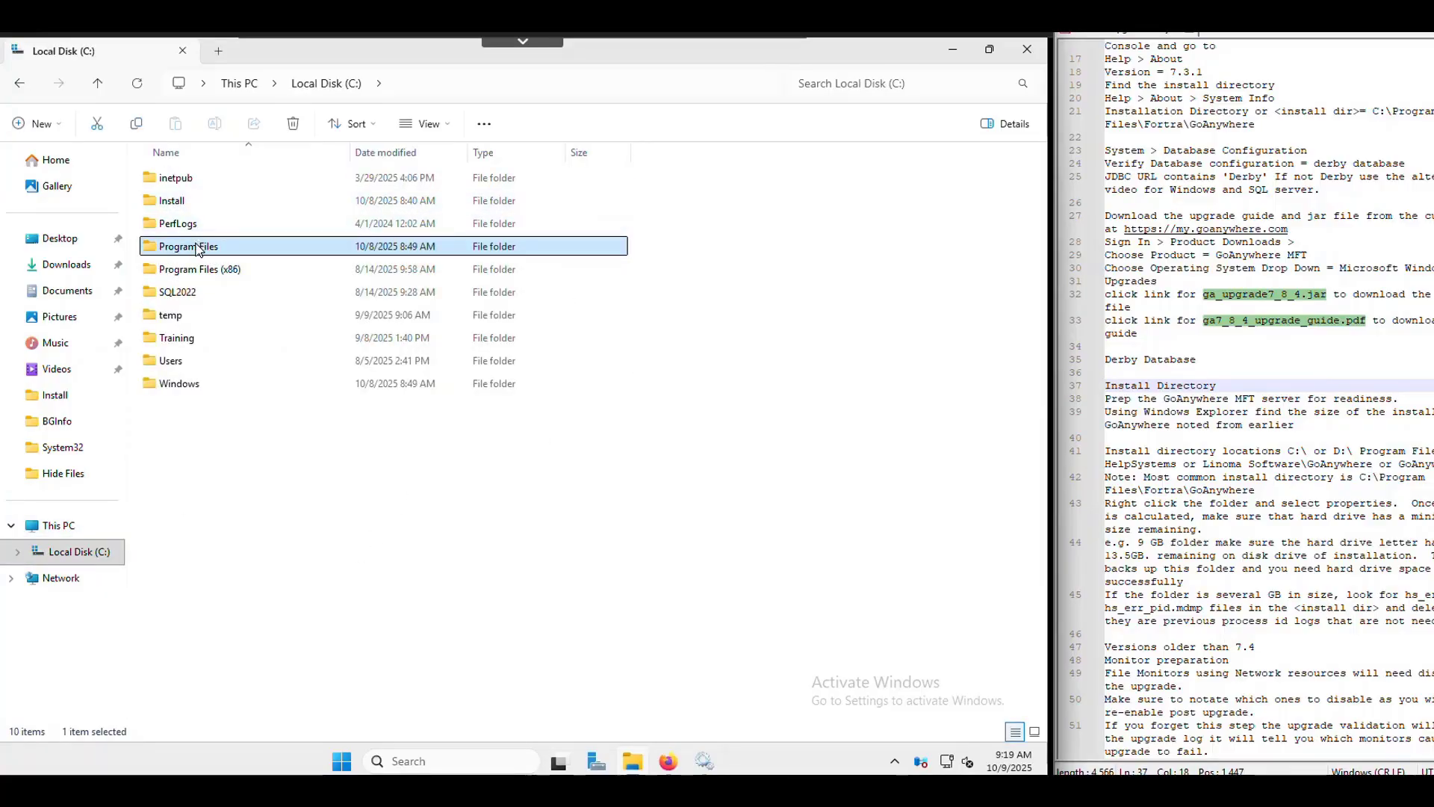
{"action": "double_click", "coordinate": [200, 246]}
{"action": "double_click", "coordinate": [180, 202]}
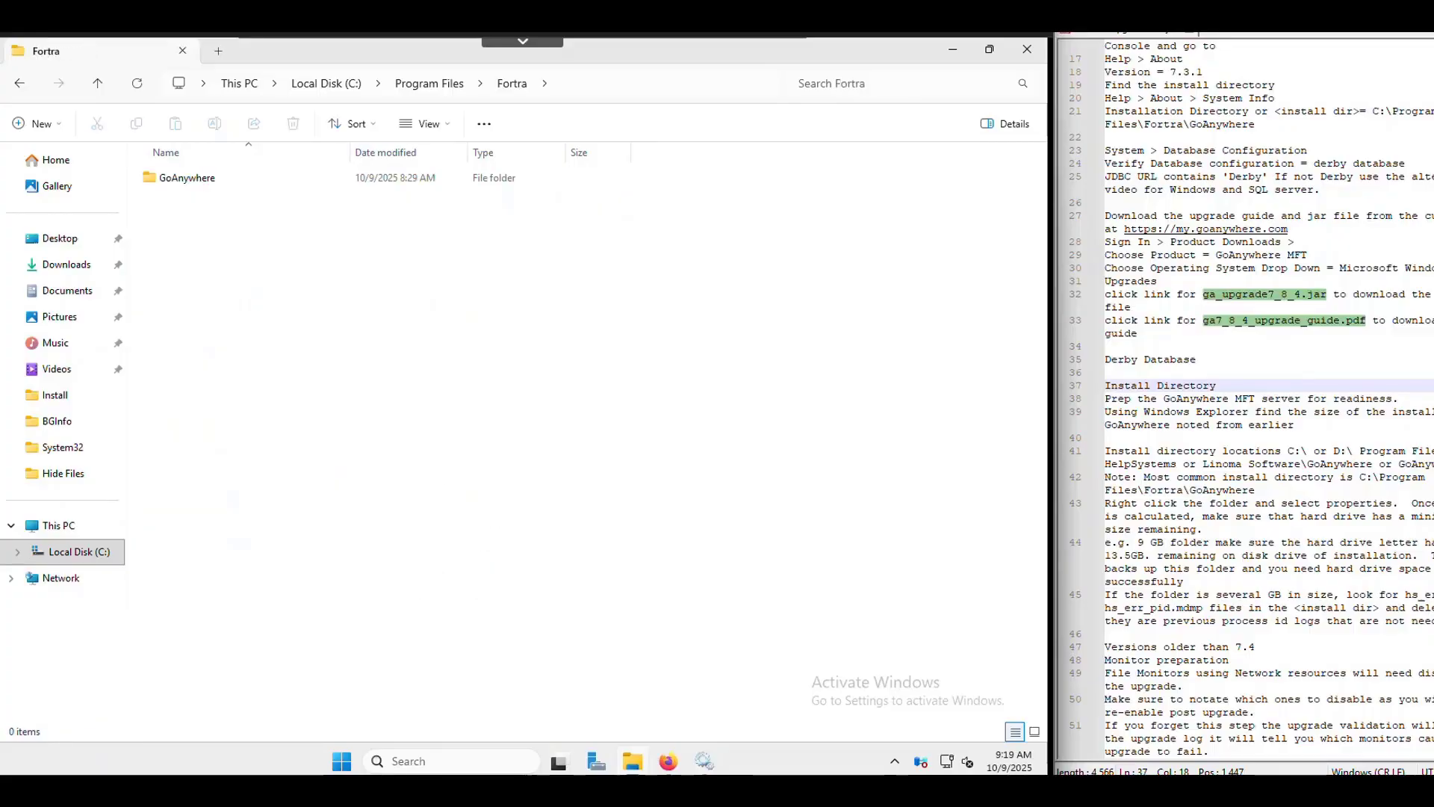
{"action": "double_click", "coordinate": [173, 177]}
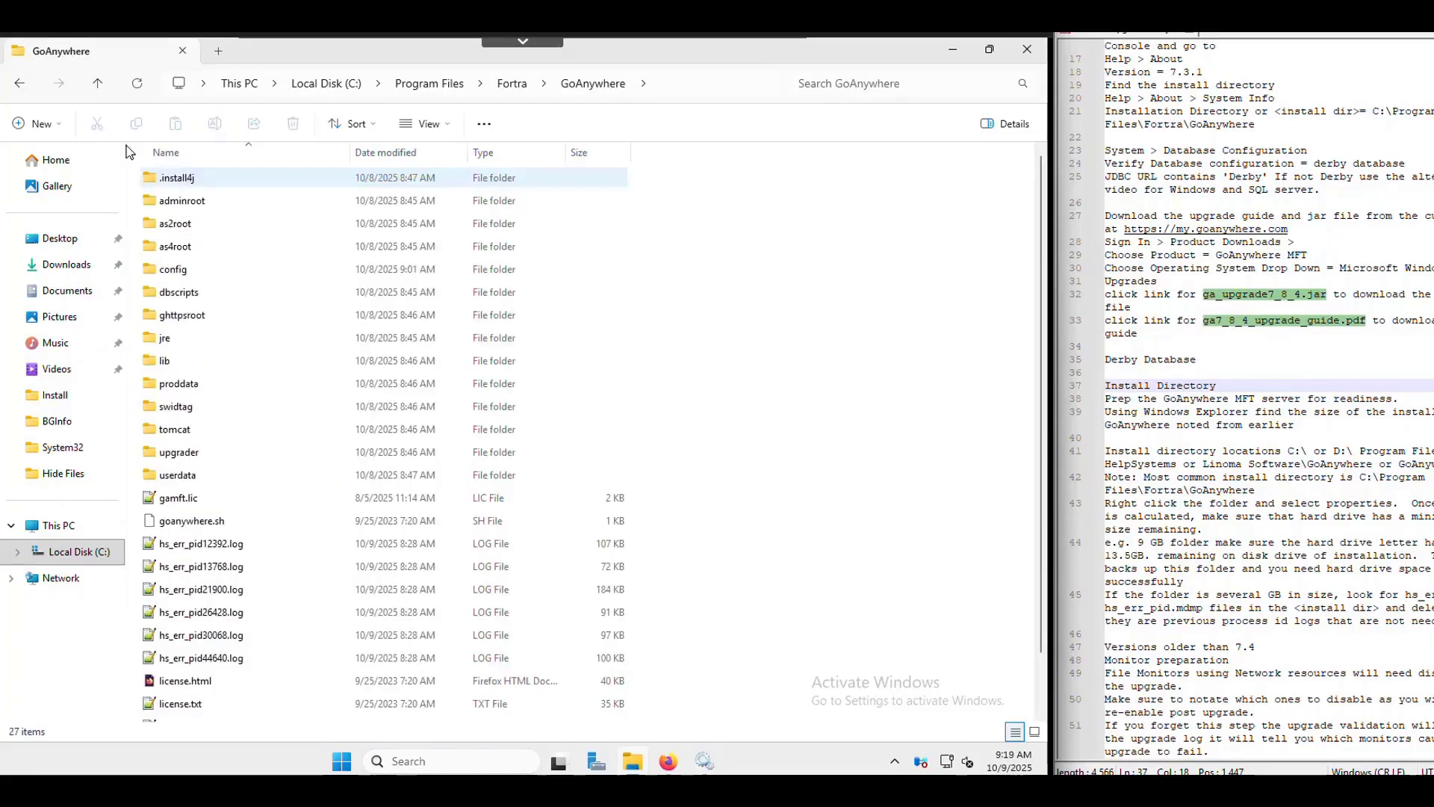
- Select all six hs_err_pid log files in the GoAnywhere folder and delete them
{"action": "left_click", "coordinate": [165, 548]}
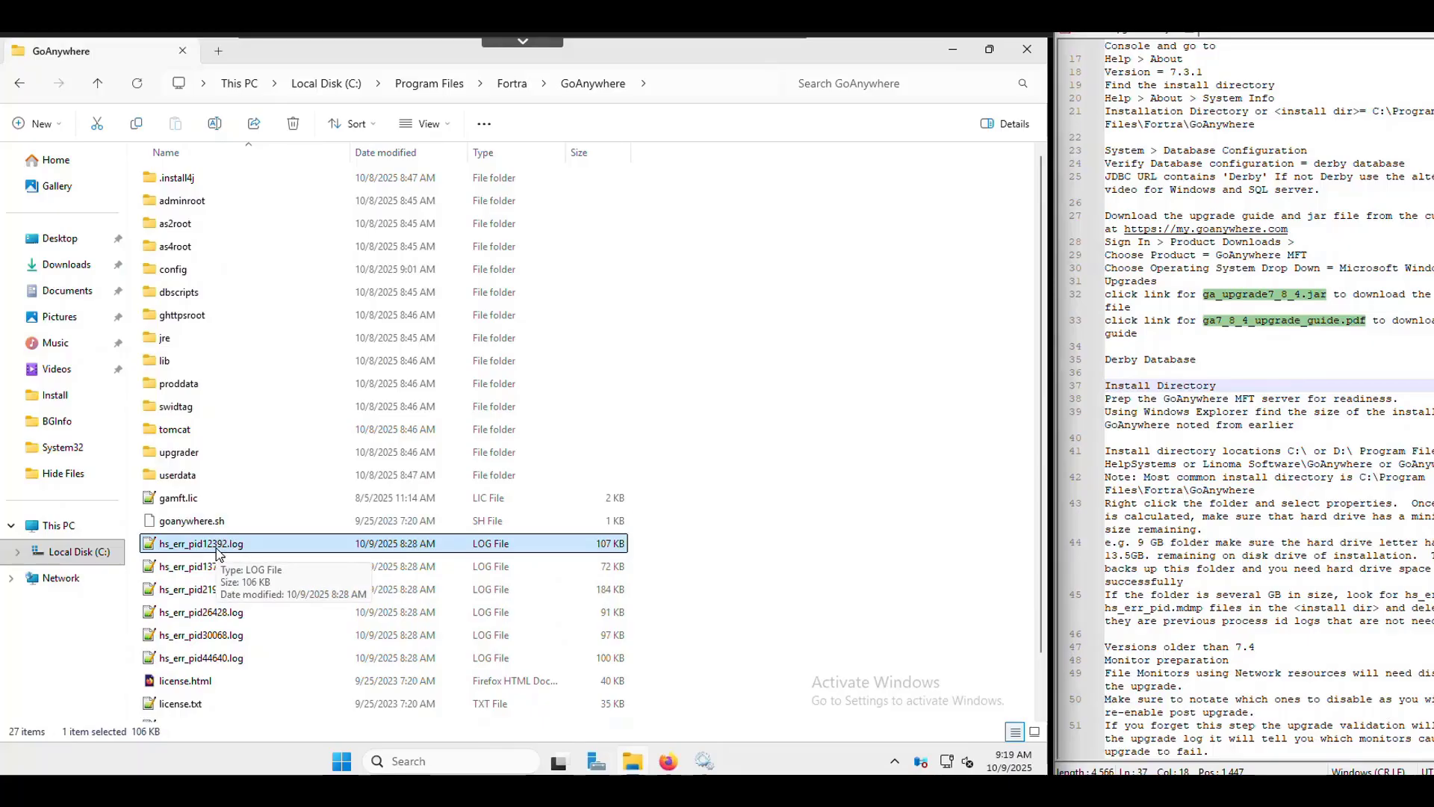
{"action": "scroll", "coordinate": [314, 534], "scroll_direction": "down", "scroll_amount": 1}
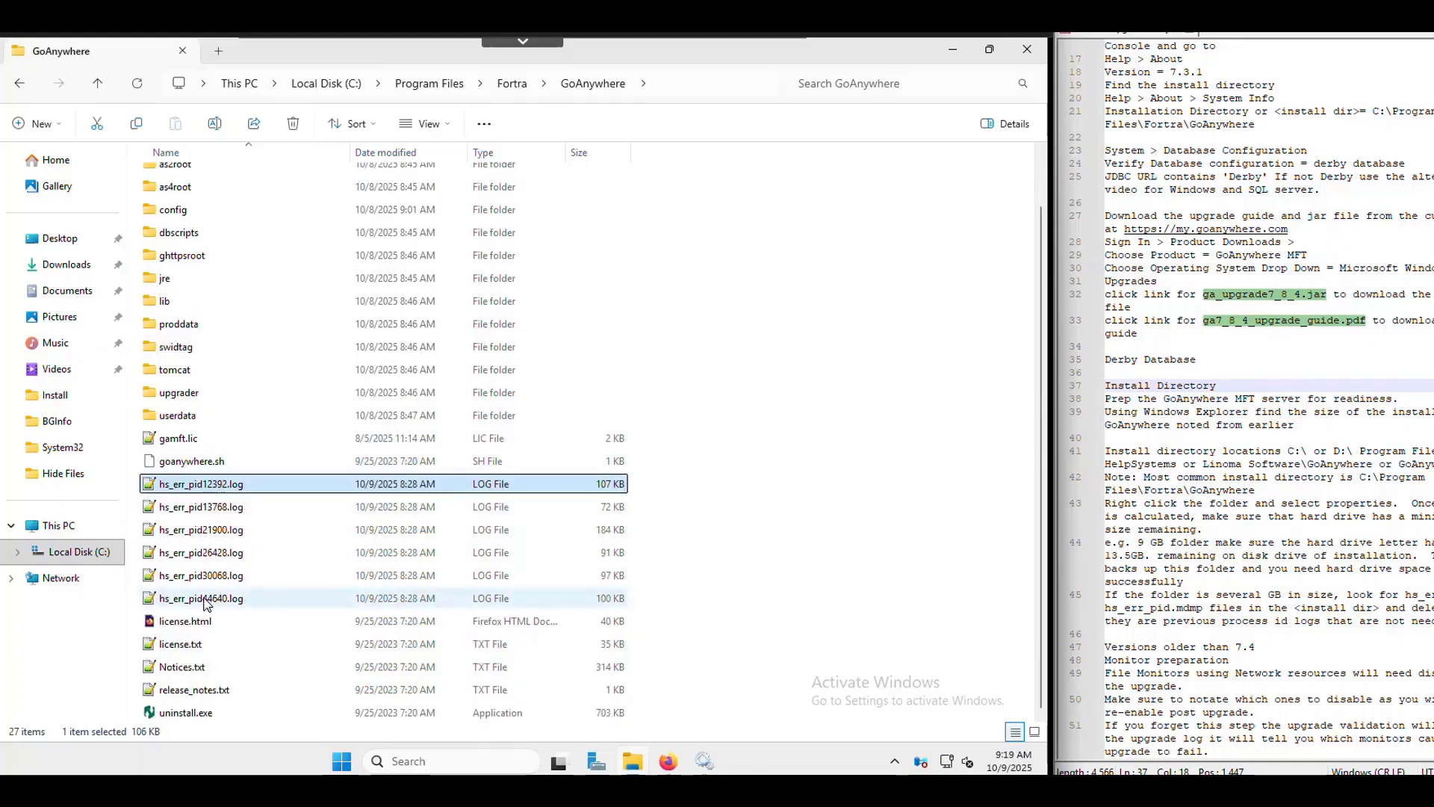
{"action": "left_click", "coordinate": [204, 598], "text": "shift"}
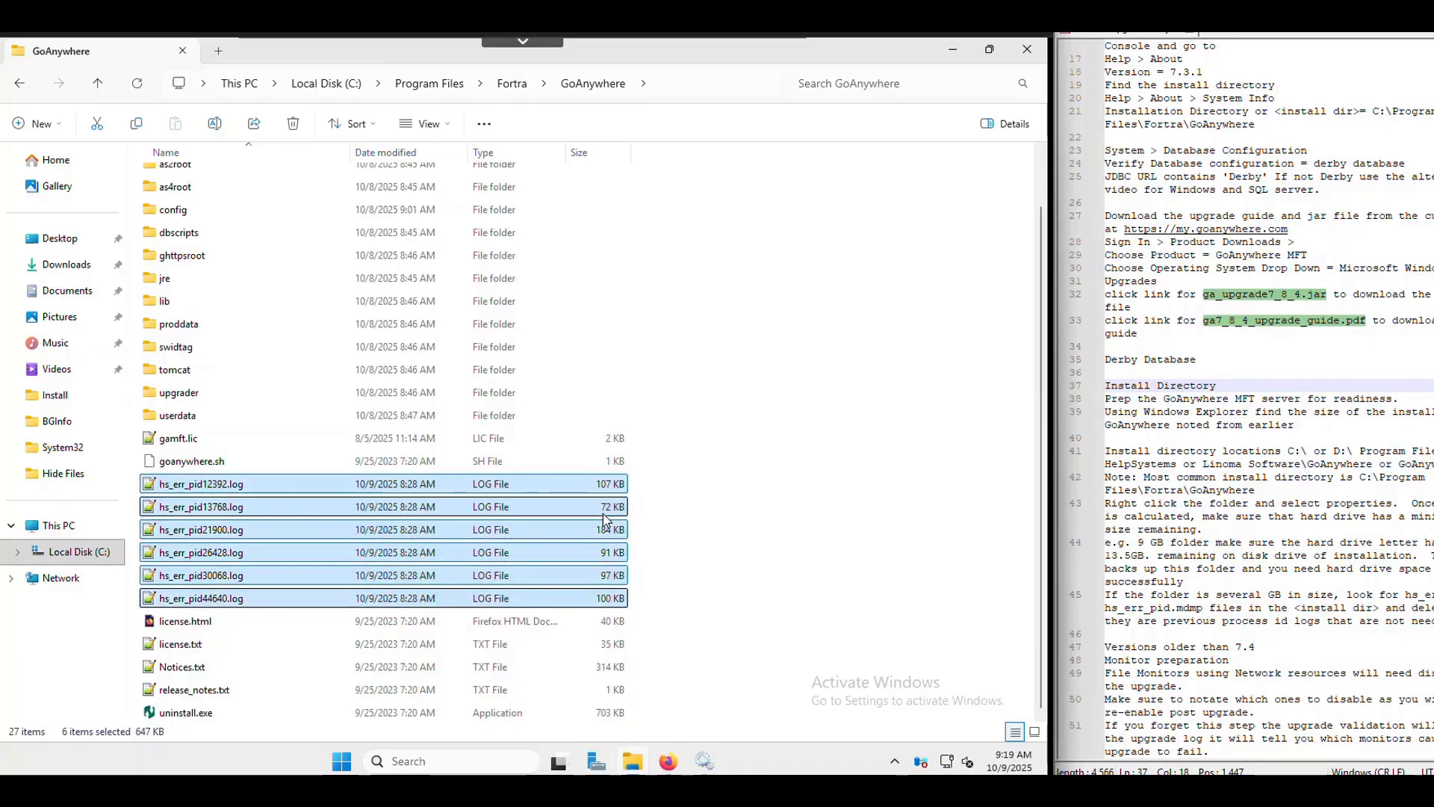
{"action": "right_click", "coordinate": [570, 505]}
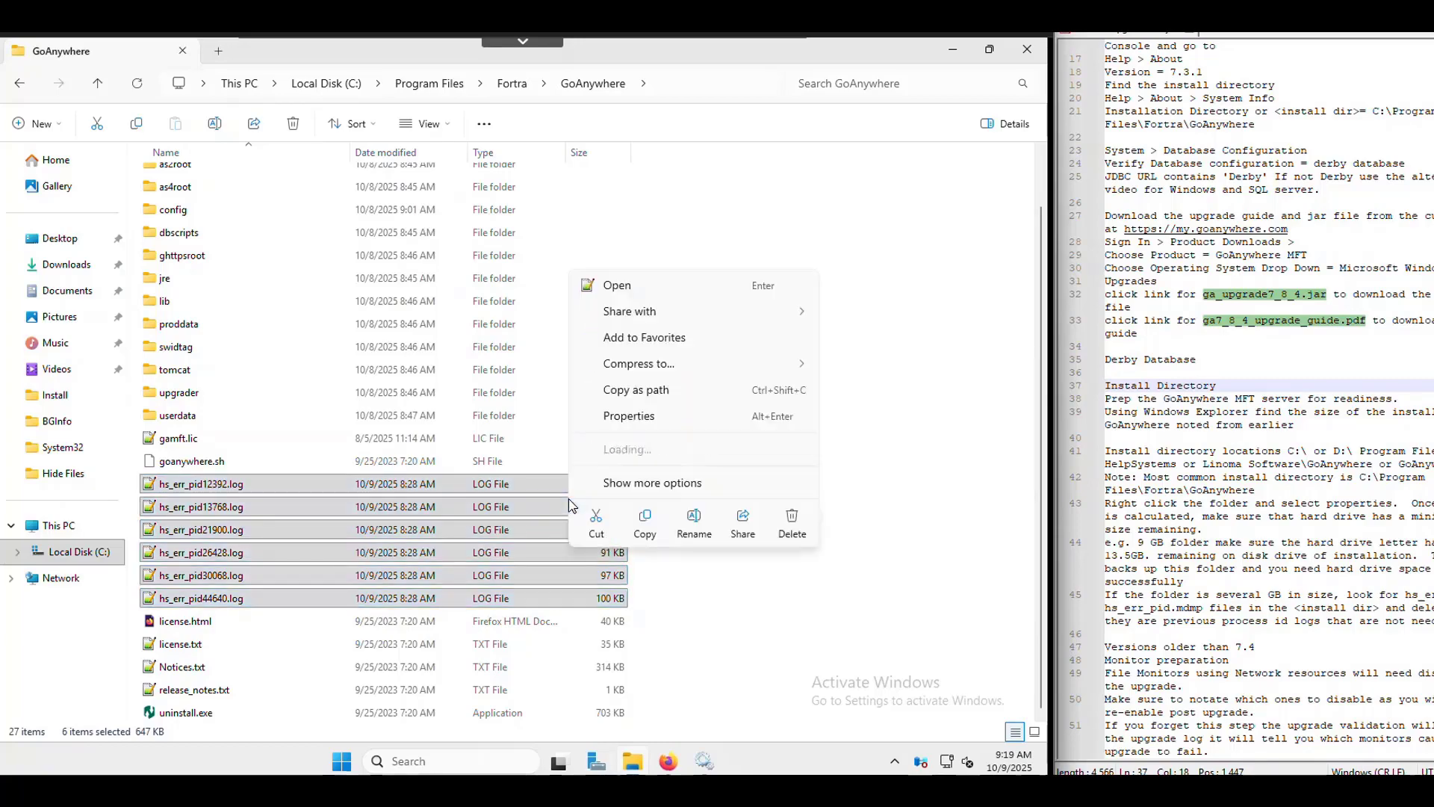
{"action": "left_click", "coordinate": [791, 524]}
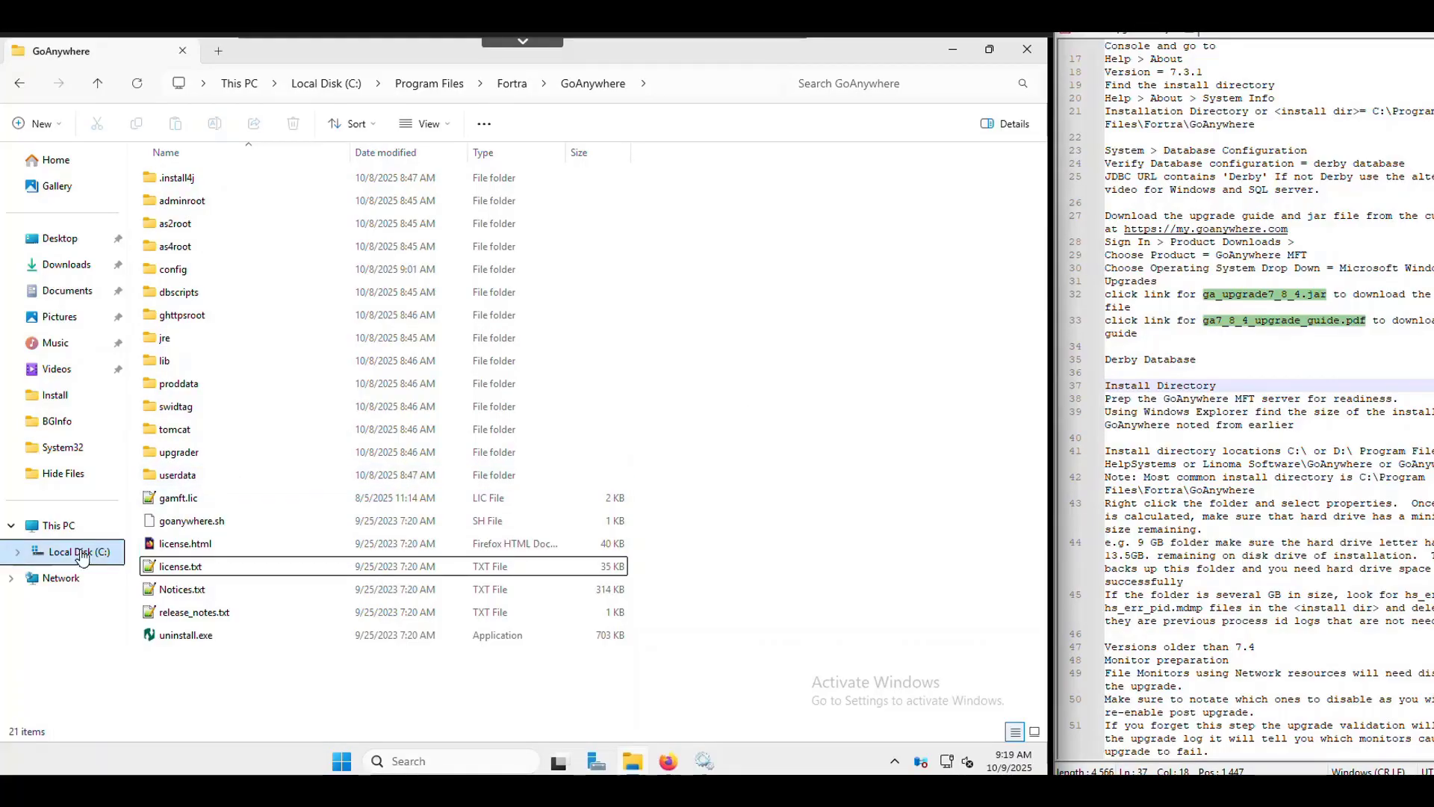
{"action": "left_click", "coordinate": [1307, 340]}
- Highlight the install directory note, the 9 GB to 13.5GB disk space example and the mdmp log pattern
{"action": "left_click", "coordinate": [1116, 446]}
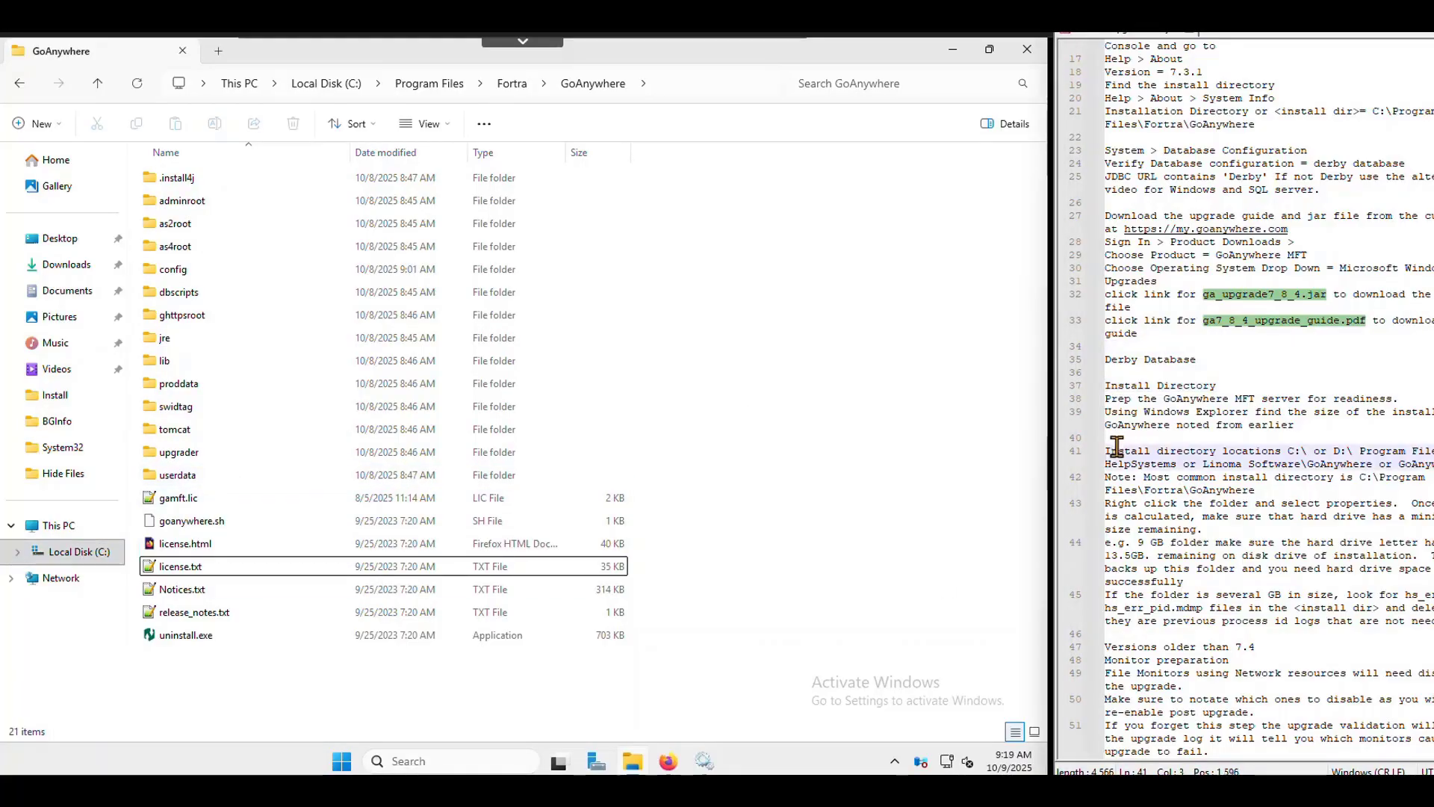
{"action": "left_click_drag", "start_coordinate": [1116, 446], "coordinate": [1407, 465]}
{"action": "left_click", "coordinate": [1370, 507]}
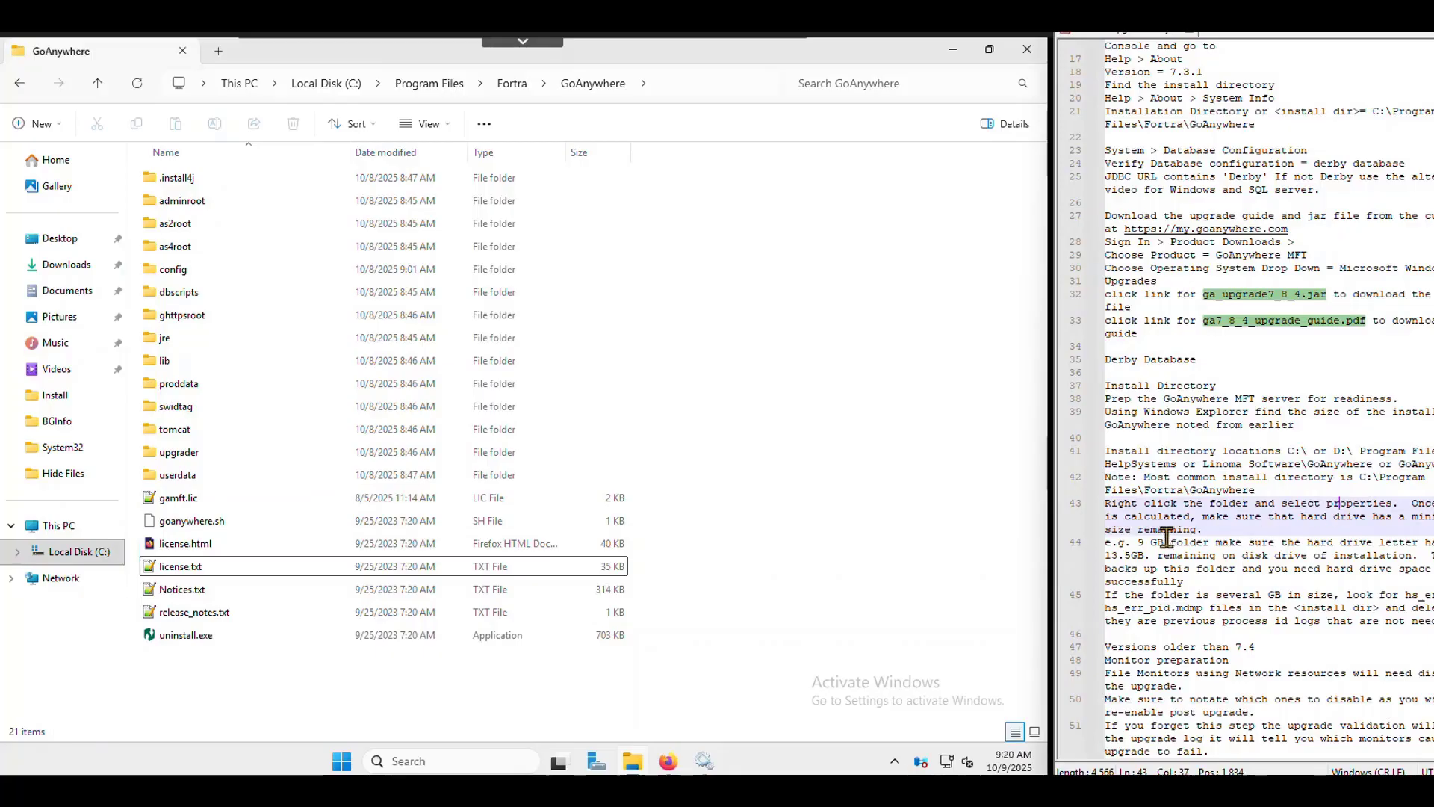
{"action": "left_click_drag", "start_coordinate": [1152, 542], "coordinate": [1240, 579]}
{"action": "left_click", "coordinate": [1252, 595]}
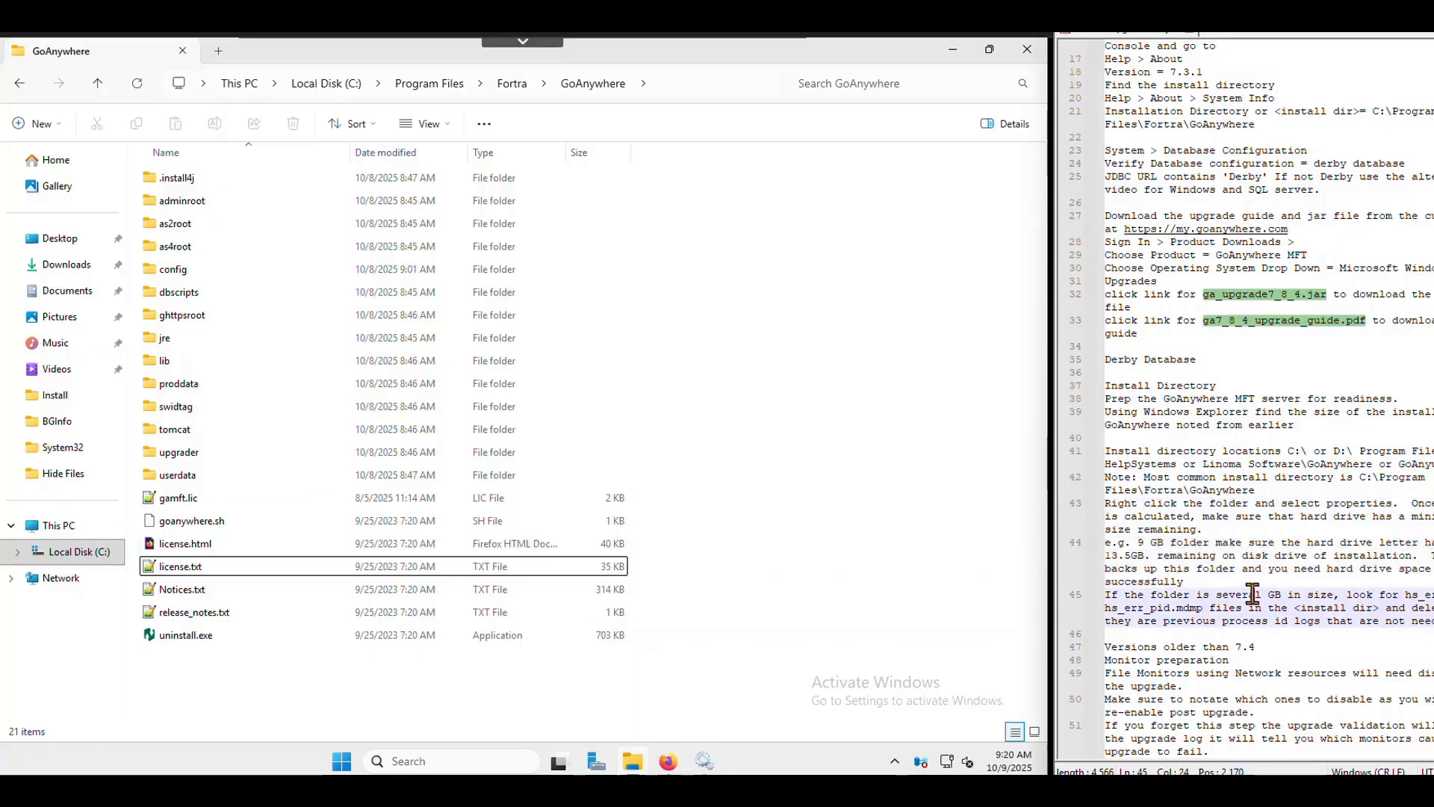
{"action": "left_click_drag", "start_coordinate": [1125, 607], "coordinate": [1263, 605]}
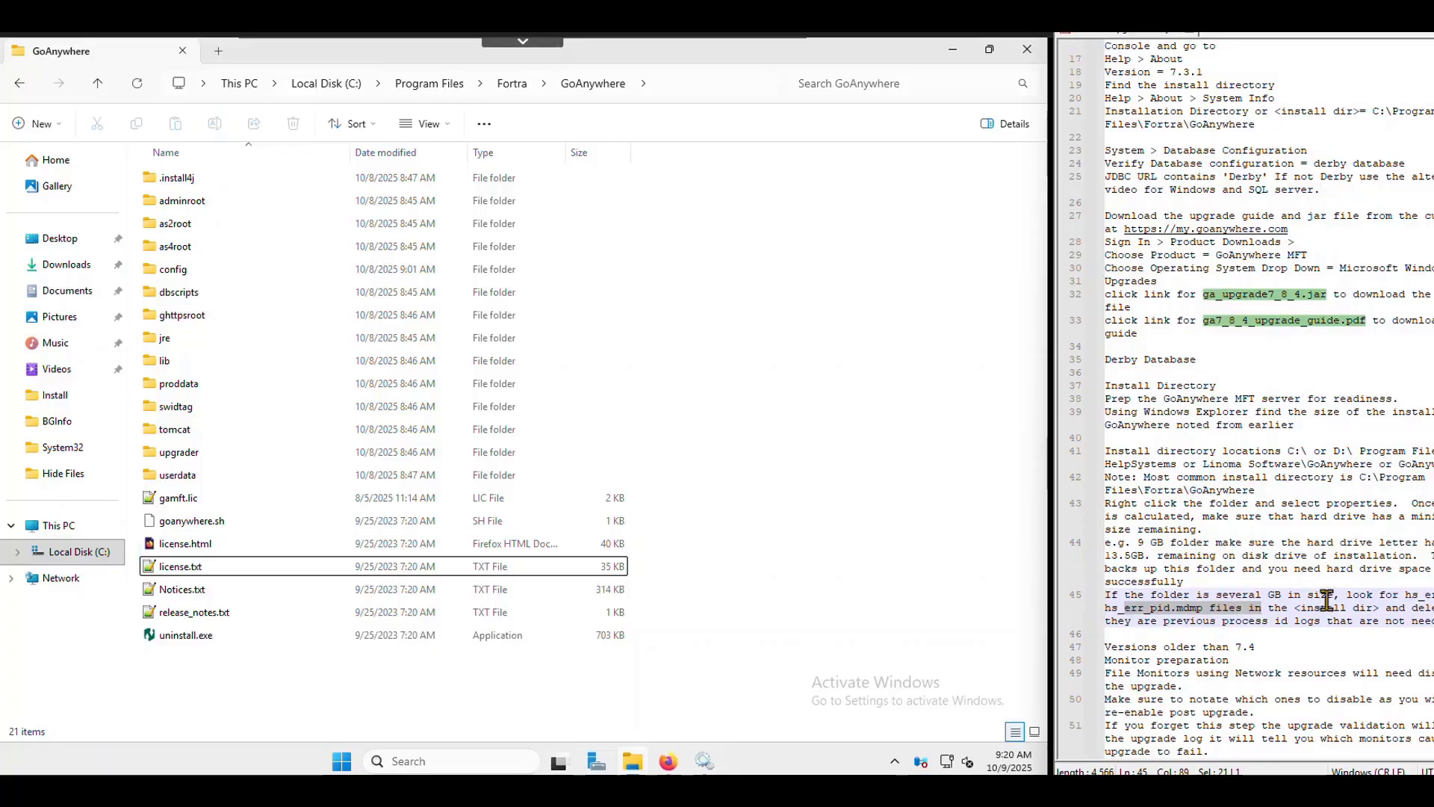
{"action": "scroll", "coordinate": [1322, 601], "scroll_direction": "down", "scroll_amount": 2}
- Highlight the 'Versions older than 7.4' heading, read to the Monitor preparation line, then return to Firefox
{"action": "left_click", "coordinate": [1280, 568]}
{"action": "left_click_drag", "start_coordinate": [1281, 568], "coordinate": [1135, 556]}
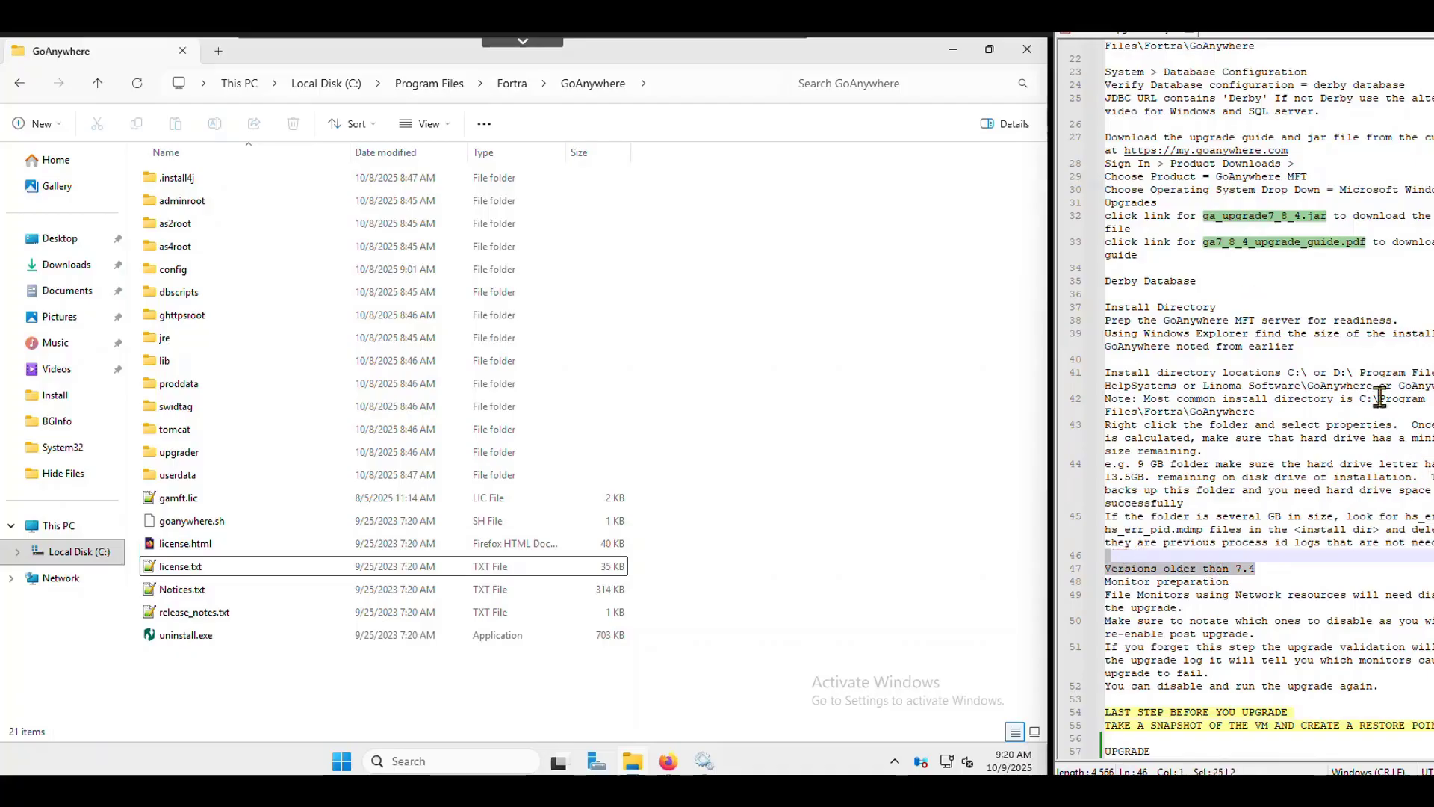
{"action": "scroll", "coordinate": [1380, 389], "scroll_direction": "down", "scroll_amount": 1}
{"action": "left_click", "coordinate": [1232, 543]}
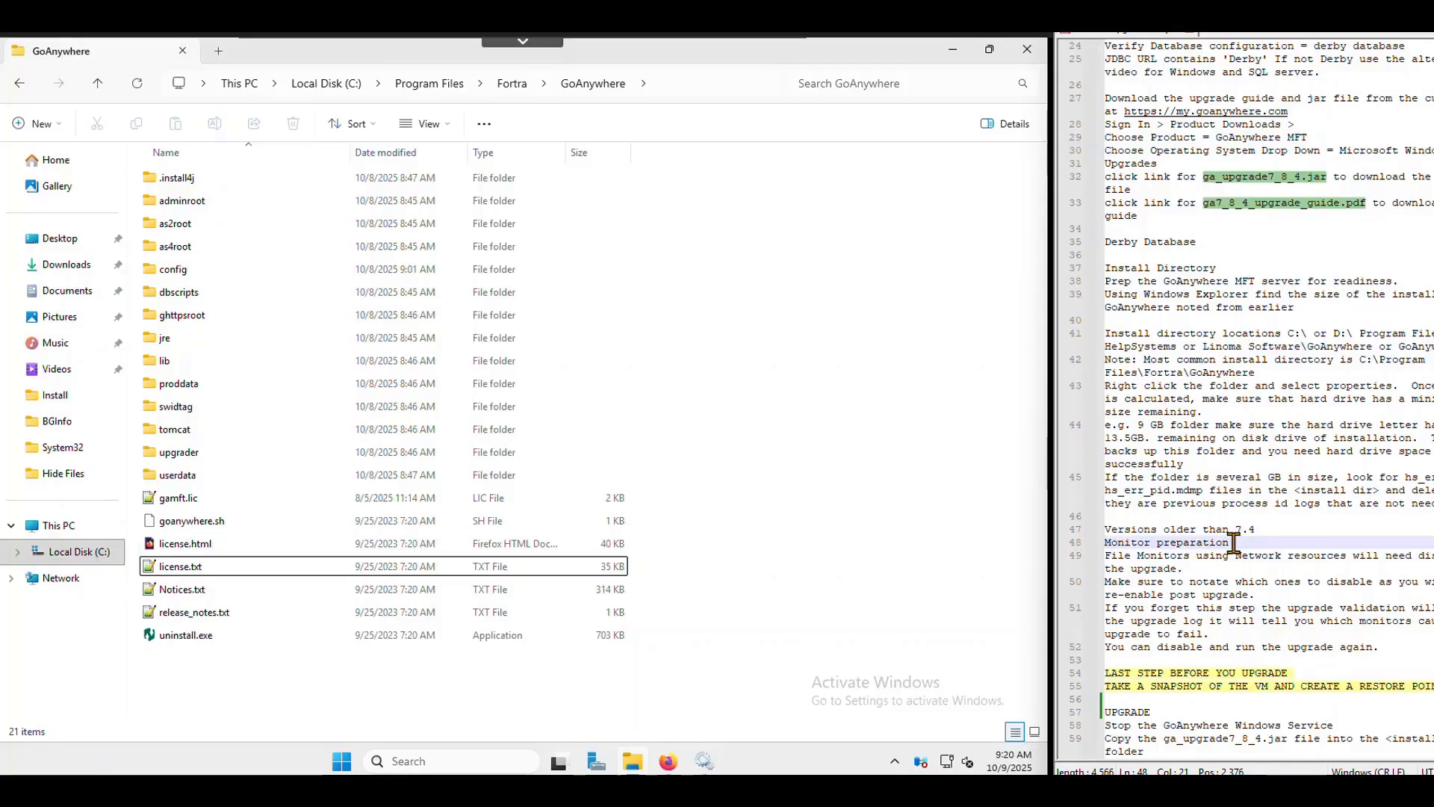
{"action": "scroll", "coordinate": [1234, 542], "scroll_direction": "down", "scroll_amount": 1}
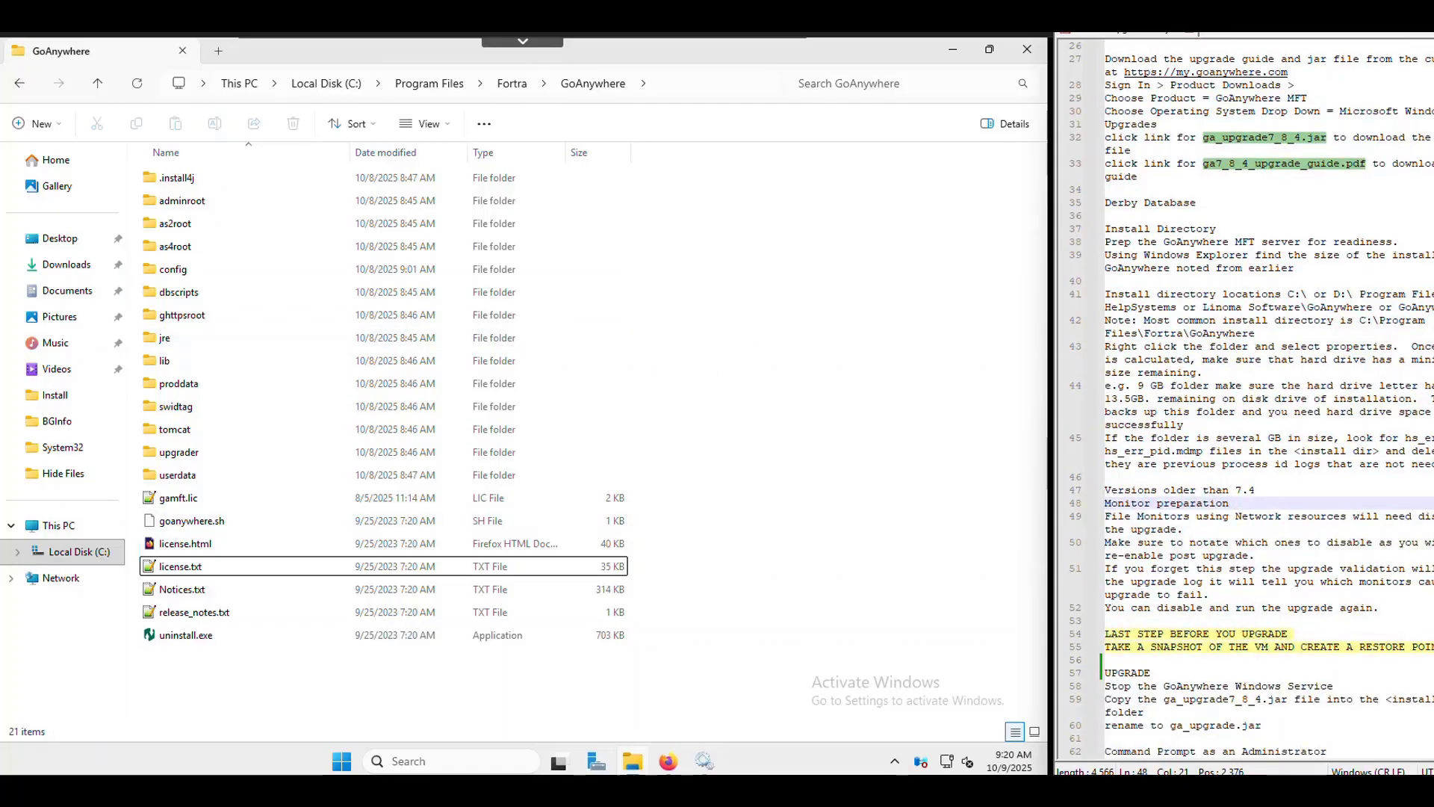
{"action": "left_click", "coordinate": [681, 764]}
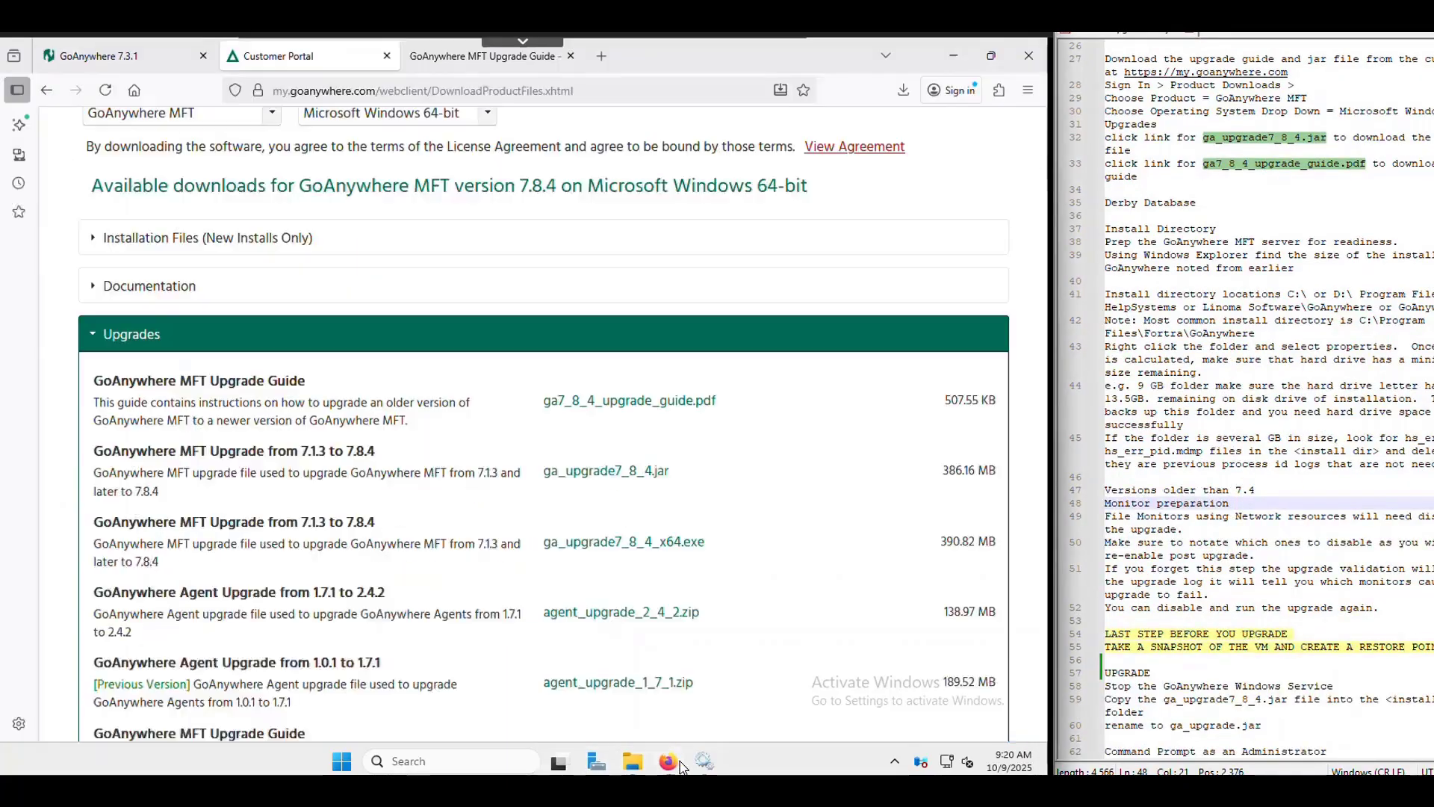
- Open Workflows > Monitors in the GoAnywhere 7.3.1 admin console and widen the browser
{"action": "left_click", "coordinate": [125, 60]}
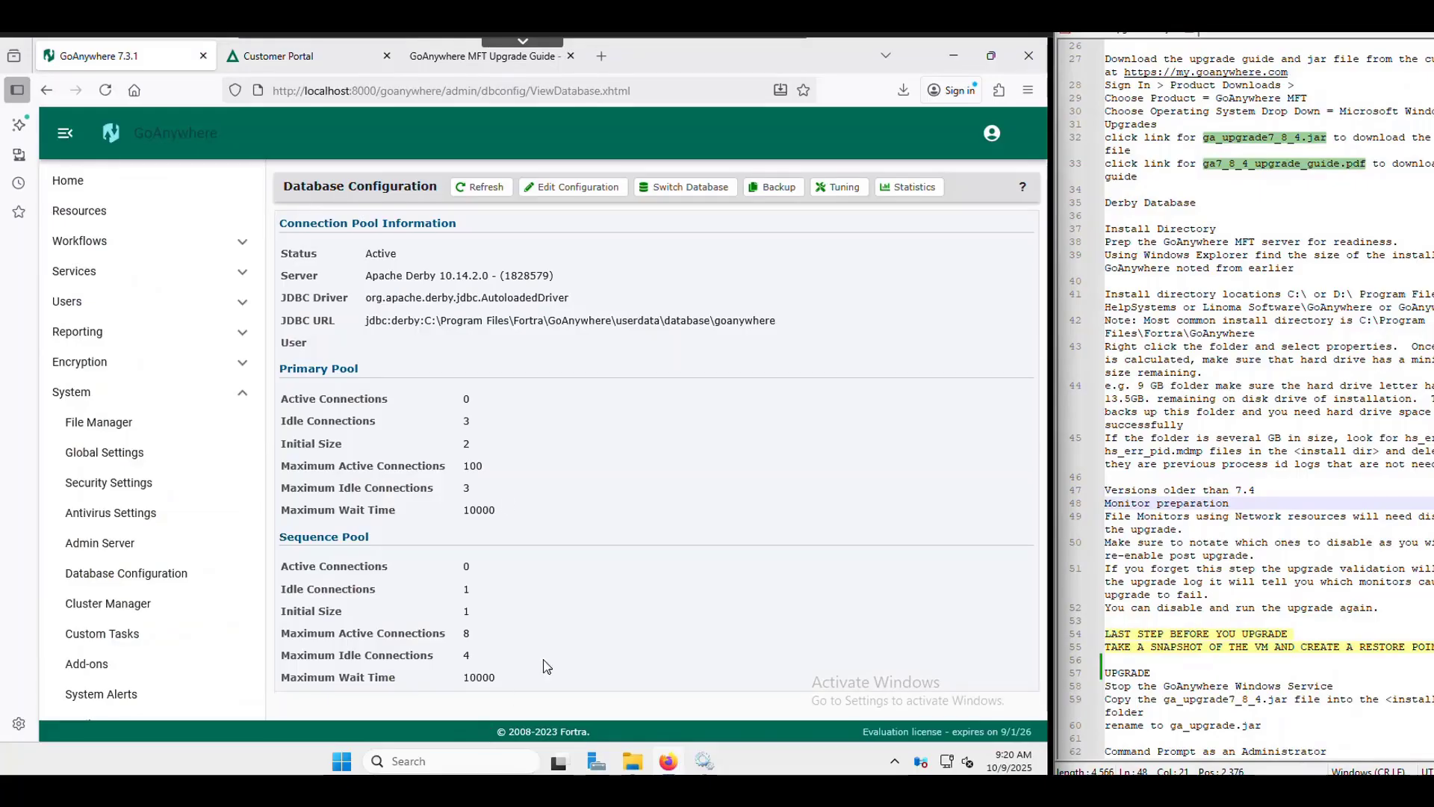
{"action": "left_click", "coordinate": [80, 242]}
{"action": "left_click", "coordinate": [103, 333]}
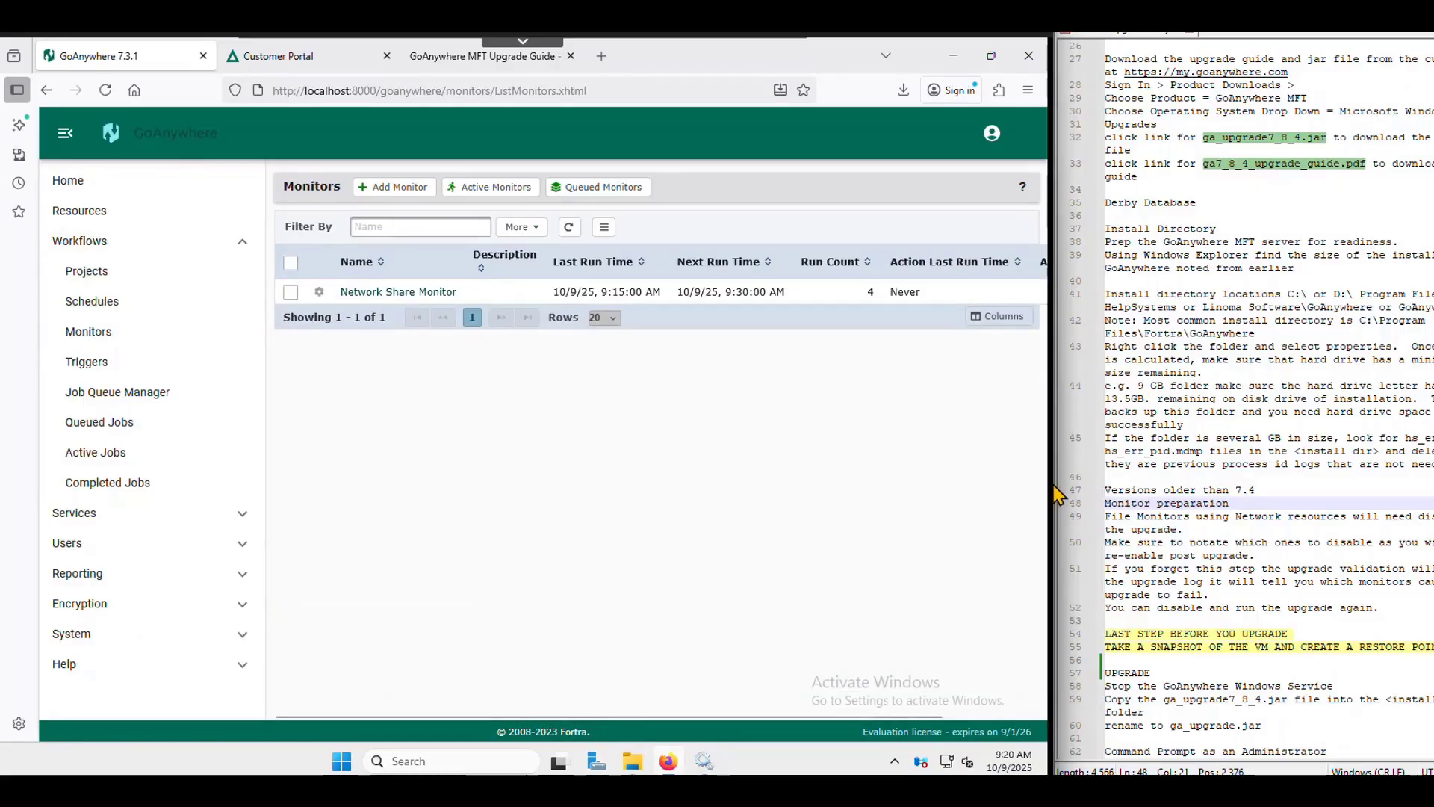
{"action": "left_click_drag", "start_coordinate": [1057, 475], "coordinate": [1202, 471]}
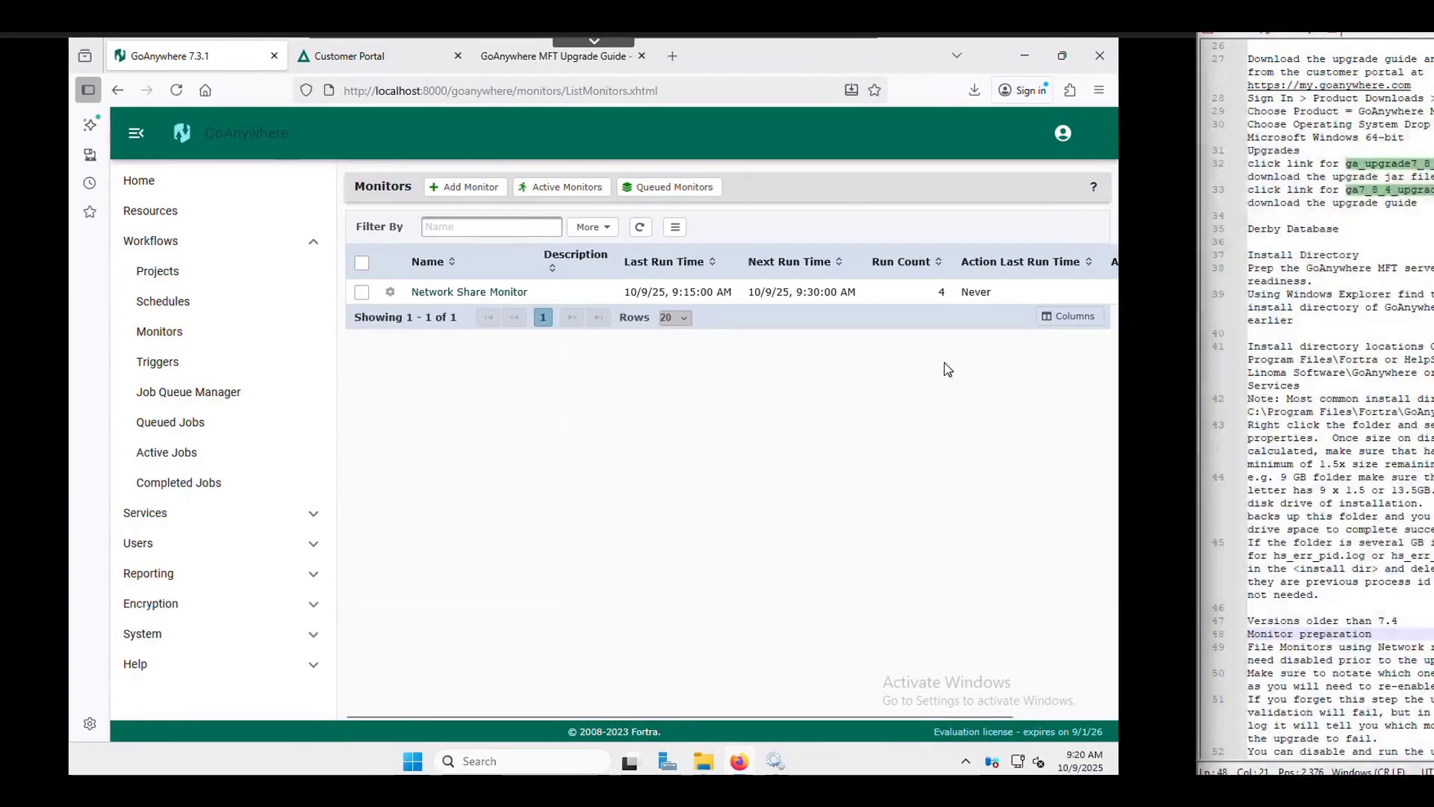
- Add the Monitor Location column to the Monitors list and check Network Share Monitor's location
{"action": "left_click", "coordinate": [1067, 318]}
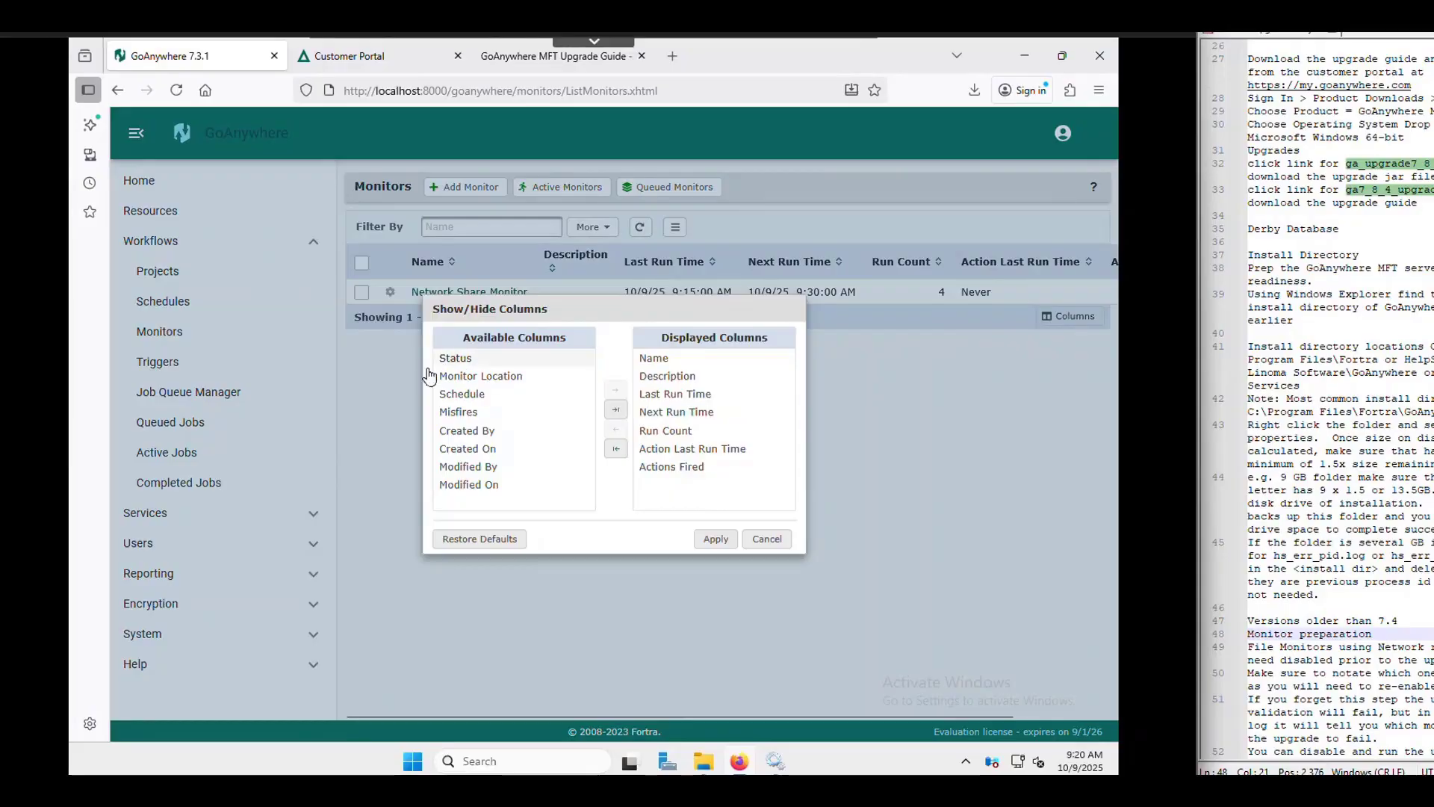
{"action": "left_click", "coordinate": [482, 376]}
{"action": "left_click", "coordinate": [615, 390]}
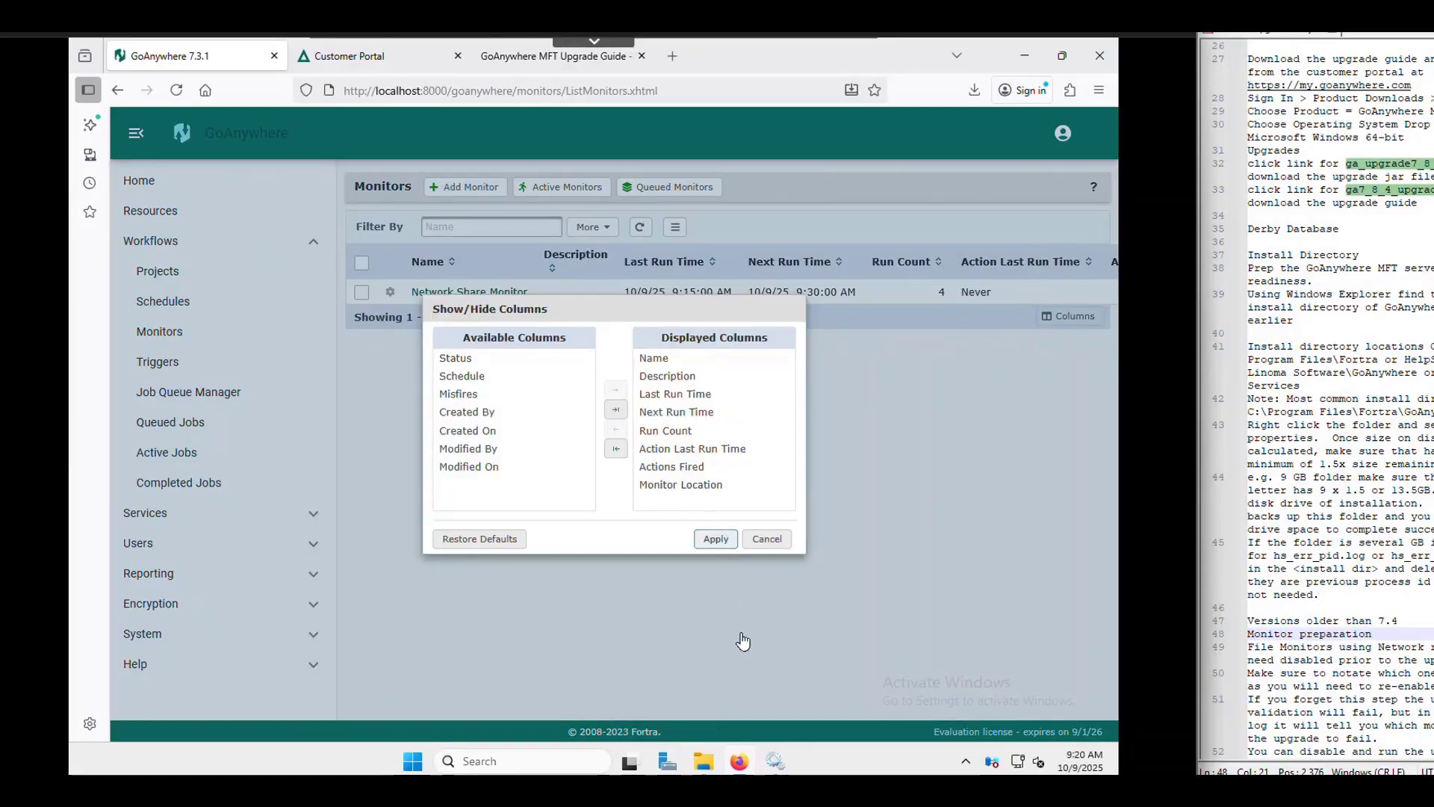
{"action": "left_click", "coordinate": [715, 539]}
{"action": "left_click_drag", "start_coordinate": [711, 715], "coordinate": [966, 713]}
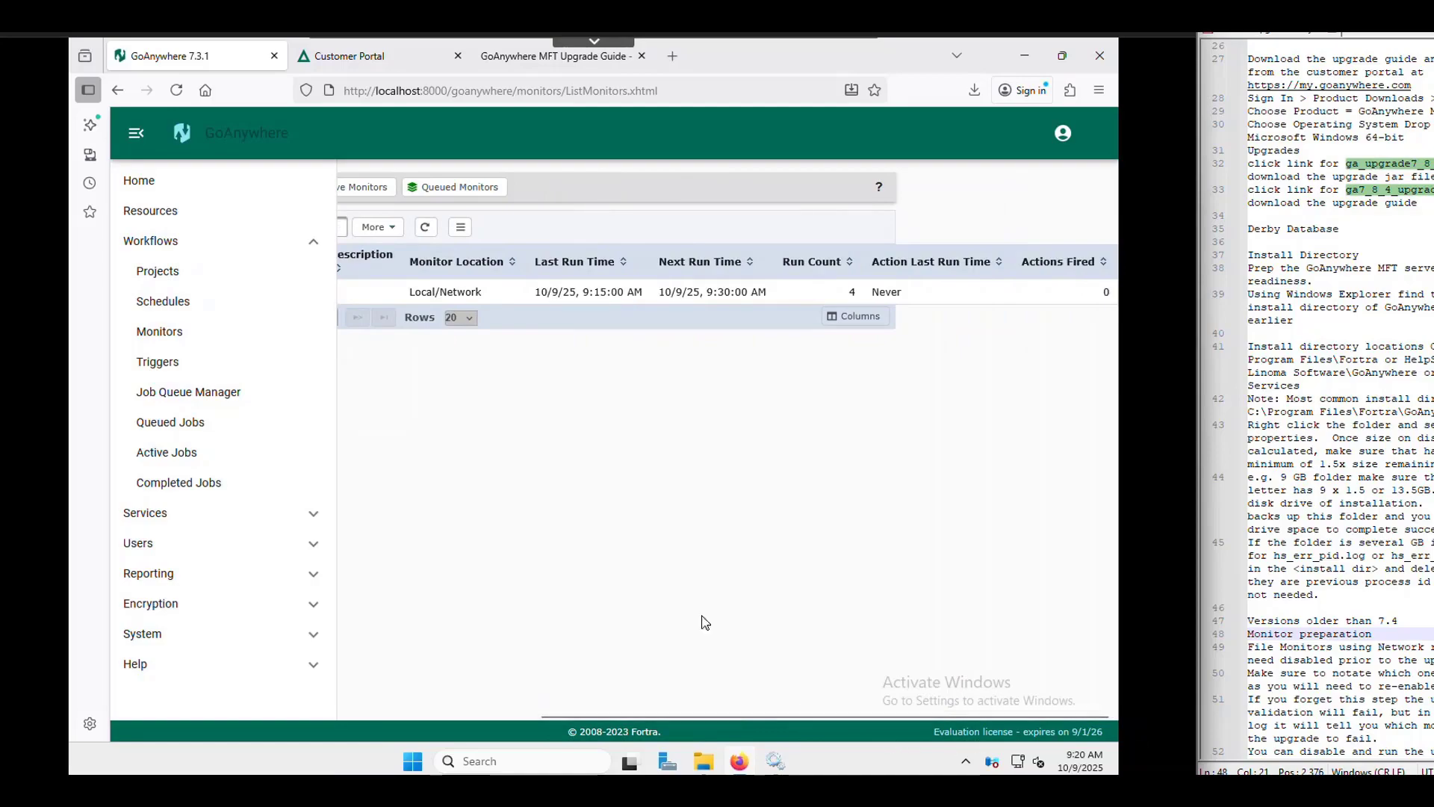
{"action": "left_click_drag", "start_coordinate": [481, 297], "coordinate": [408, 296]}
{"action": "left_click", "coordinate": [391, 714]}
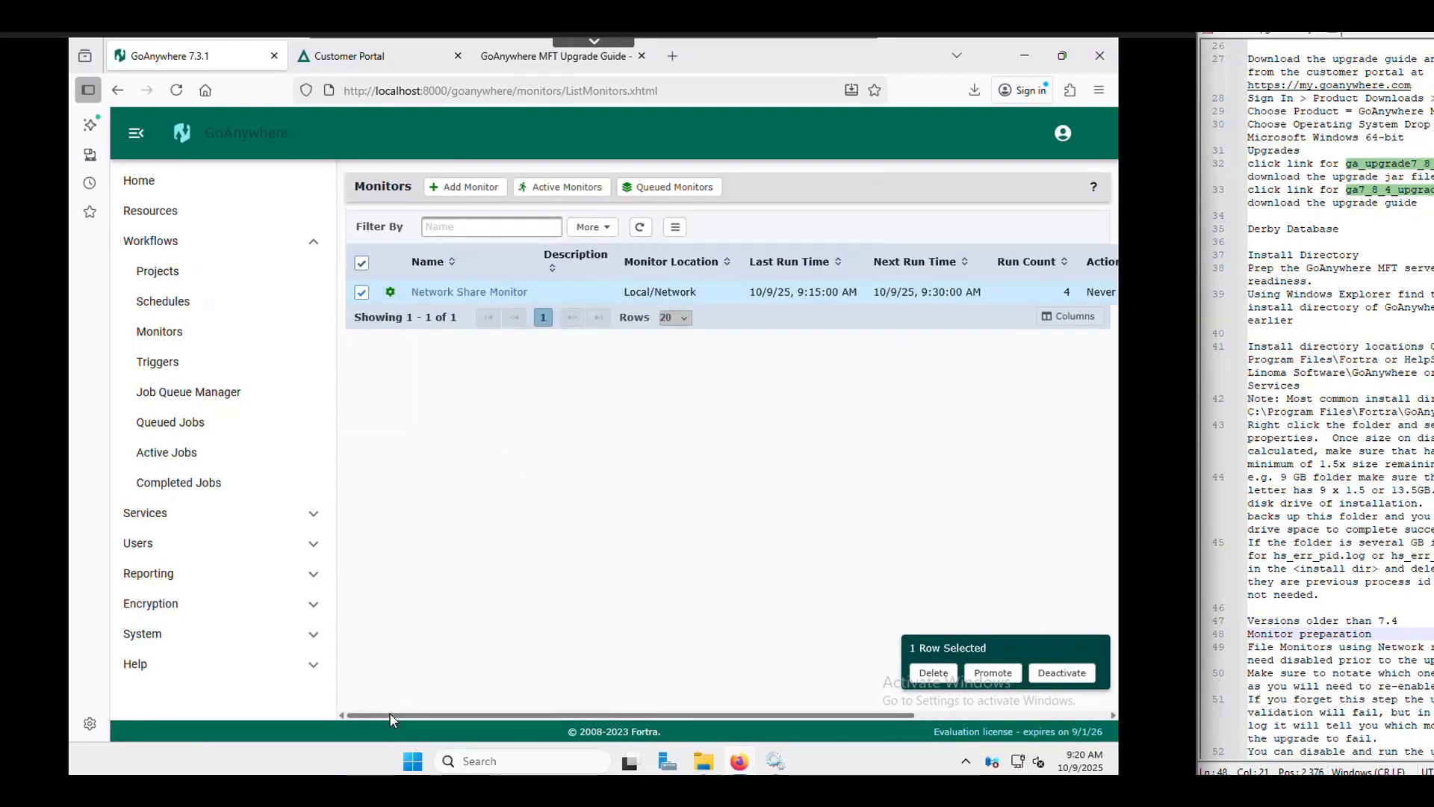
{"action": "left_click", "coordinate": [479, 296]}
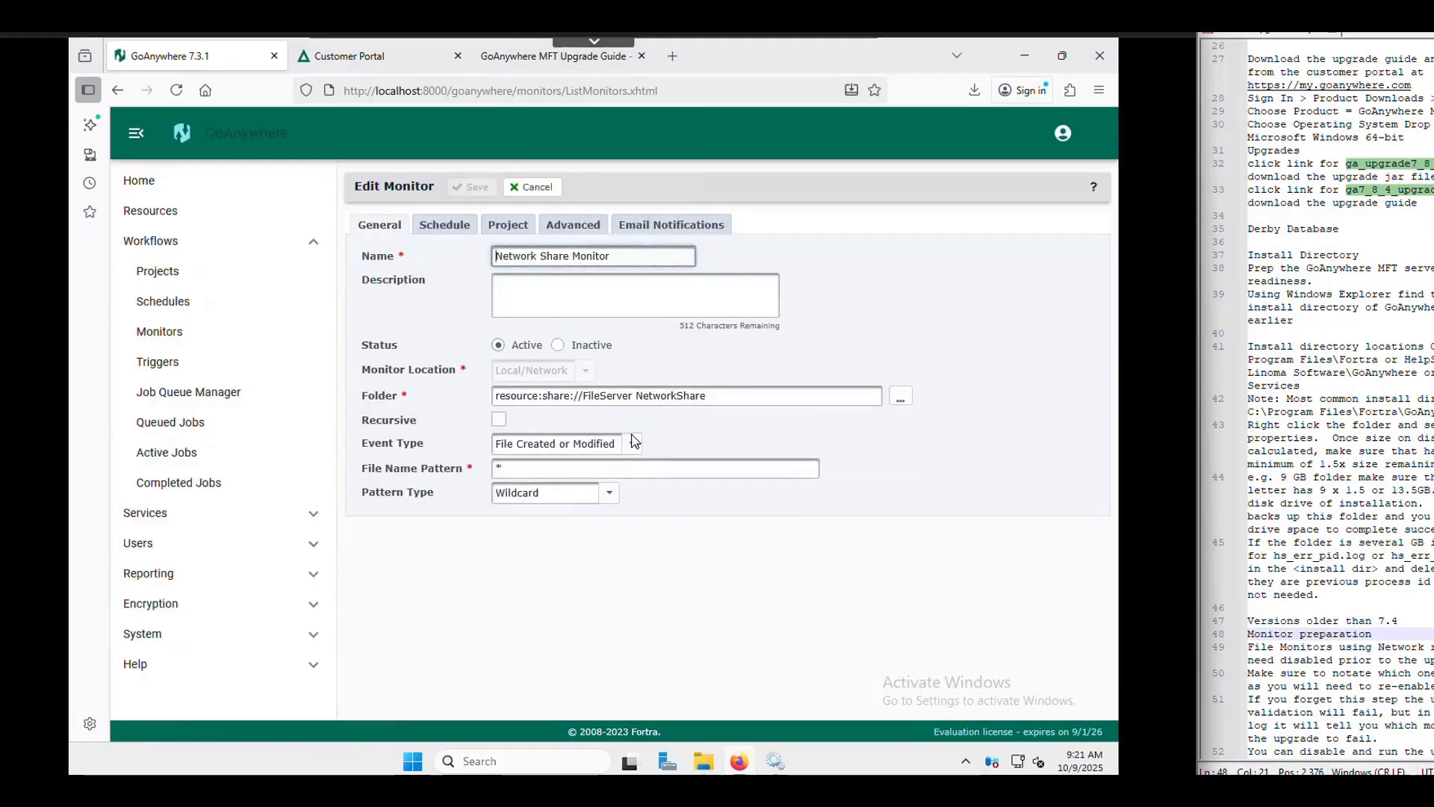
{"action": "left_click", "coordinate": [632, 443]}
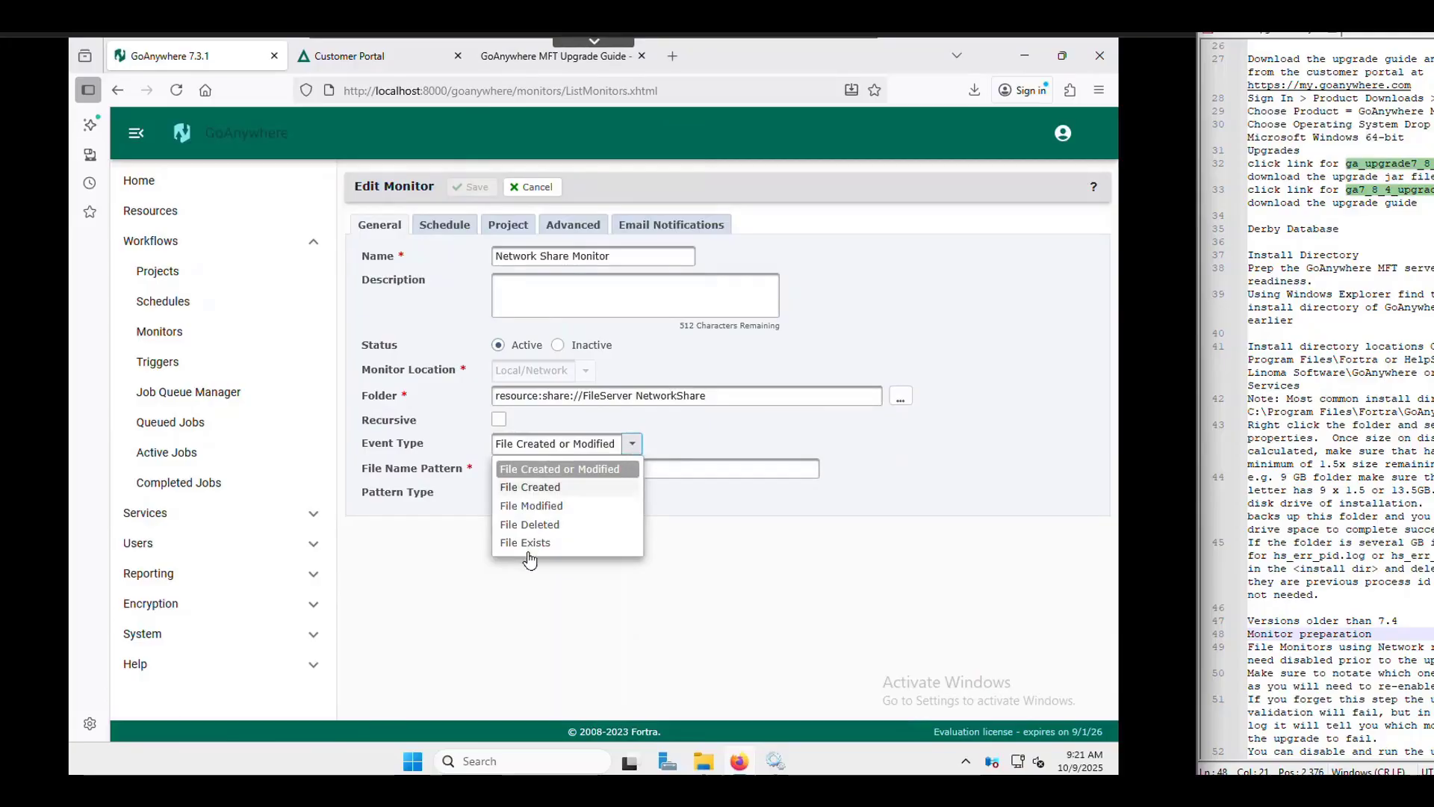
{"action": "left_click", "coordinate": [773, 408]}
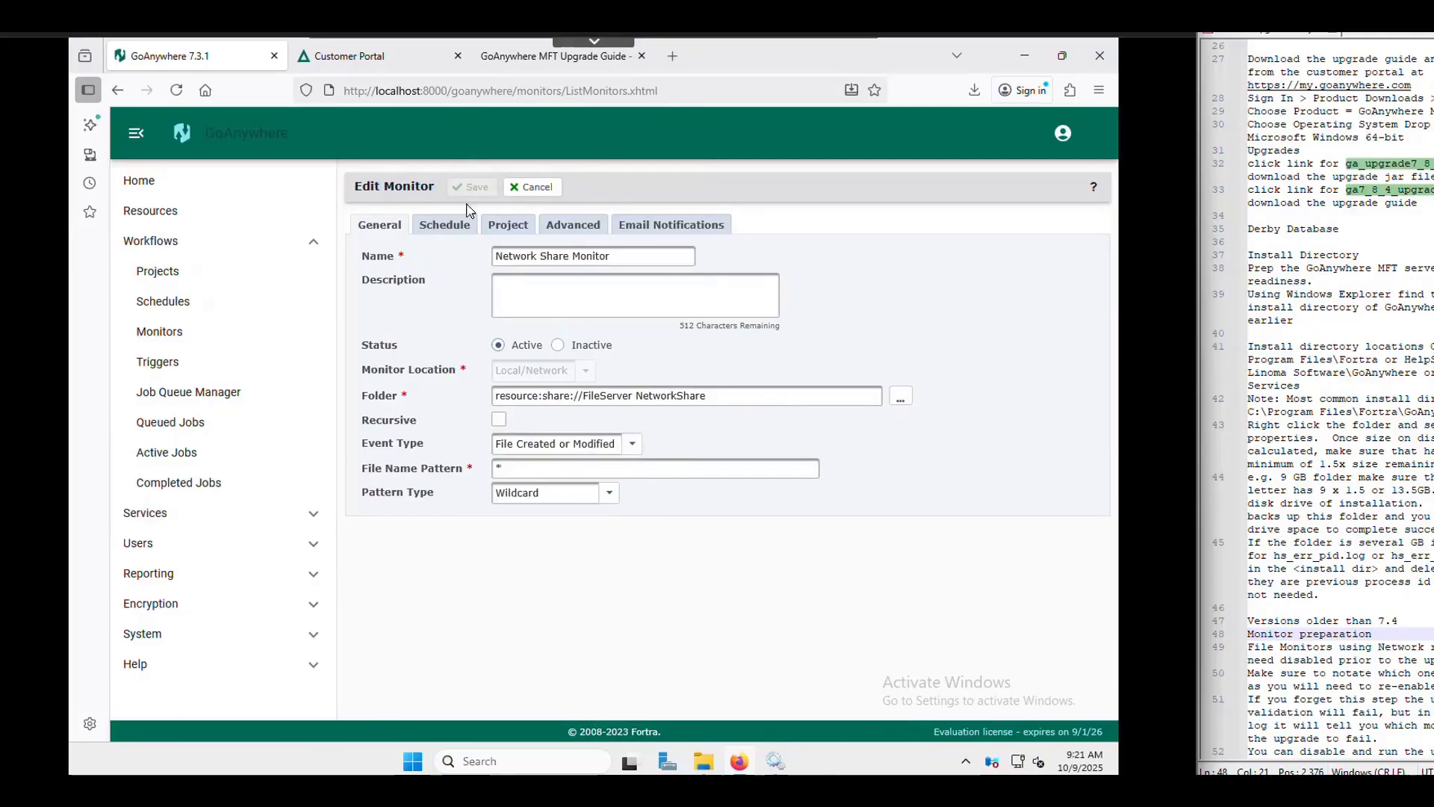
{"action": "left_click", "coordinate": [535, 186]}
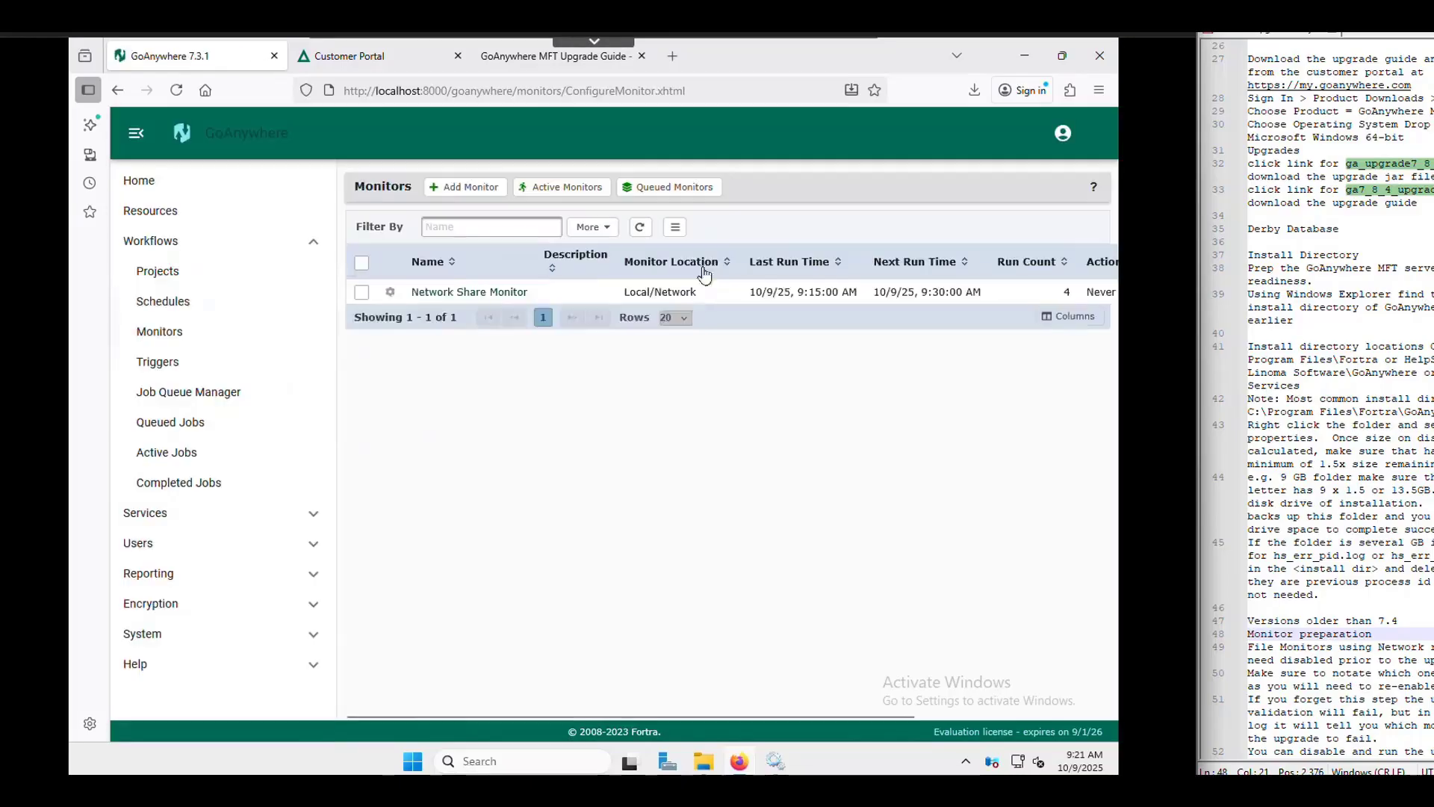
{"action": "left_click", "coordinate": [390, 292]}
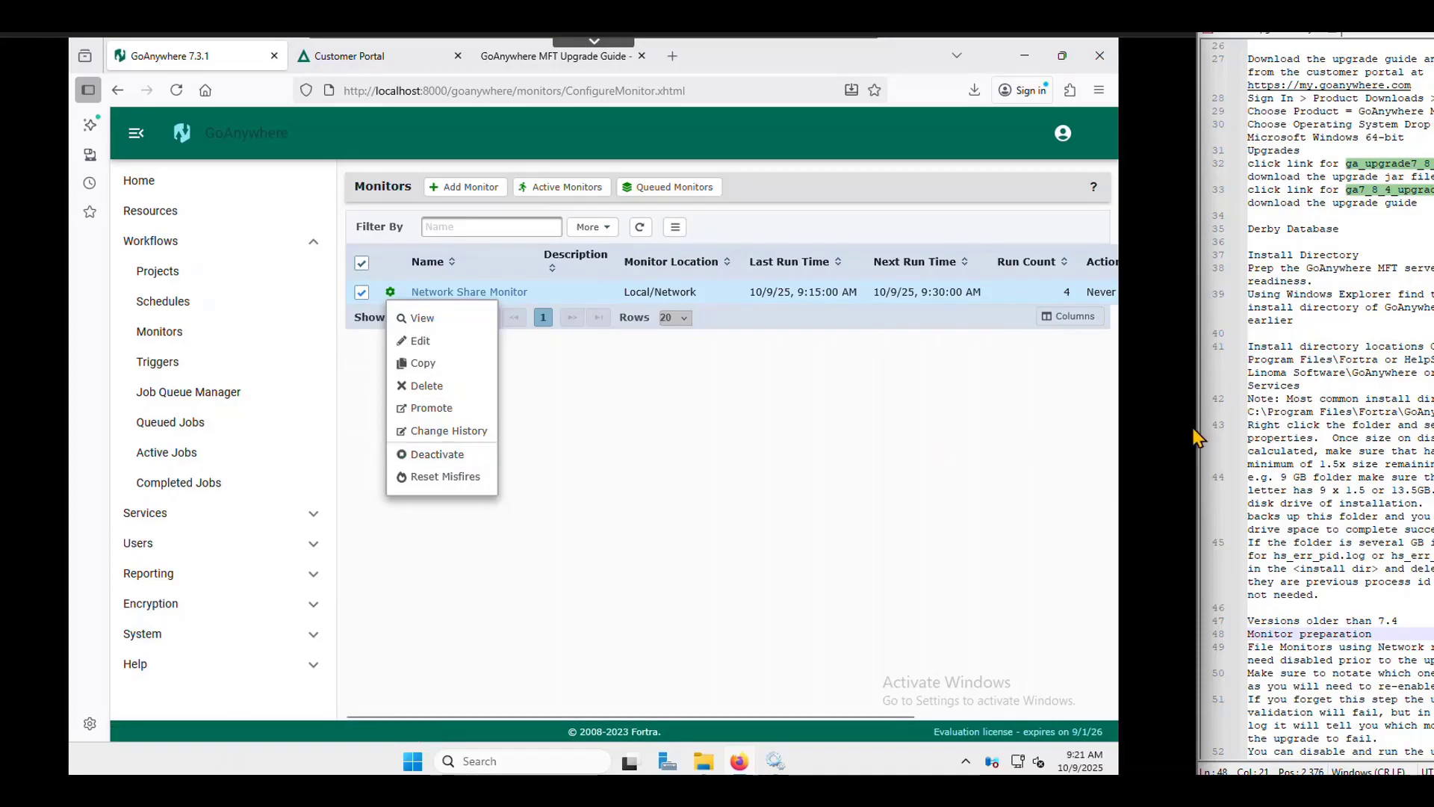
{"action": "left_click_drag", "start_coordinate": [1200, 426], "coordinate": [1045, 427]}
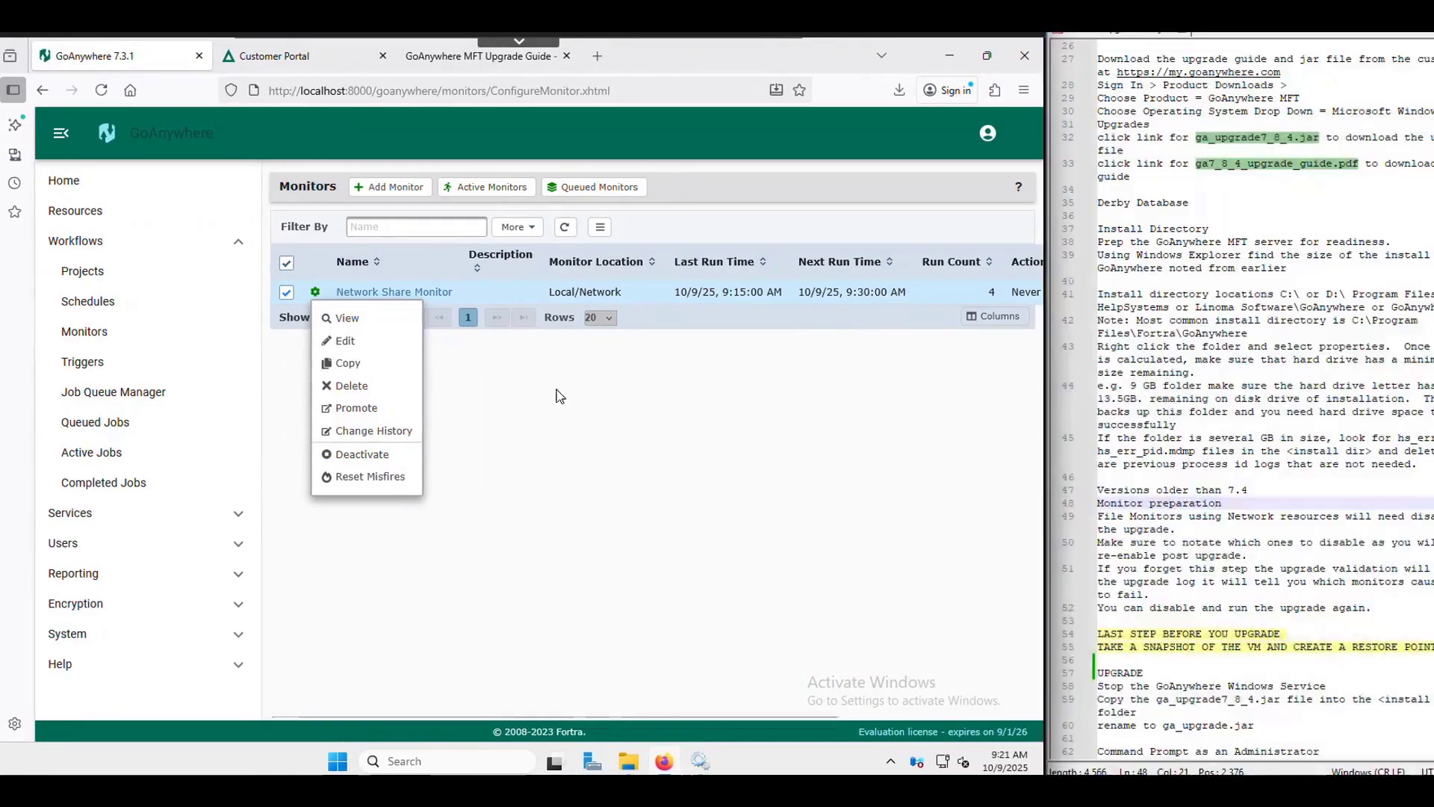
{"action": "left_click", "coordinate": [595, 358]}
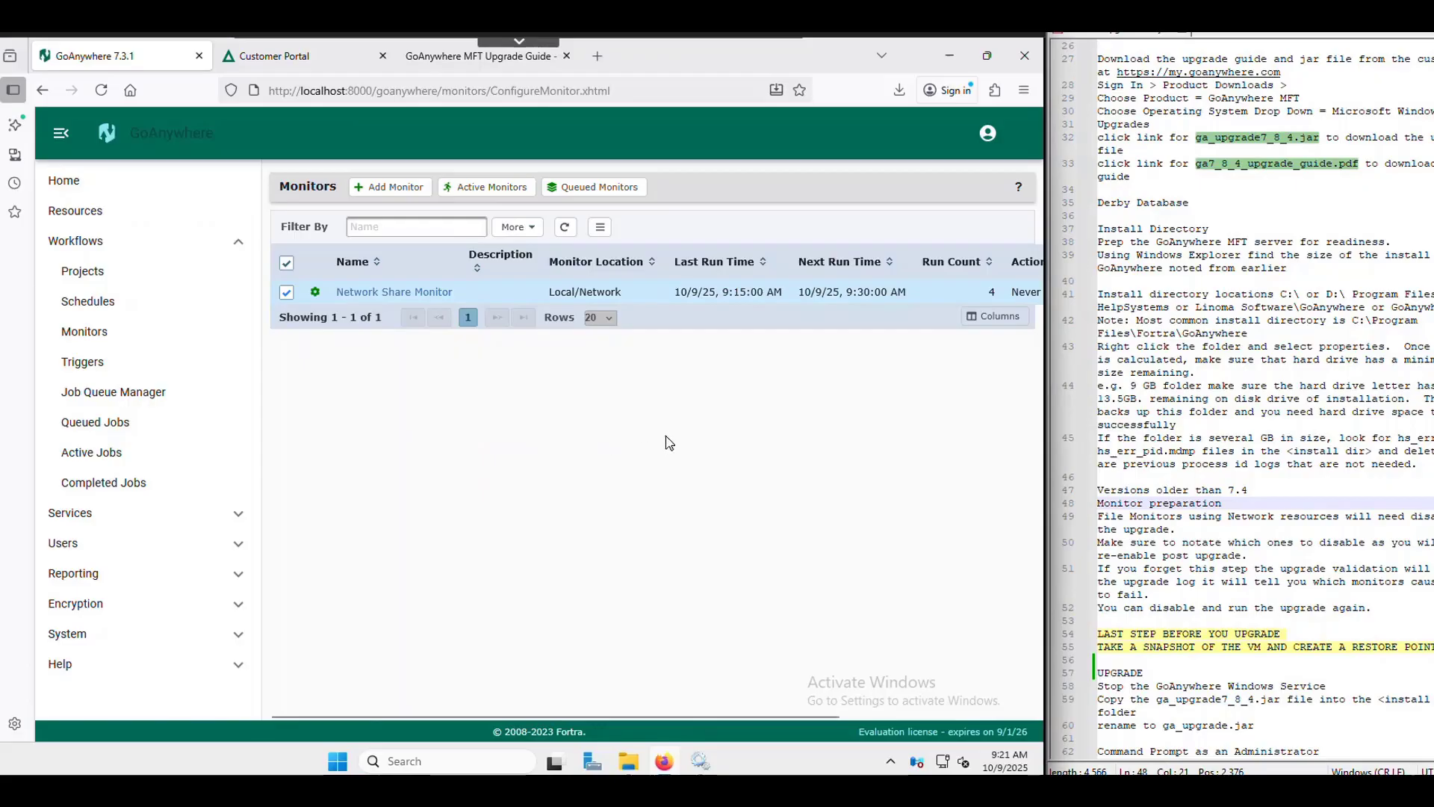
{"action": "left_click", "coordinate": [1293, 515]}
{"action": "scroll", "coordinate": [1293, 516], "scroll_direction": "down", "scroll_amount": 1}
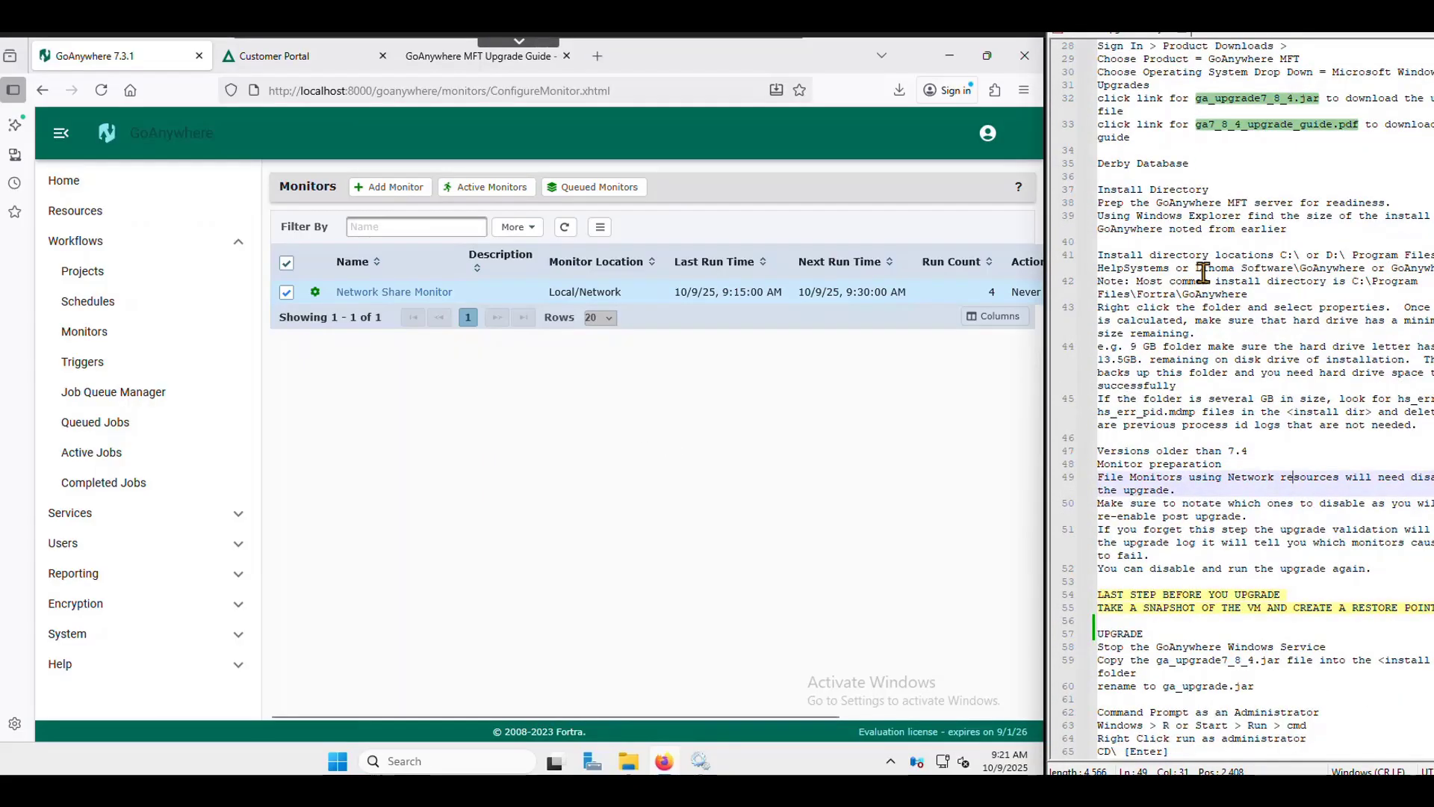
{"action": "scroll", "coordinate": [1204, 272], "scroll_direction": "down", "scroll_amount": 1}
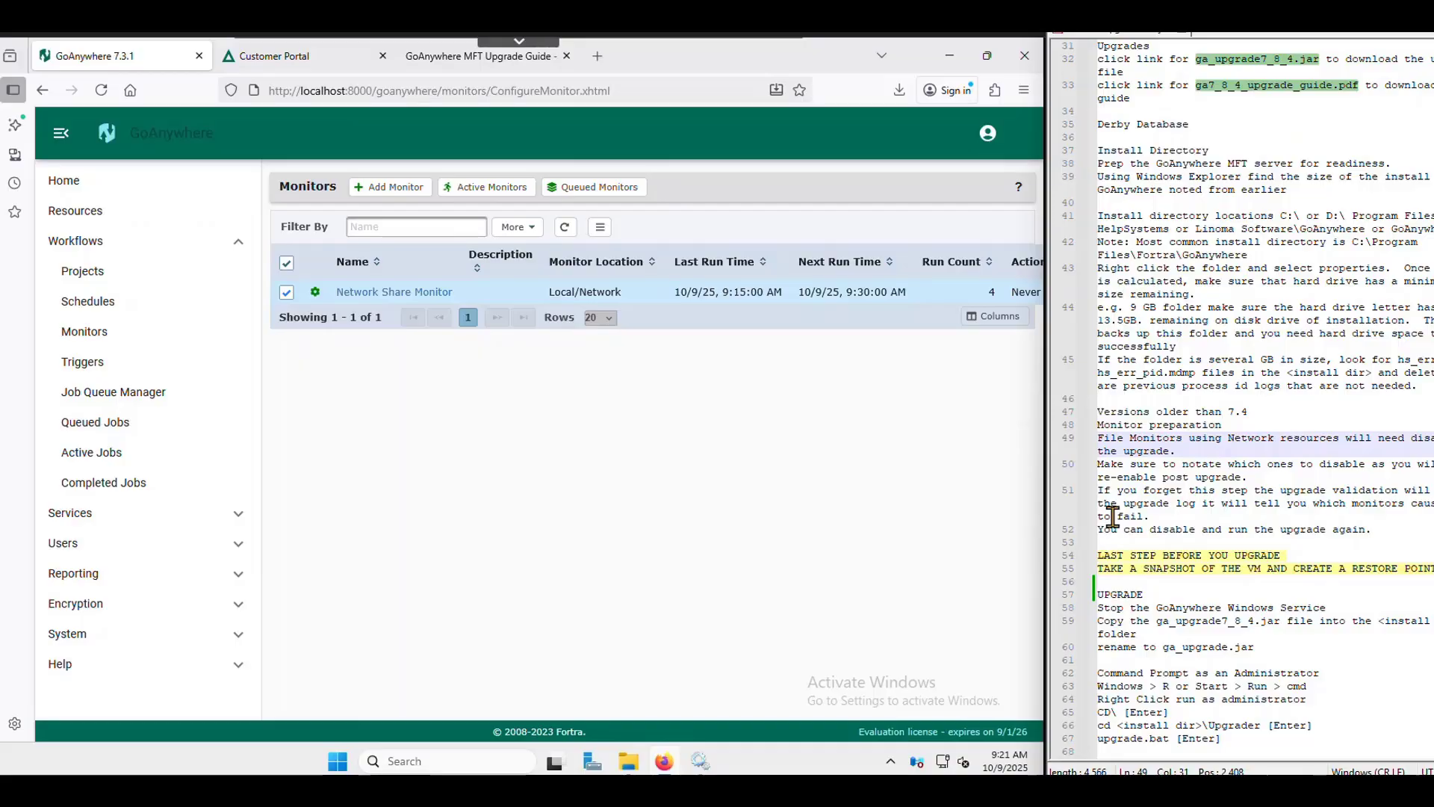
{"action": "left_click", "coordinate": [1264, 558]}
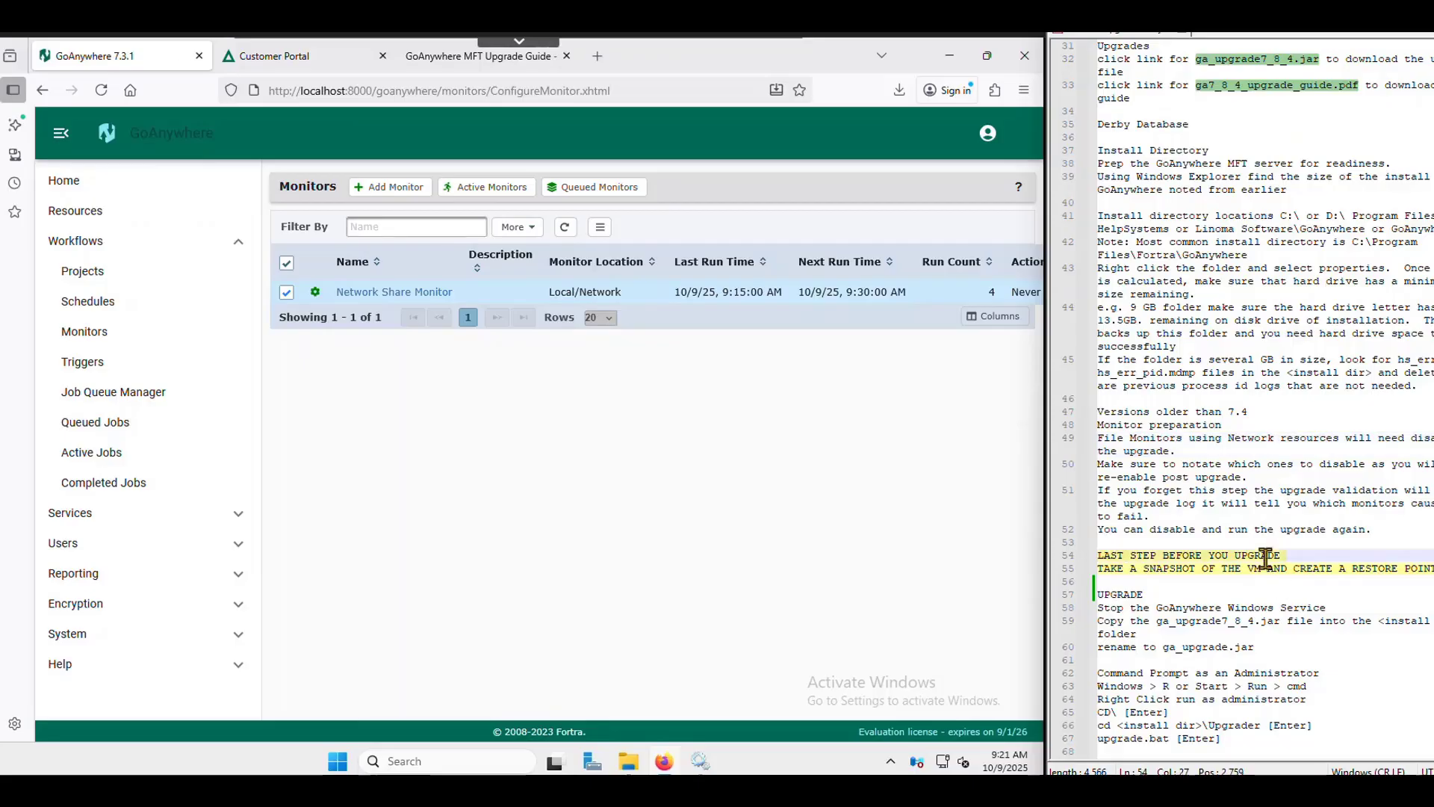
{"action": "left_click", "coordinate": [1099, 547]}
{"action": "left_click_drag", "start_coordinate": [1099, 547], "coordinate": [1431, 571]}
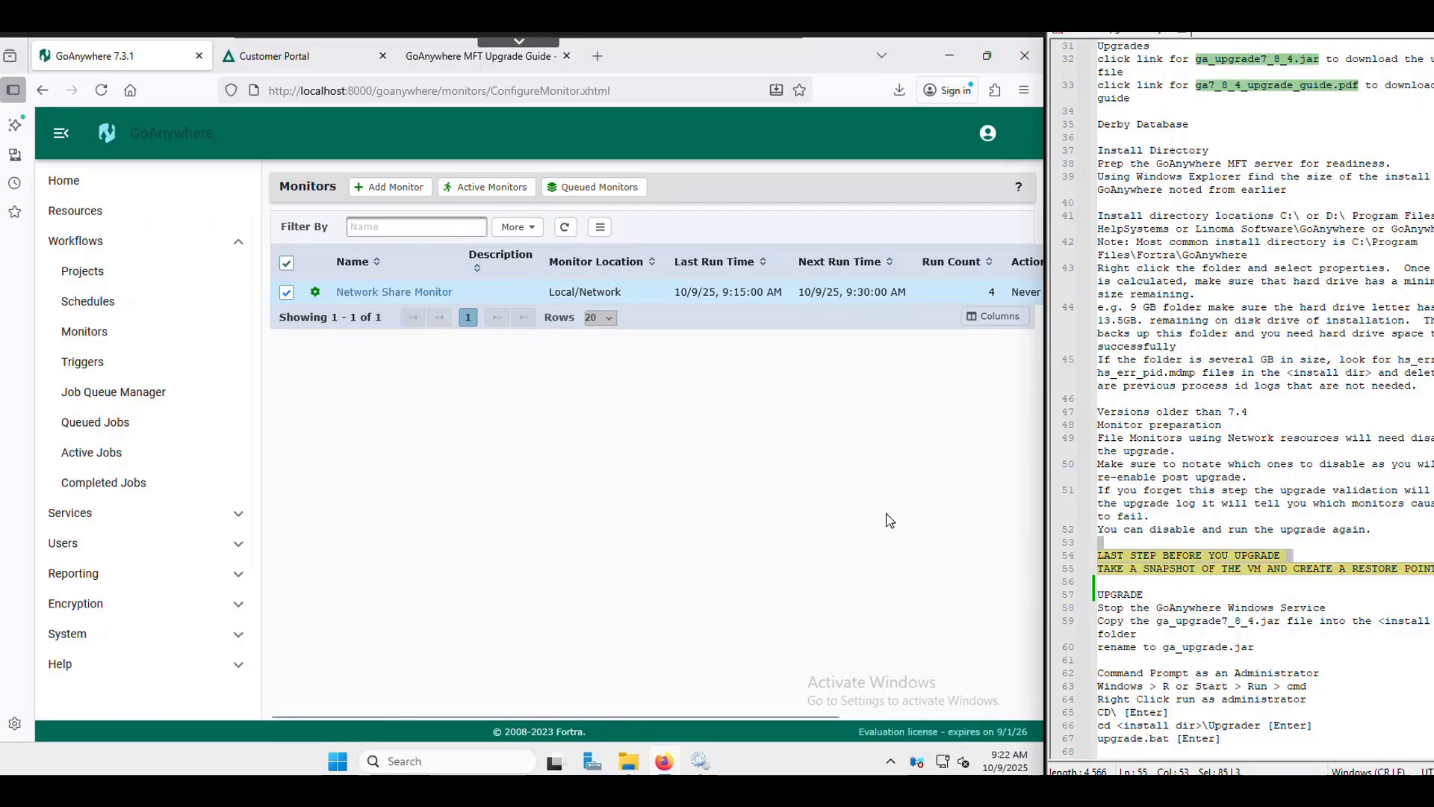
{"action": "left_click_drag", "start_coordinate": [1143, 595], "coordinate": [1091, 597]}
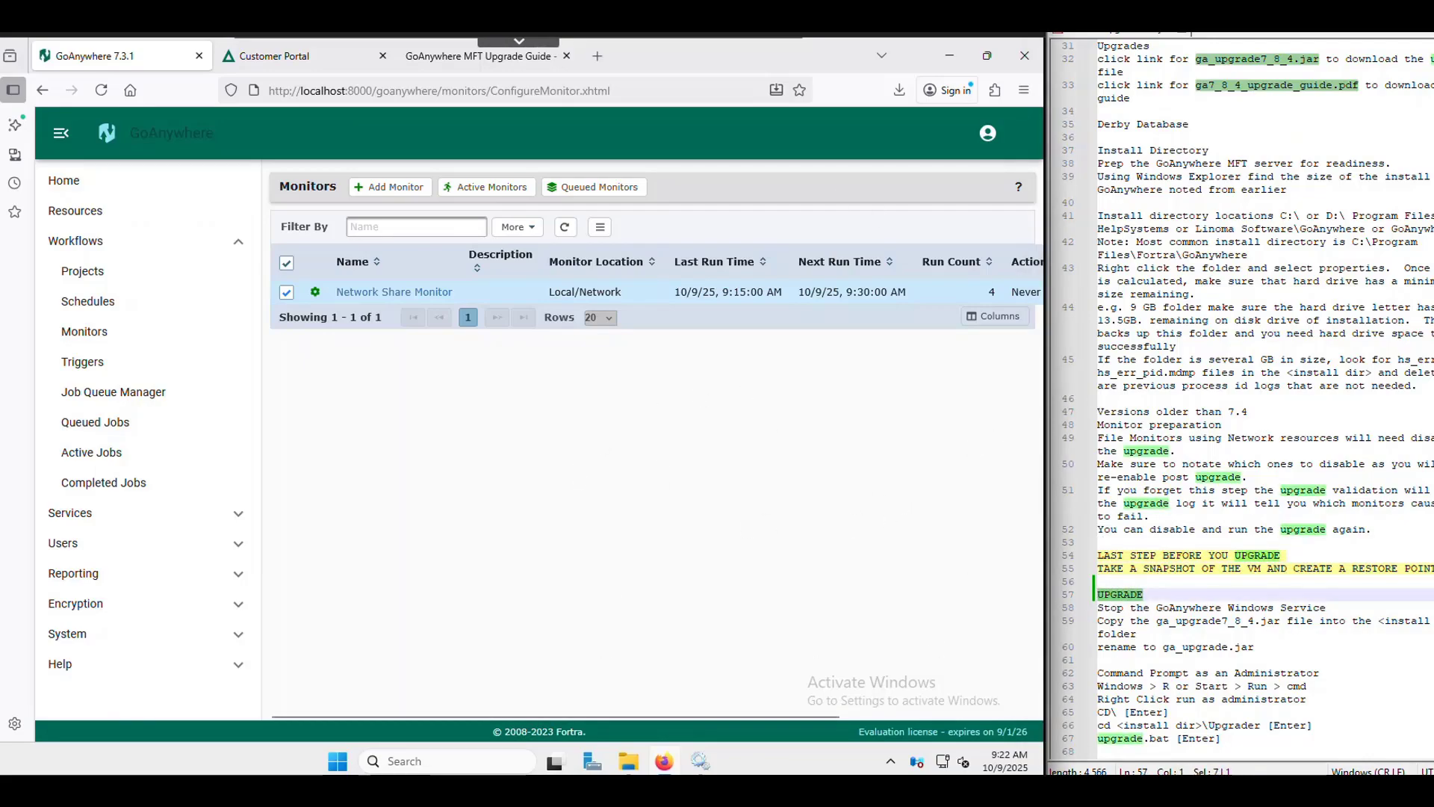
- Stop the GoAnywhere Windows service in Services and reload the monitors page
{"action": "left_click", "coordinate": [700, 760]}
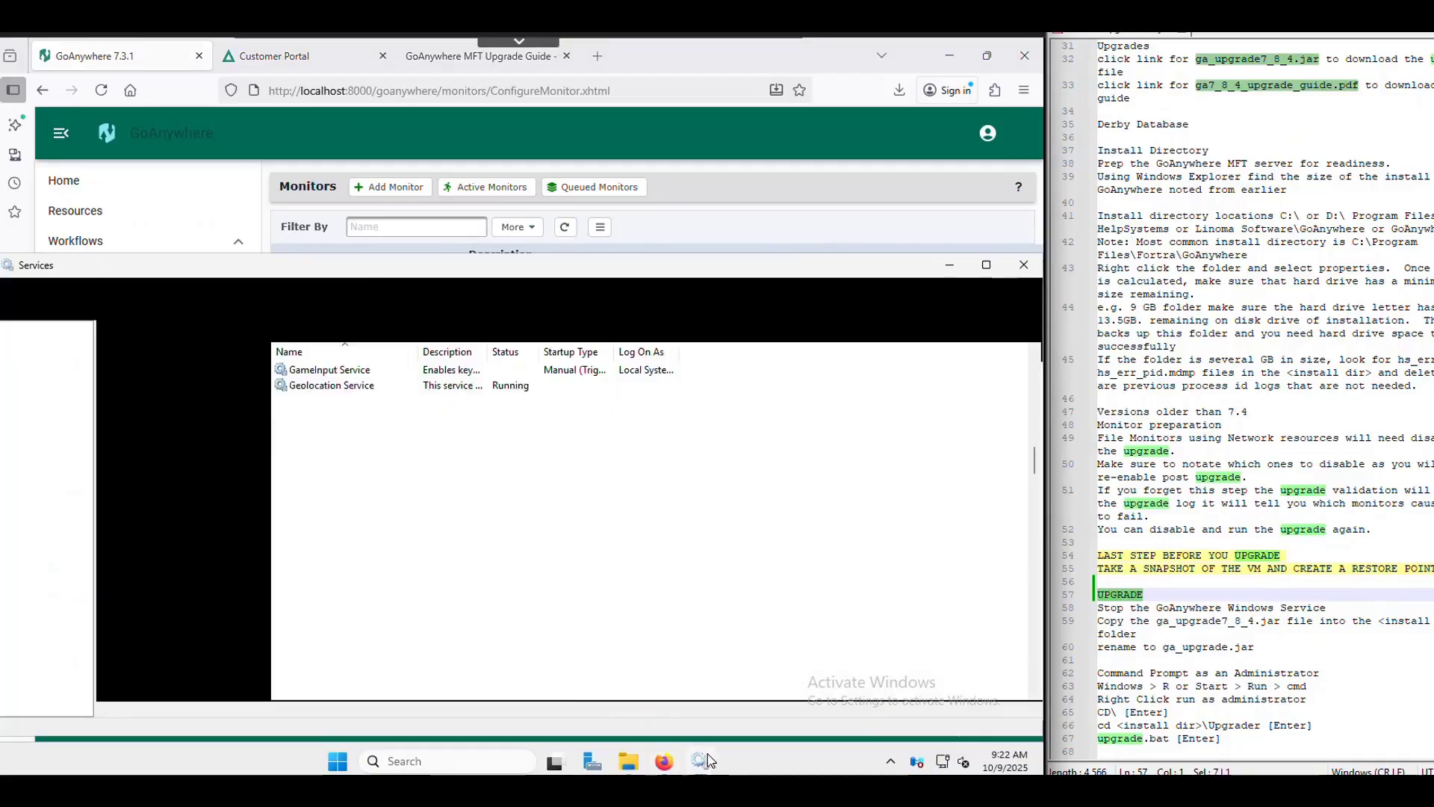
{"action": "right_click", "coordinate": [336, 403]}
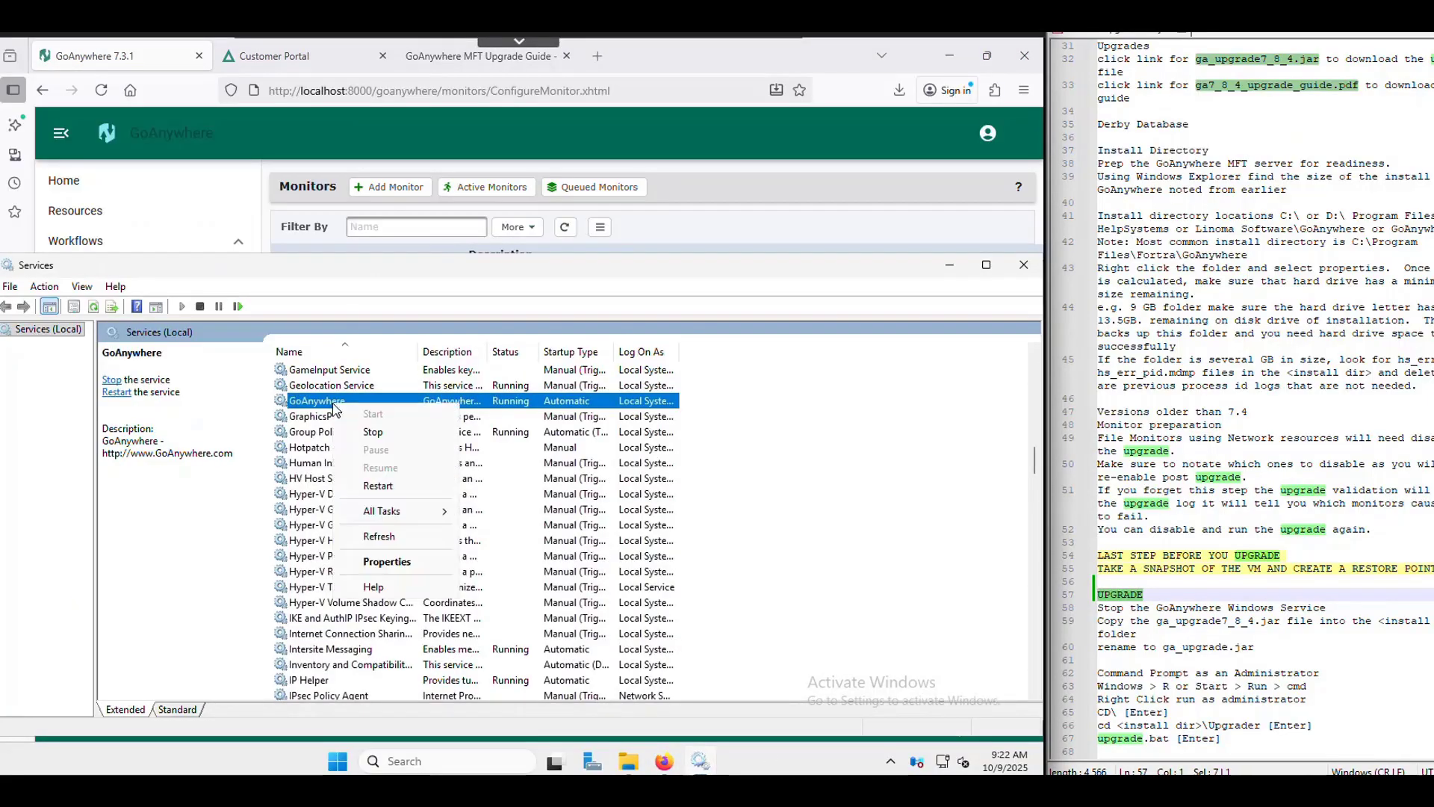
{"action": "left_click", "coordinate": [377, 435]}
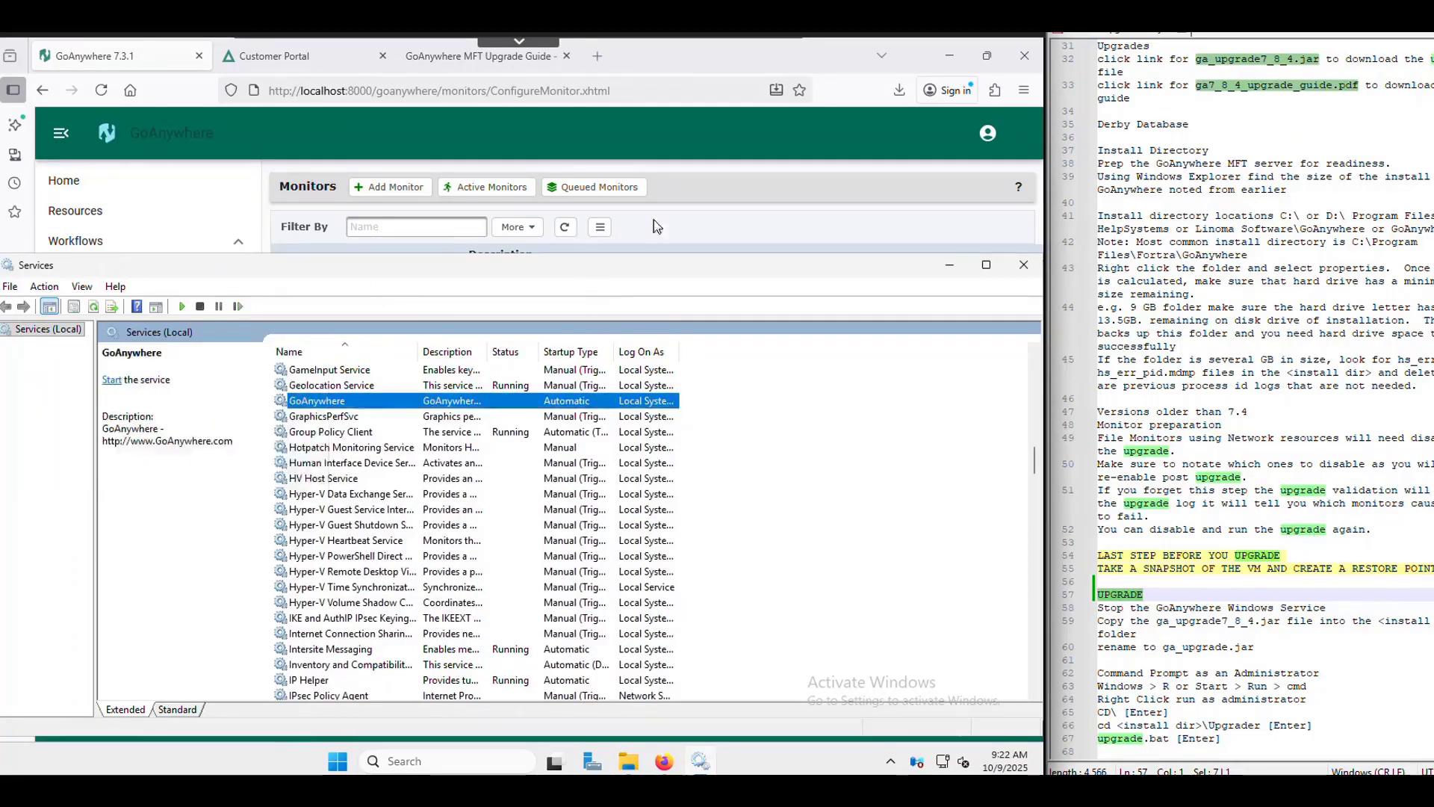
{"action": "left_click", "coordinate": [103, 90]}
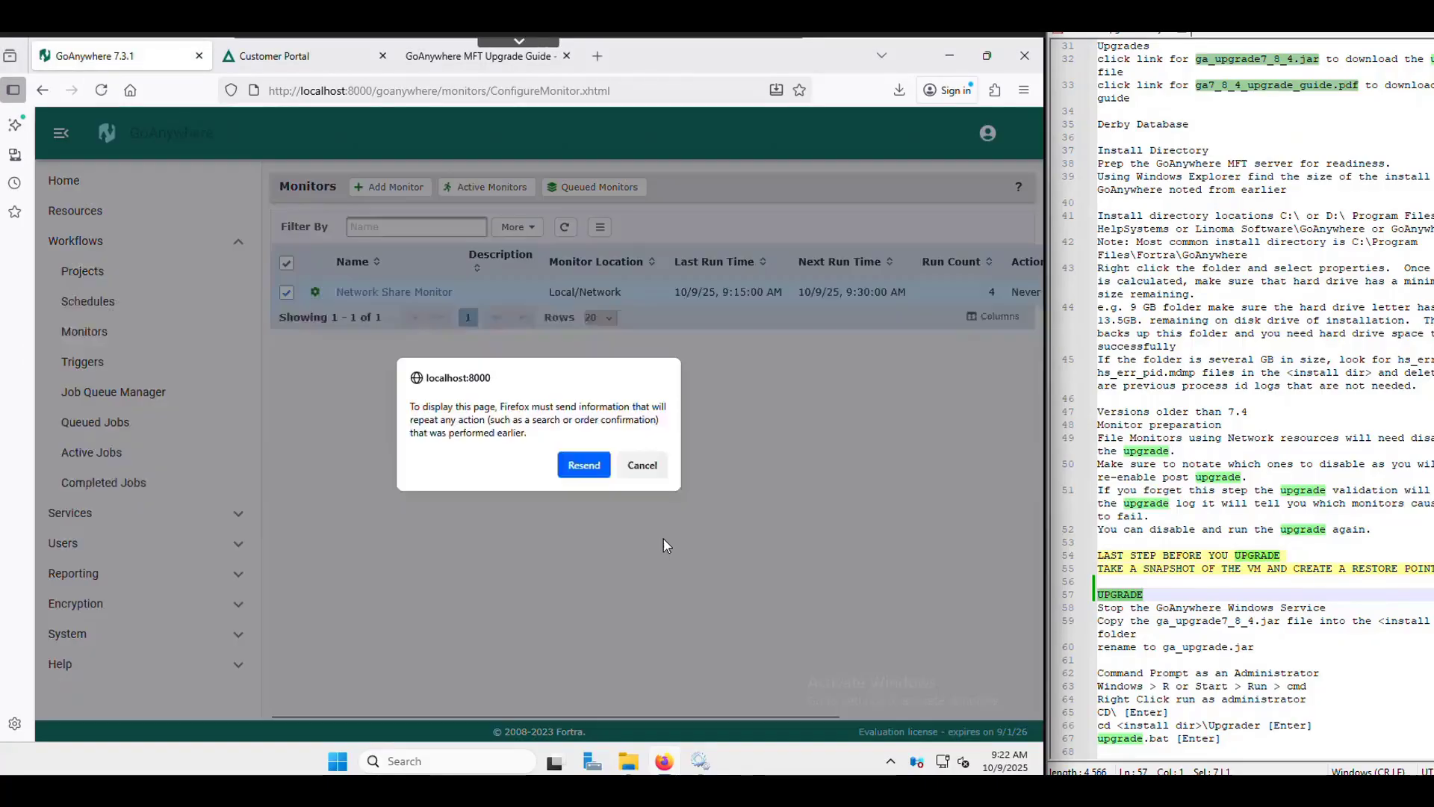
- Resend the page data, go to the goanywhere.com home page, and toggle the bookmark panel
{"action": "left_click", "coordinate": [583, 466]}
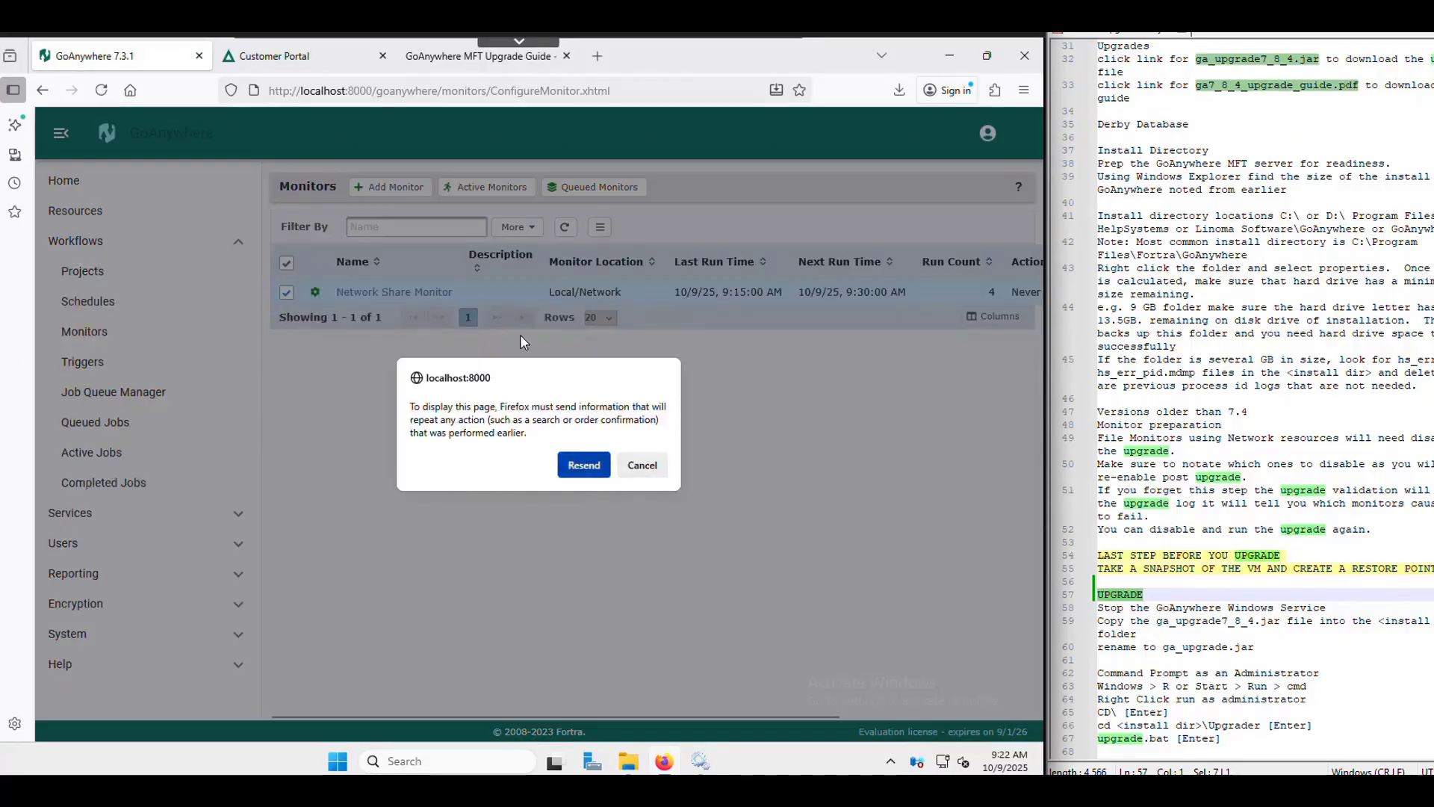
{"action": "left_click", "coordinate": [130, 90]}
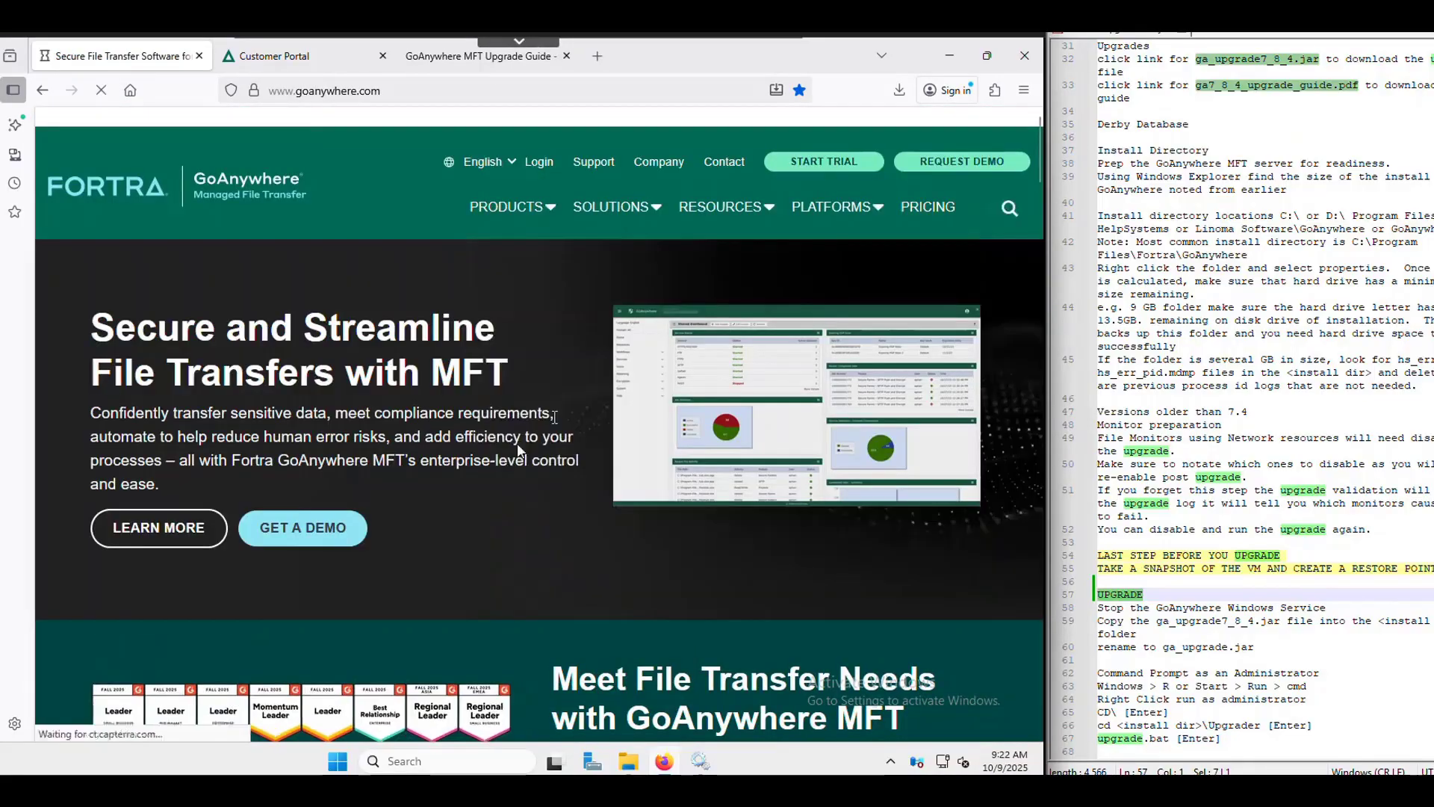
{"action": "left_click", "coordinate": [799, 91]}
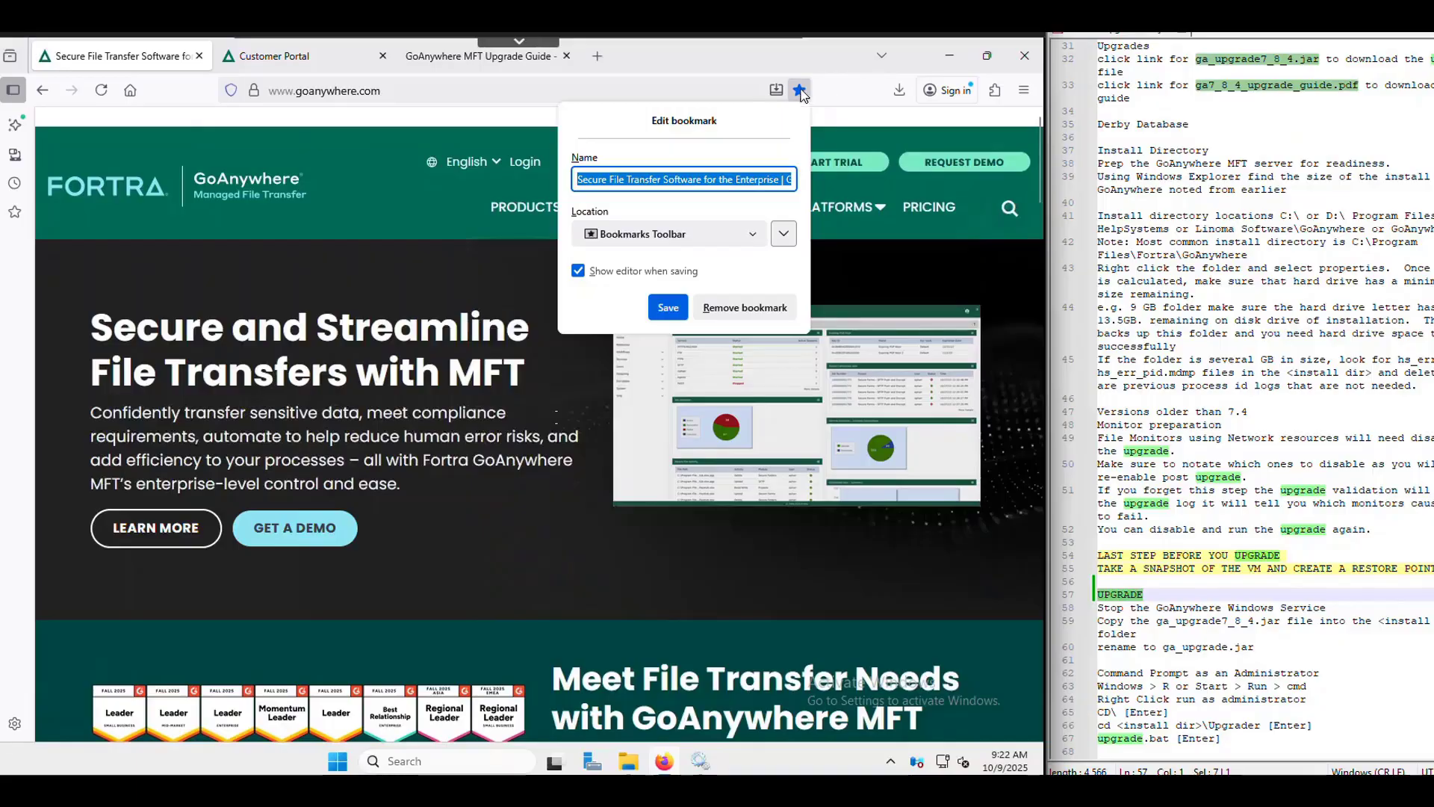
{"action": "left_click", "coordinate": [803, 89]}
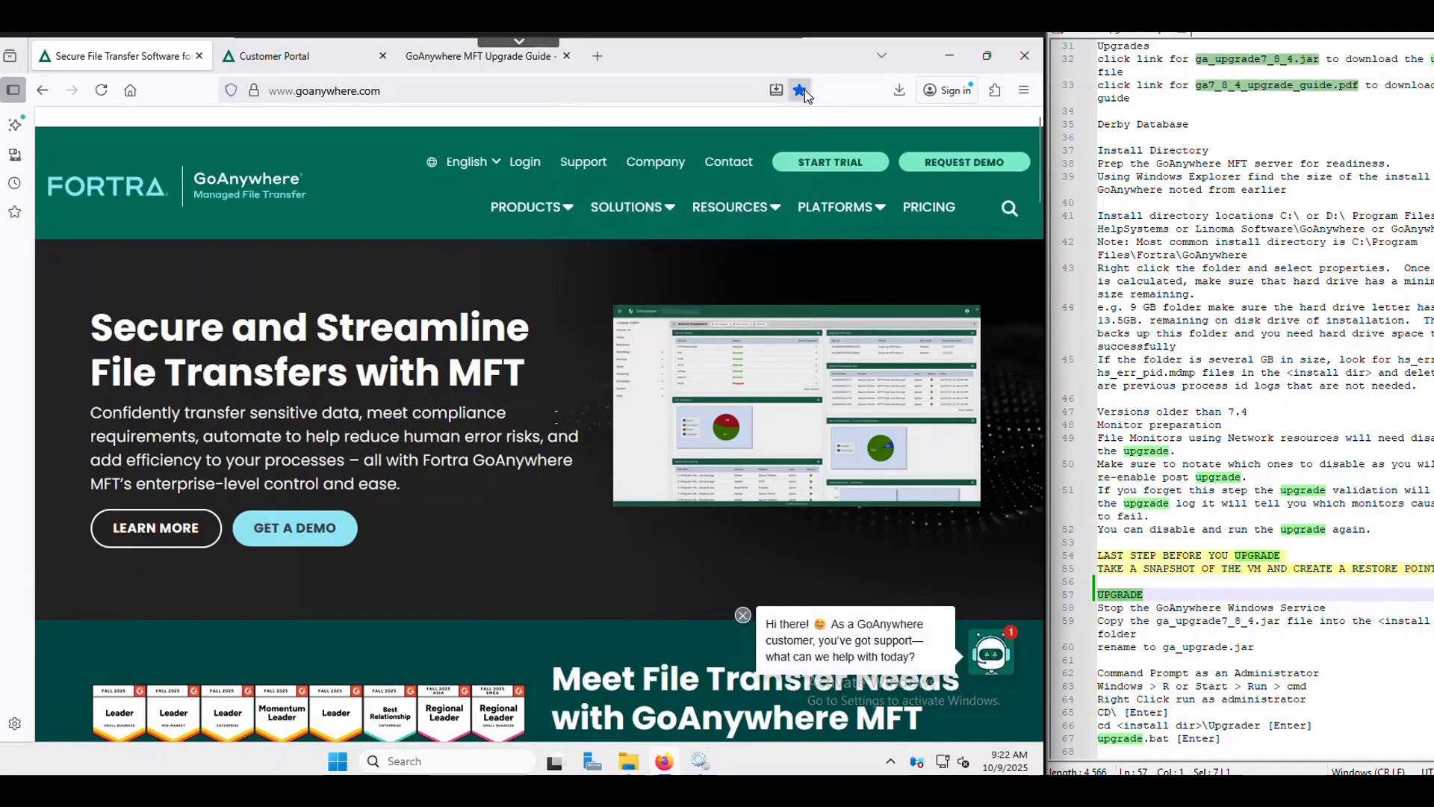
{"action": "left_click", "coordinate": [799, 90]}
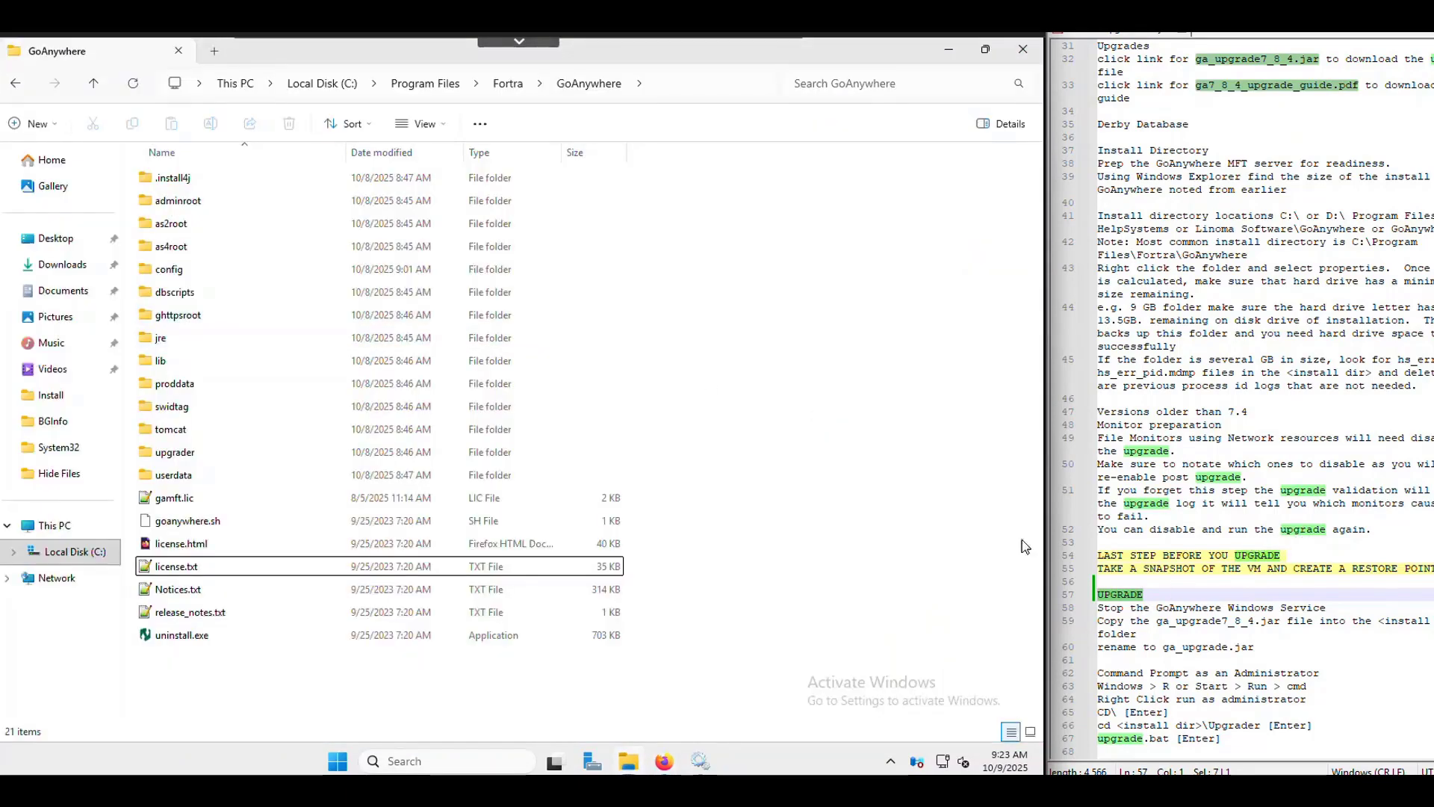
- Copy ga_upgrade7_8_4.jar from the Downloads folder
{"action": "left_click", "coordinate": [62, 266]}
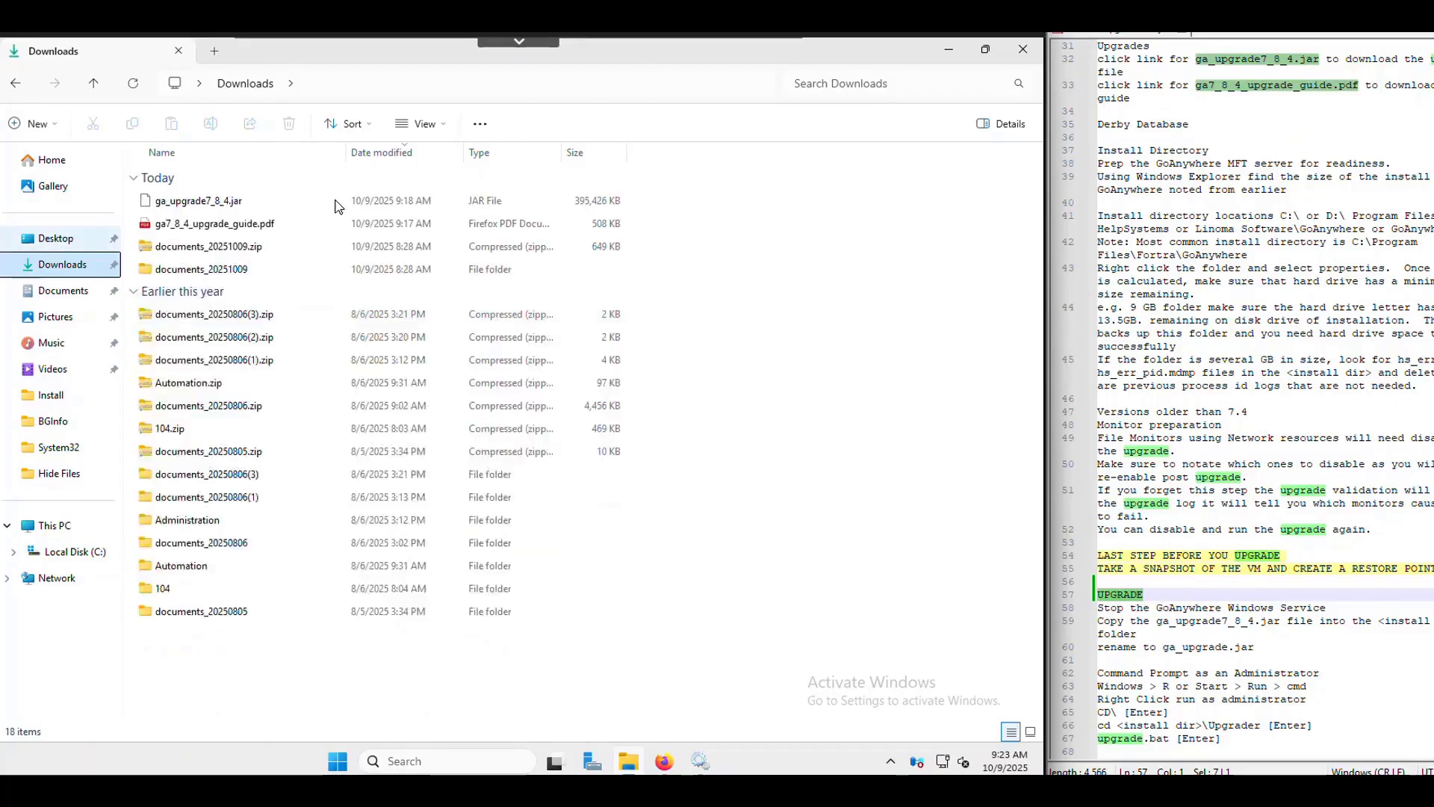
{"action": "left_click", "coordinate": [214, 211]}
{"action": "right_click", "coordinate": [215, 210]}
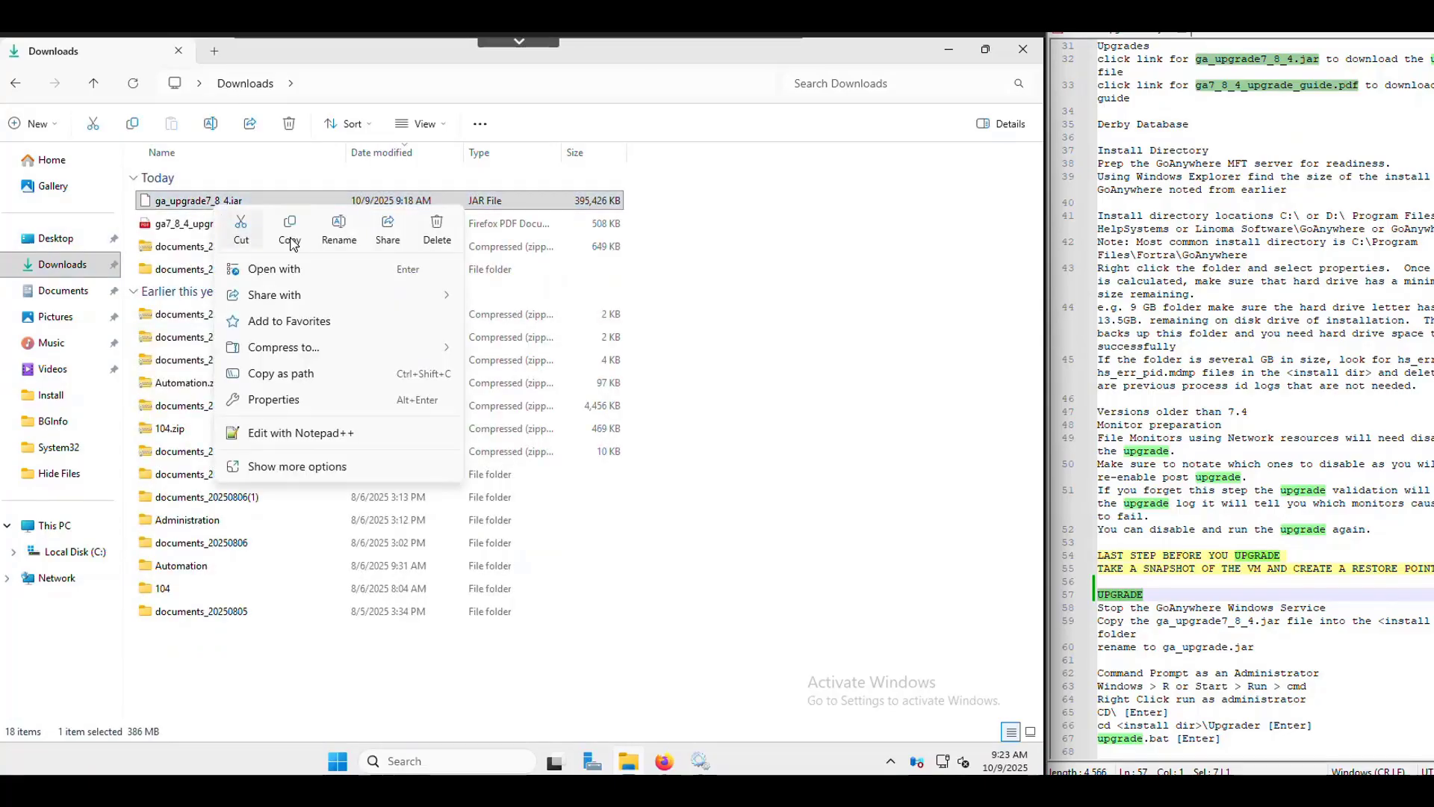
{"action": "left_click", "coordinate": [252, 228]}
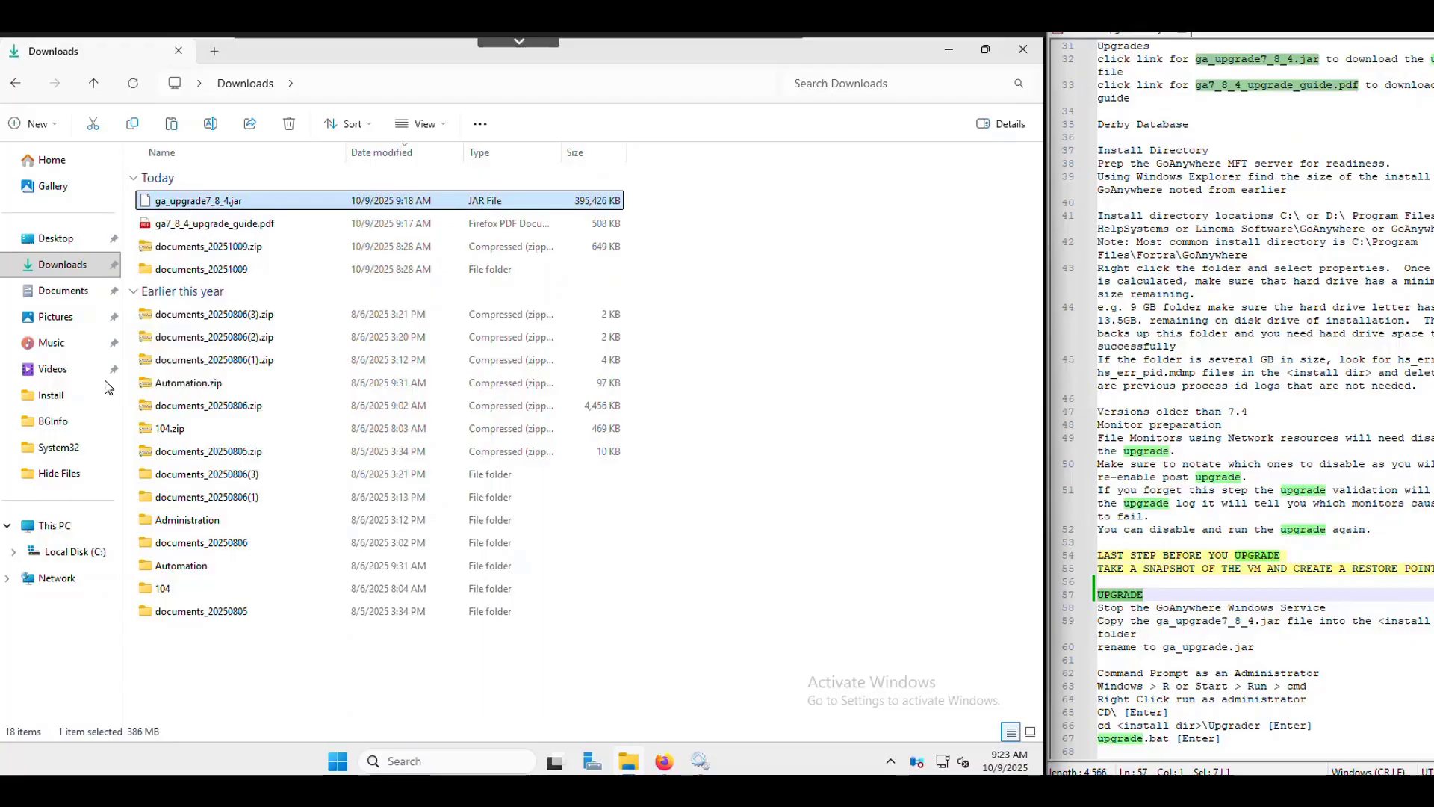
- Paste the jar into C:\Program Files\Fortra\GoAnywhere\upgrader
{"action": "left_click", "coordinate": [82, 559]}
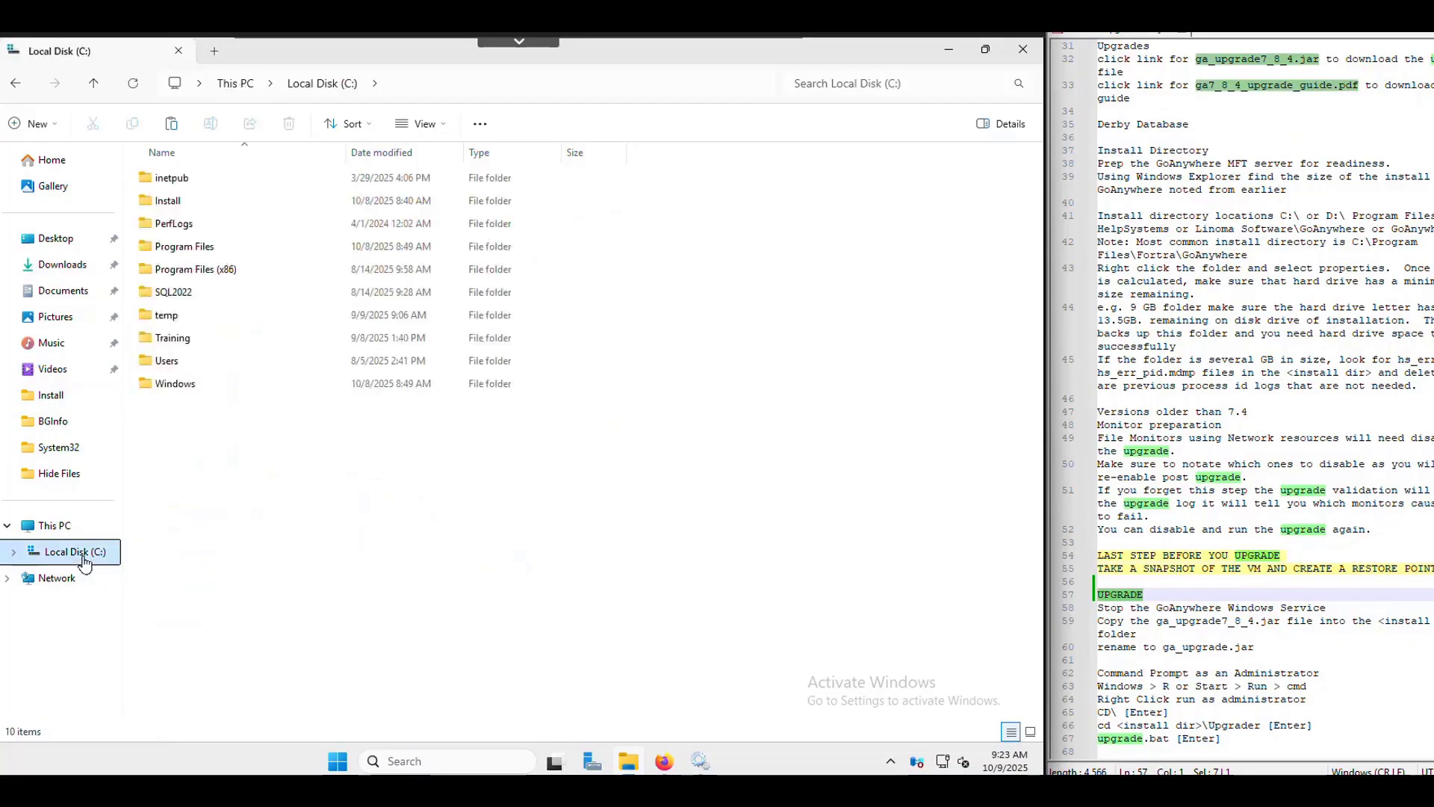
{"action": "left_click", "coordinate": [172, 203]}
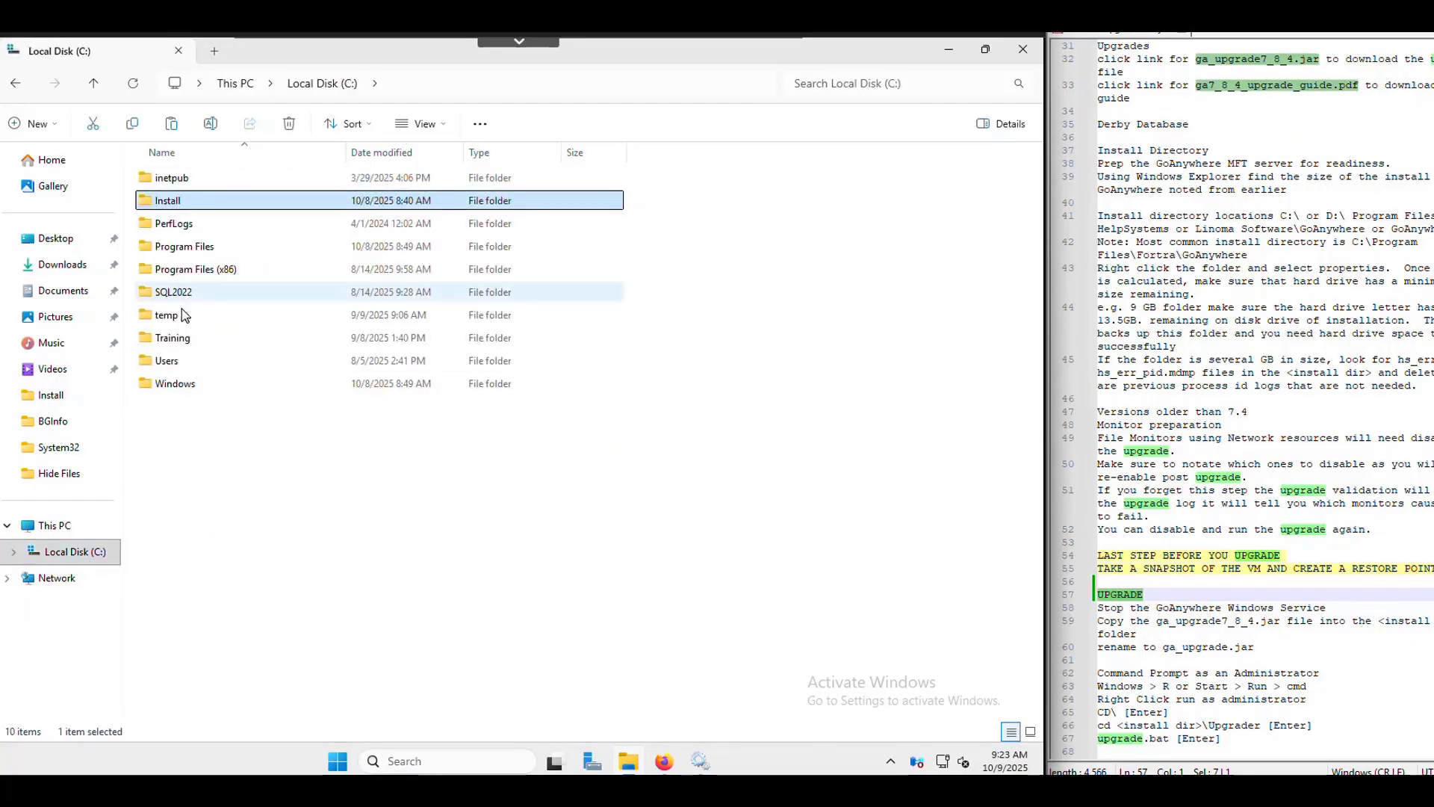
{"action": "double_click", "coordinate": [185, 249]}
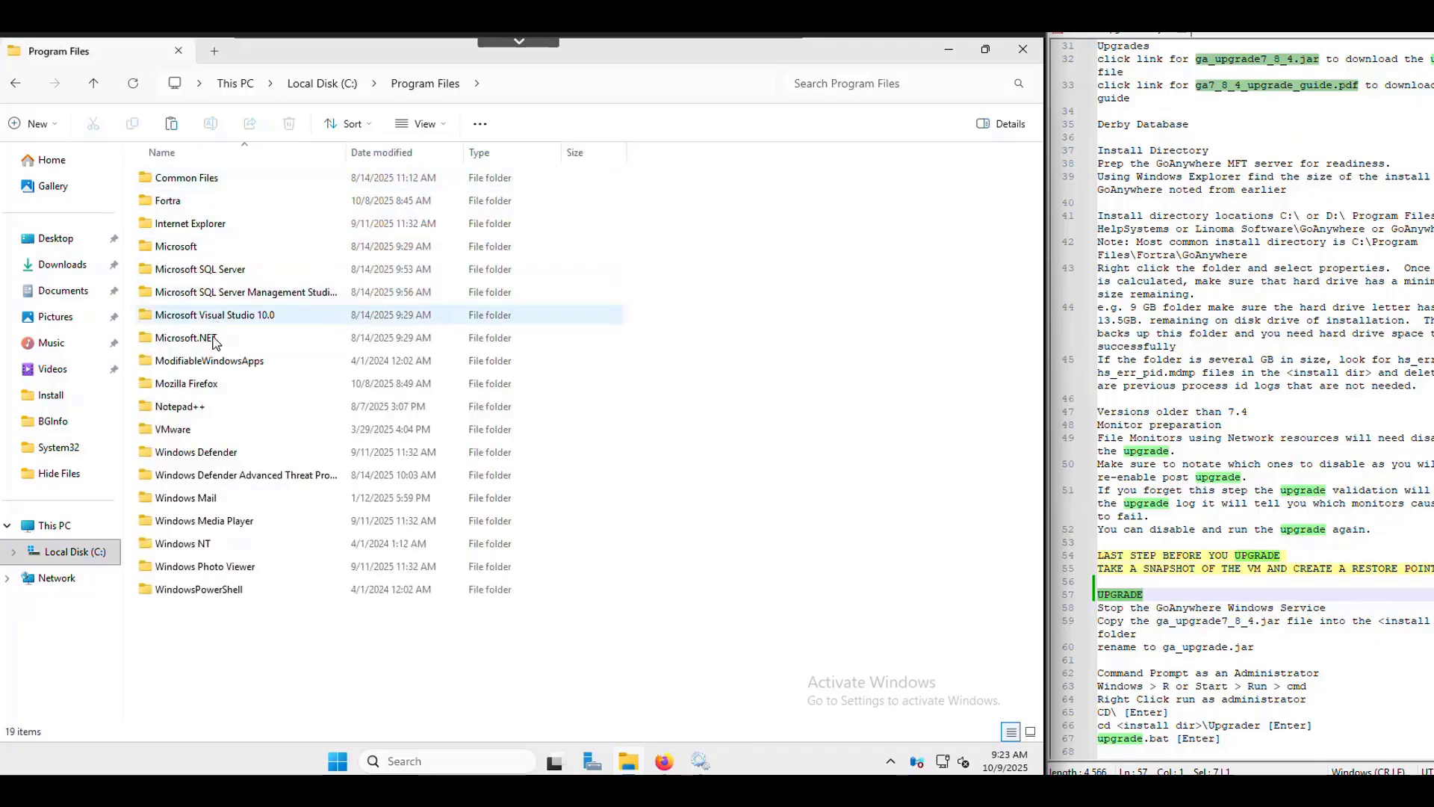
{"action": "double_click", "coordinate": [179, 200]}
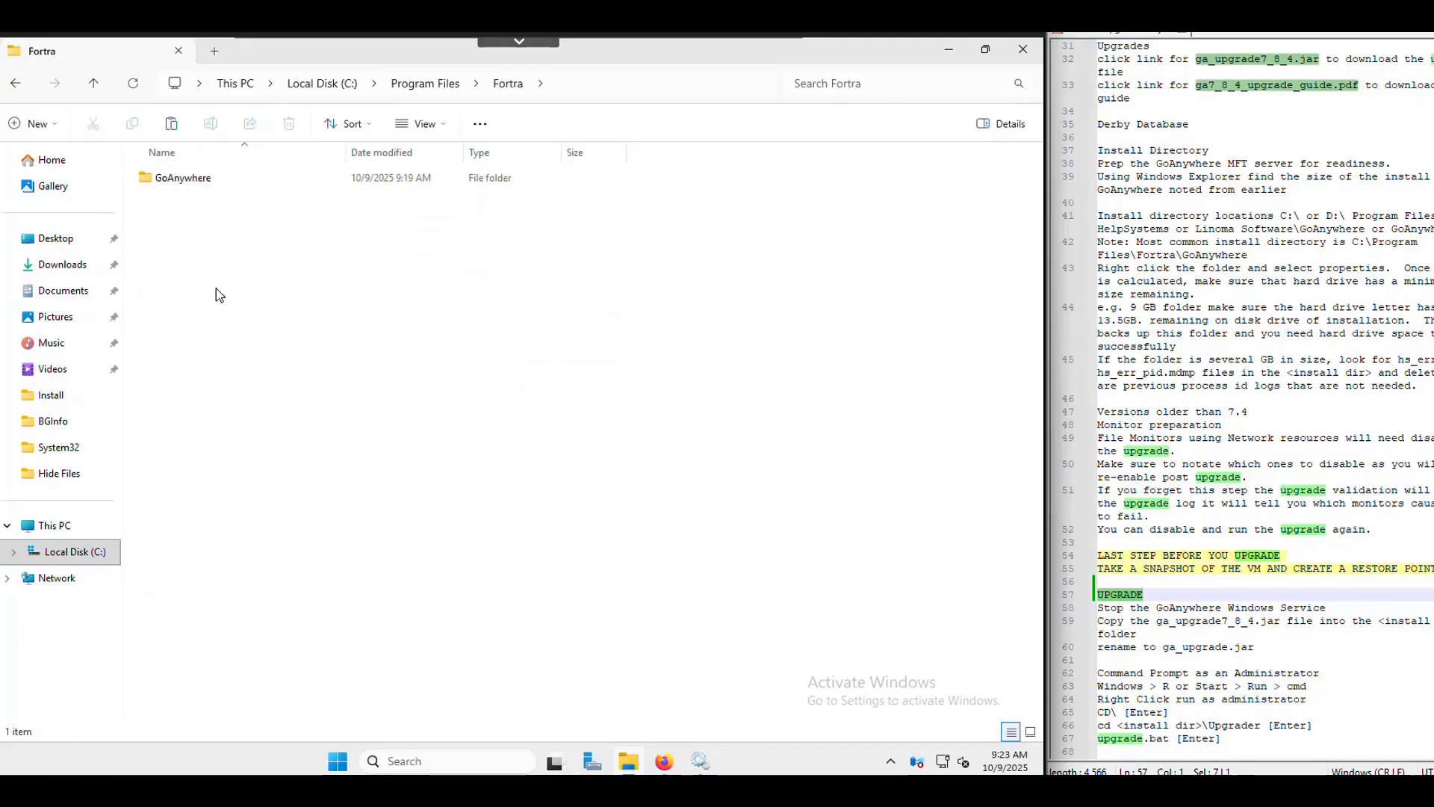
{"action": "double_click", "coordinate": [195, 179]}
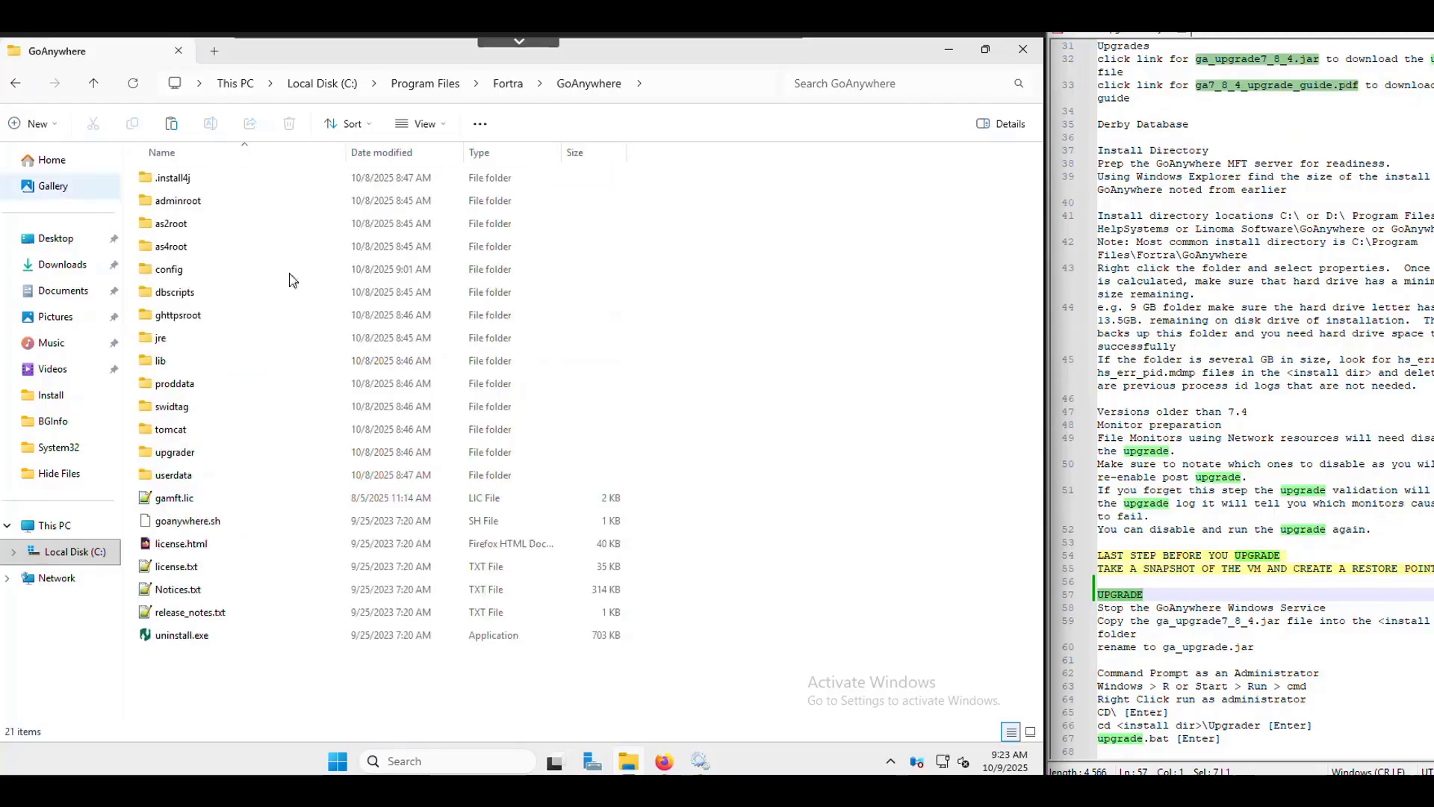
{"action": "left_click", "coordinate": [336, 447]}
{"action": "double_click", "coordinate": [336, 447]}
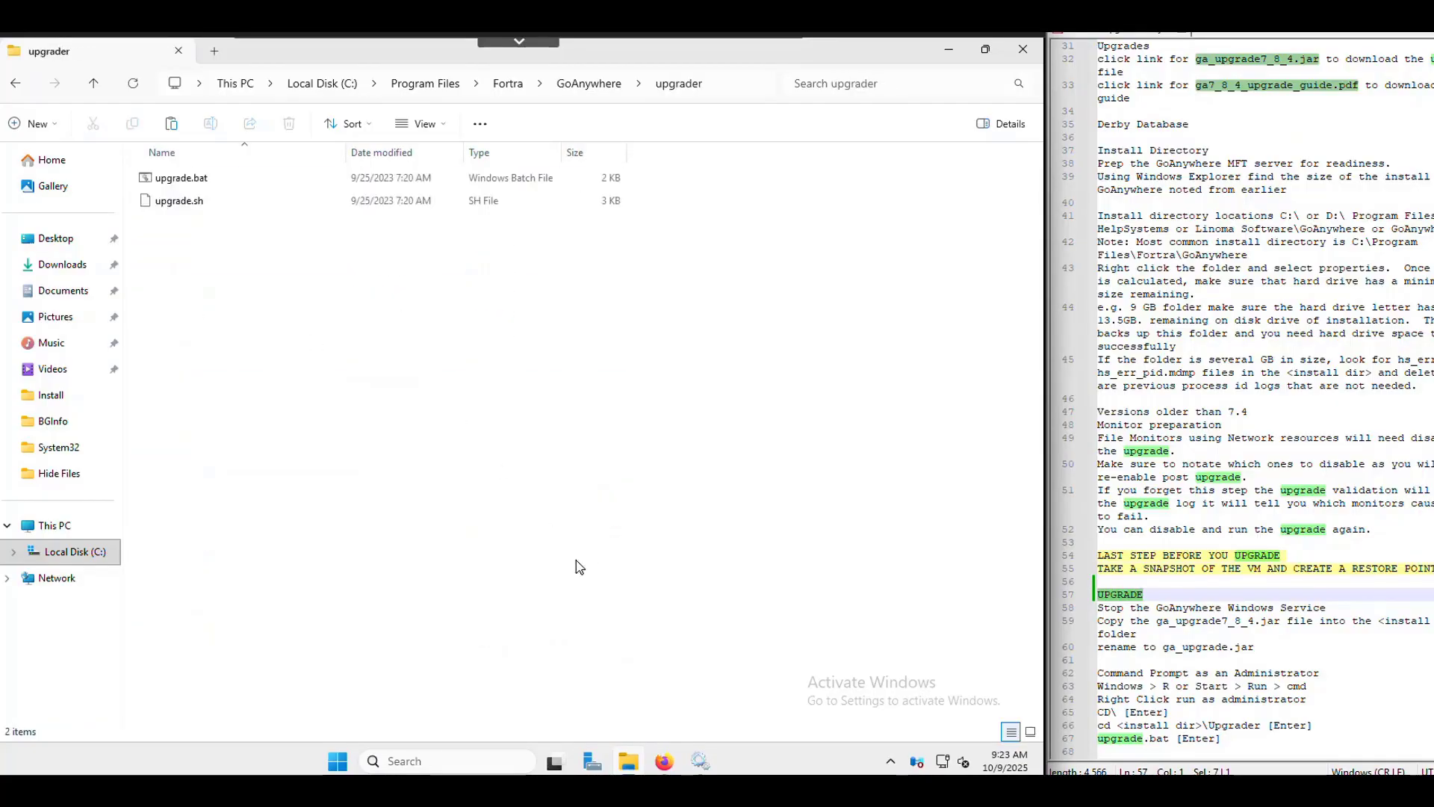
{"action": "right_click", "coordinate": [262, 353]}
{"action": "left_click", "coordinate": [286, 390]}
{"action": "left_click", "coordinate": [403, 432]}
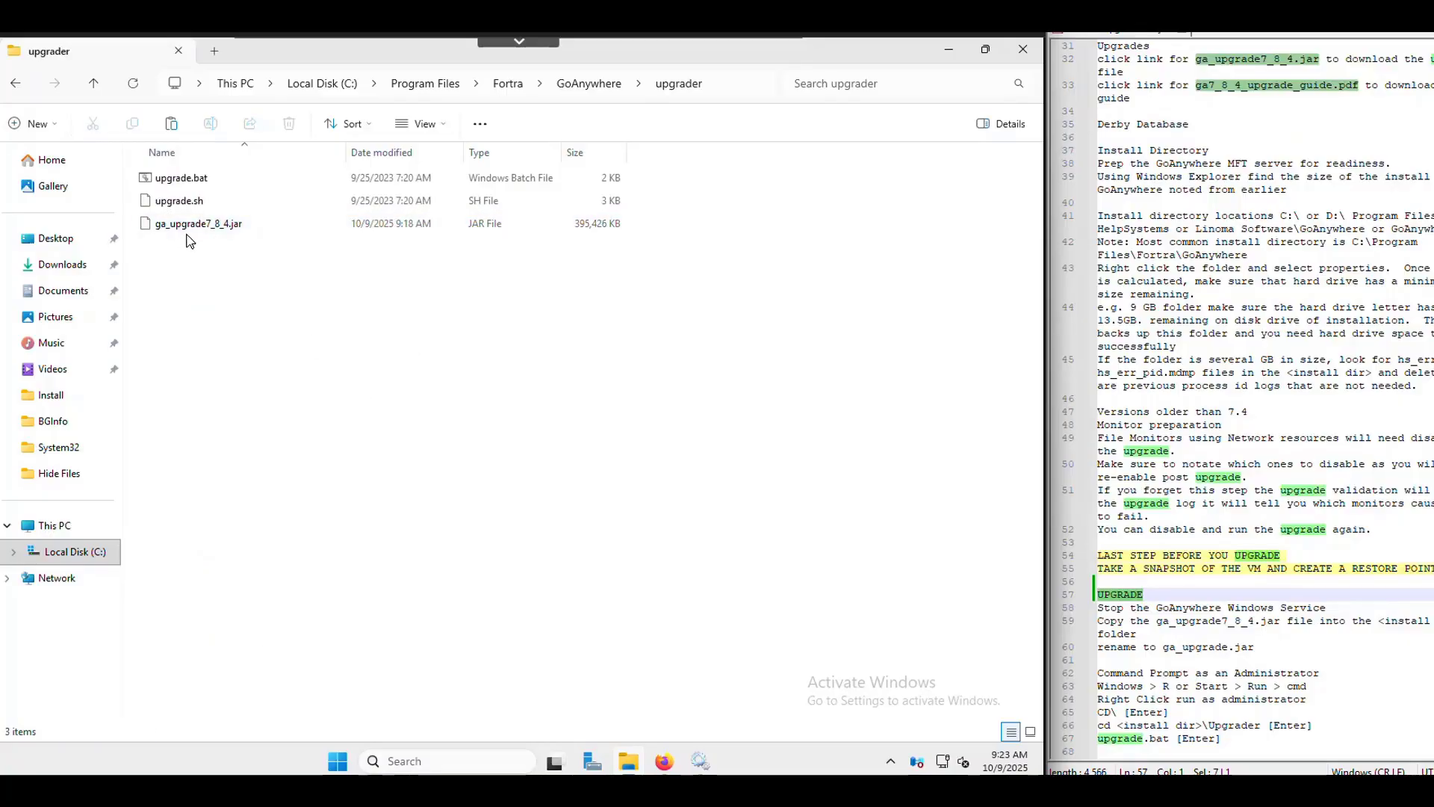
- Mark the jar file name and the target name ga_upgrade.jar in the upgrade notes
{"action": "left_click", "coordinate": [1242, 598]}
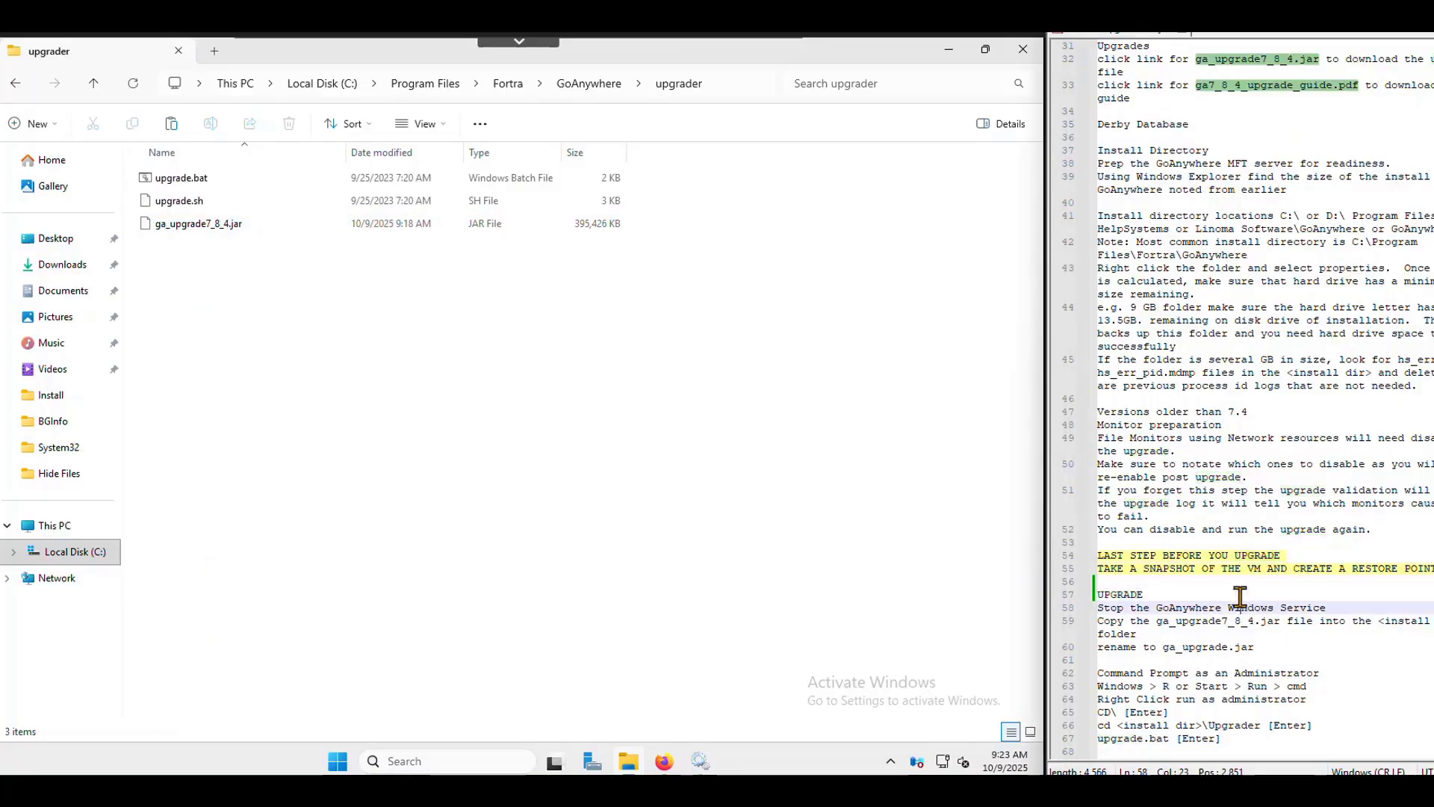
{"action": "left_click", "coordinate": [1164, 620]}
{"action": "left_click_drag", "start_coordinate": [1164, 620], "coordinate": [1433, 621]}
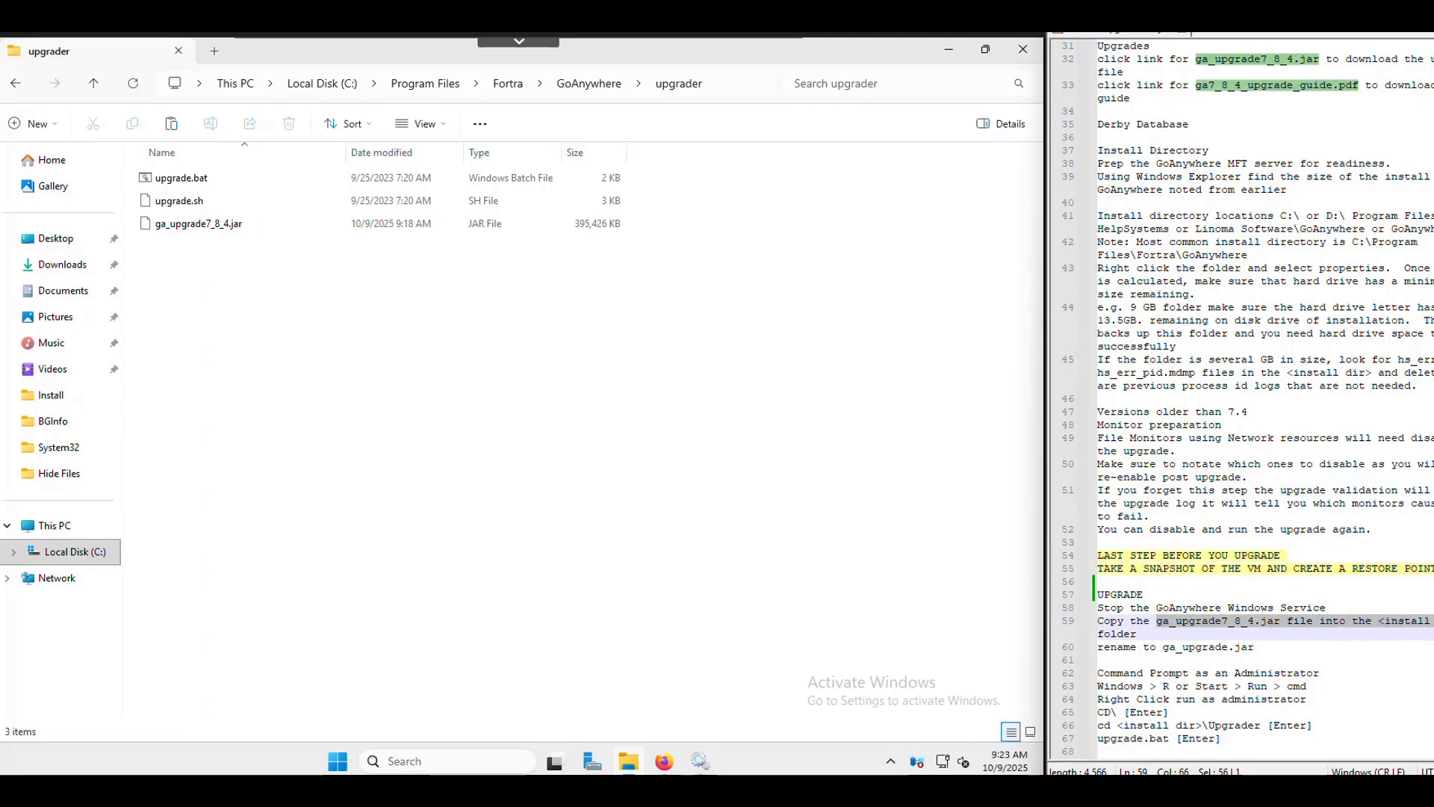
{"action": "left_click", "coordinate": [1271, 649]}
{"action": "left_click_drag", "start_coordinate": [1269, 647], "coordinate": [1162, 647]}
- Rename the pasted jar to ga_upgrade.jar and mark the Command Prompt as Administrator step
{"action": "left_click", "coordinate": [219, 232]}
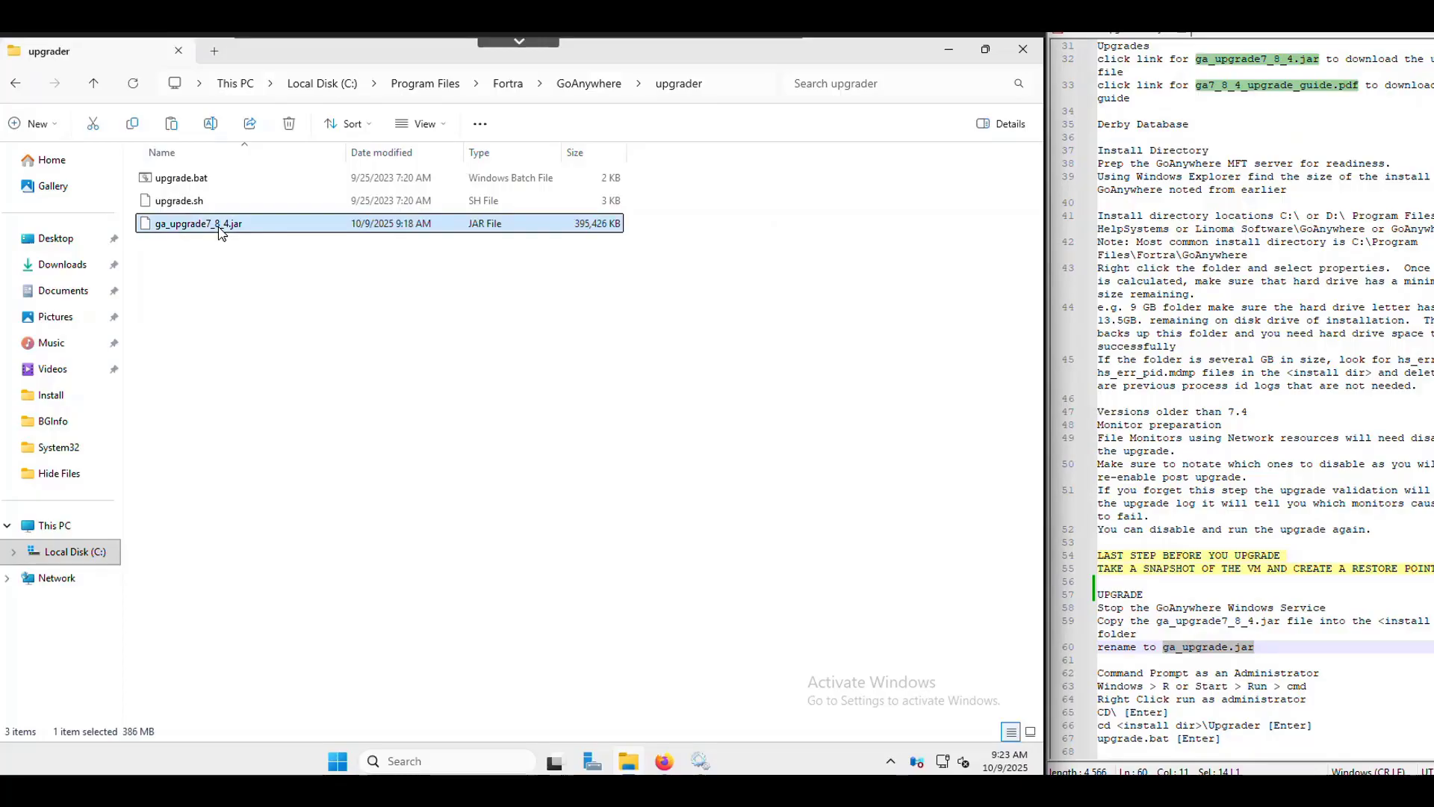
{"action": "left_click", "coordinate": [220, 233]}
{"action": "left_click", "coordinate": [207, 224]}
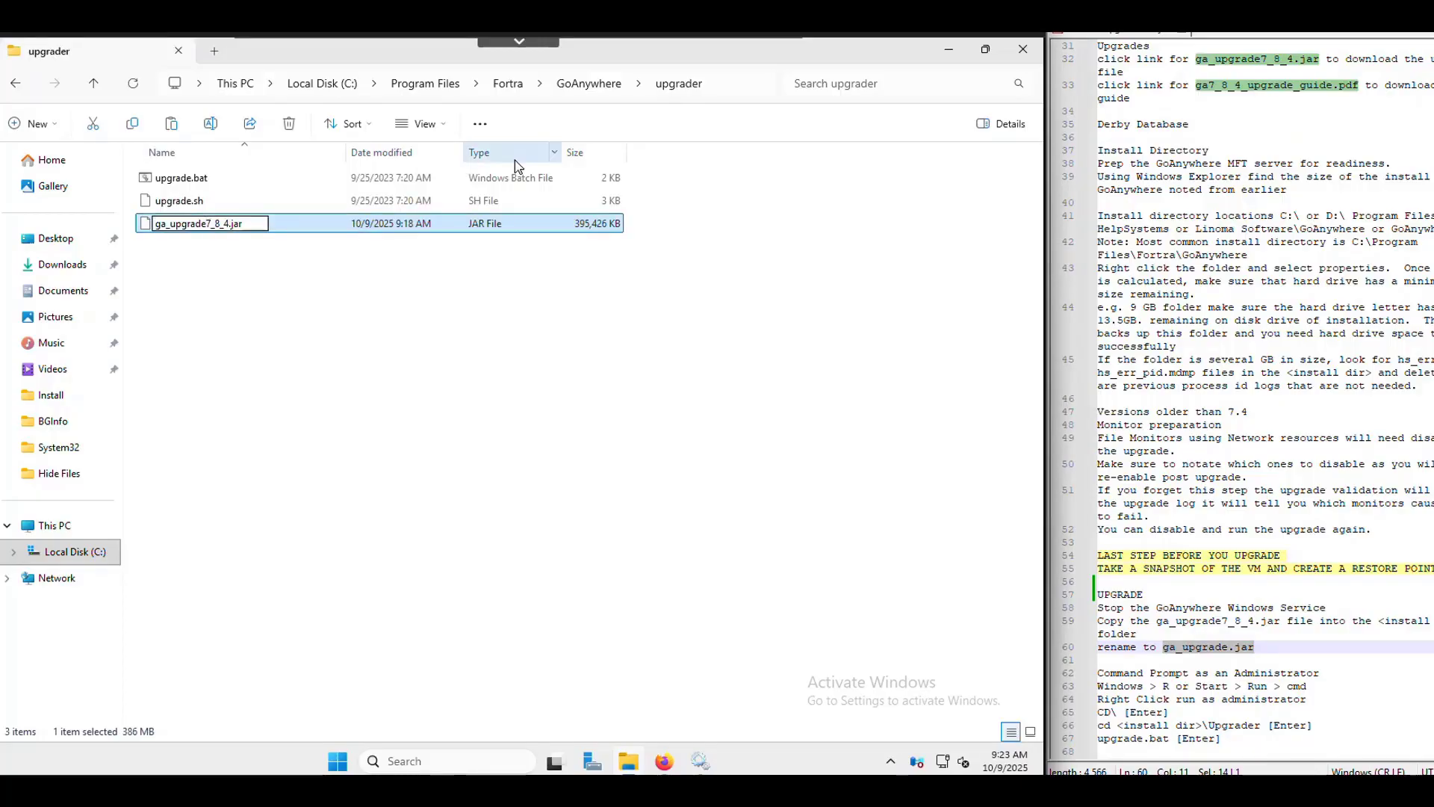
{"action": "key", "text": "Delete"}
{"action": "key", "text": "Delete"}
{"action": "key", "text": "Delete"}
{"action": "key", "text": "Delete"}
{"action": "key", "text": "Delete"}
{"action": "key", "text": "Return"}
{"action": "left_click", "coordinate": [975, 487]}
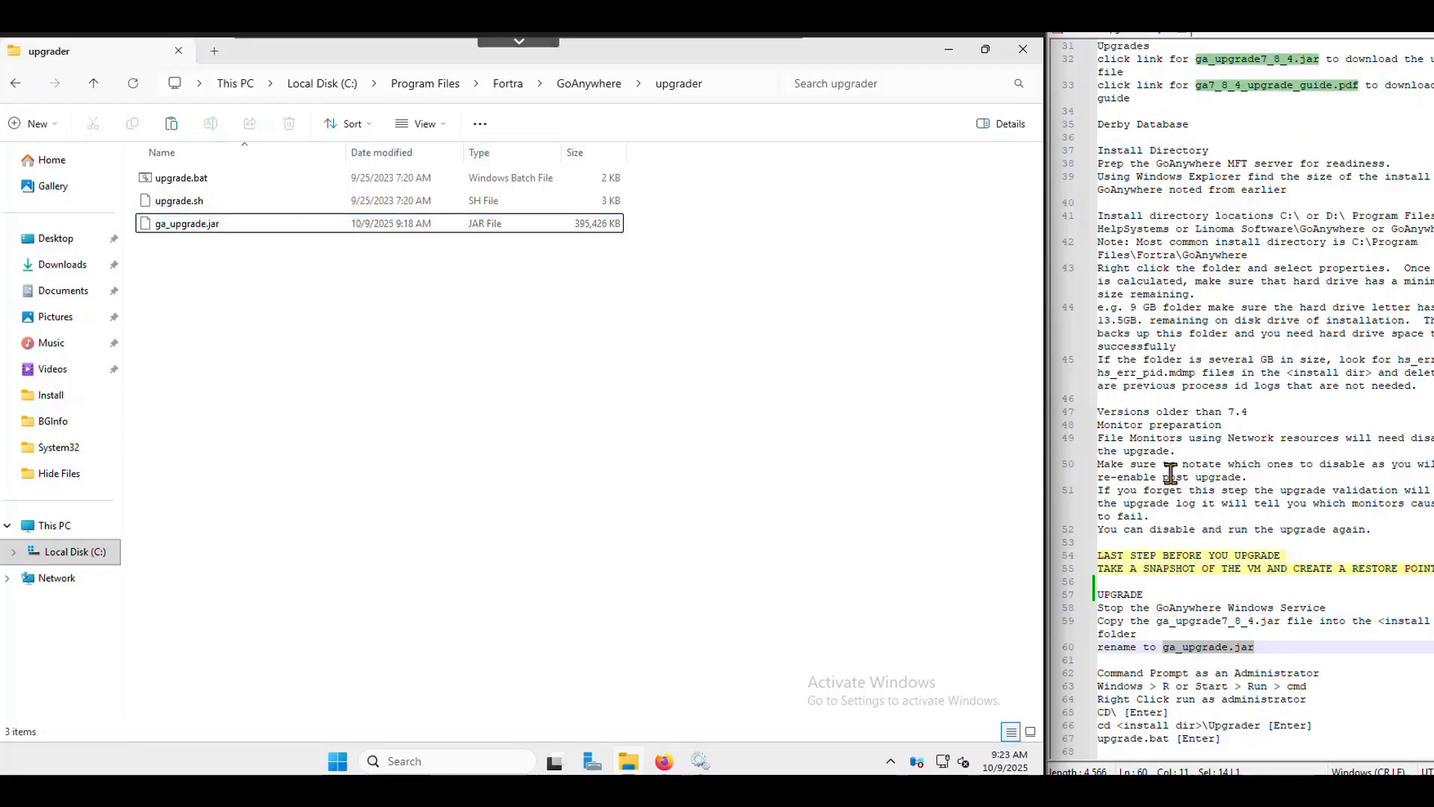
{"action": "scroll", "coordinate": [1171, 472], "scroll_direction": "down", "scroll_amount": 2}
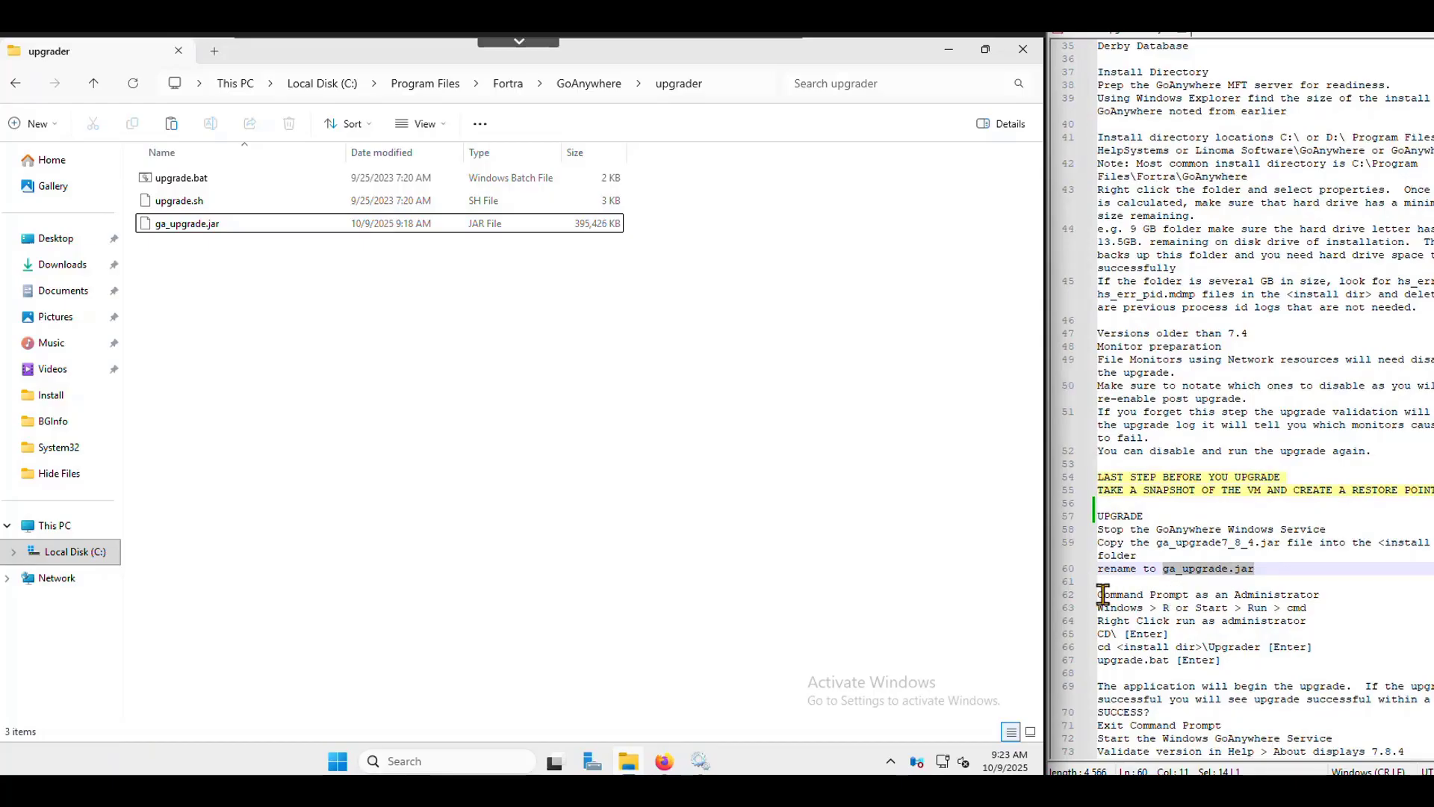
{"action": "left_click_drag", "start_coordinate": [1103, 595], "coordinate": [1307, 596]}
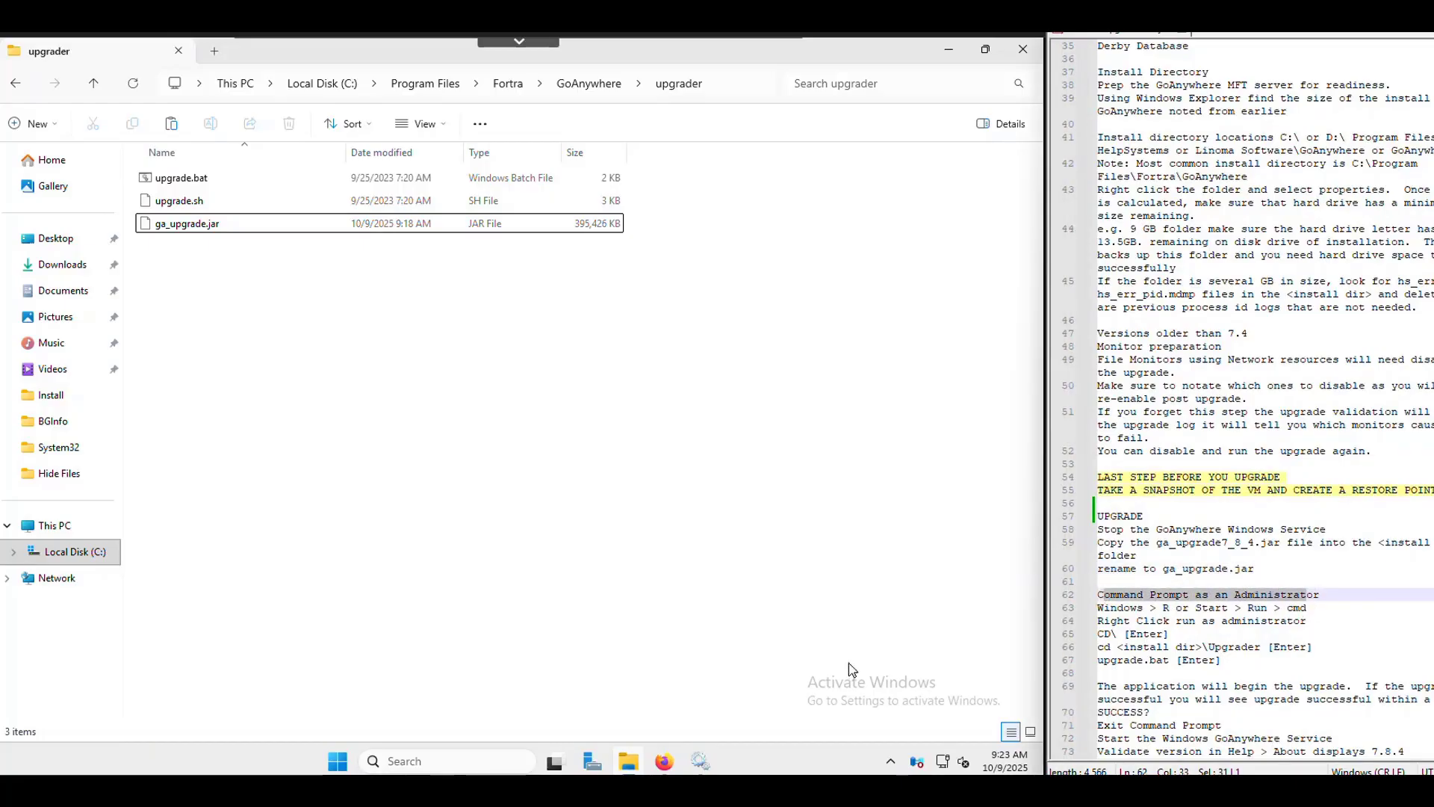
- Launch Command Prompt as administrator from a Windows search for cmd
{"action": "left_click", "coordinate": [476, 764]}
{"action": "type", "text": "cmd"}
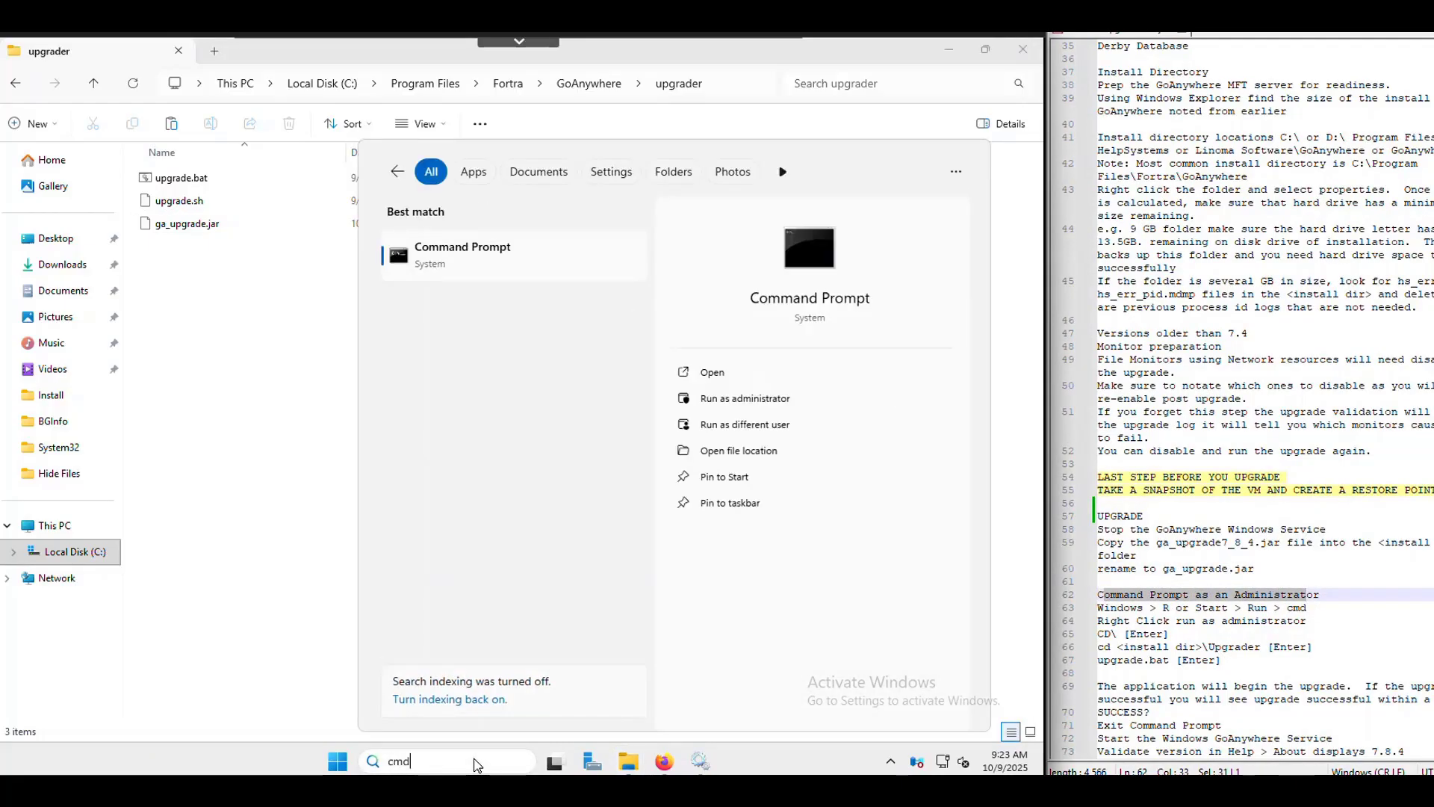
{"action": "right_click", "coordinate": [478, 264]}
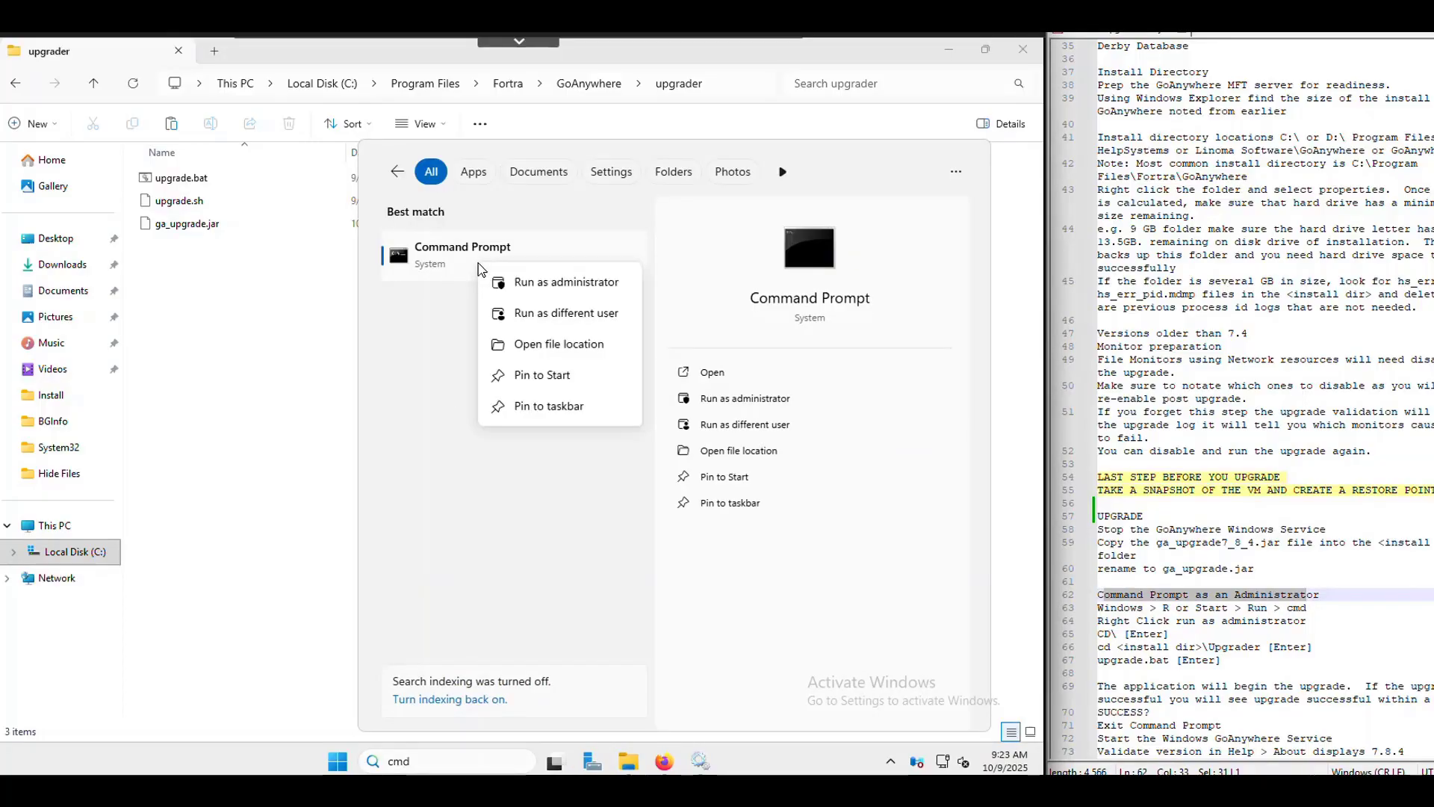
{"action": "left_click", "coordinate": [553, 281]}
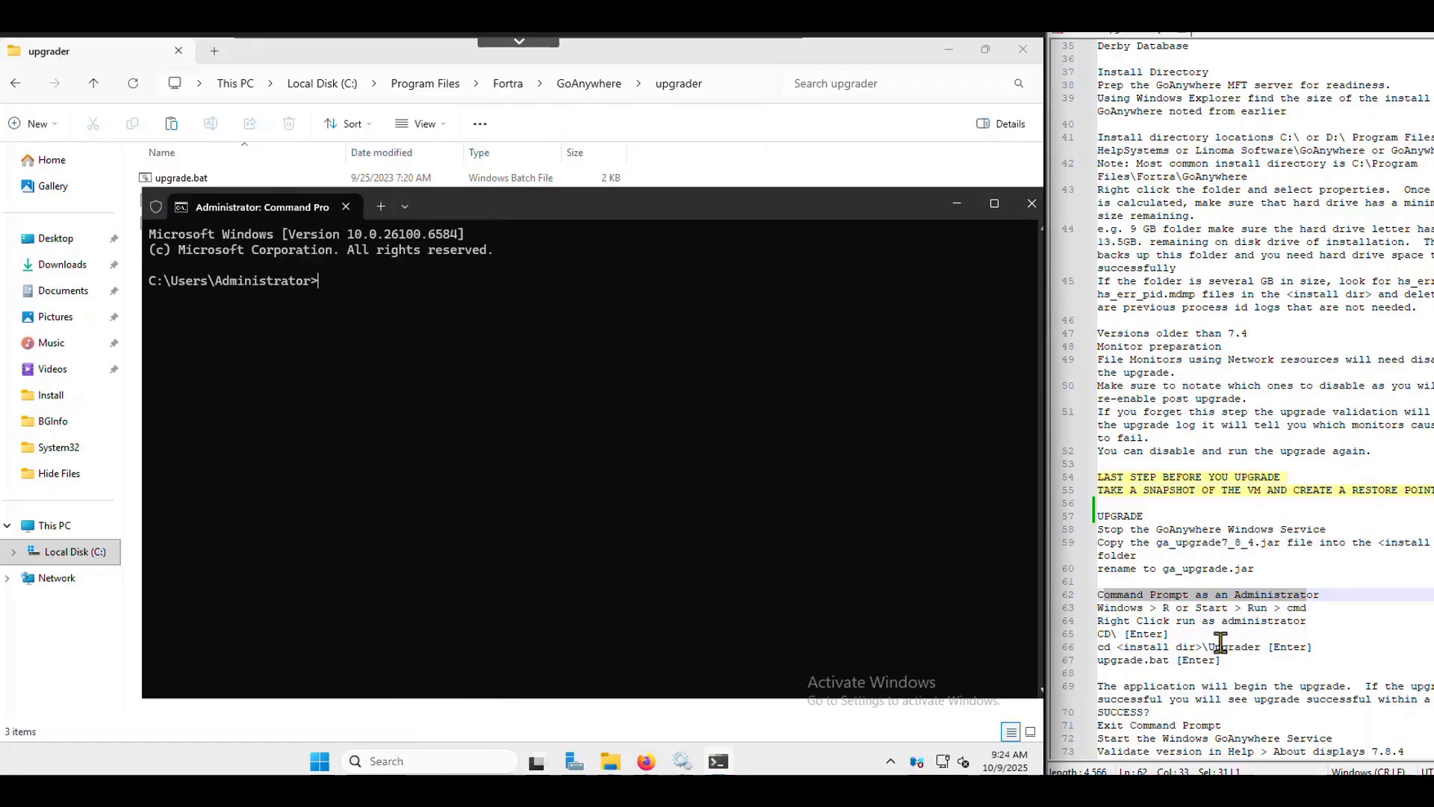
- Change directory to Program Files\Fortra\GoAnywhere\upgrader using cd\ and Tab completion
{"action": "left_click_drag", "start_coordinate": [1170, 635], "coordinate": [1097, 635]}
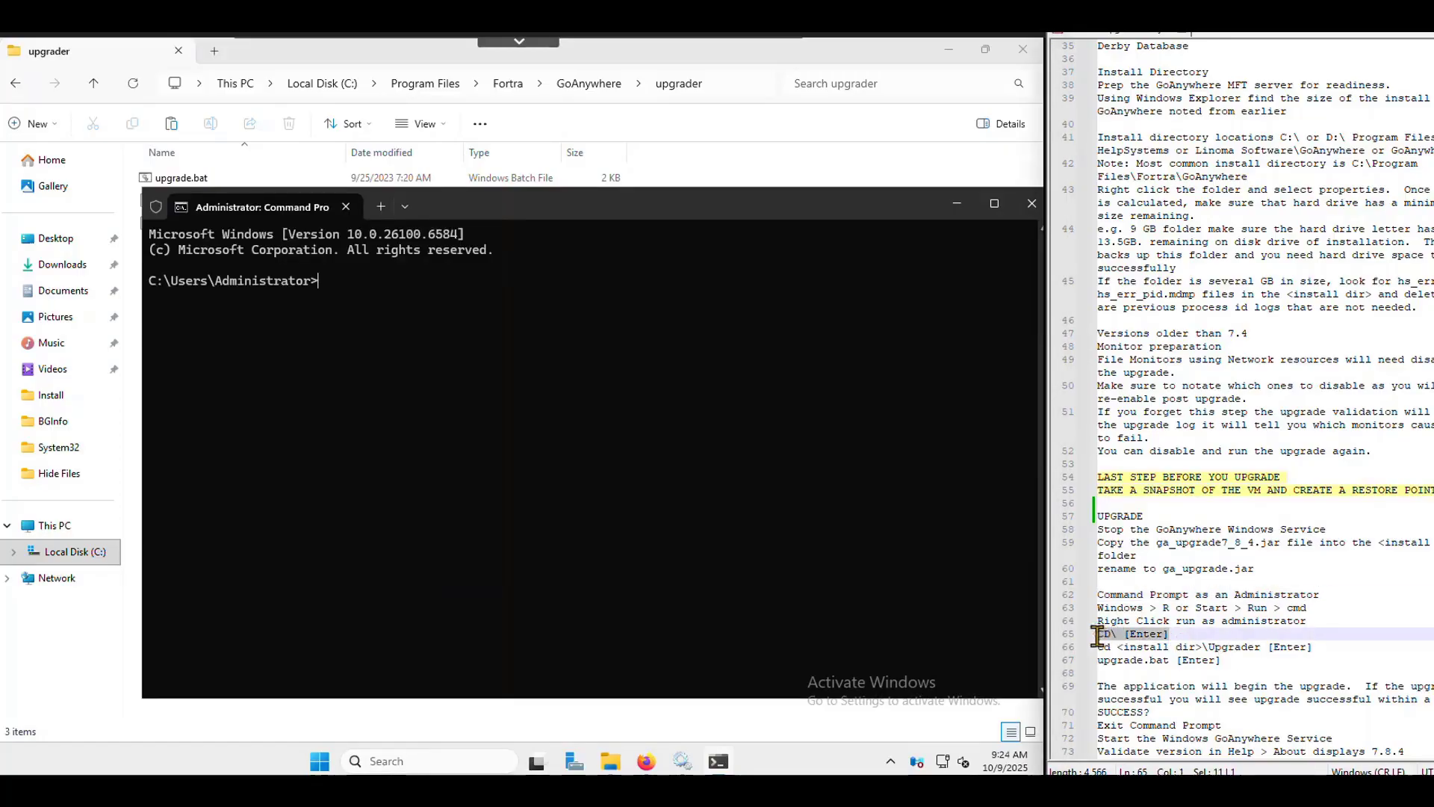
{"action": "left_click", "coordinate": [335, 278]}
{"action": "type", "text": "cd"}
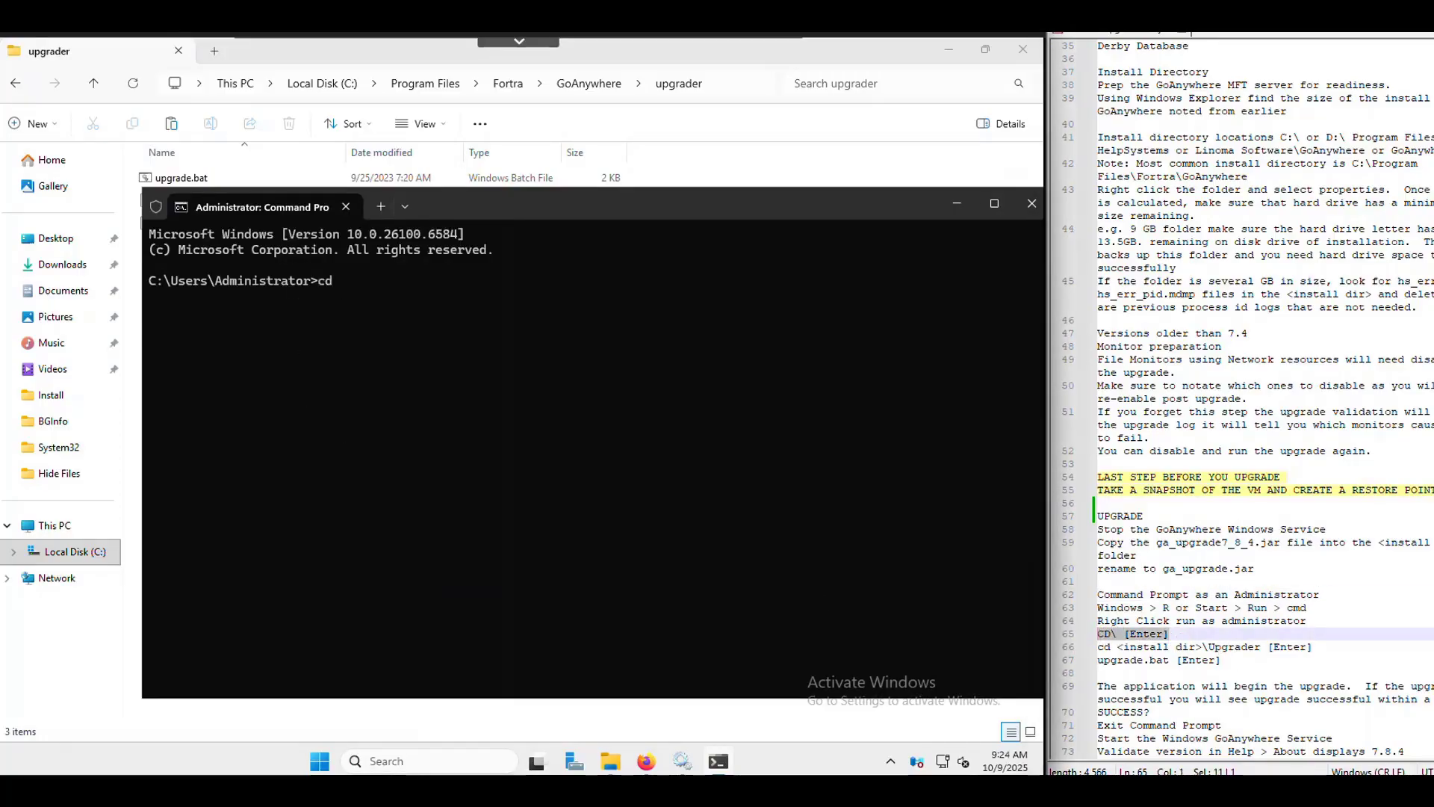
{"action": "key", "text": "Return"}
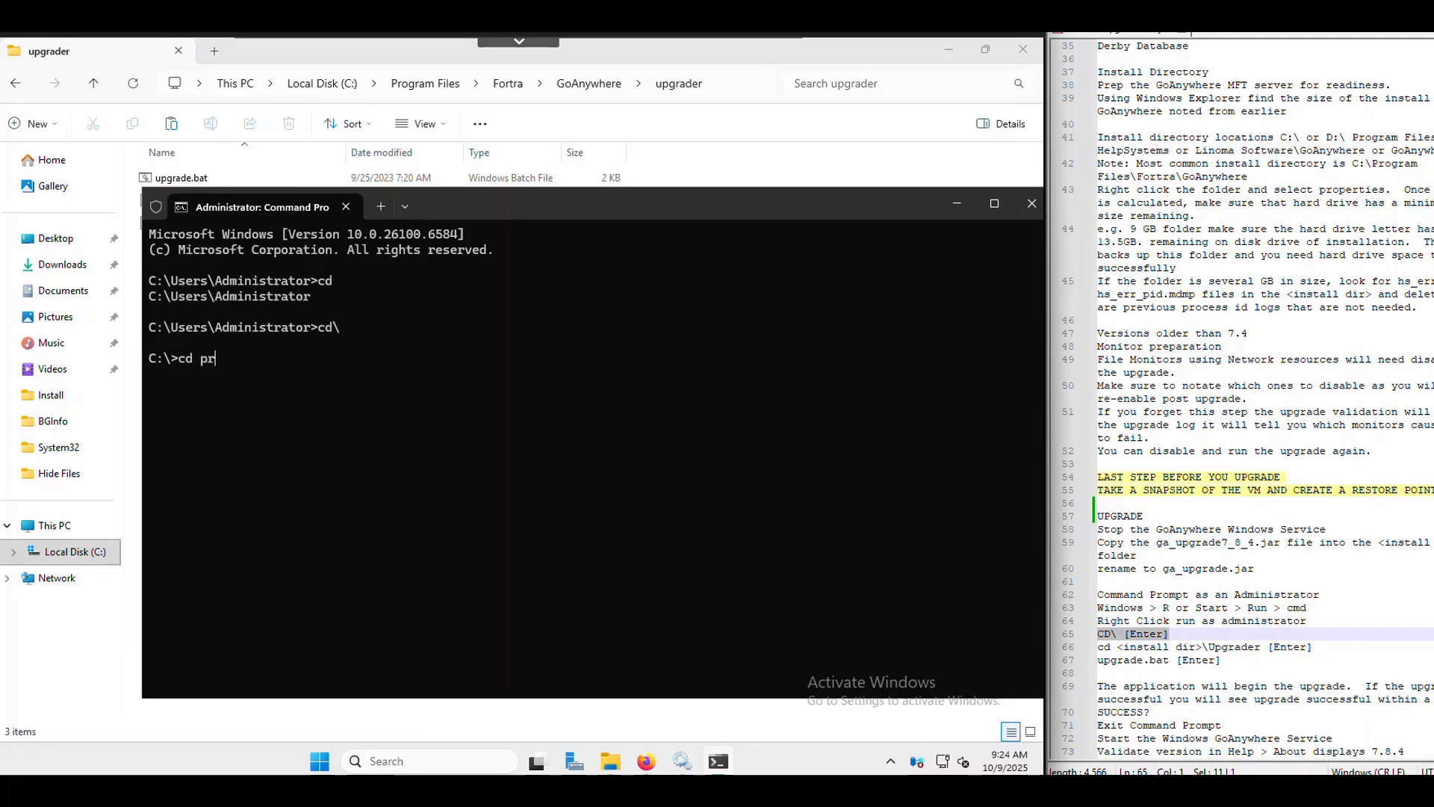
{"action": "key", "text": "Tab"}
{"action": "key", "text": "Tab"}
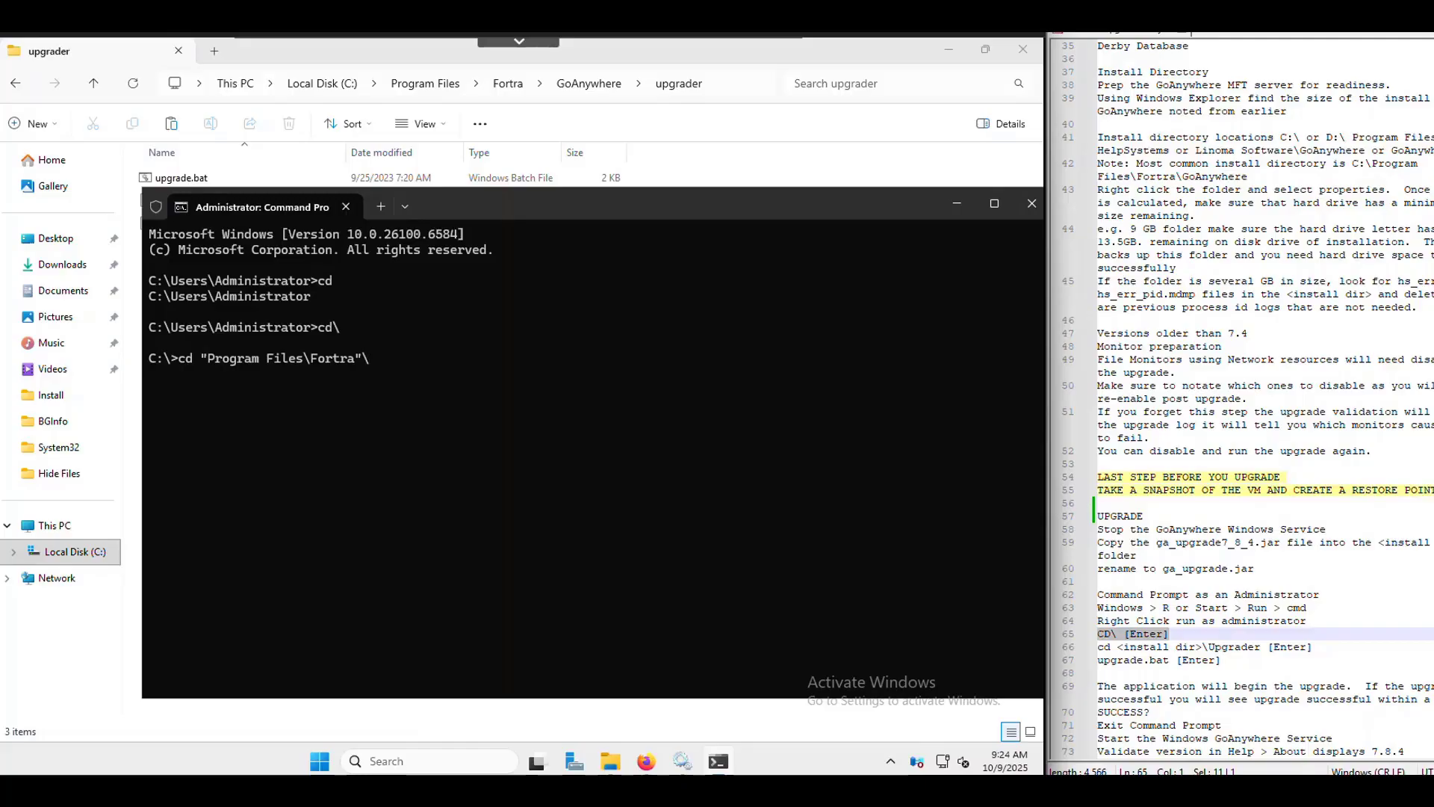
{"action": "type", "text": "go"}
{"action": "key", "text": "Tab"}
{"action": "type", "text": "\\up"}
{"action": "key", "text": "Tab"}
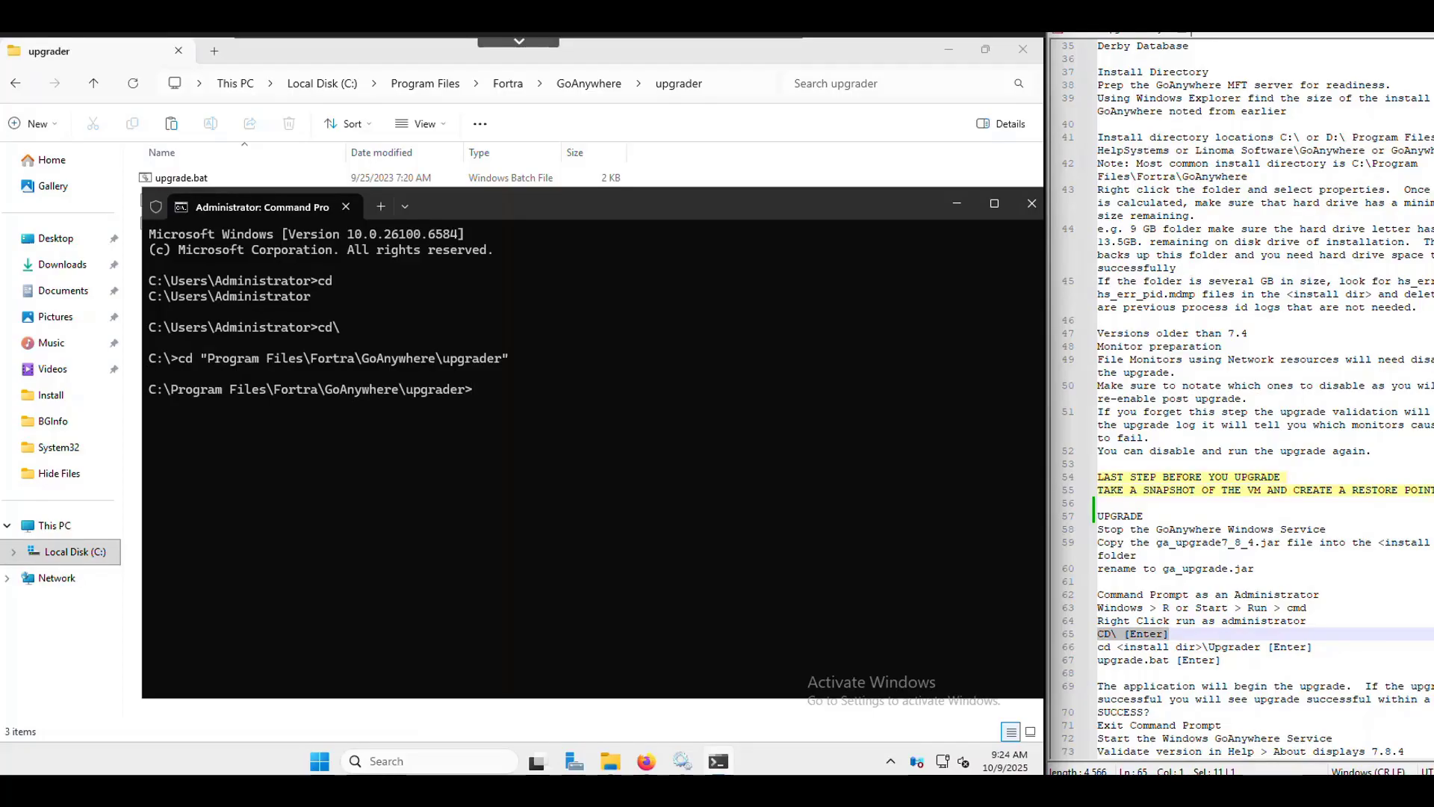
- Run upgrade.bat and highlight the validation failed message and the upgrade log file name
{"action": "left_click", "coordinate": [1359, 616]}
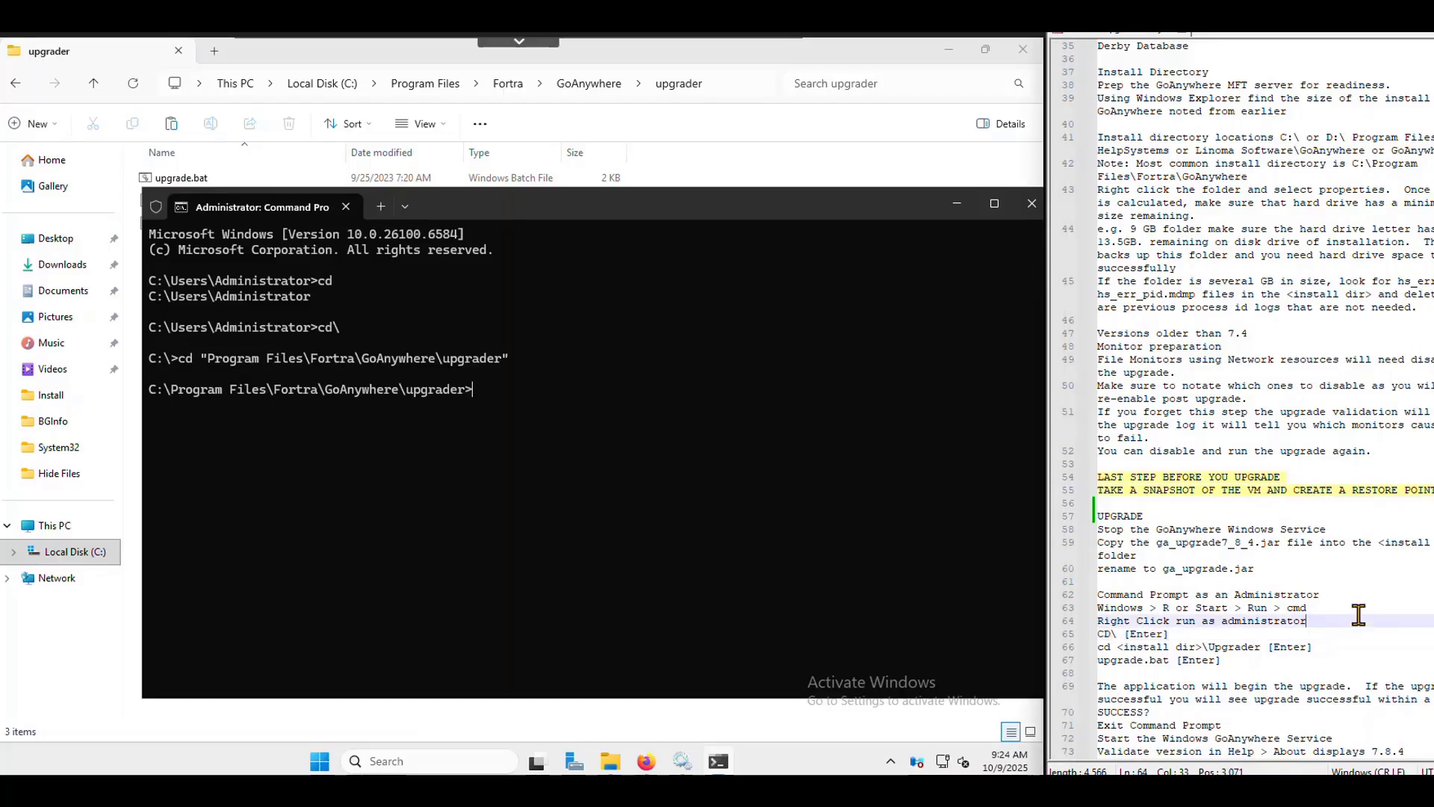
{"action": "scroll", "coordinate": [1342, 605], "scroll_direction": "down", "scroll_amount": 1}
{"action": "scroll", "coordinate": [1323, 572], "scroll_direction": "down", "scroll_amount": 1}
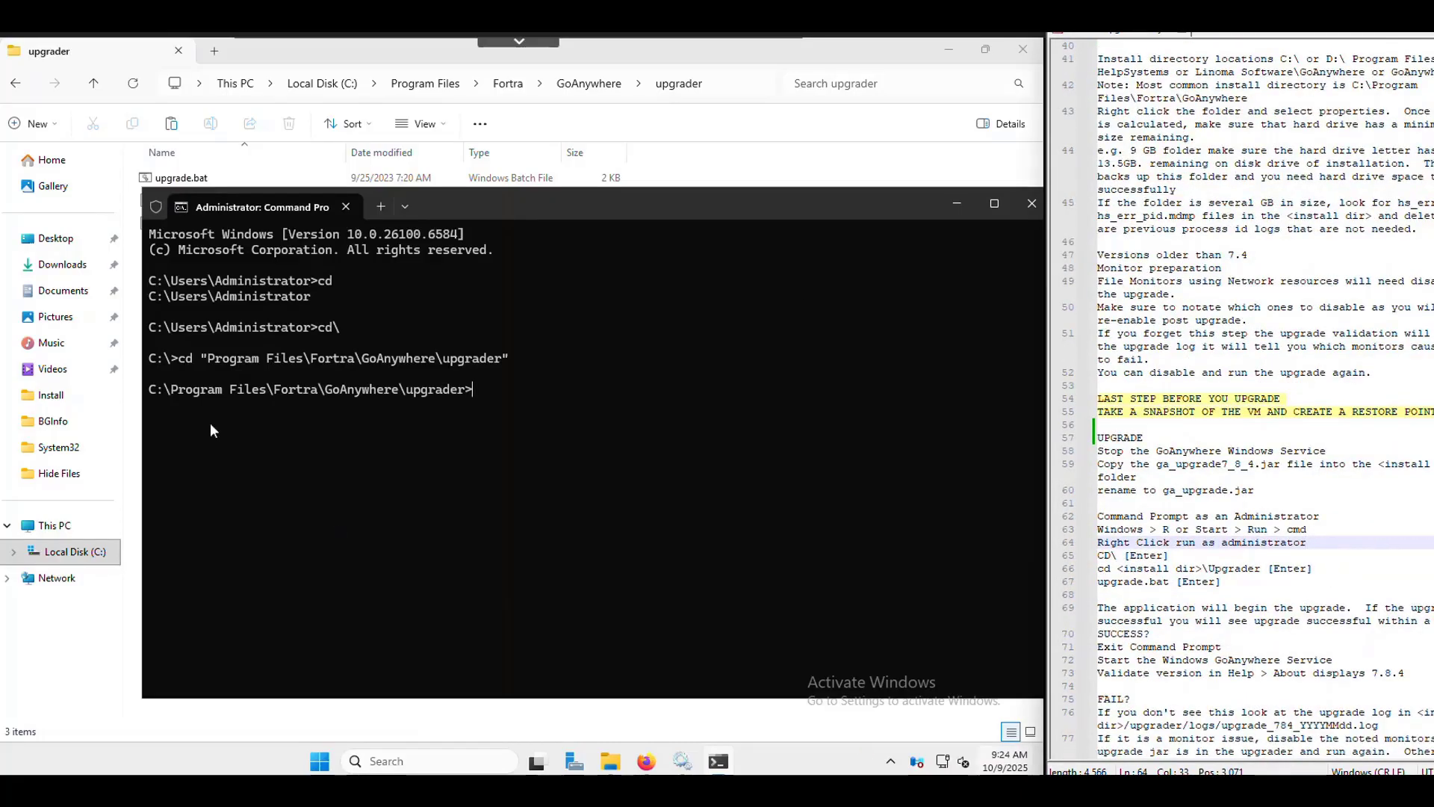
{"action": "left_click", "coordinate": [1378, 555]}
{"action": "left_click_drag", "start_coordinate": [1220, 582], "coordinate": [1104, 582]}
{"action": "left_click", "coordinate": [419, 385]}
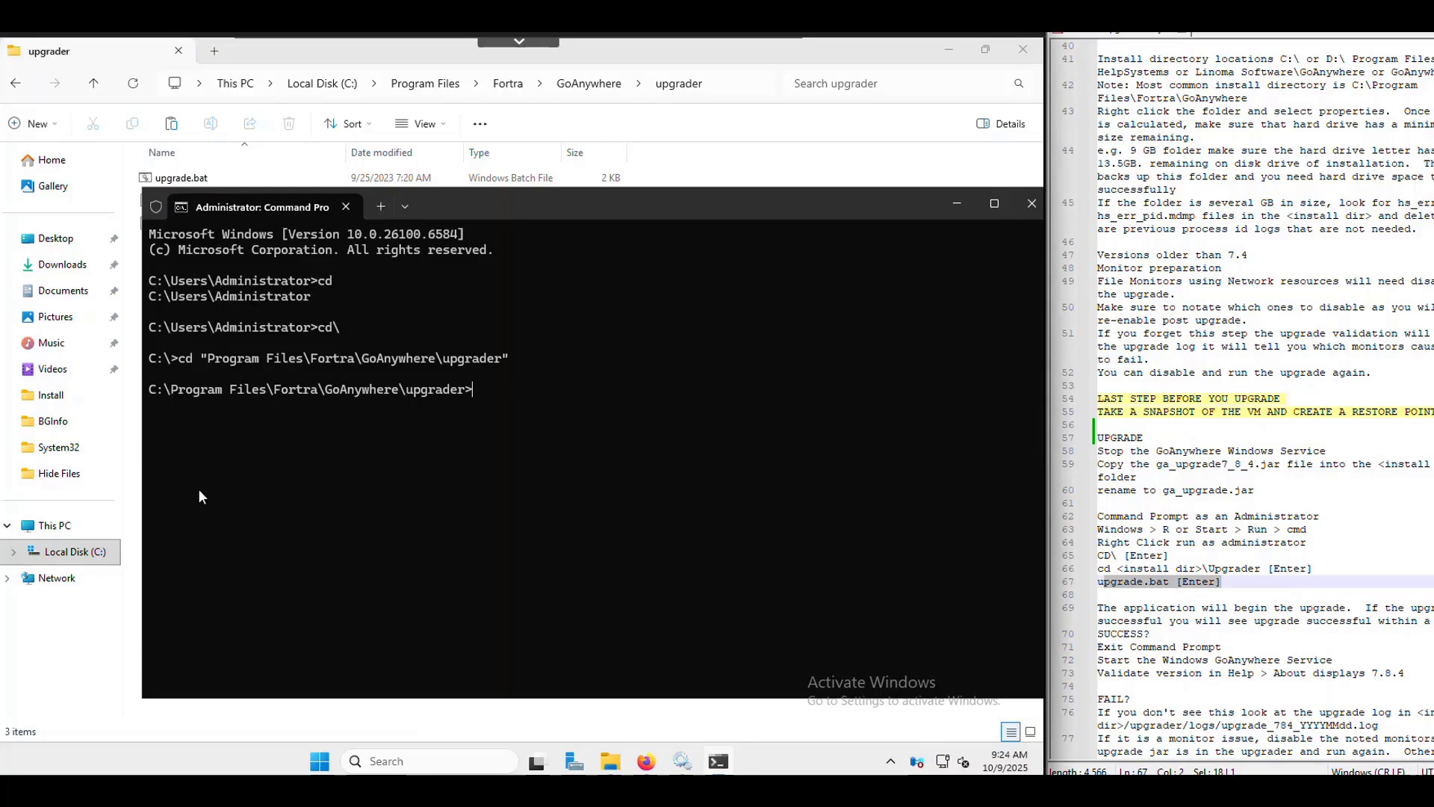
{"action": "type", "text": "upgrade.bat"}
{"action": "key", "text": "Return"}
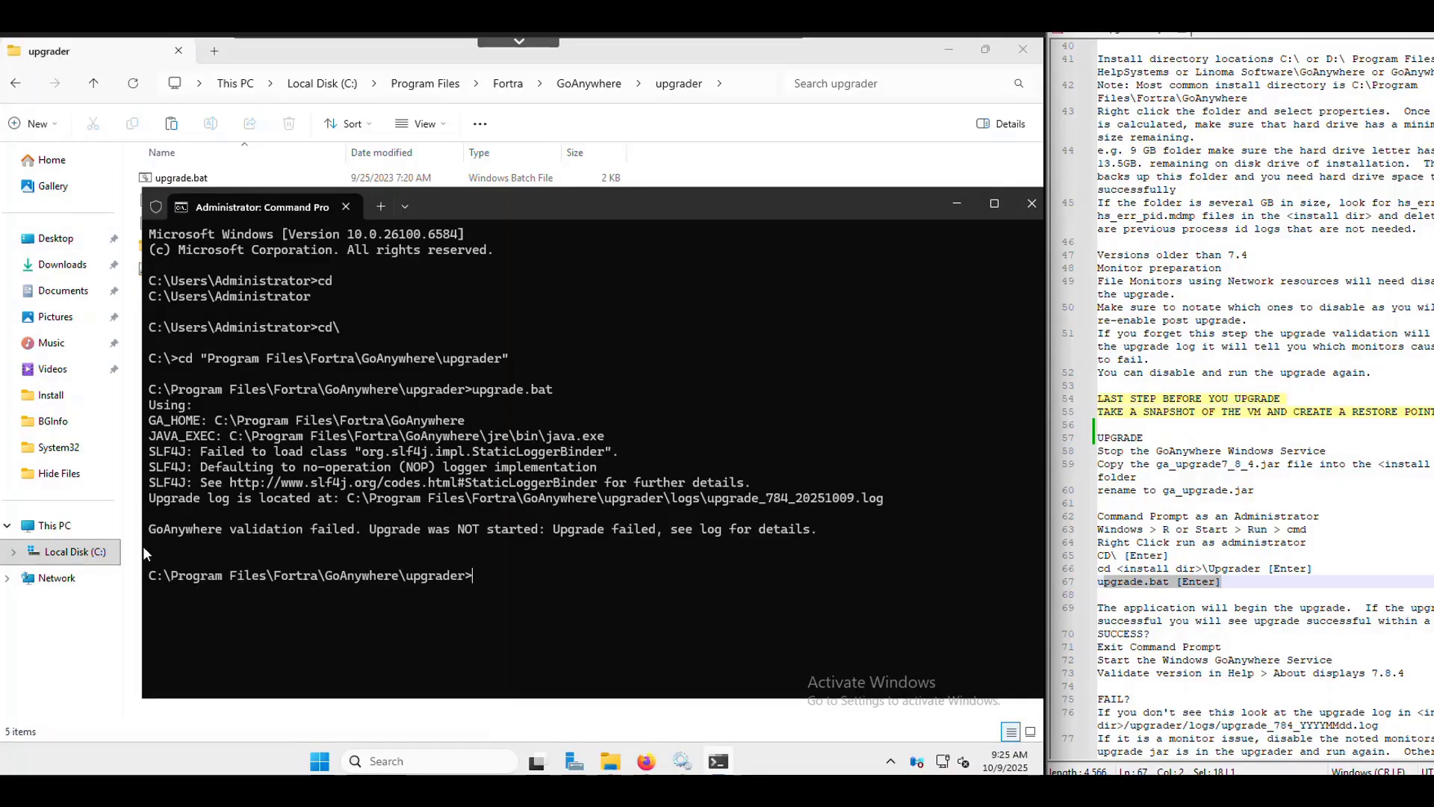
{"action": "left_click_drag", "start_coordinate": [149, 534], "coordinate": [560, 547]}
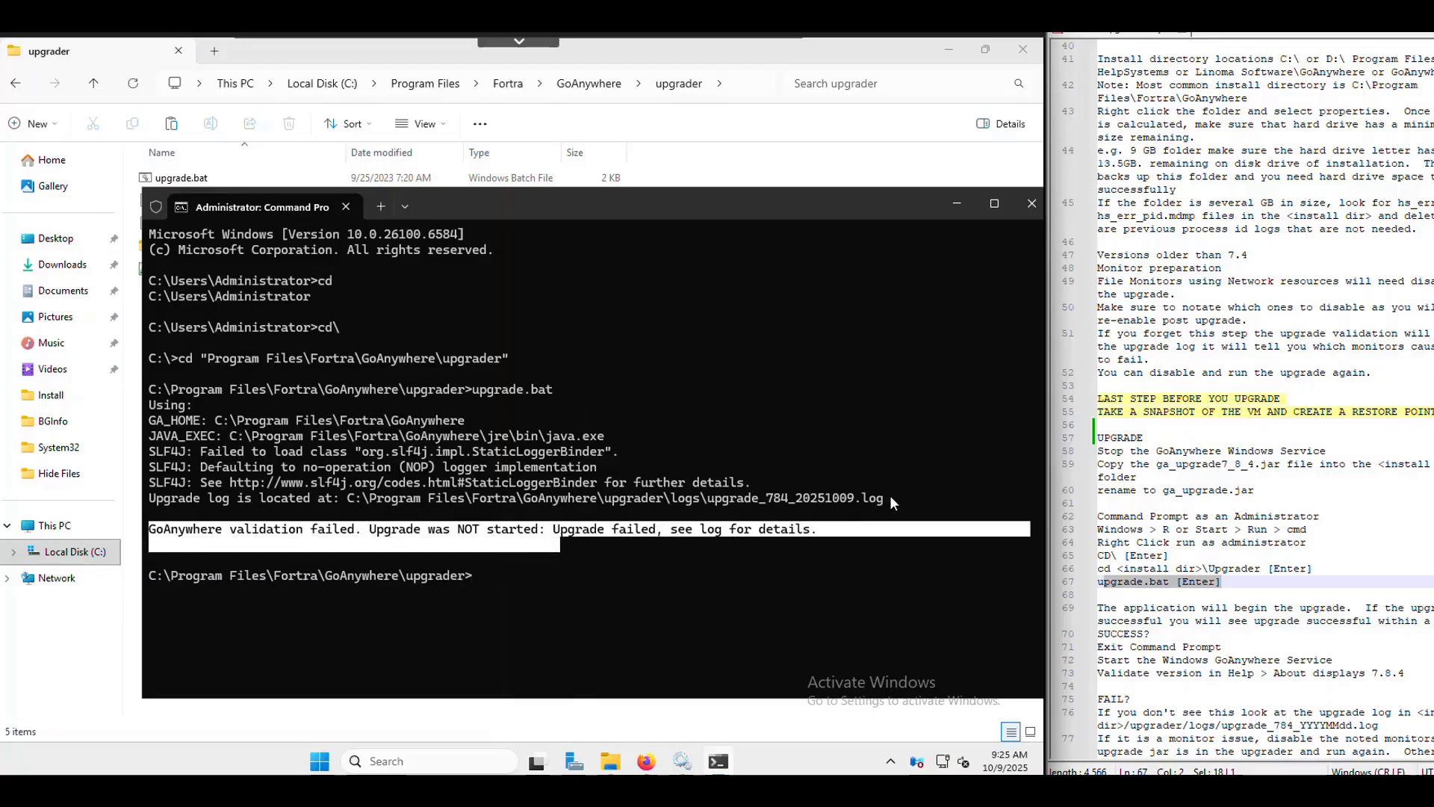
{"action": "left_click_drag", "start_coordinate": [890, 499], "coordinate": [708, 499]}
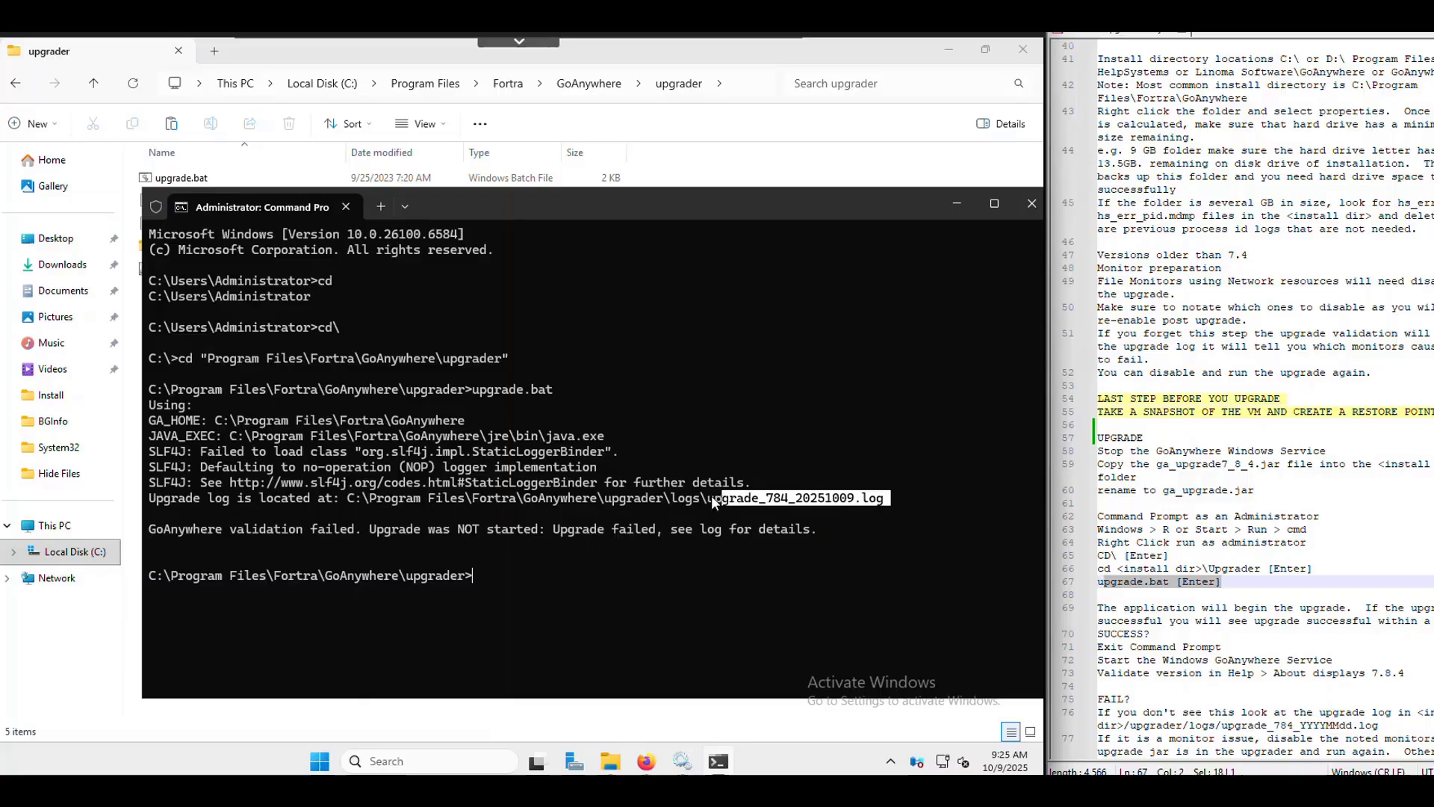
{"action": "left_click", "coordinate": [609, 765]}
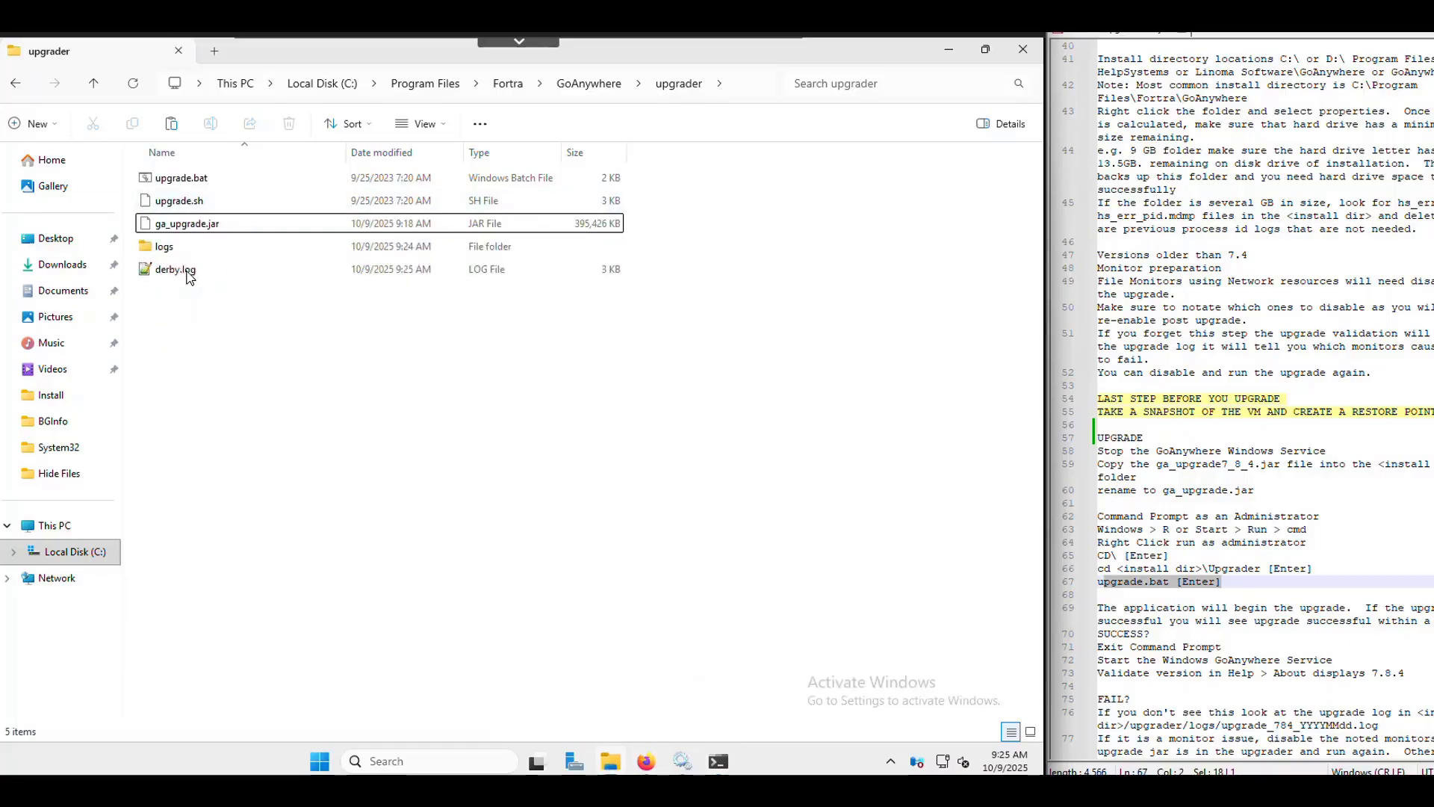
- Open upgrade_784_20251009.log from the logs folder and search it for 'mon'
{"action": "double_click", "coordinate": [165, 248]}
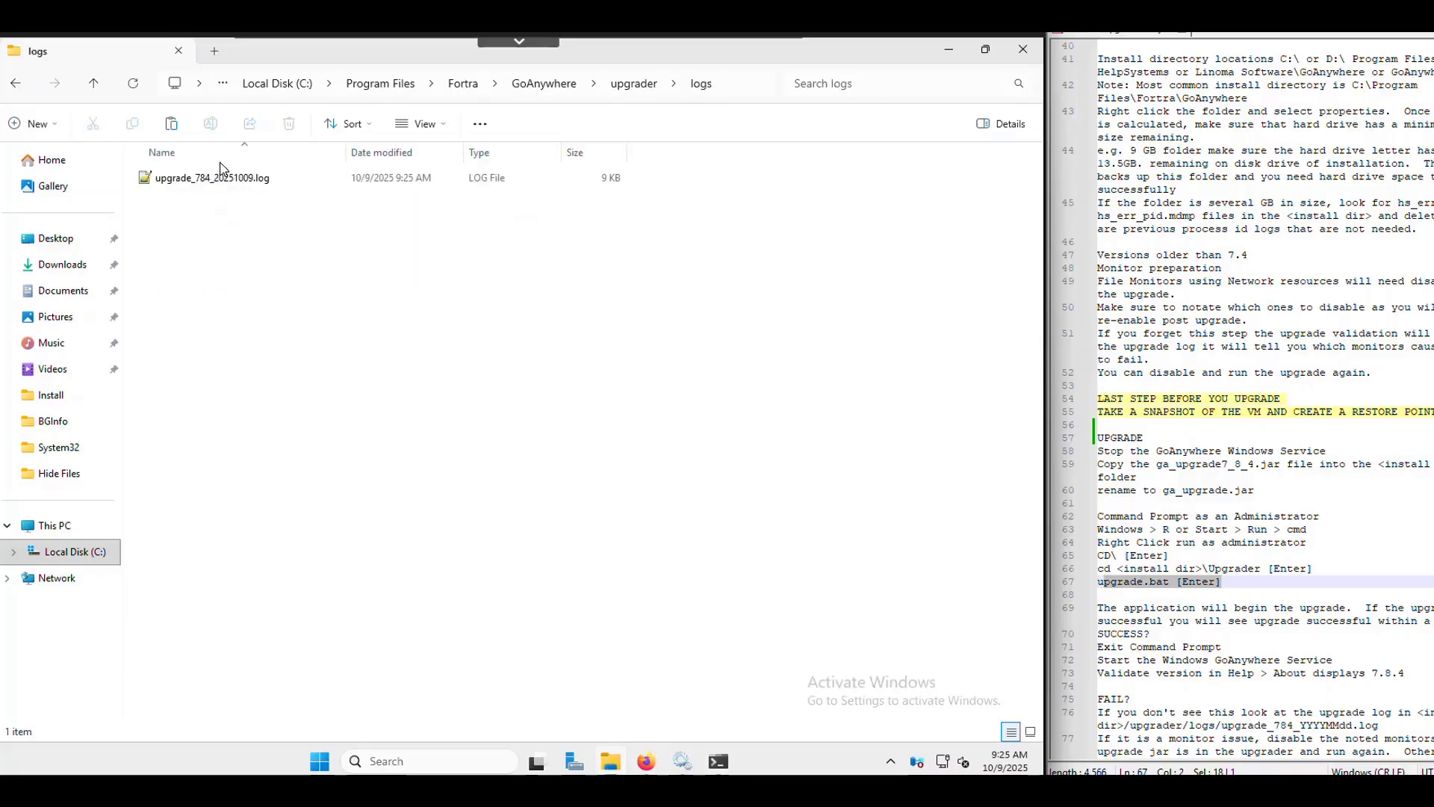
{"action": "double_click", "coordinate": [235, 182]}
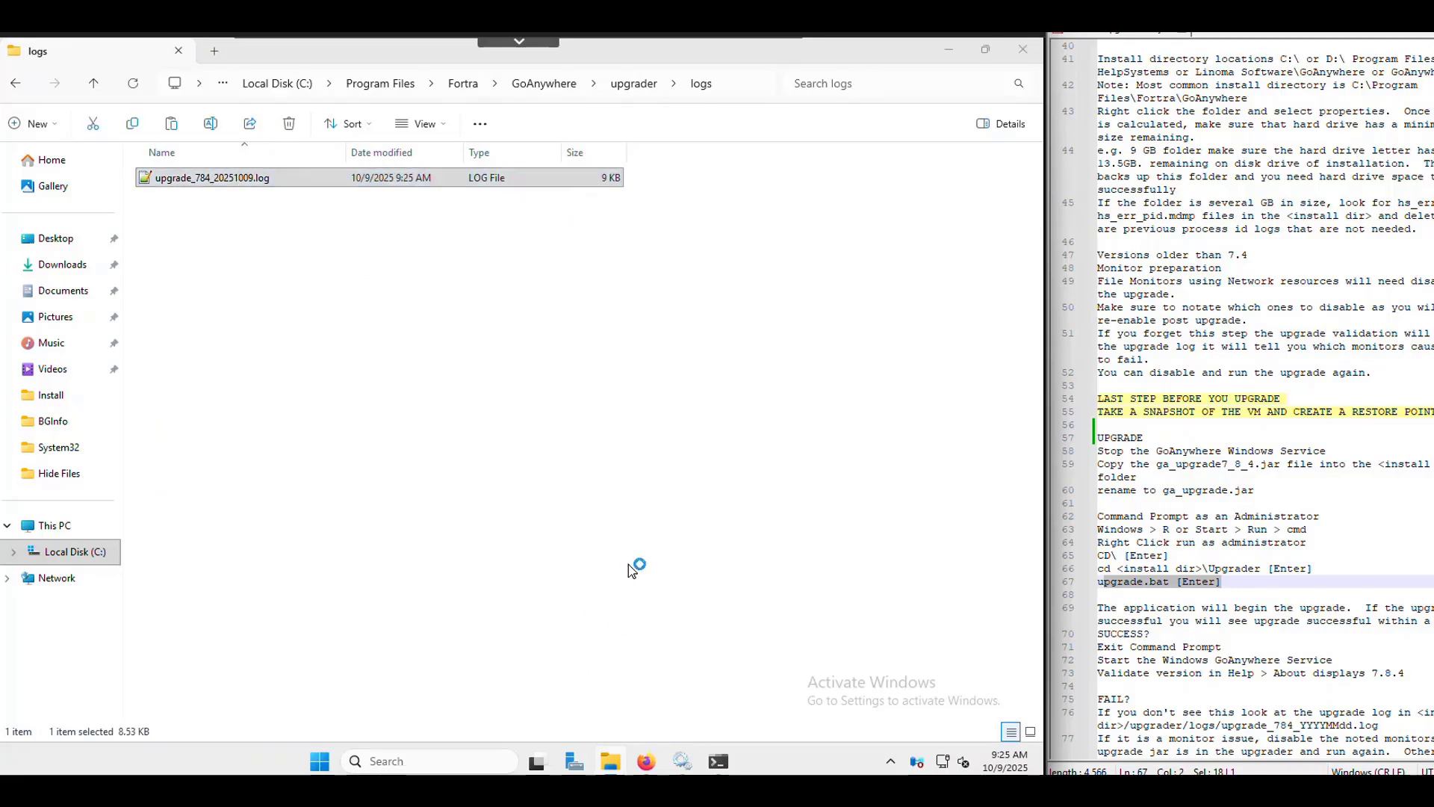
{"action": "left_click", "coordinate": [679, 532]}
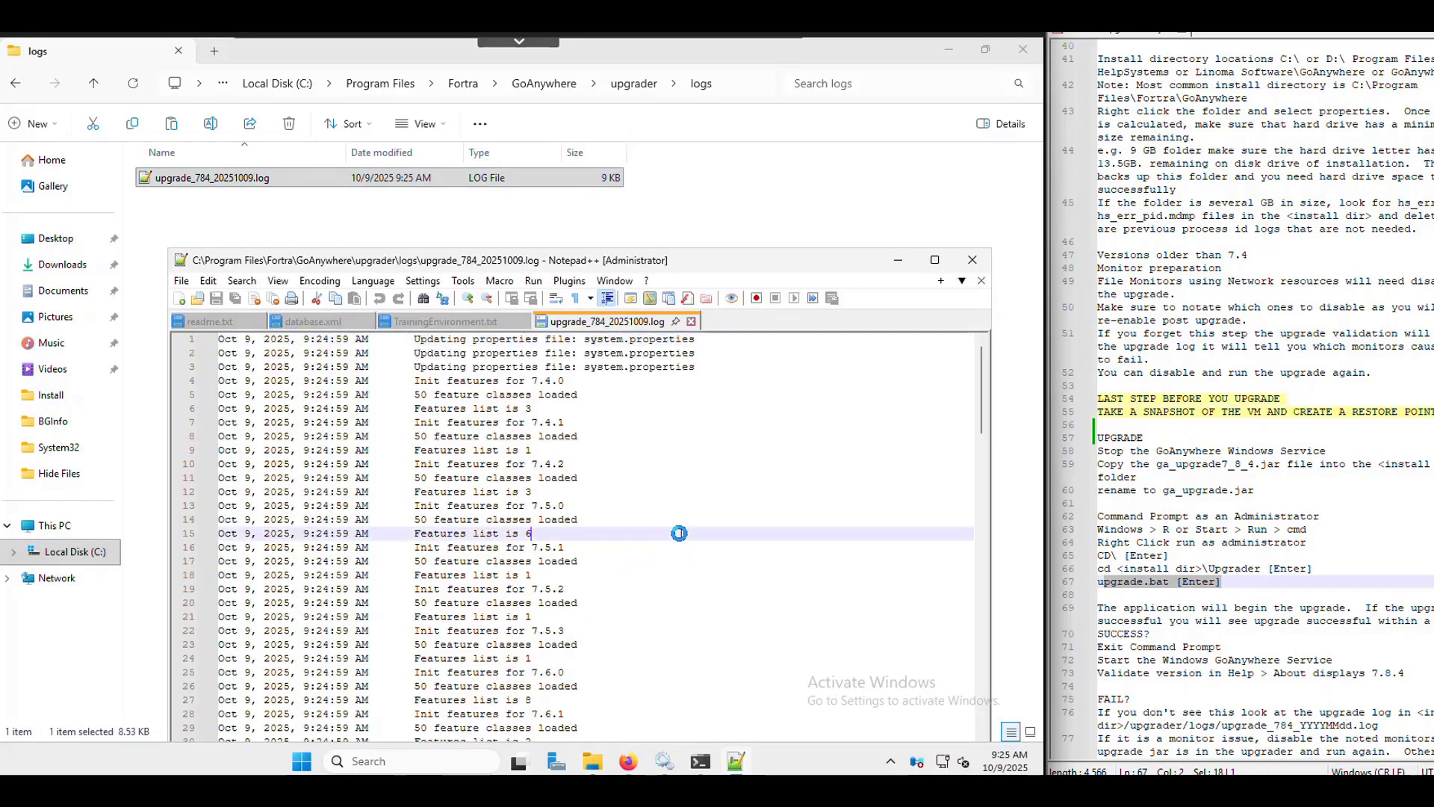
{"action": "key", "text": "ctrl+f"}
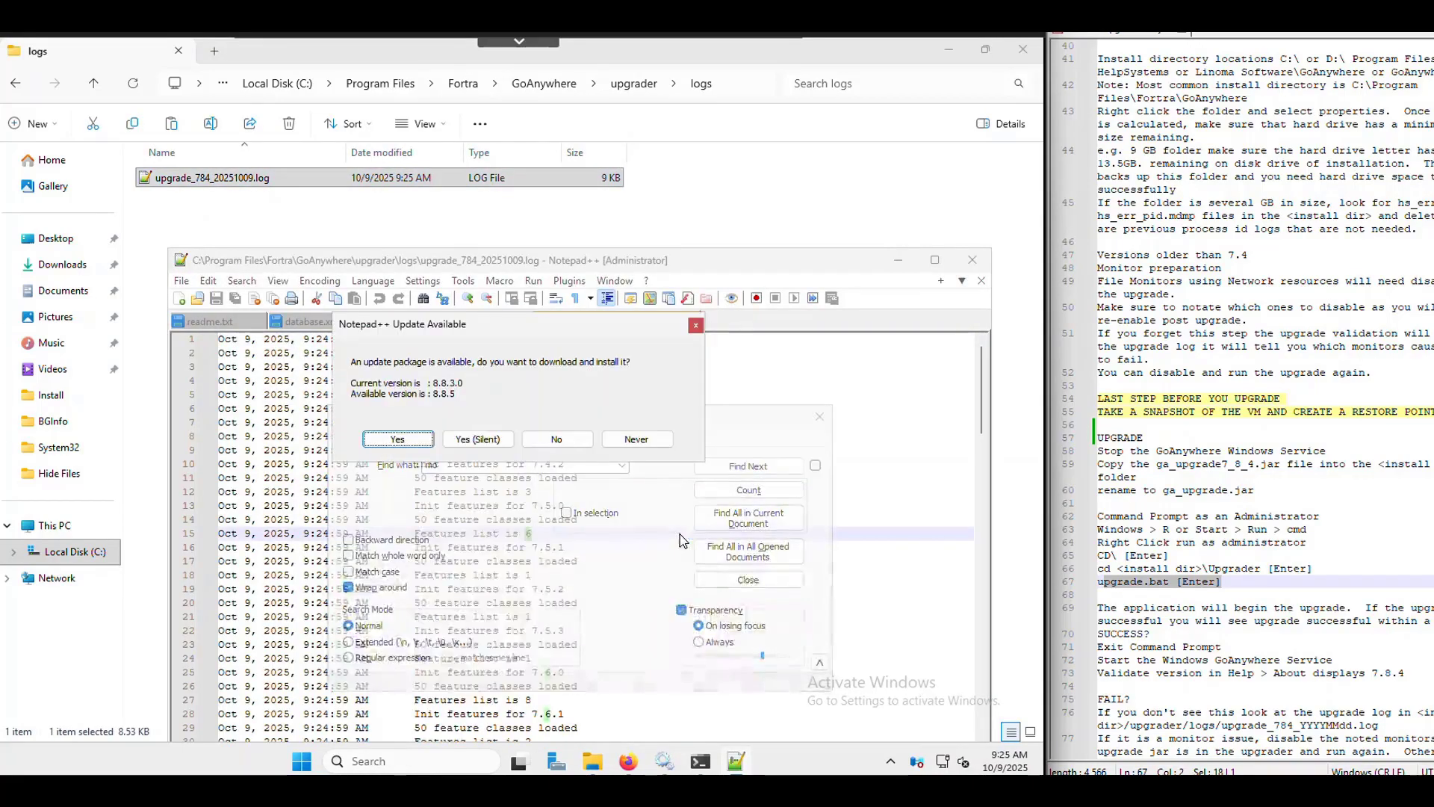
{"action": "left_click", "coordinate": [590, 444]}
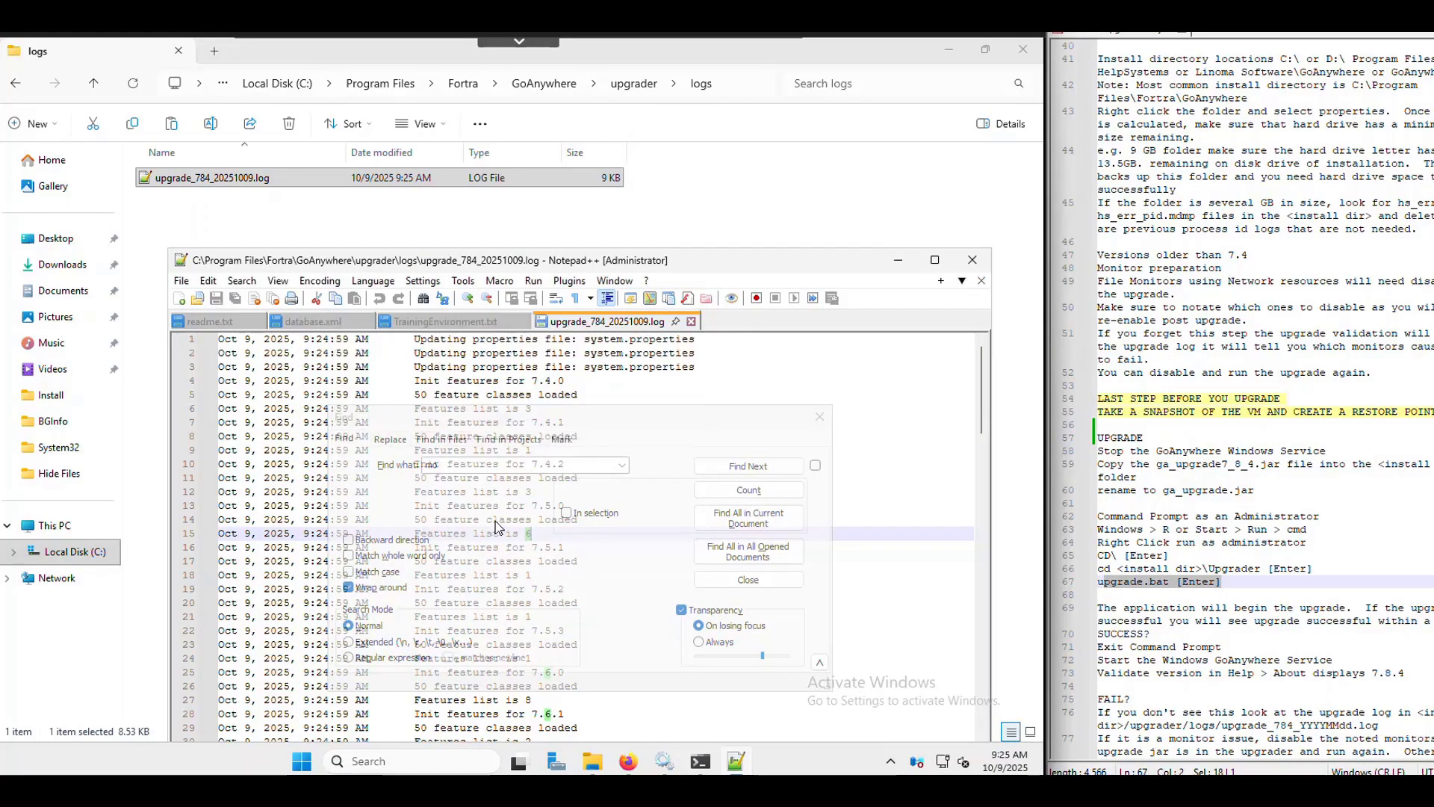
{"action": "left_click", "coordinate": [470, 469]}
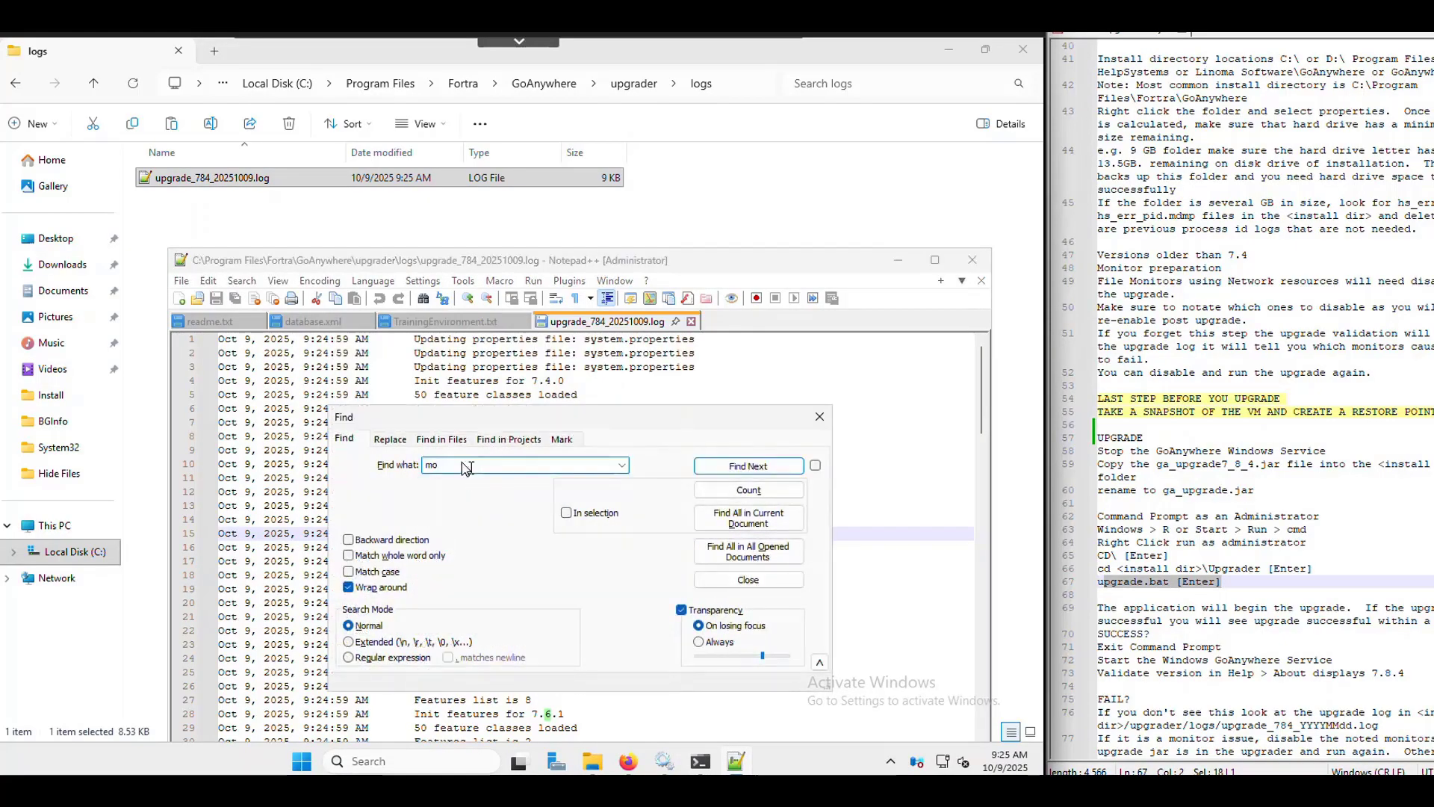
{"action": "left_click", "coordinate": [793, 467]}
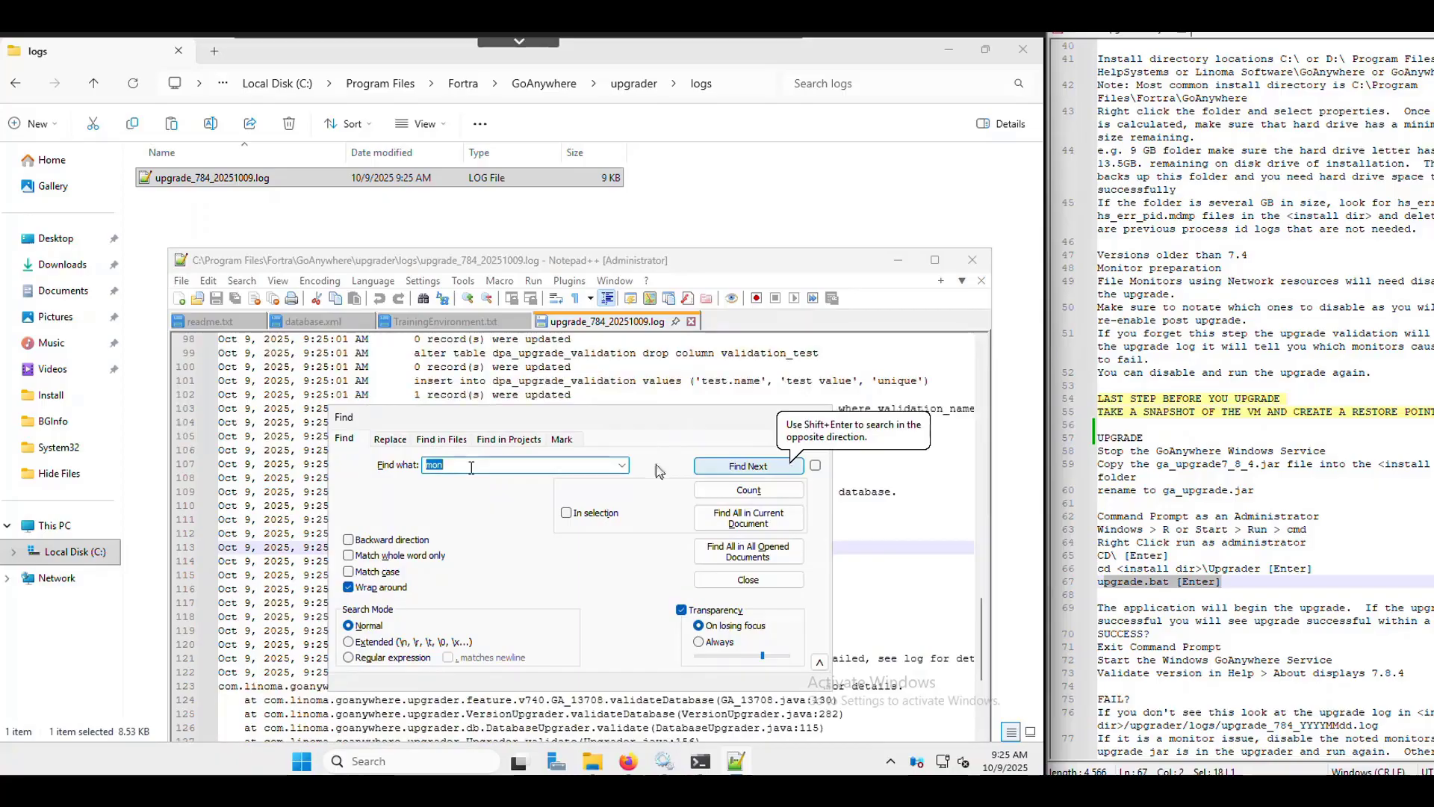
- Mark the Network Share Monitor and validation failed lines, then select the monitor to disable
{"action": "left_click", "coordinate": [920, 586]}
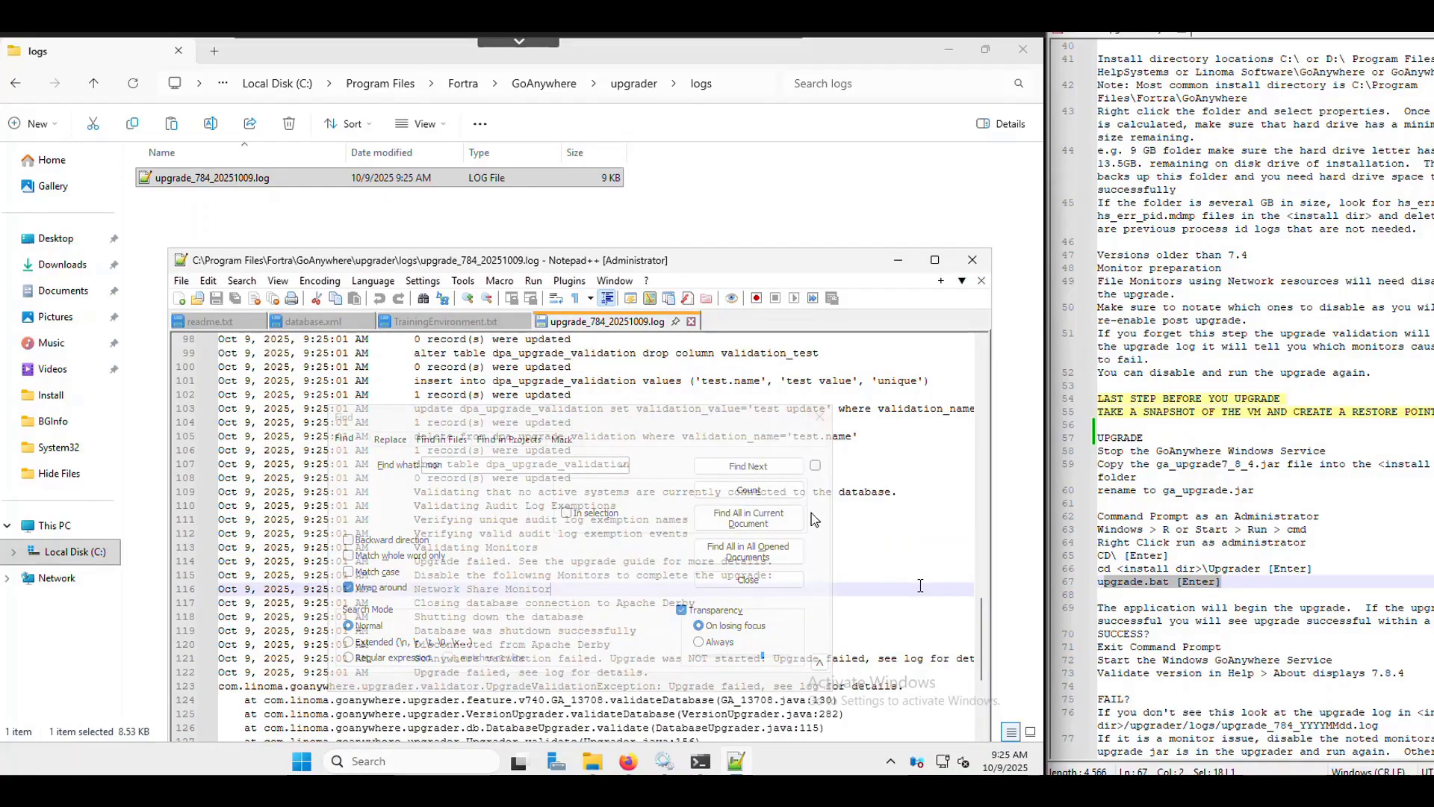
{"action": "left_click", "coordinate": [821, 421]}
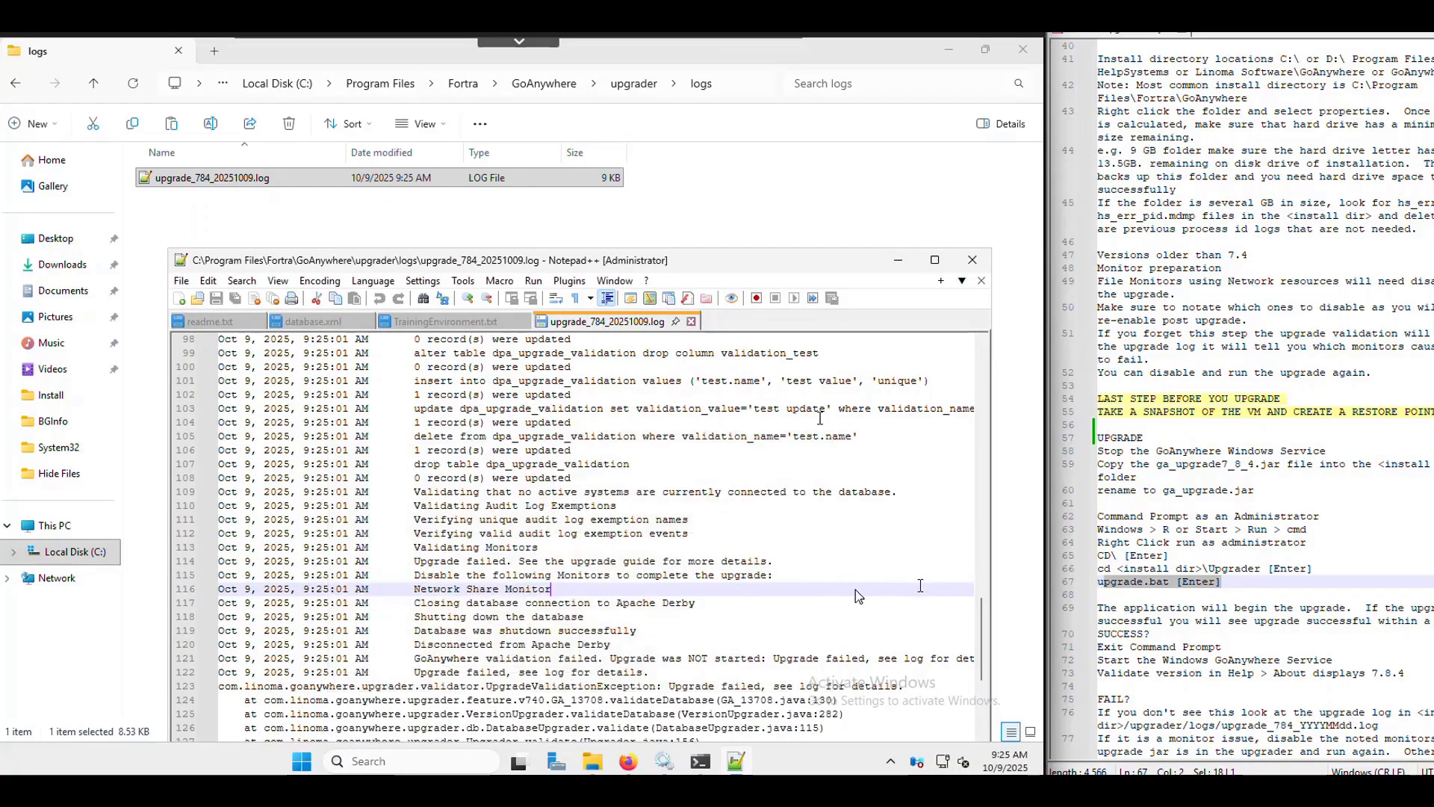
{"action": "scroll", "coordinate": [747, 575], "scroll_direction": "down", "scroll_amount": 1}
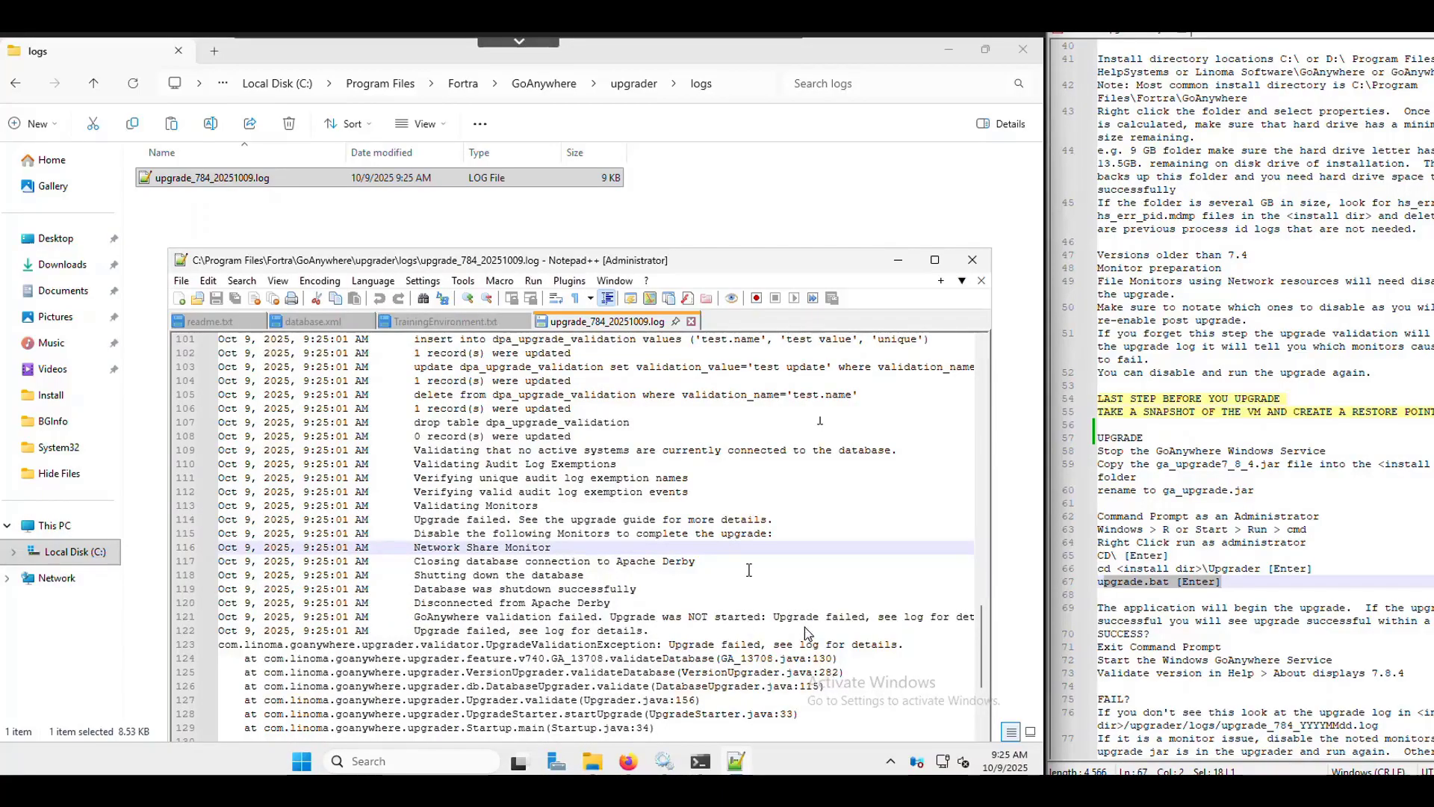
{"action": "left_click", "coordinate": [762, 619]}
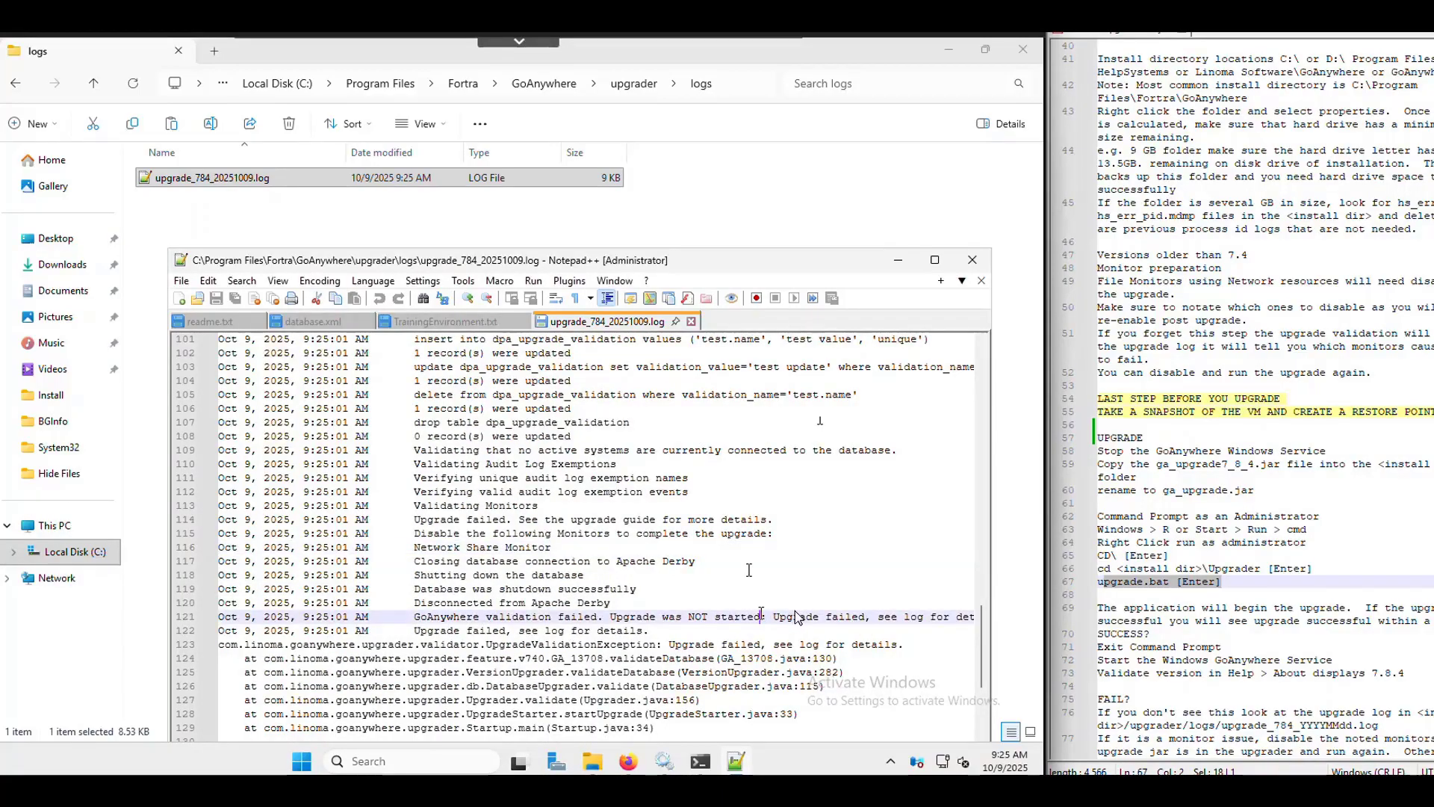
{"action": "scroll", "coordinate": [762, 619], "scroll_direction": "down", "scroll_amount": 5}
{"action": "scroll", "coordinate": [504, 523], "scroll_direction": "up", "scroll_amount": 4}
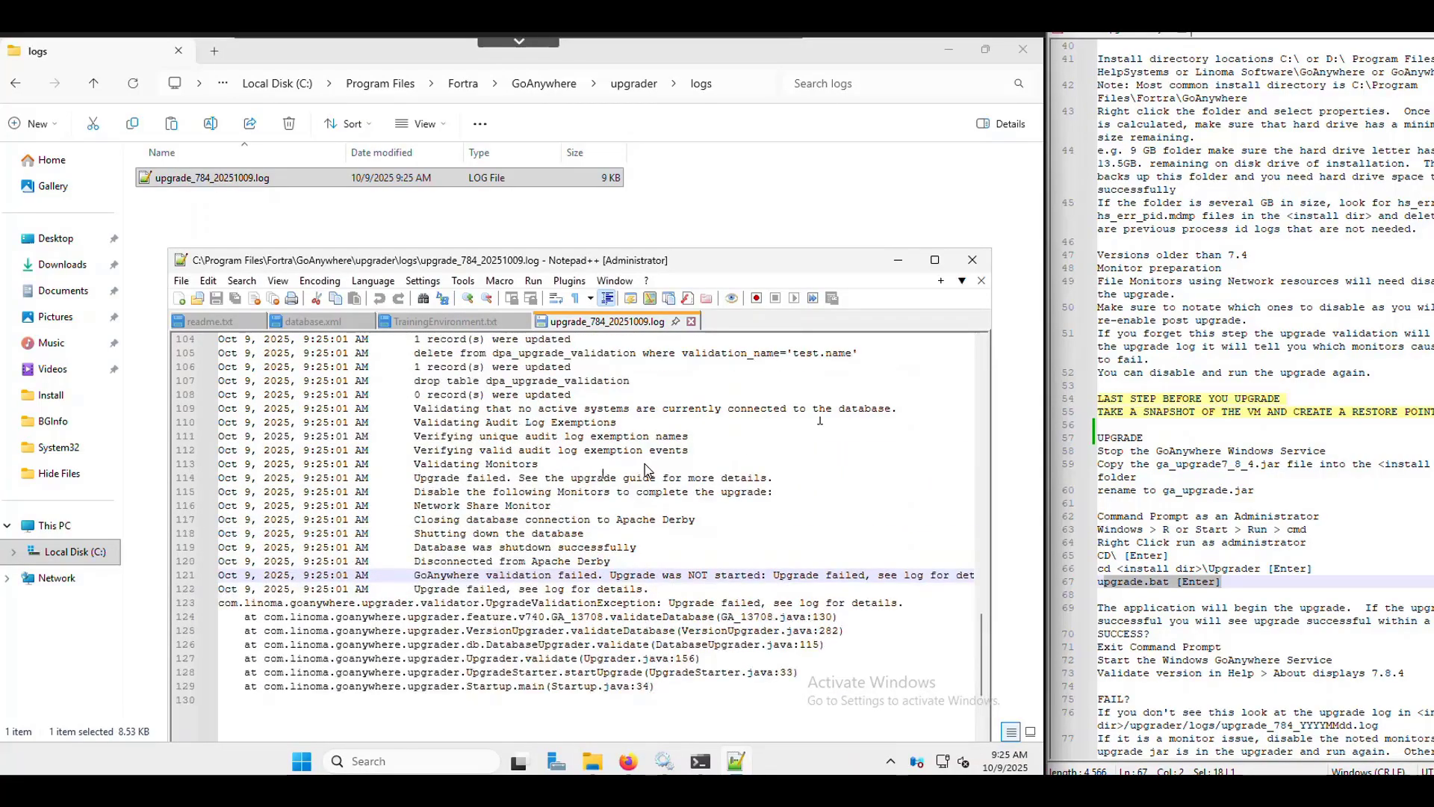
{"action": "scroll", "coordinate": [650, 469], "scroll_direction": "up", "scroll_amount": 2}
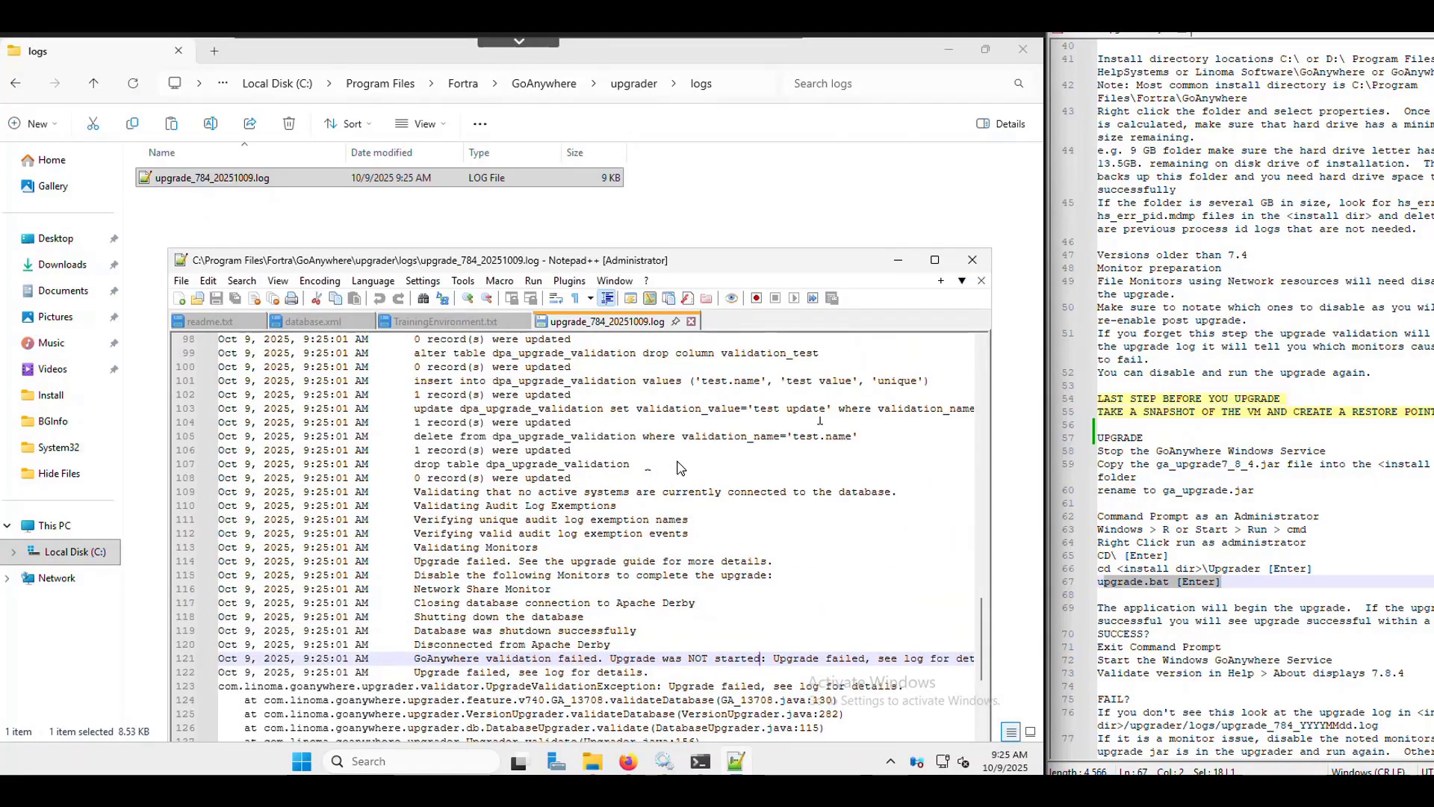
{"action": "left_click", "coordinate": [435, 577]}
{"action": "left_click_drag", "start_coordinate": [415, 575], "coordinate": [562, 590]}
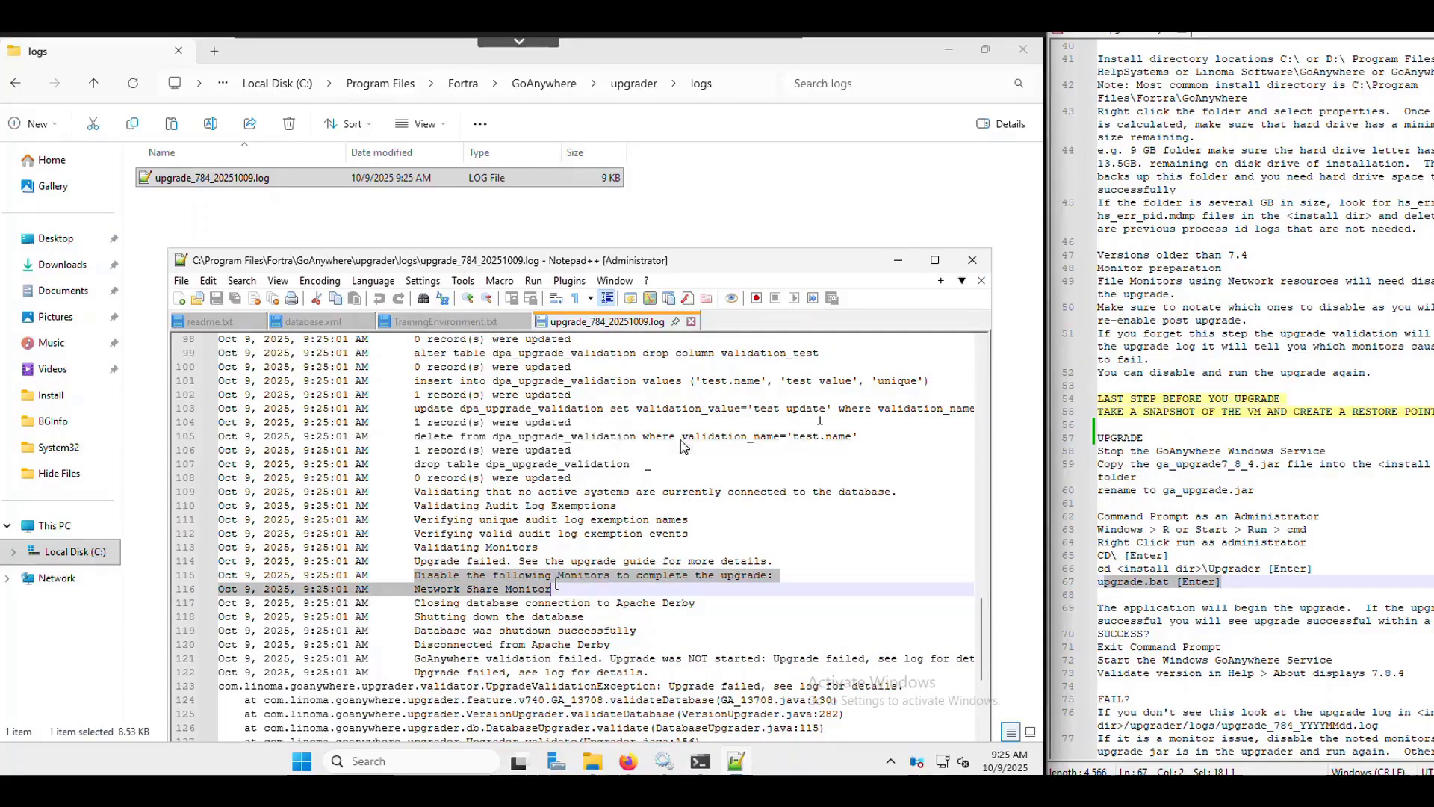
- Go back up to the upgrader folder and select ga_upgrade.jar
{"action": "left_click", "coordinate": [637, 96]}
{"action": "left_click", "coordinate": [636, 92]}
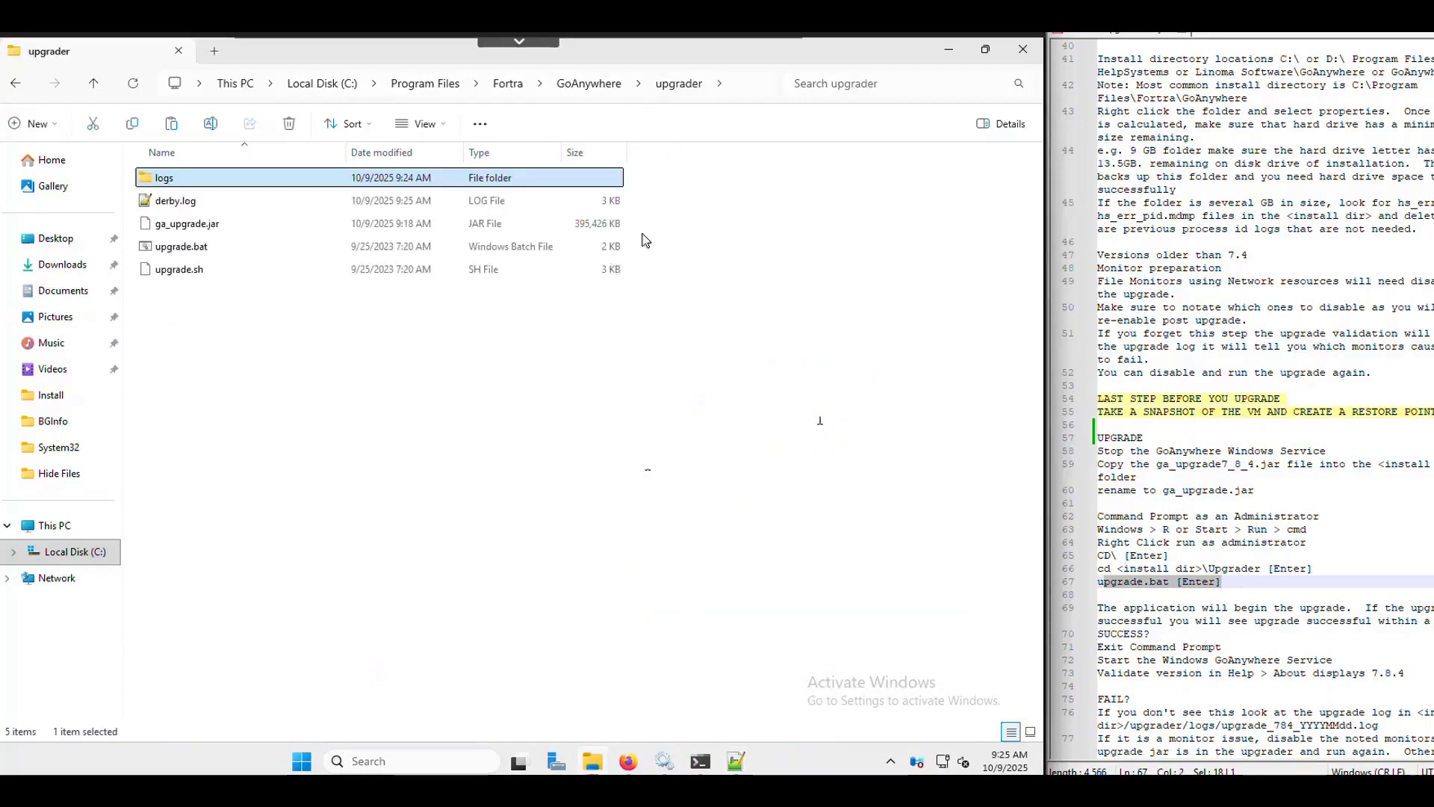
{"action": "left_click", "coordinate": [203, 226]}
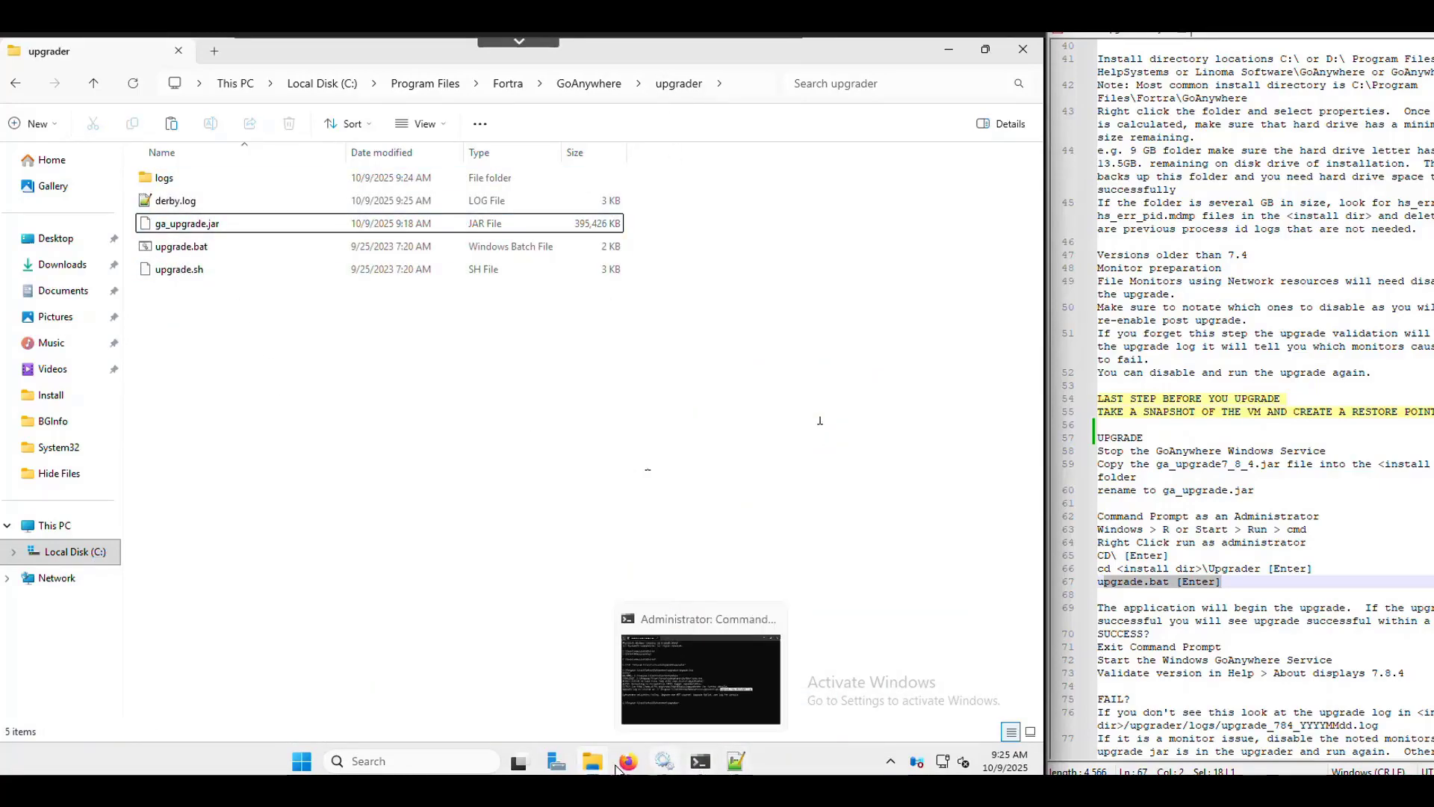
- Start the GoAnywhere service in Services and reposition the File Explorer window
{"action": "mouse_move", "coordinate": [630, 768]}
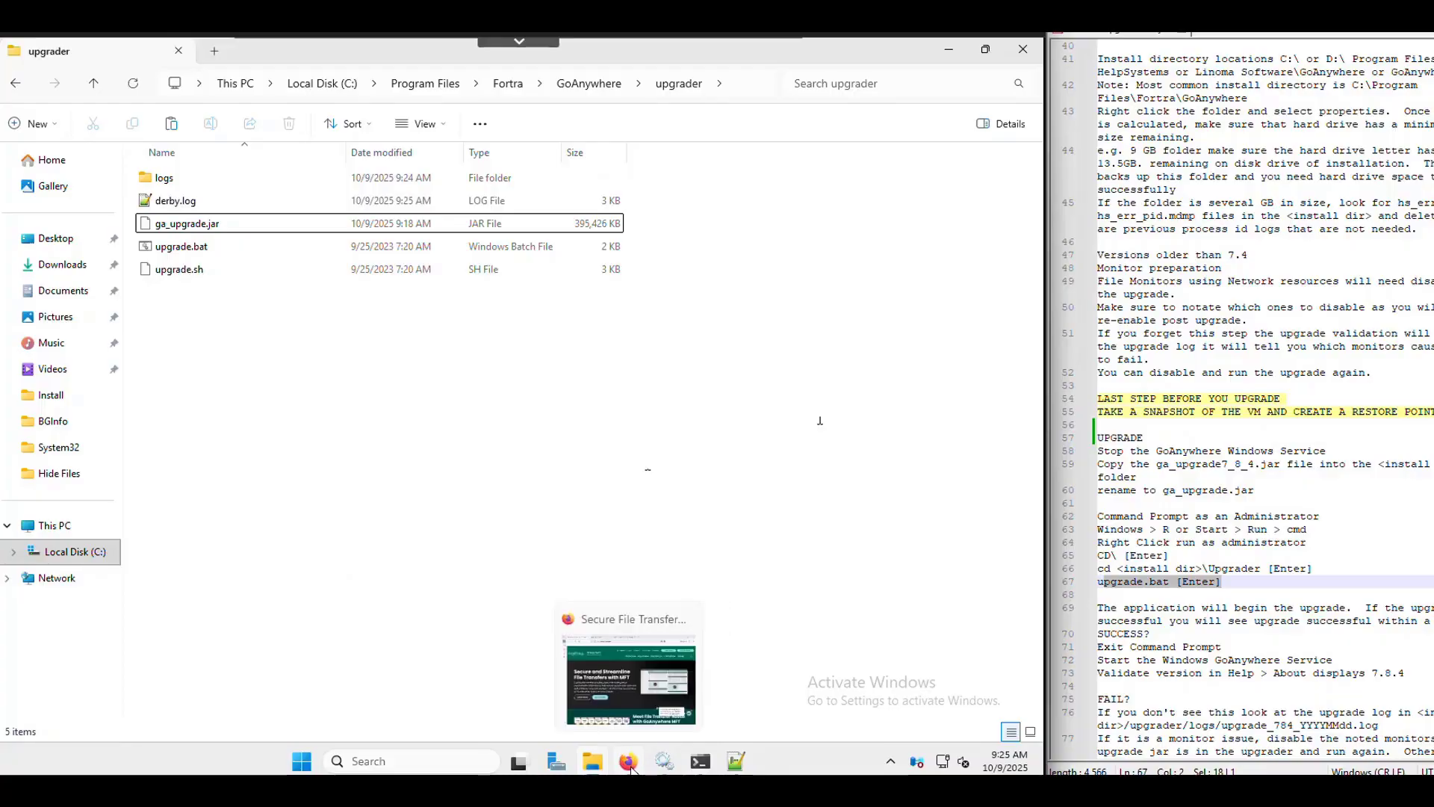
{"action": "left_click", "coordinate": [641, 628]}
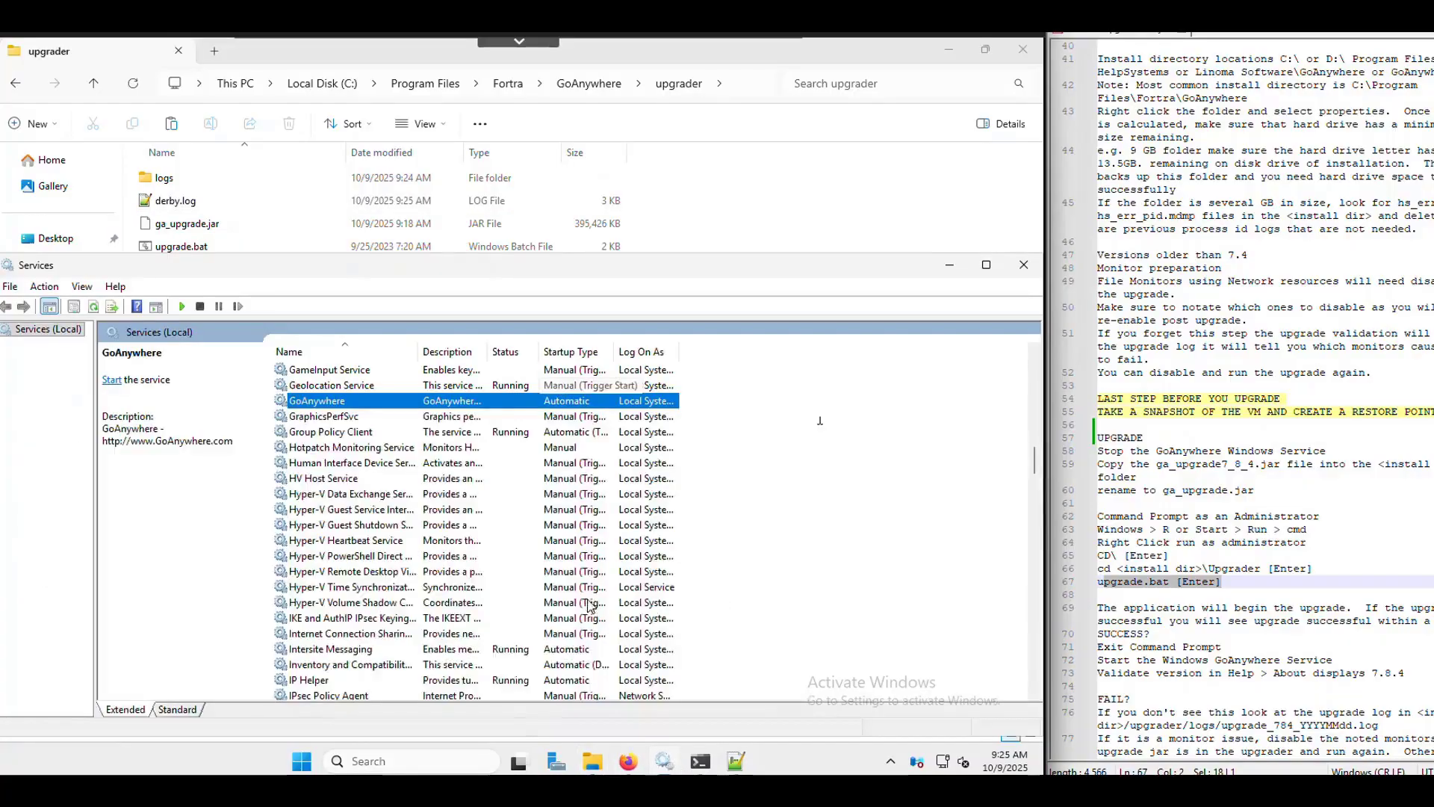
{"action": "right_click", "coordinate": [384, 402]}
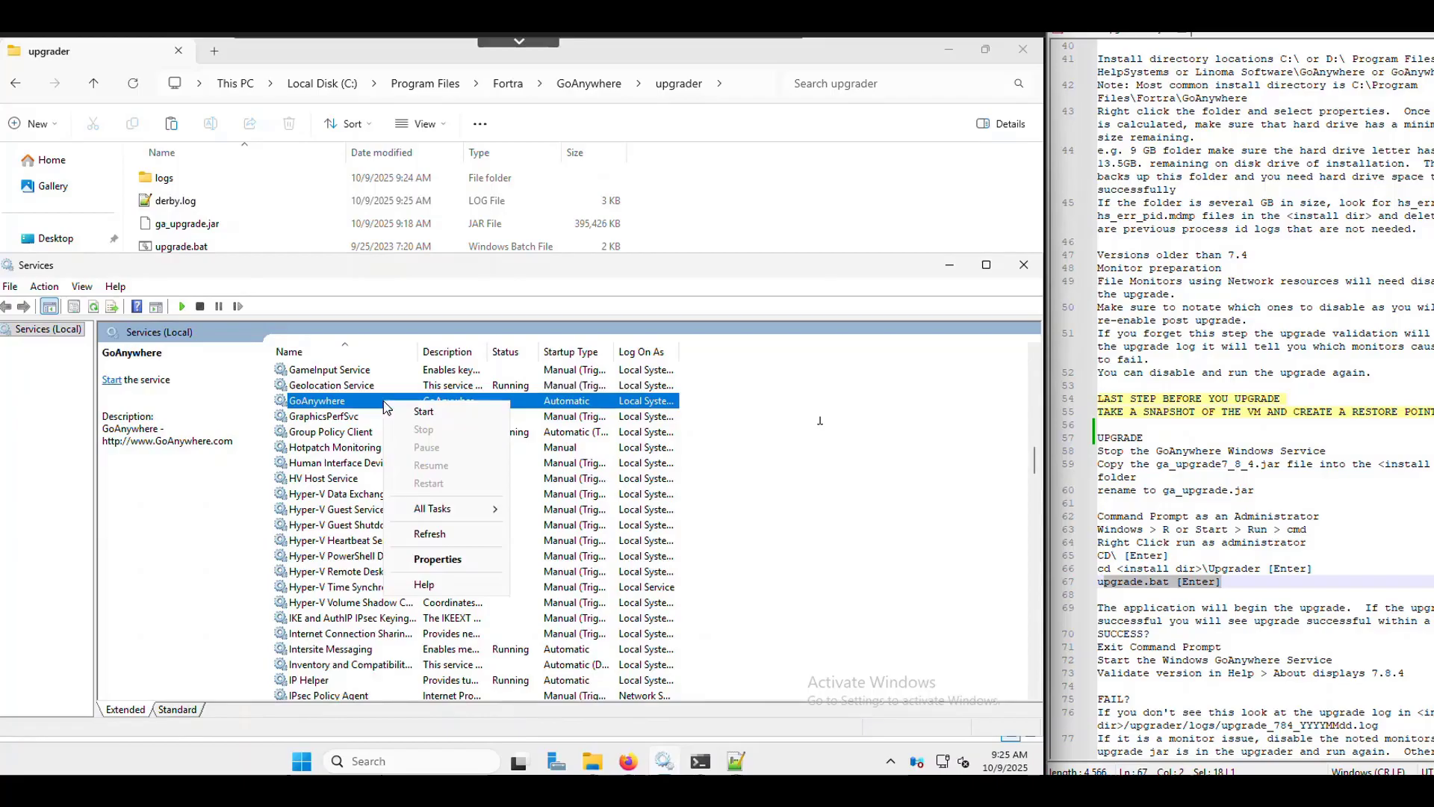
{"action": "left_click", "coordinate": [436, 410]}
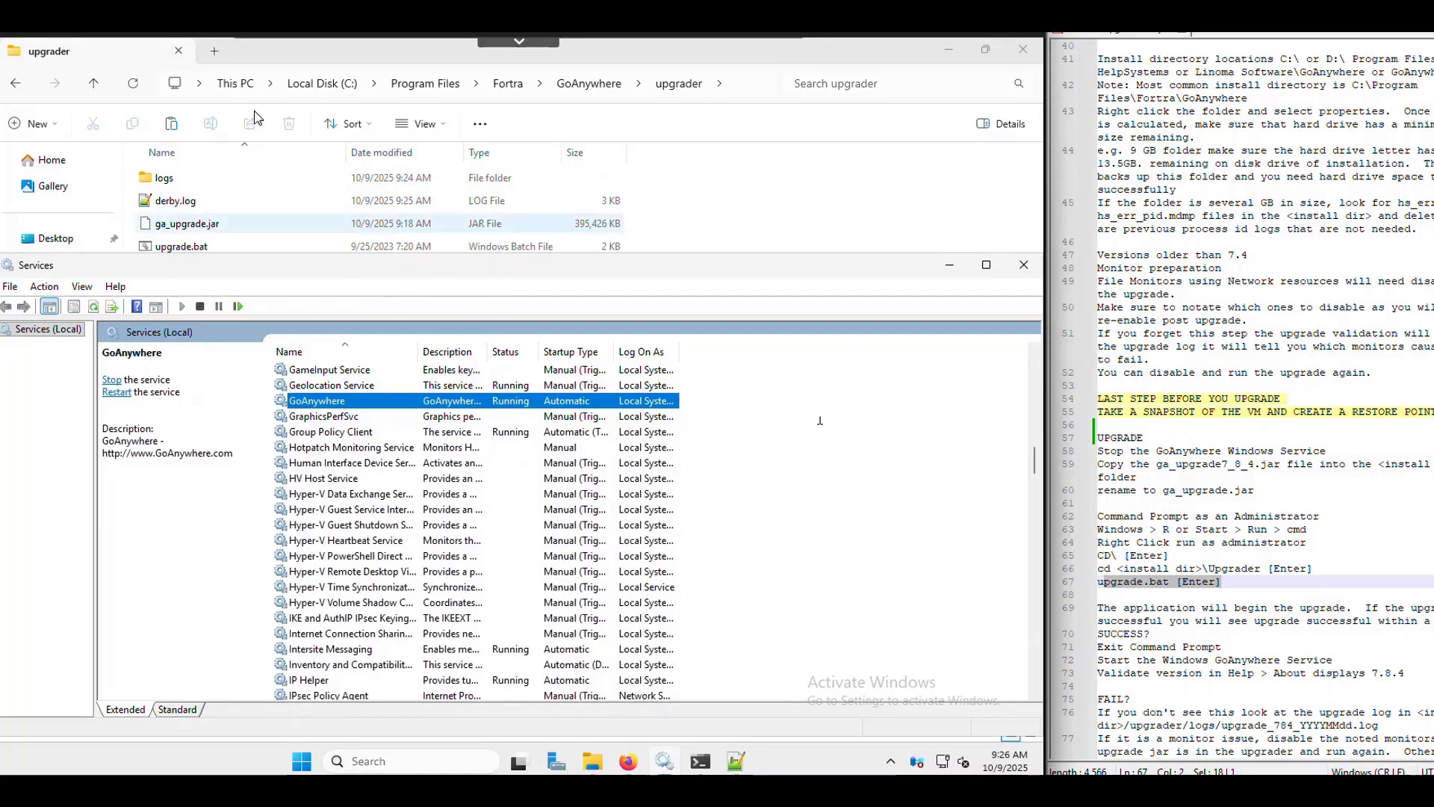
{"action": "left_click_drag", "start_coordinate": [252, 55], "coordinate": [270, 123]}
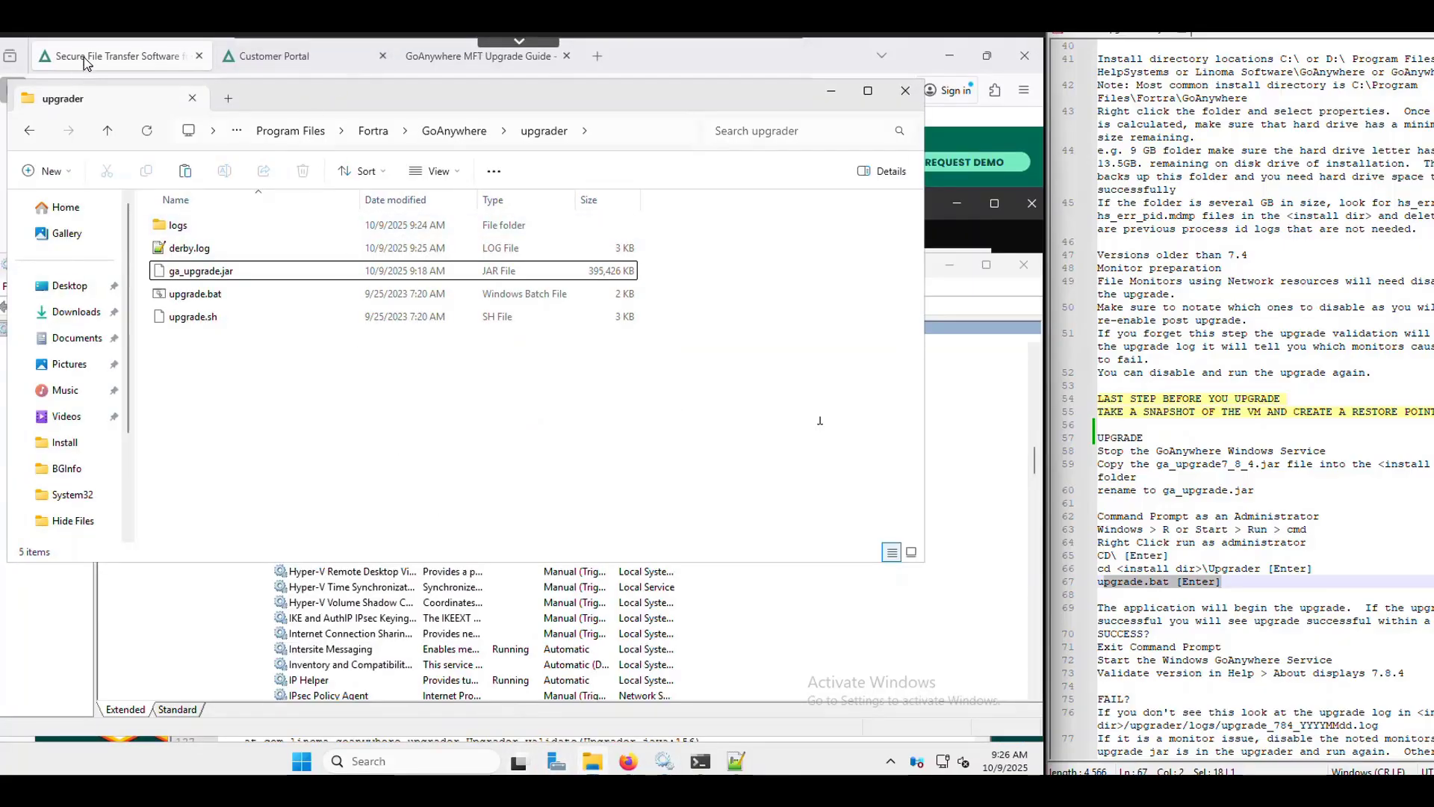
- In a new Firefox tab, load the GoAnywhere bookmark and replace the URL with localhost:8000/goanywhere
{"action": "left_click", "coordinate": [479, 69]}
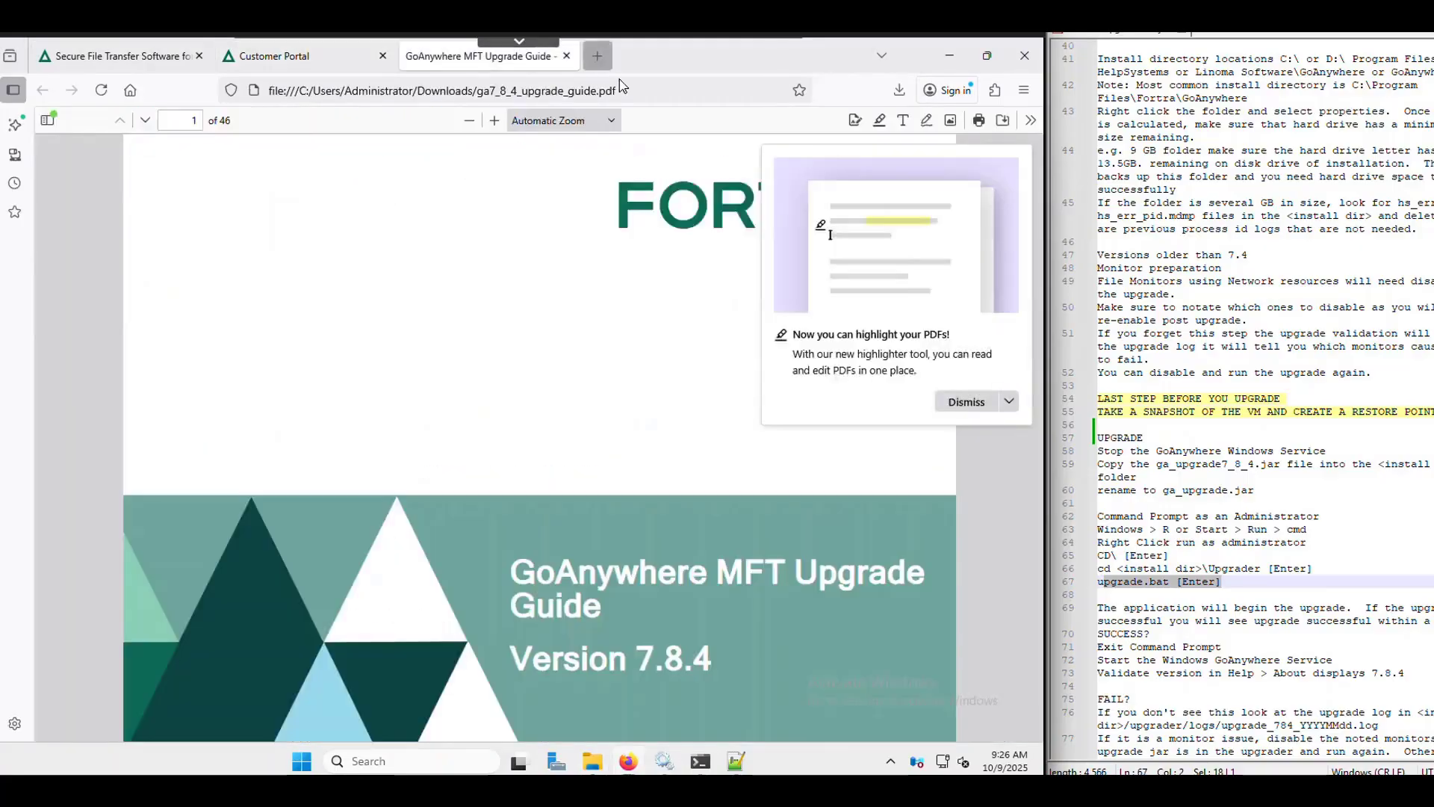
{"action": "left_click", "coordinate": [596, 60]}
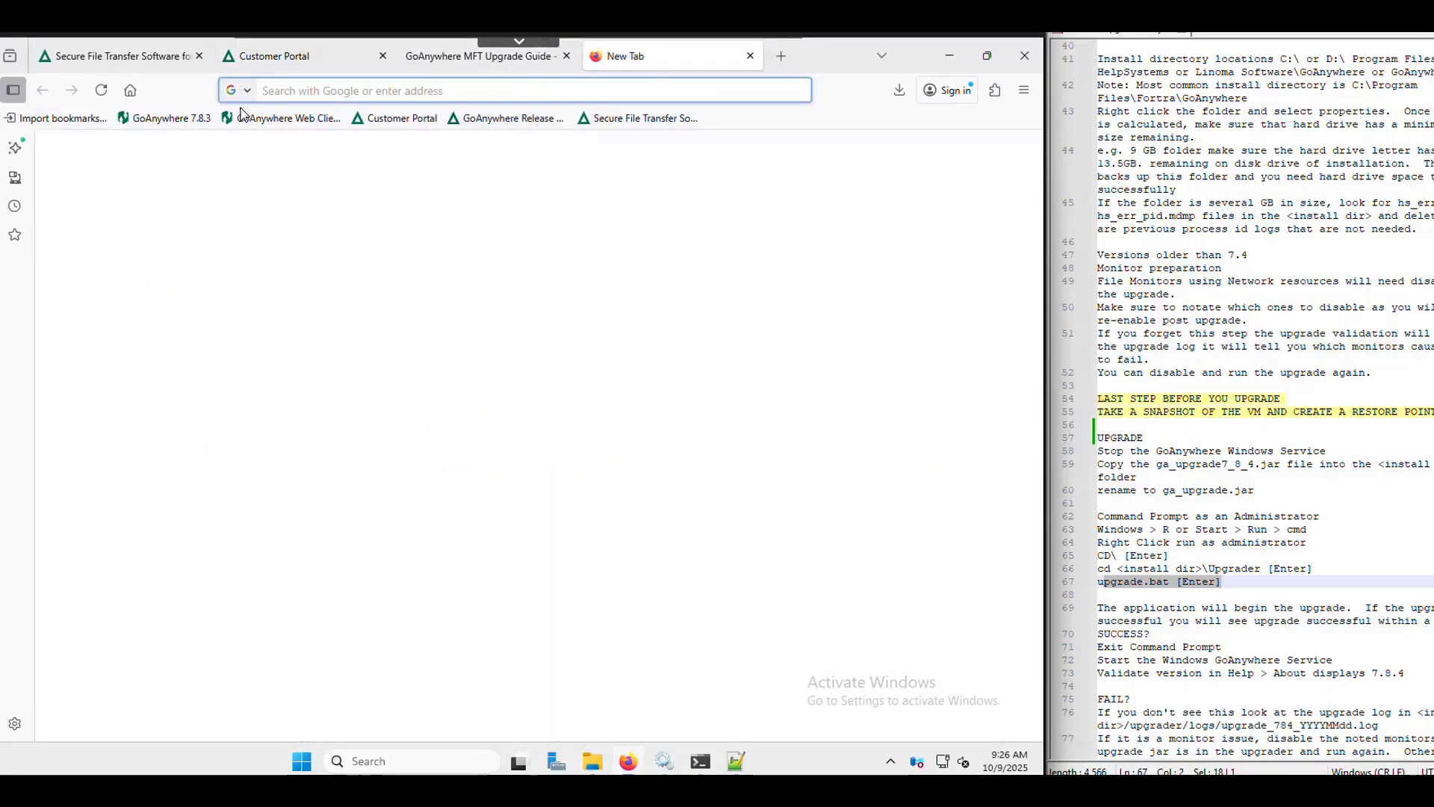
{"action": "left_click", "coordinate": [141, 125]}
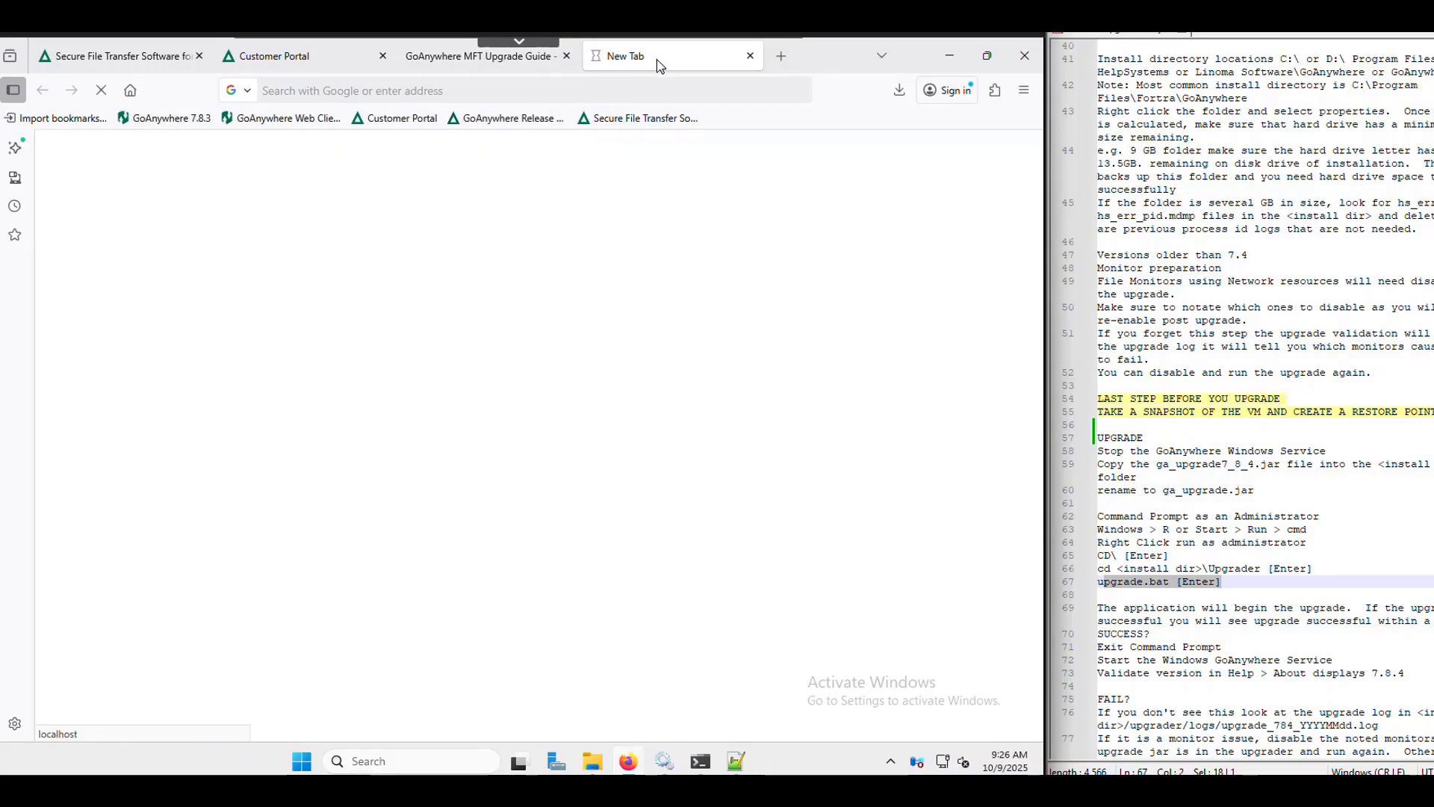
{"action": "left_click", "coordinate": [393, 85]}
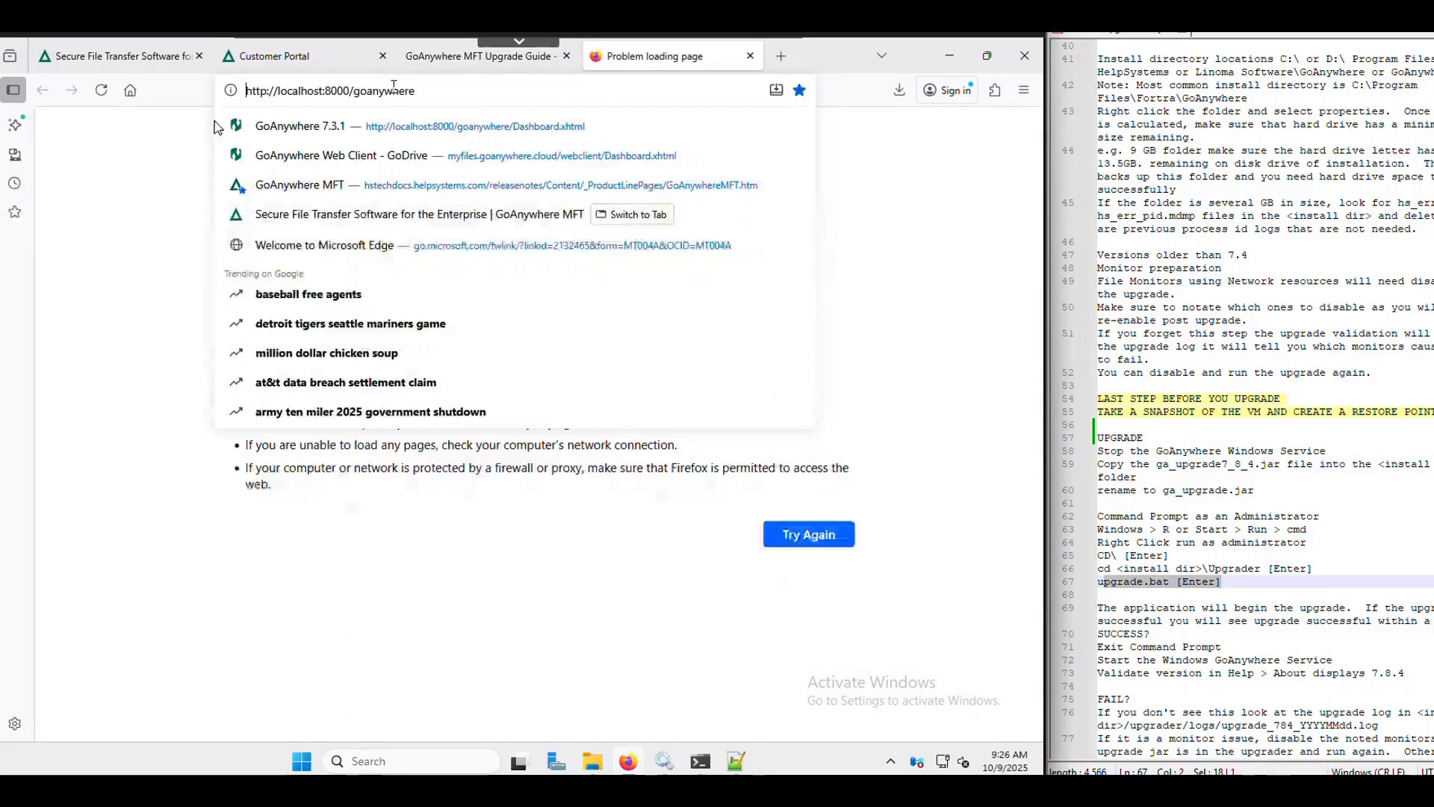
{"action": "left_click", "coordinate": [332, 128]}
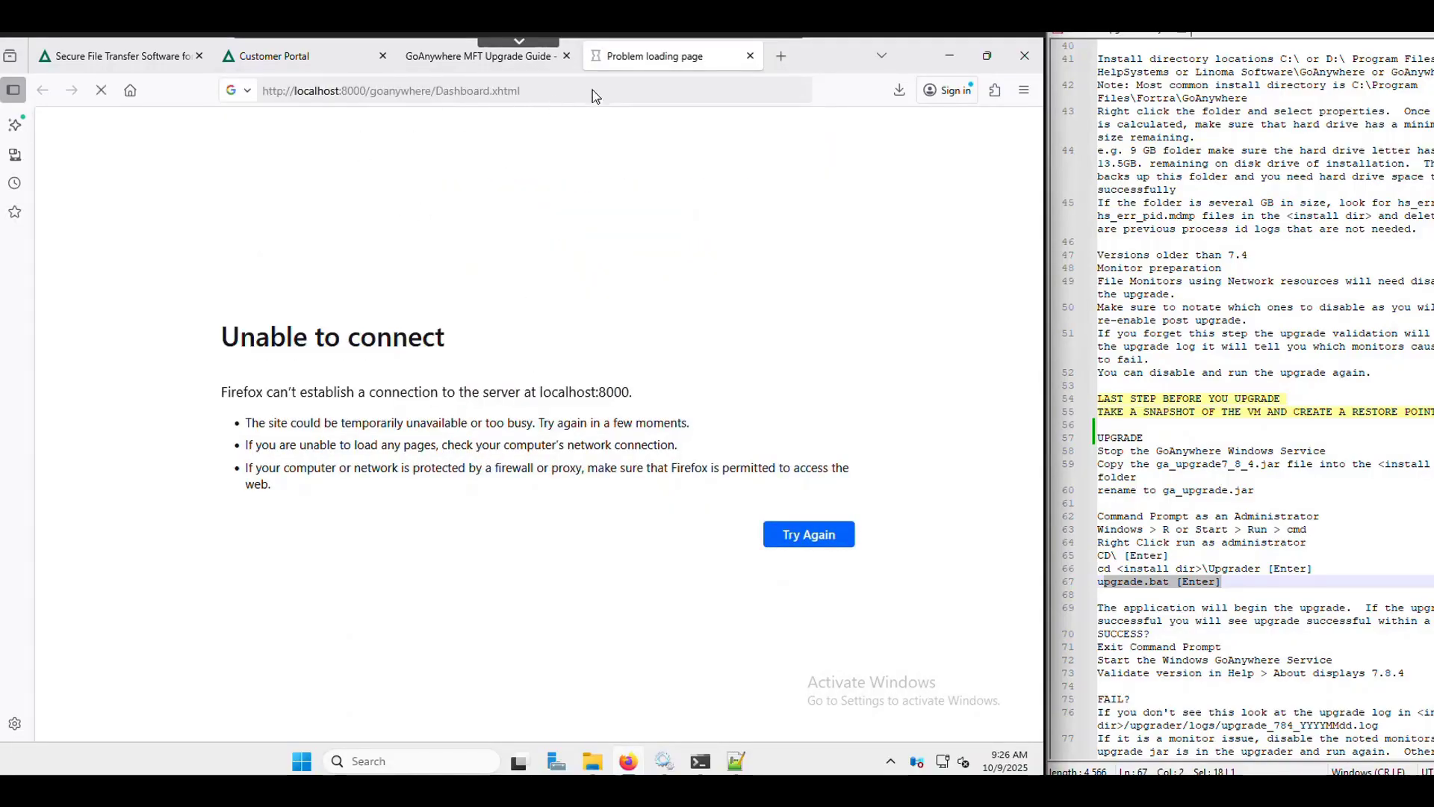
{"action": "left_click", "coordinate": [554, 95]}
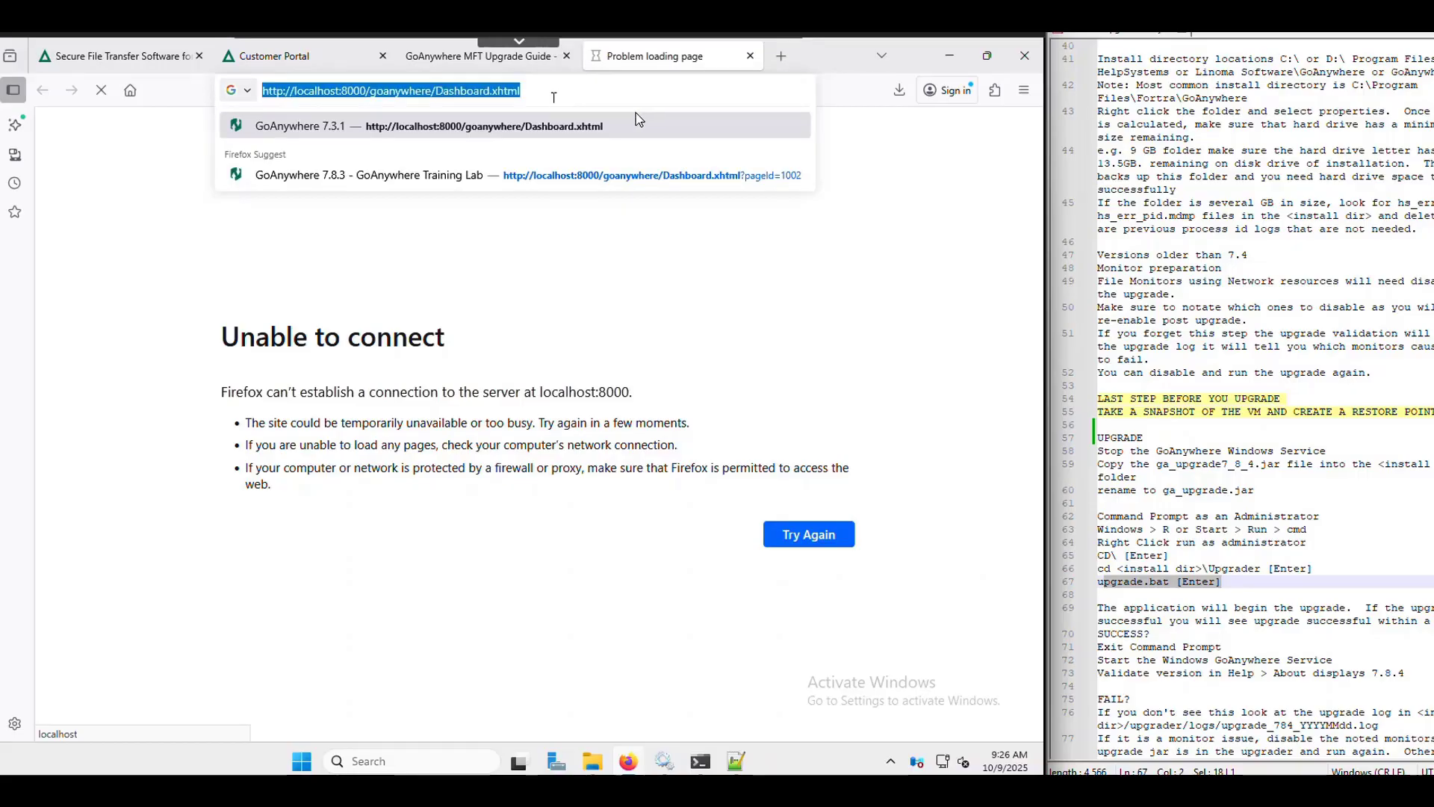
{"action": "type", "text": "http://localhost:8000/goanywhere"}
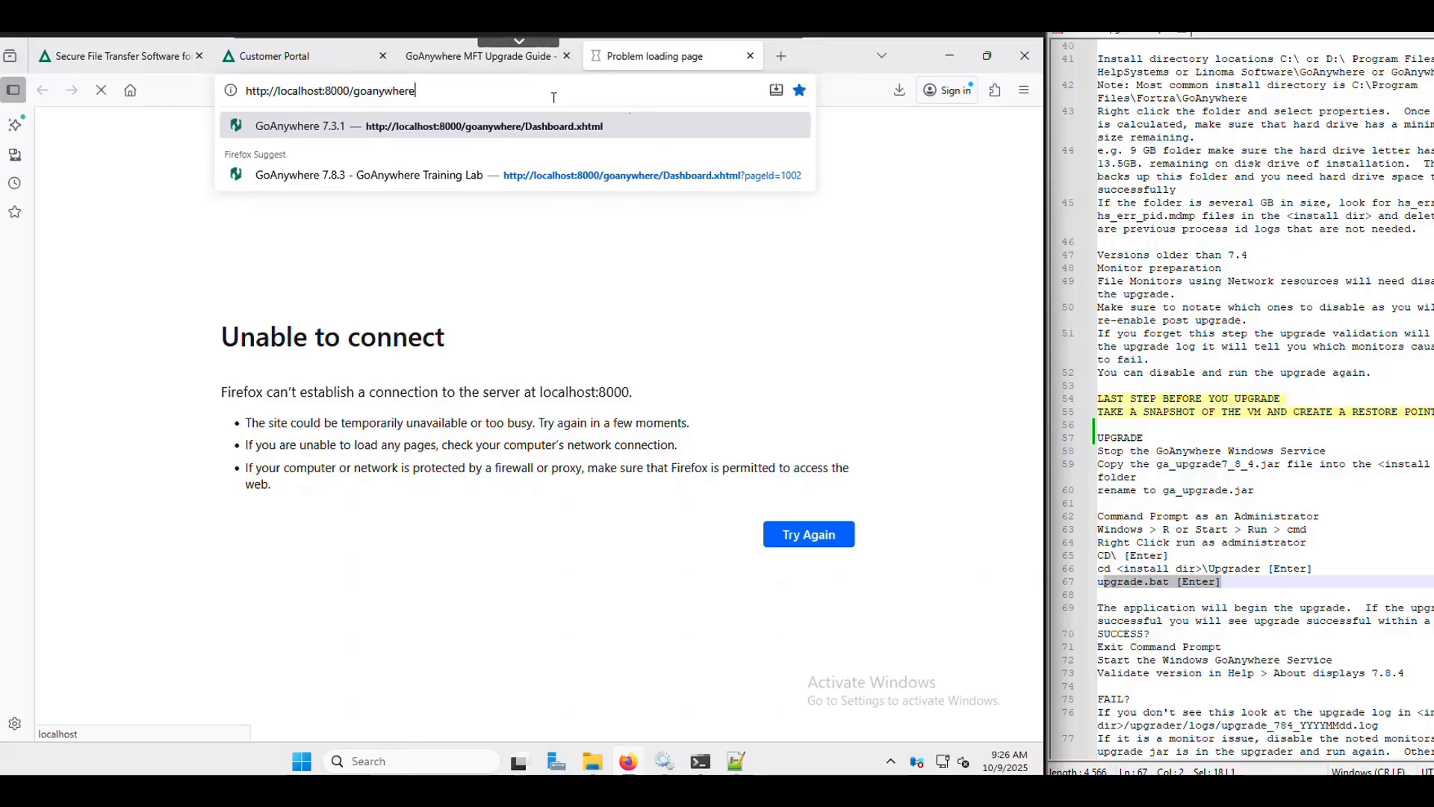
- Refresh the Services list, then reload the GoAnywhere admin page in Firefox
{"action": "left_click", "coordinate": [664, 761]}
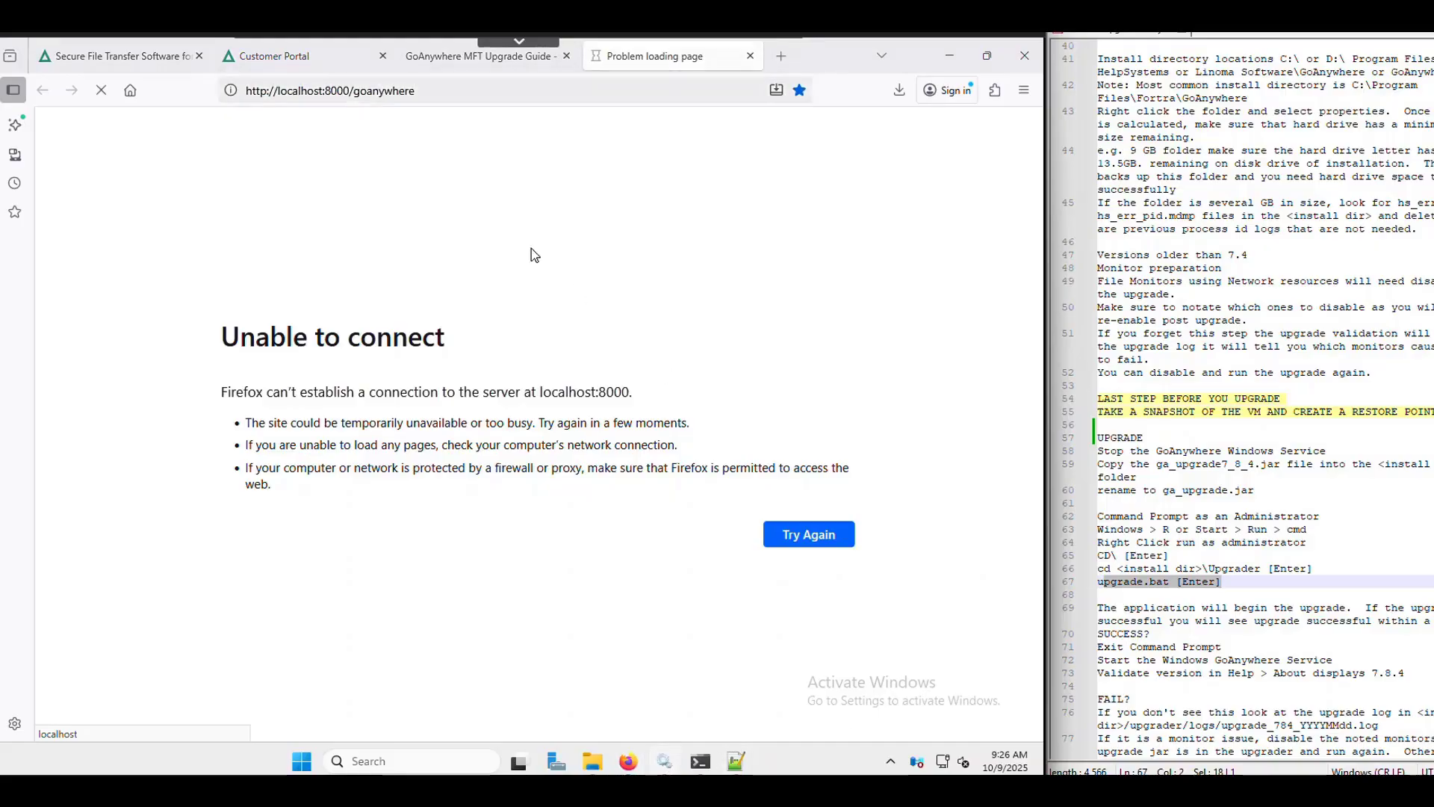
{"action": "right_click", "coordinate": [400, 409]}
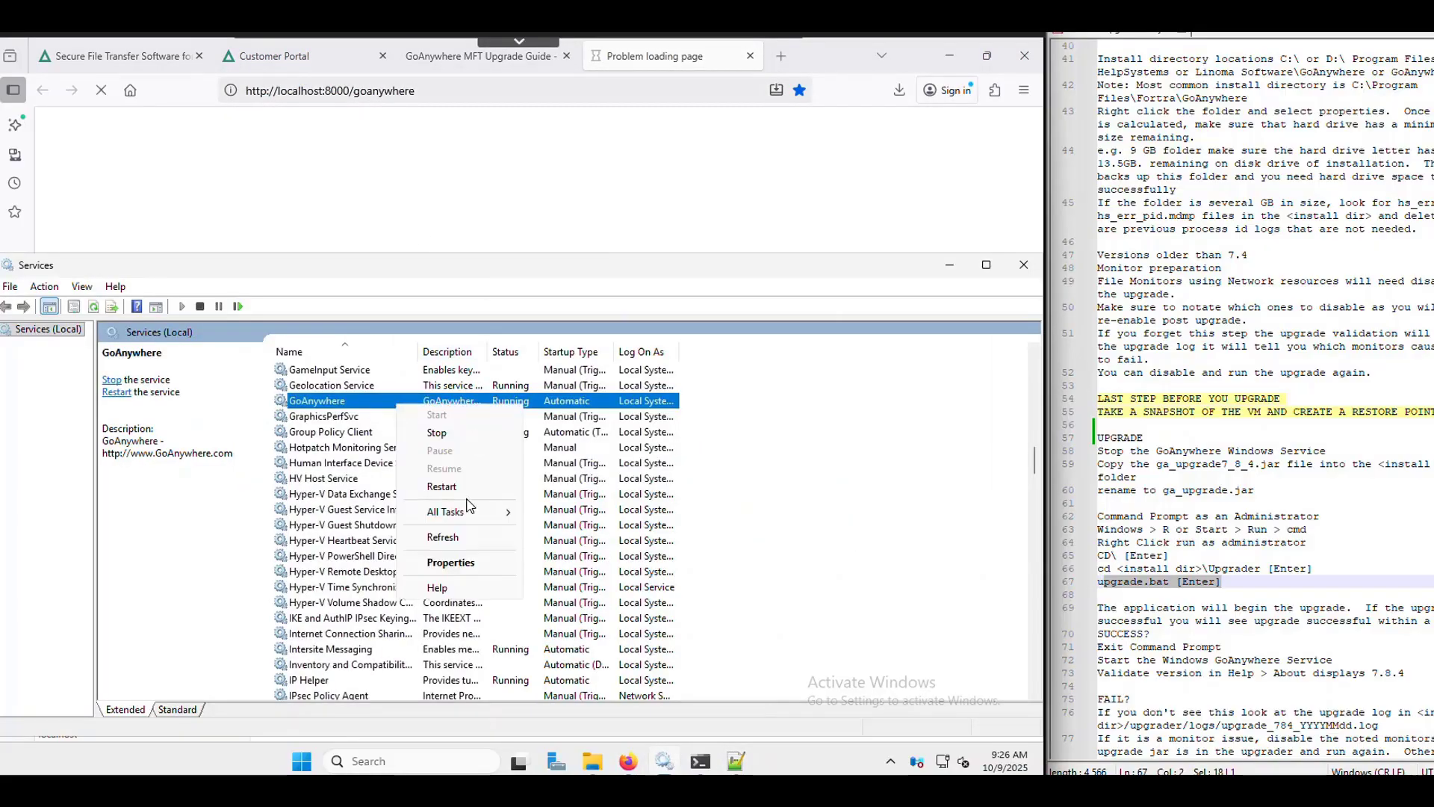
{"action": "left_click", "coordinate": [462, 541]}
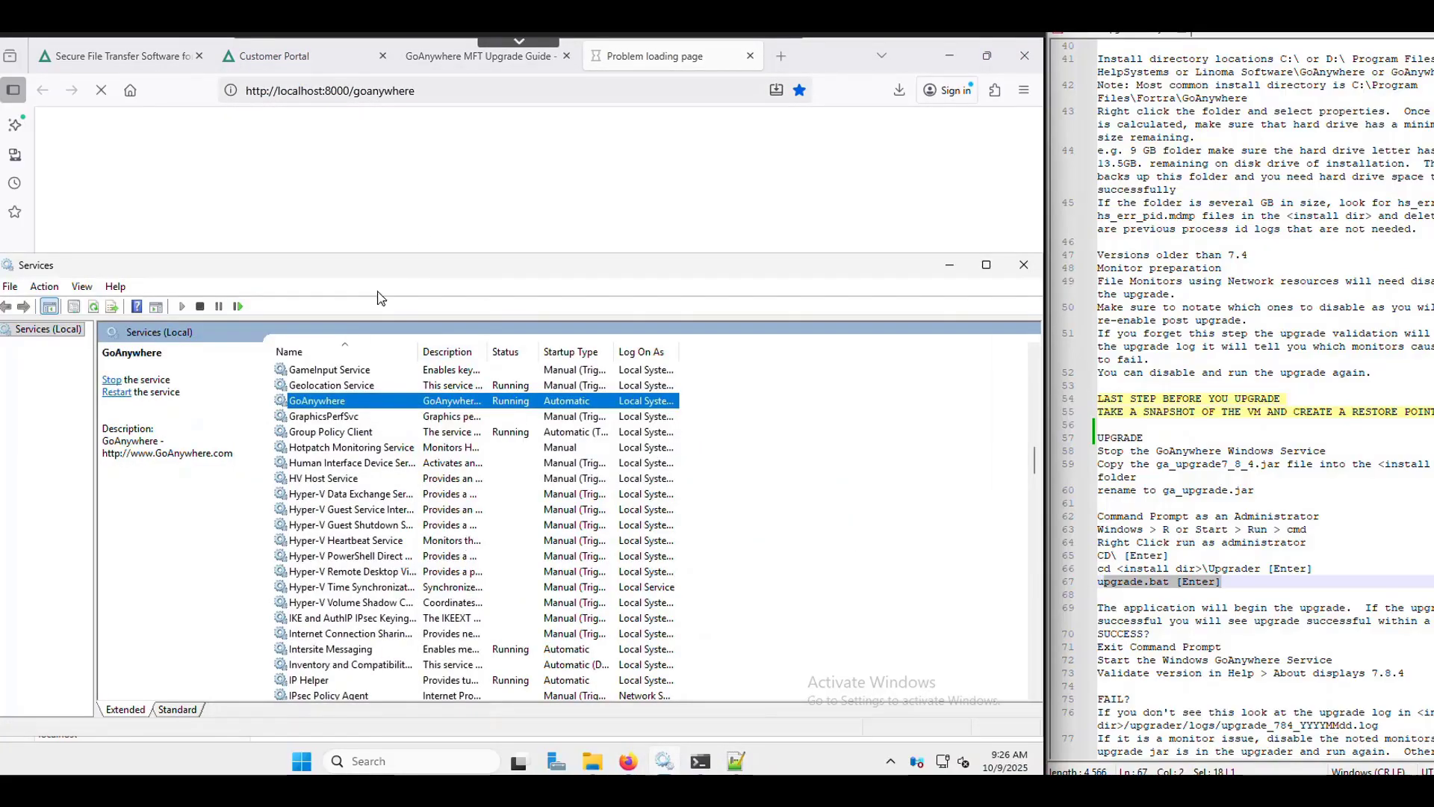
{"action": "left_click", "coordinate": [449, 224]}
{"action": "left_click", "coordinate": [417, 91]}
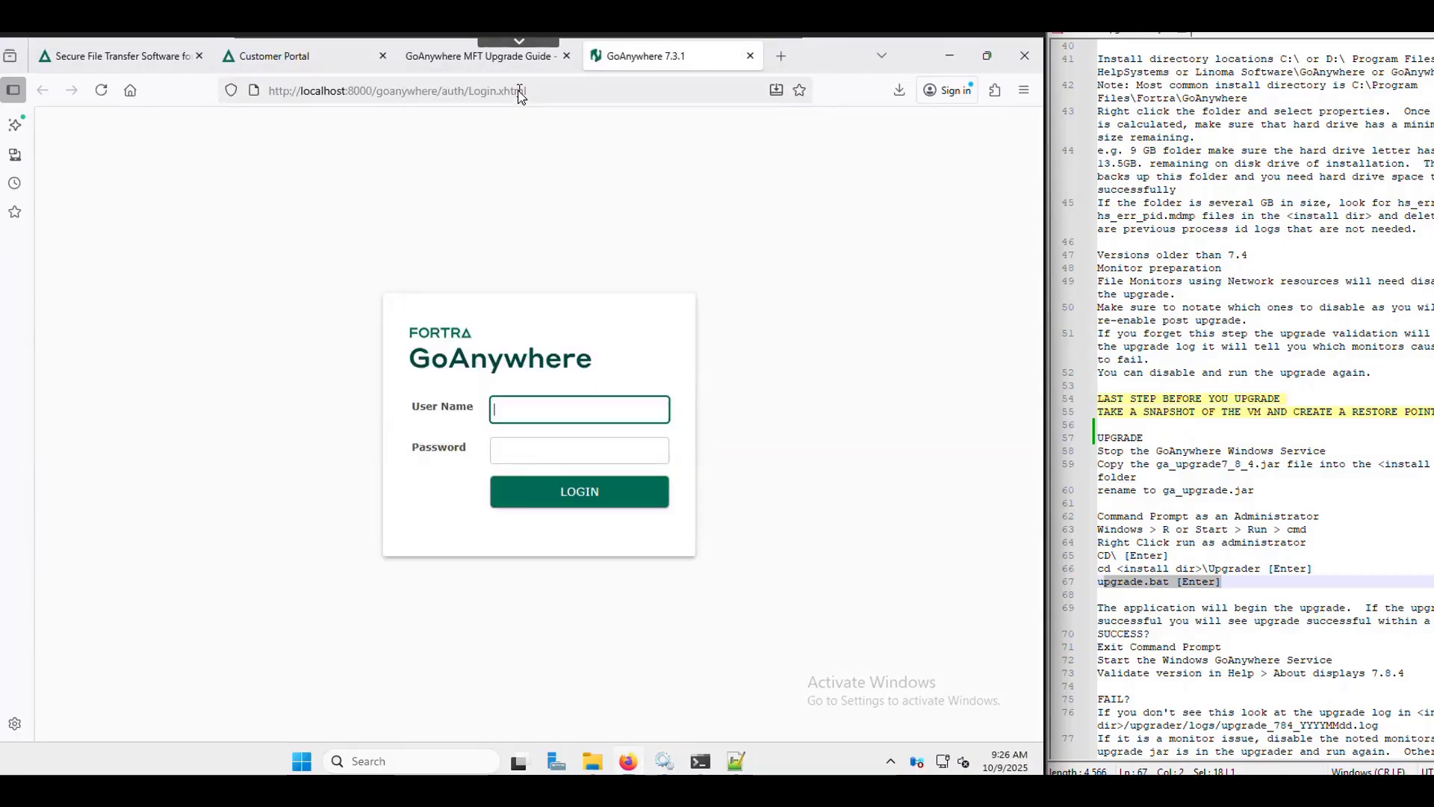
- Log in to the admin console with the admin credentials and open Workflows > Monitors
{"action": "type", "text": "training"}
{"action": "key", "text": "Tab"}
{"action": "type", "text": "•••••••"}
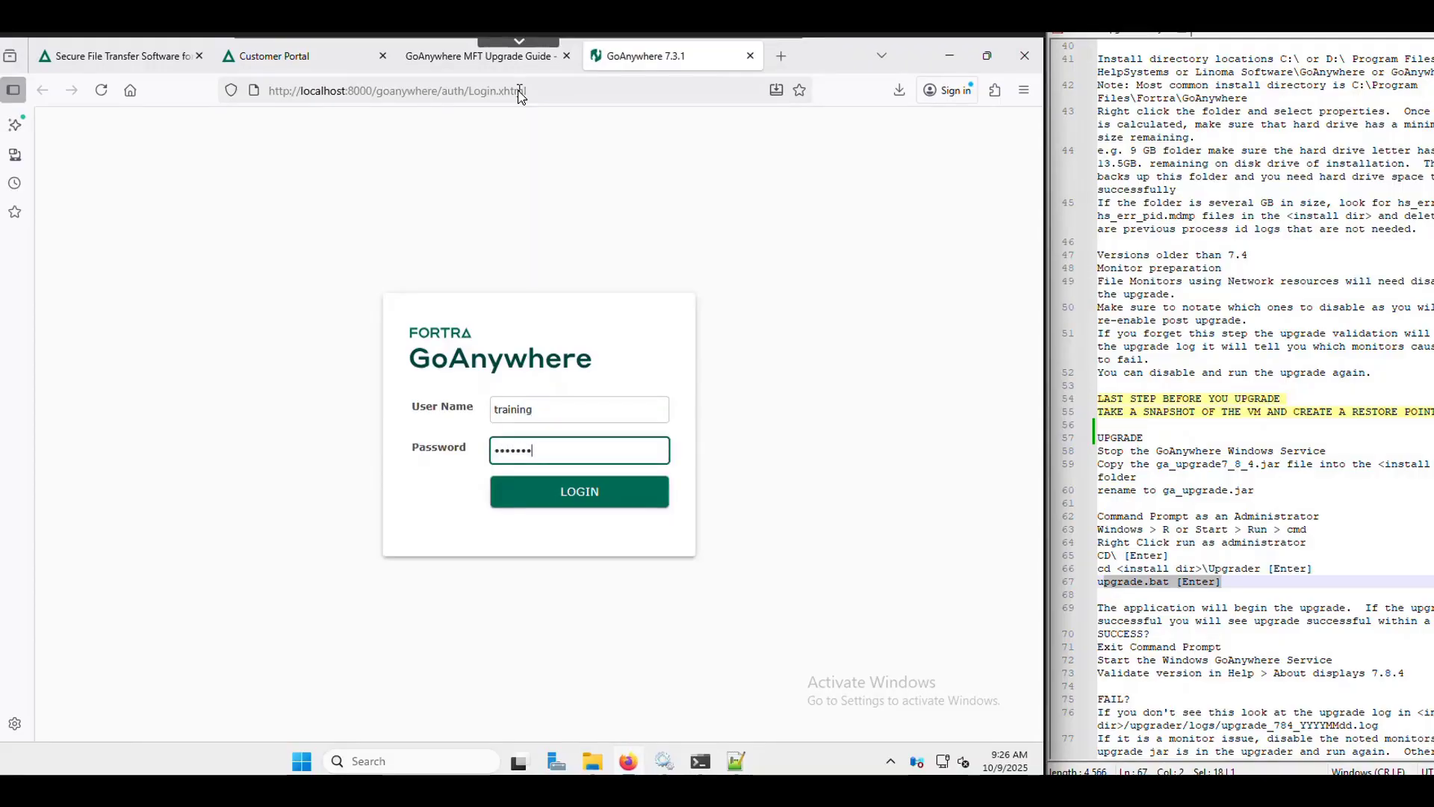
{"action": "type", "text": "•••"}
{"action": "key", "text": "Return"}
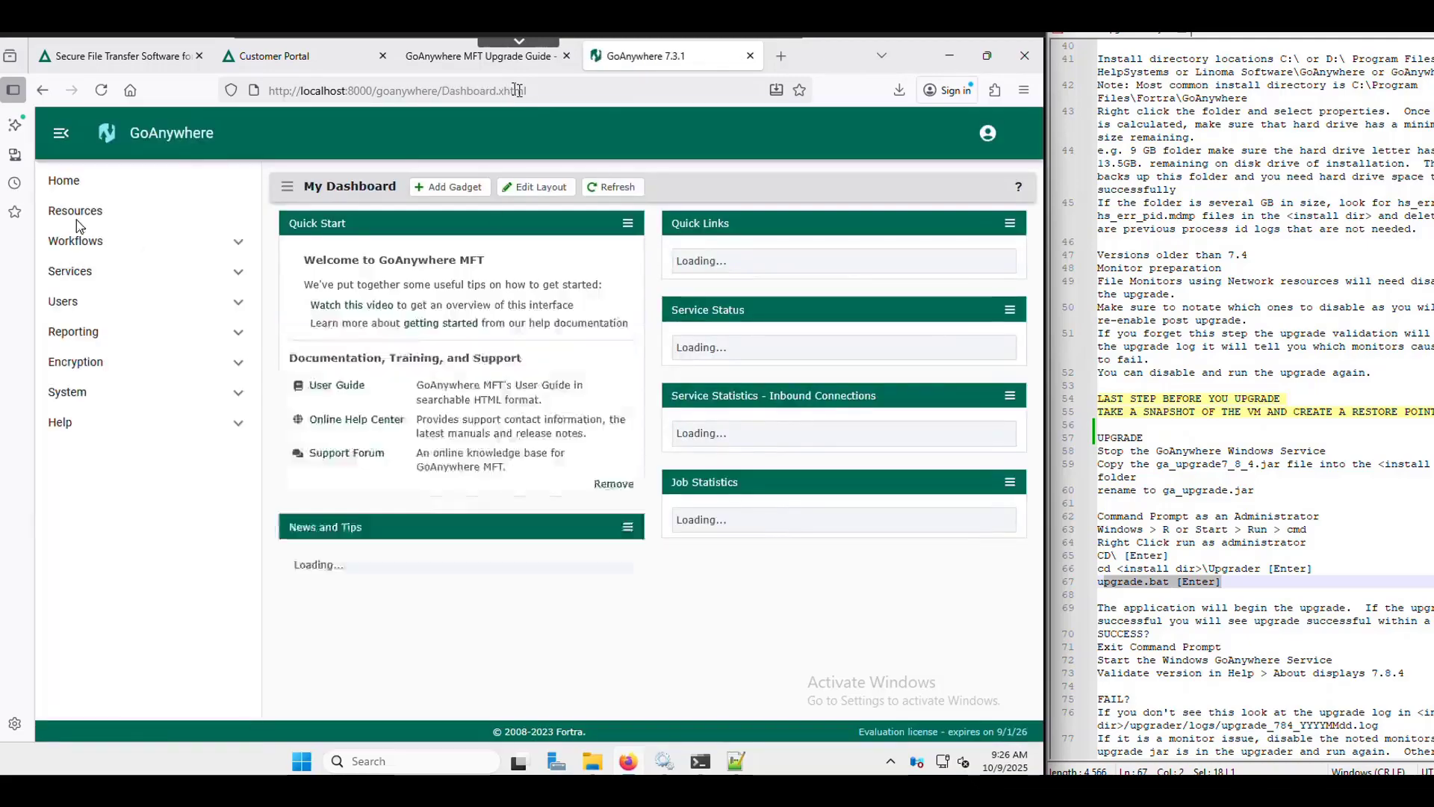
{"action": "left_click", "coordinate": [142, 241]}
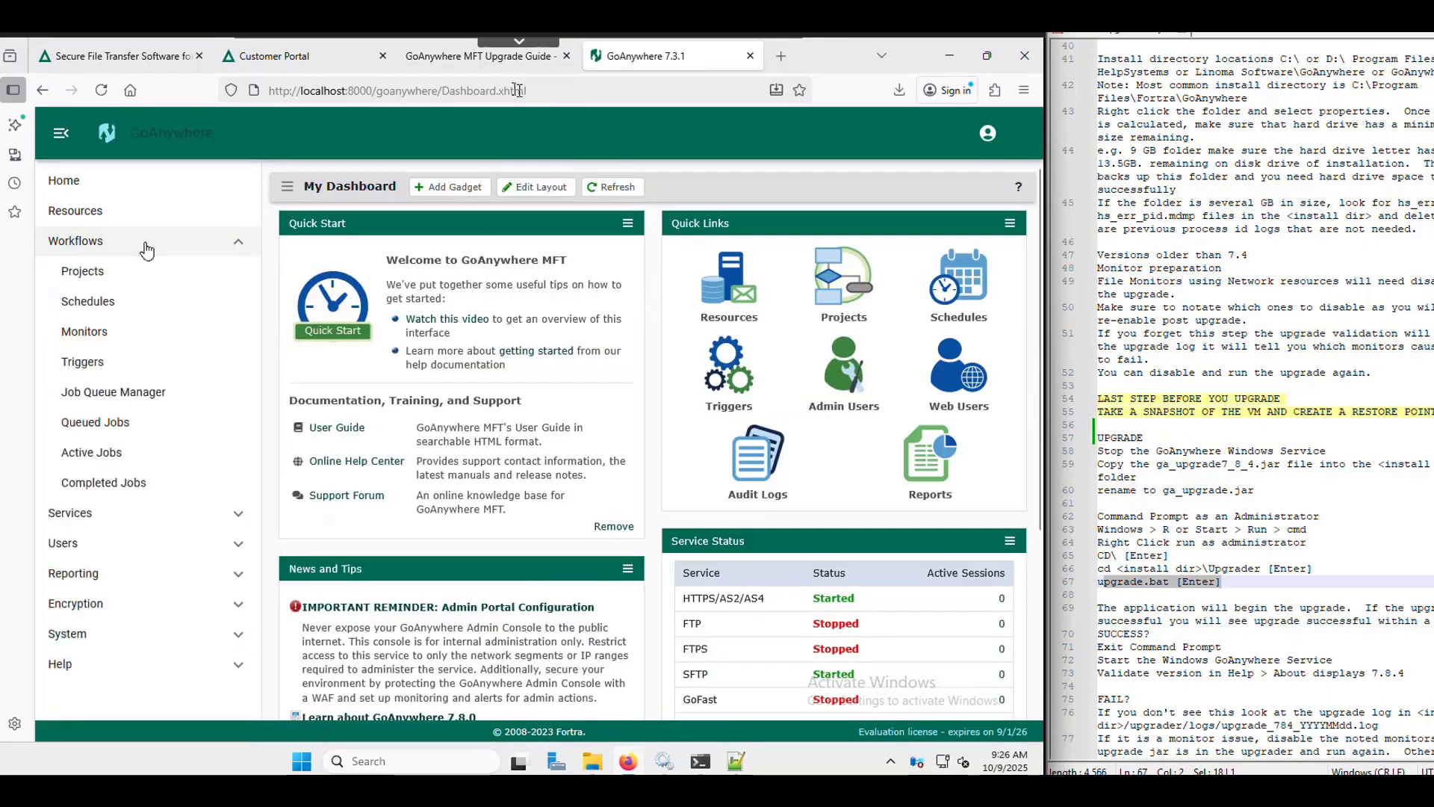
{"action": "left_click", "coordinate": [110, 331]}
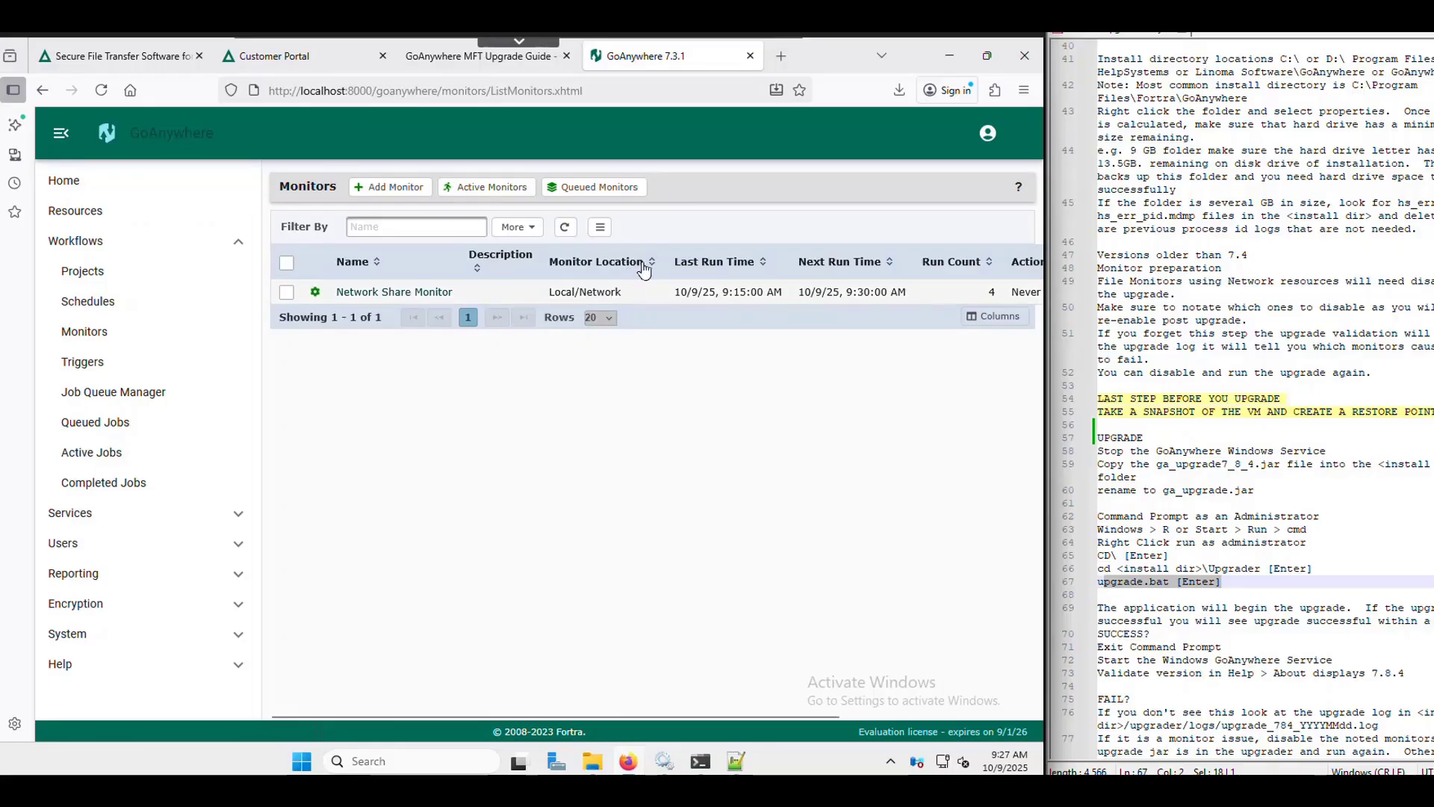
- Deactivate Network Share Monitor and log out of the admin console
{"action": "left_click", "coordinate": [314, 291]}
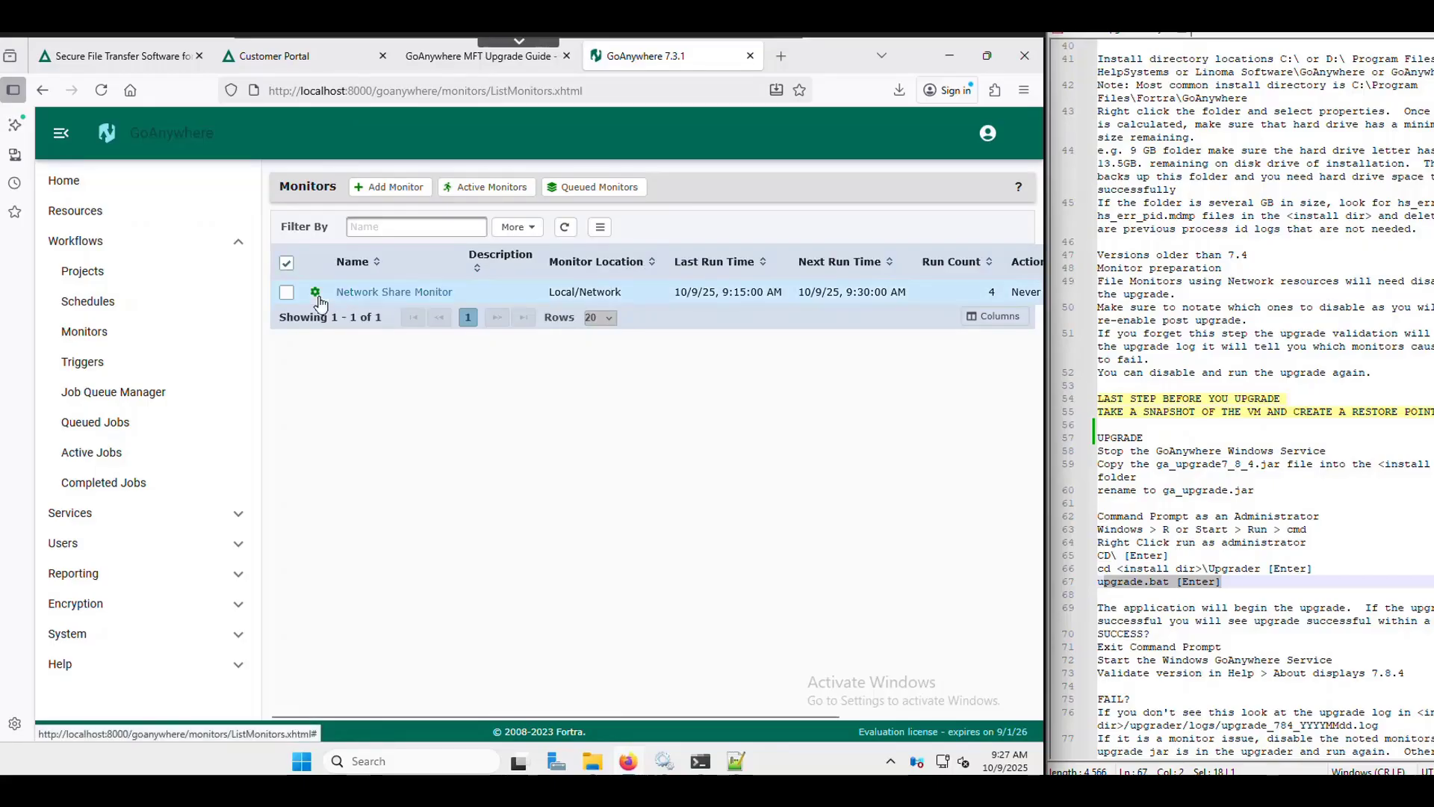
{"action": "left_click", "coordinate": [377, 460]}
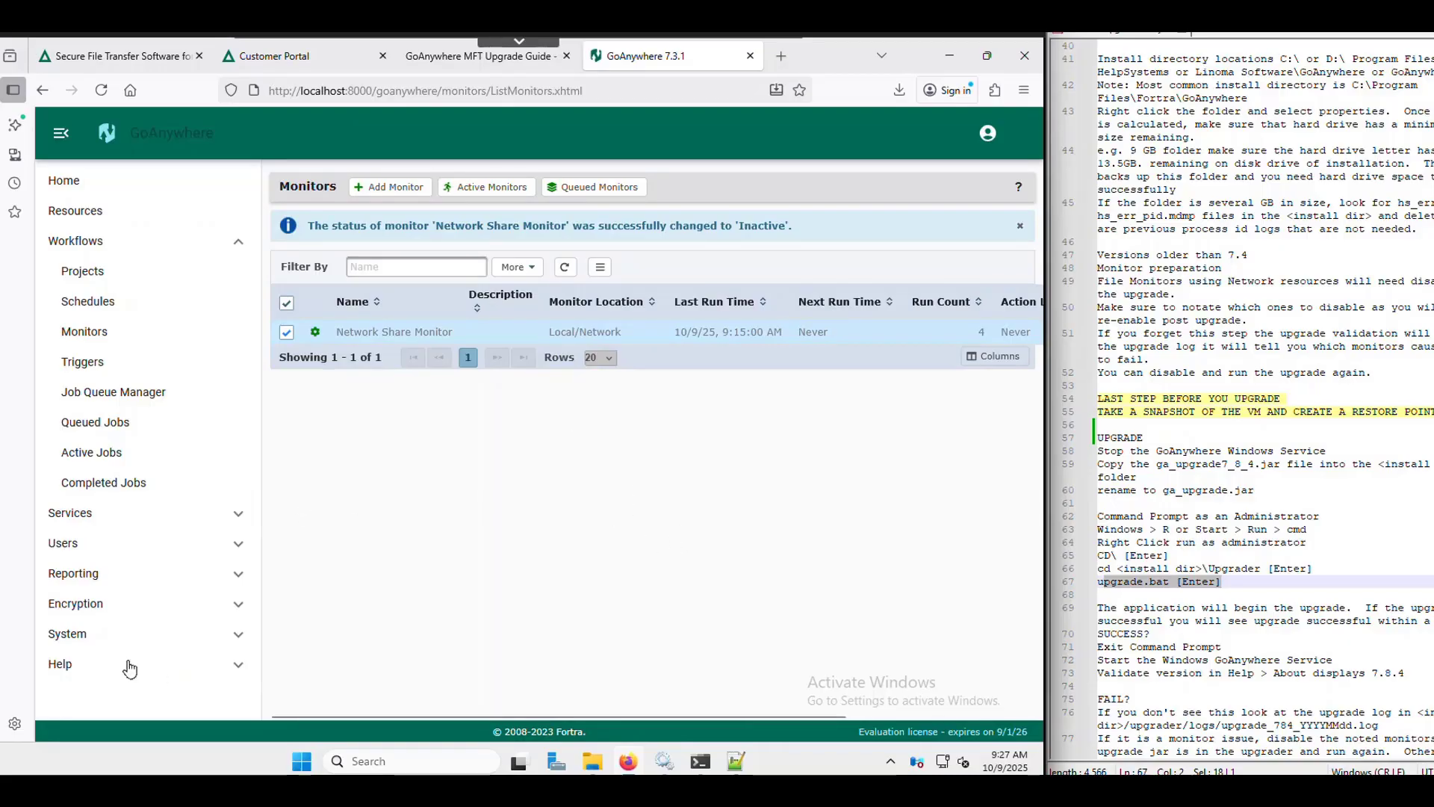
{"action": "left_click", "coordinate": [987, 137]}
{"action": "left_click", "coordinate": [970, 266]}
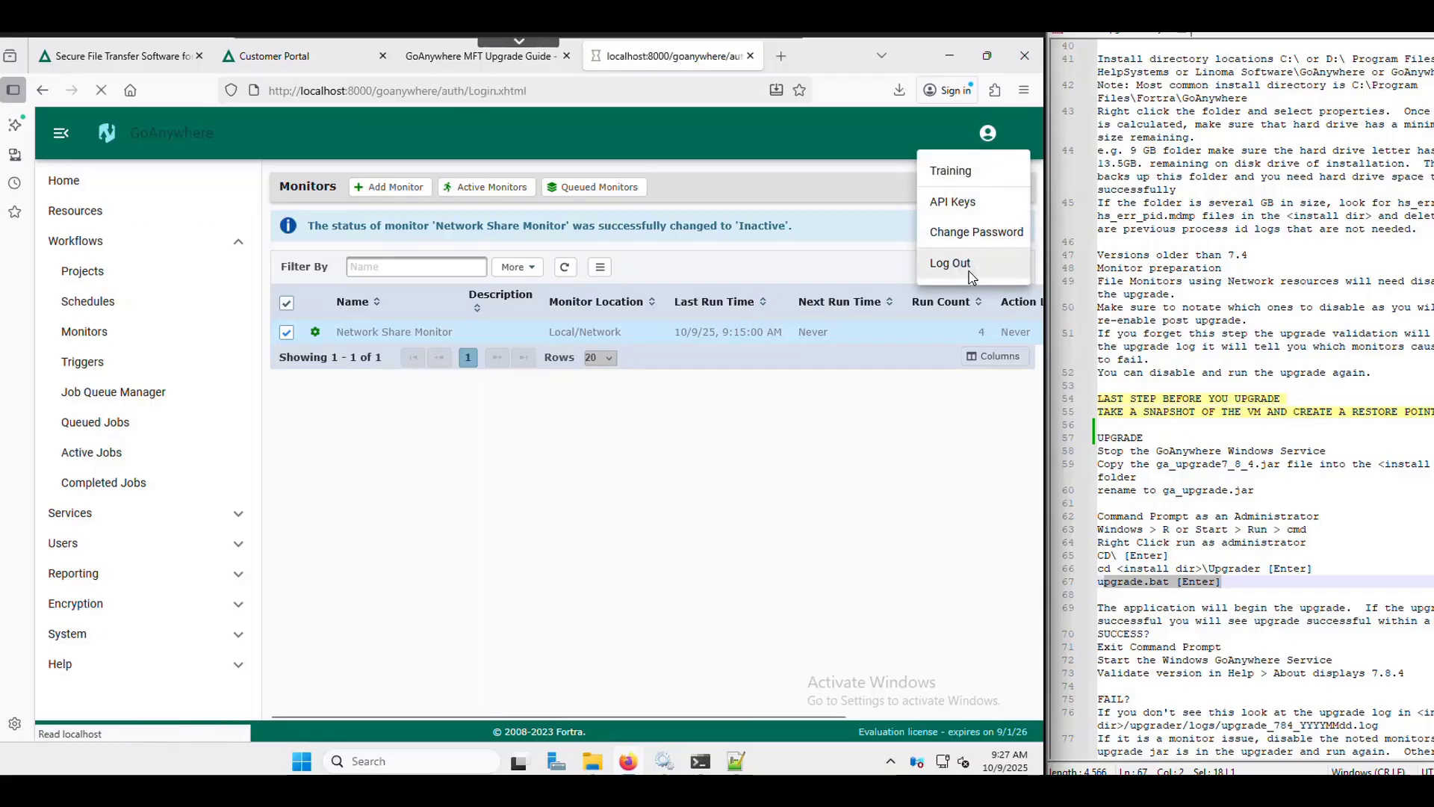
{"action": "left_click", "coordinate": [664, 761]}
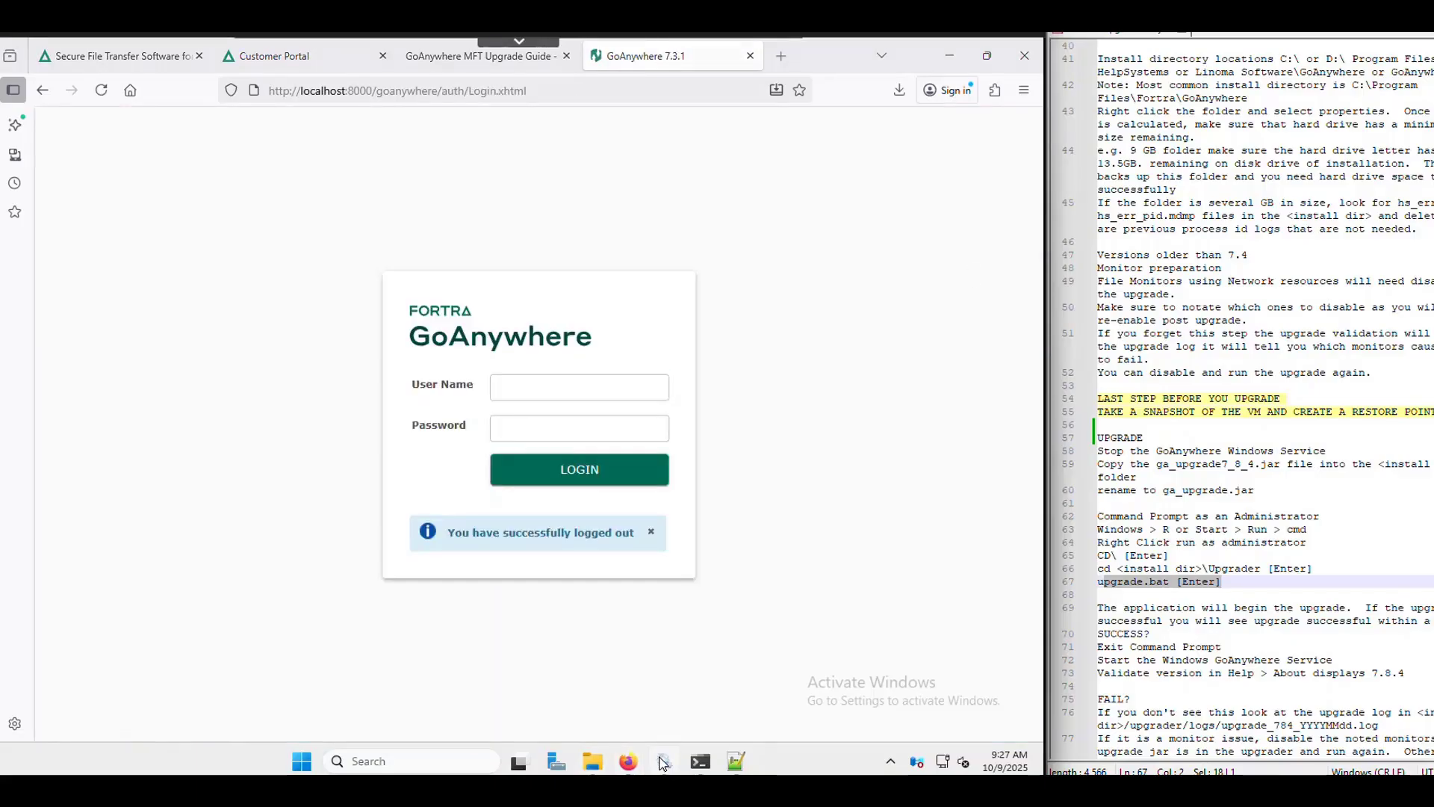
- Stop the GoAnywhere service, then close the GoAnywhere 7.3.1 browser tab and minimize Firefox
{"action": "right_click", "coordinate": [367, 406]}
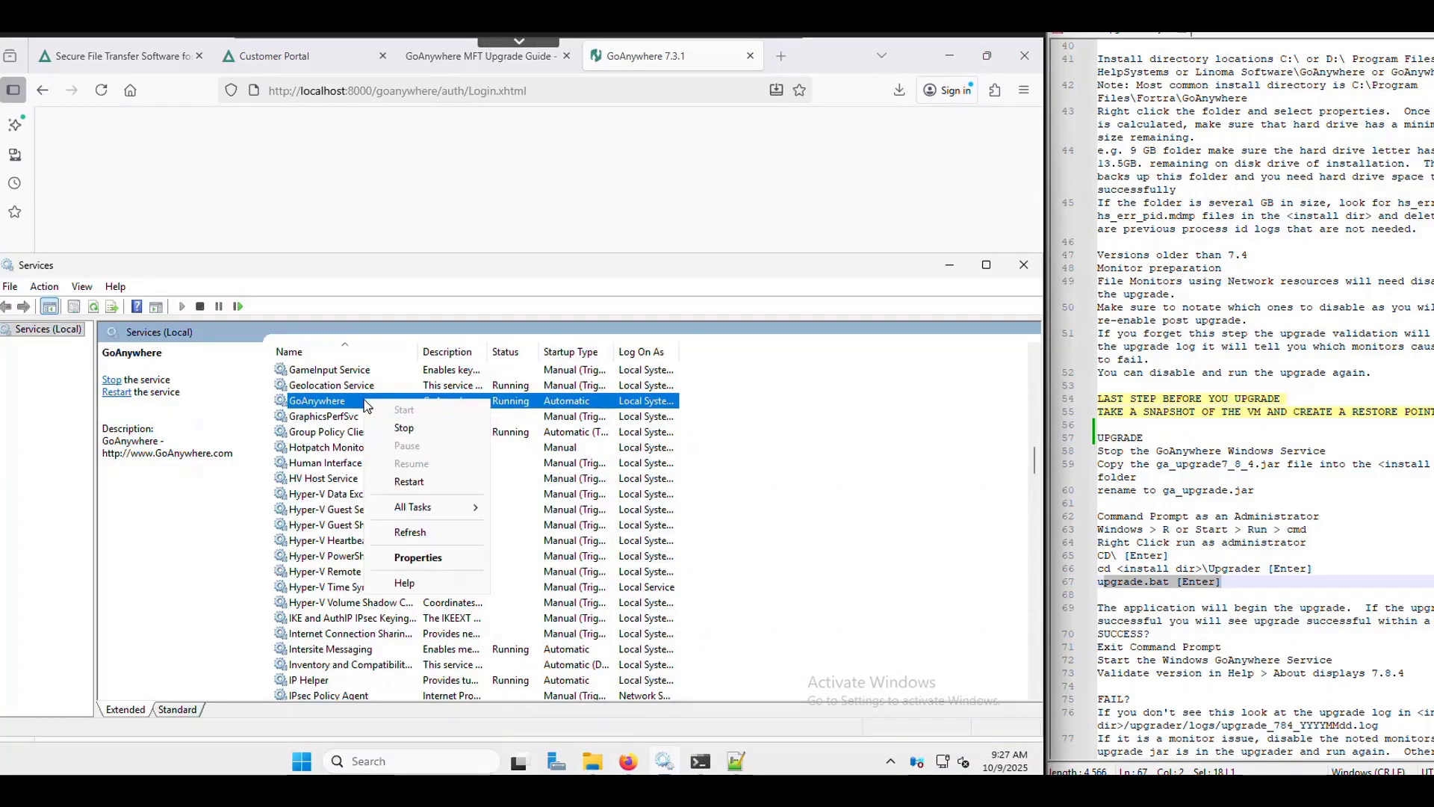
{"action": "left_click", "coordinate": [463, 428]}
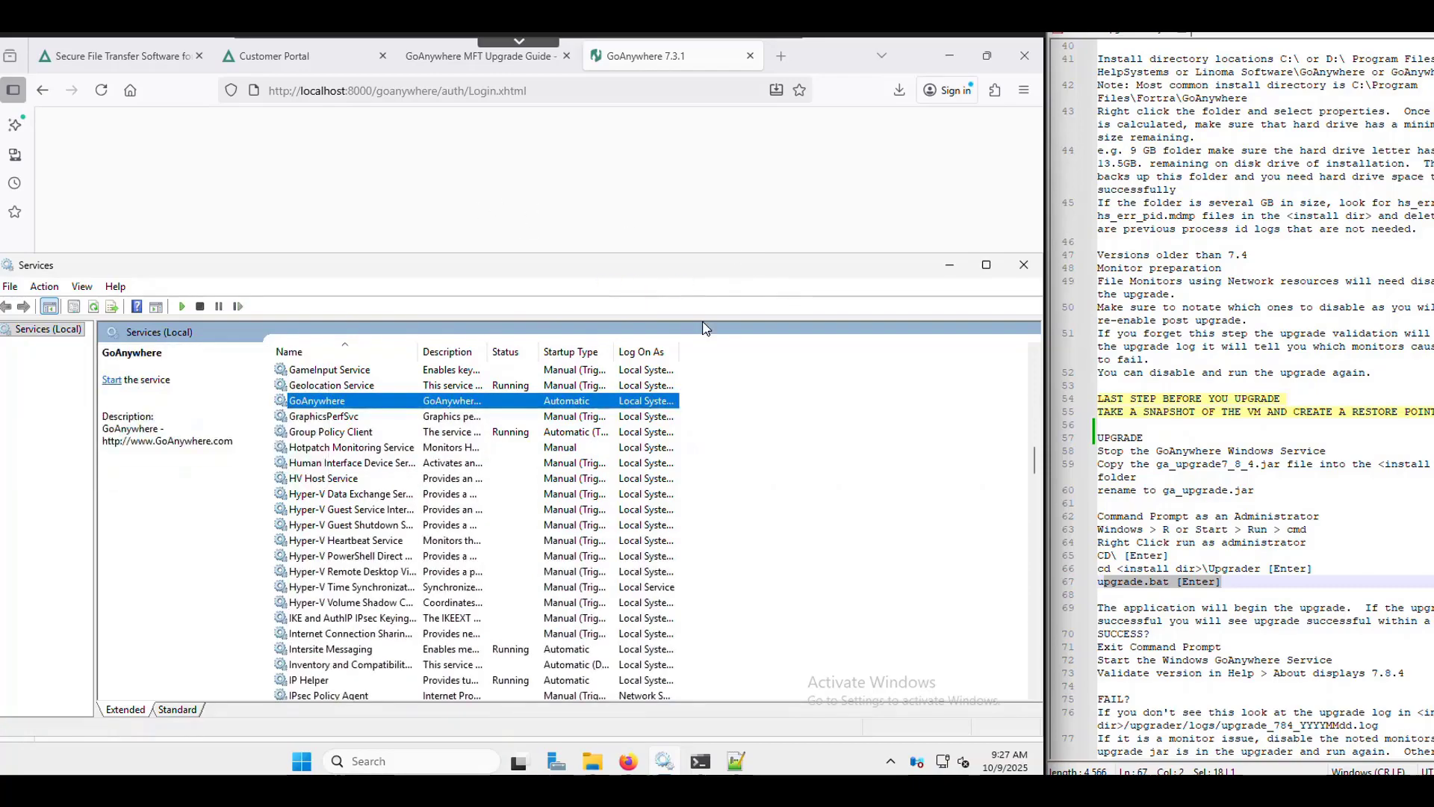
{"action": "left_click", "coordinate": [440, 185]}
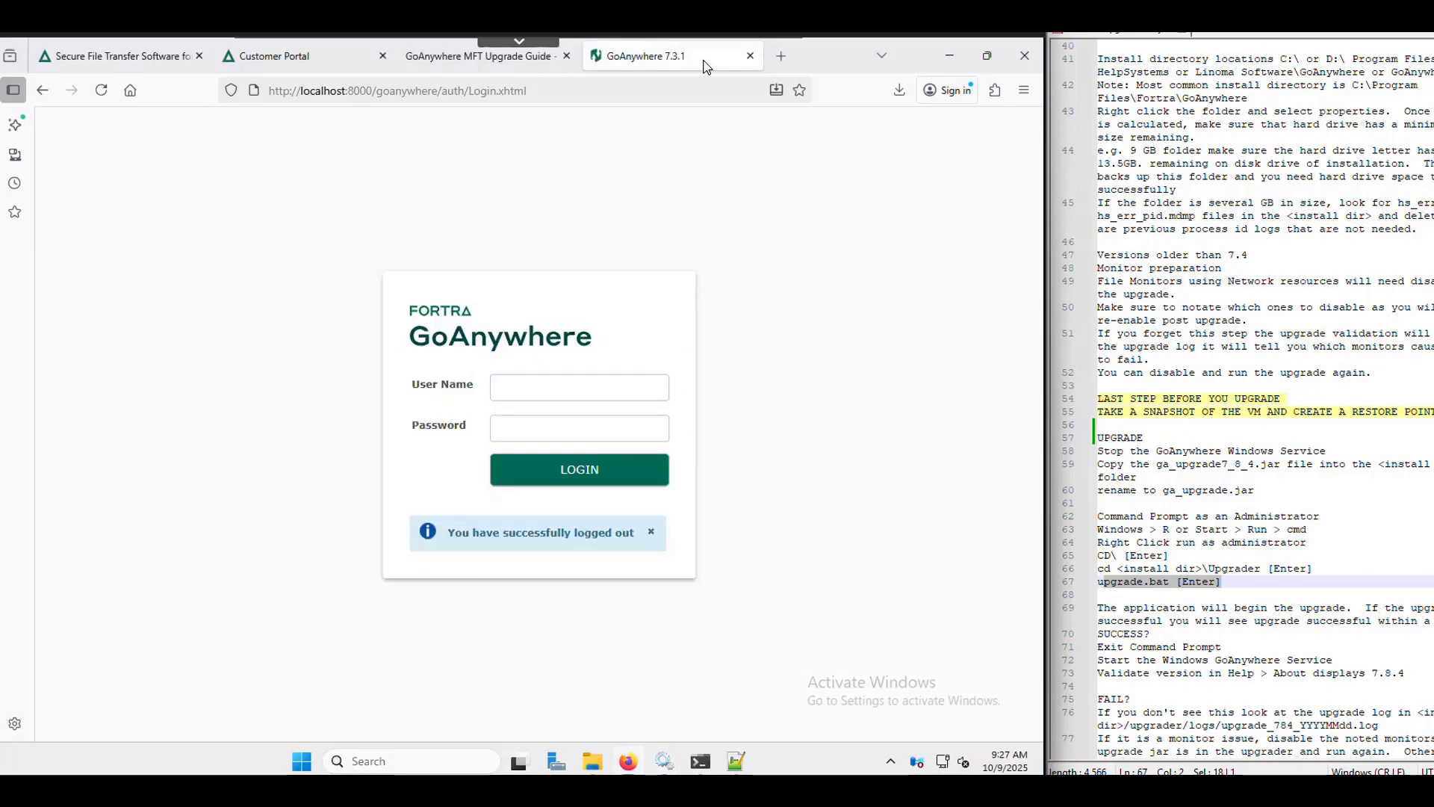
{"action": "left_click", "coordinate": [750, 55]}
{"action": "left_click", "coordinate": [952, 60]}
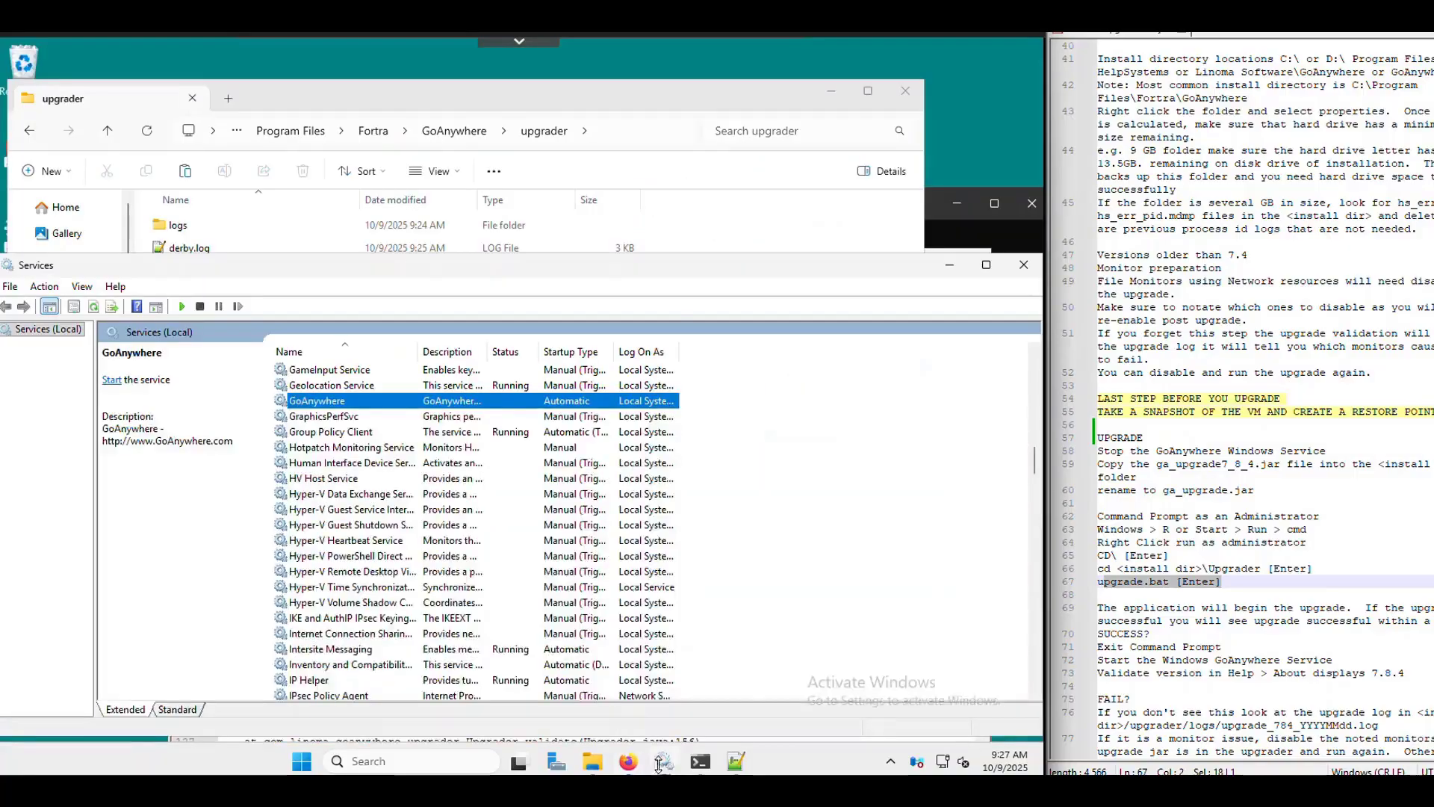
- Rerun upgrade.bat in Command Prompt and confirm it reports GoAnywhere upgraded successfully with 1 file moved
{"action": "left_click", "coordinate": [699, 760]}
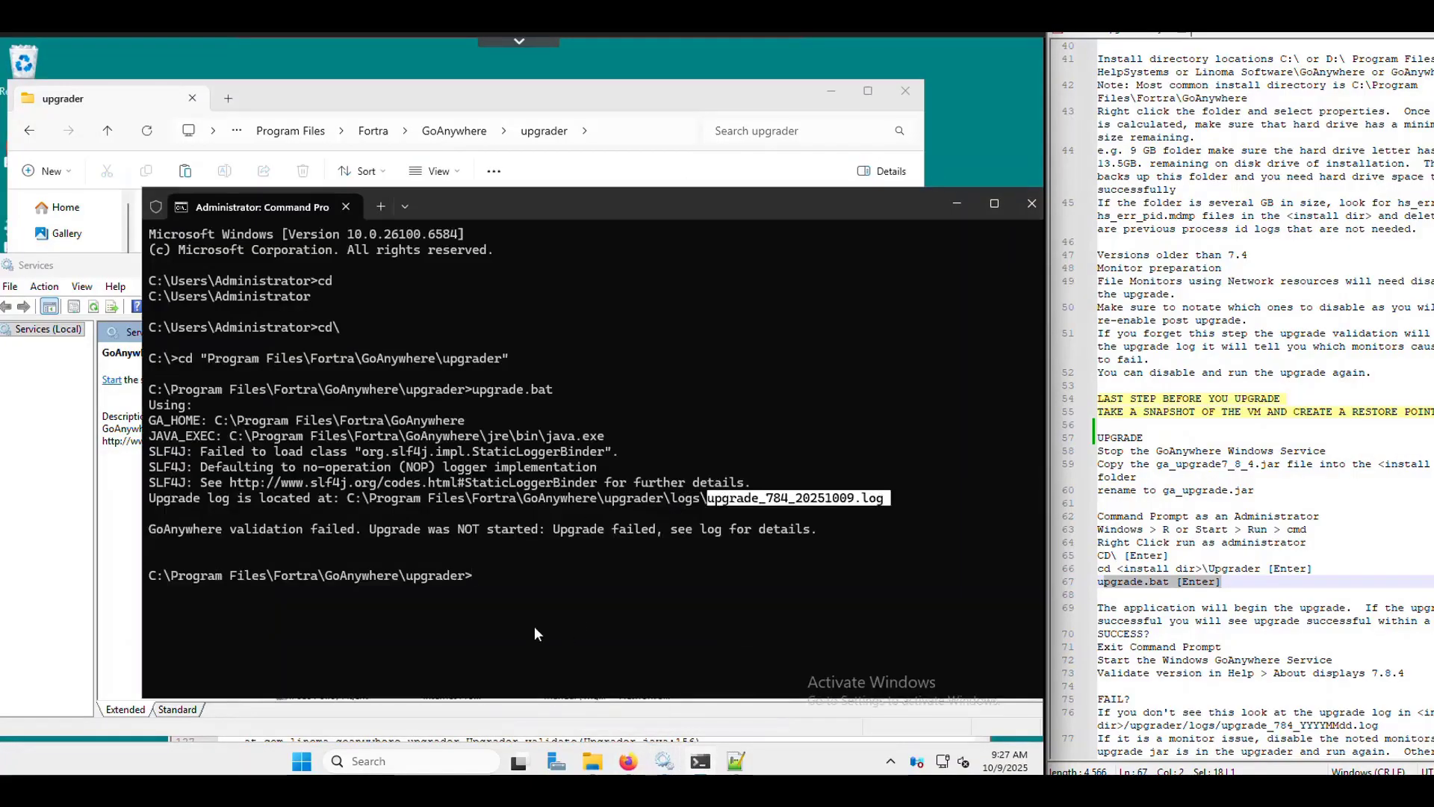
{"action": "left_click", "coordinate": [550, 577]}
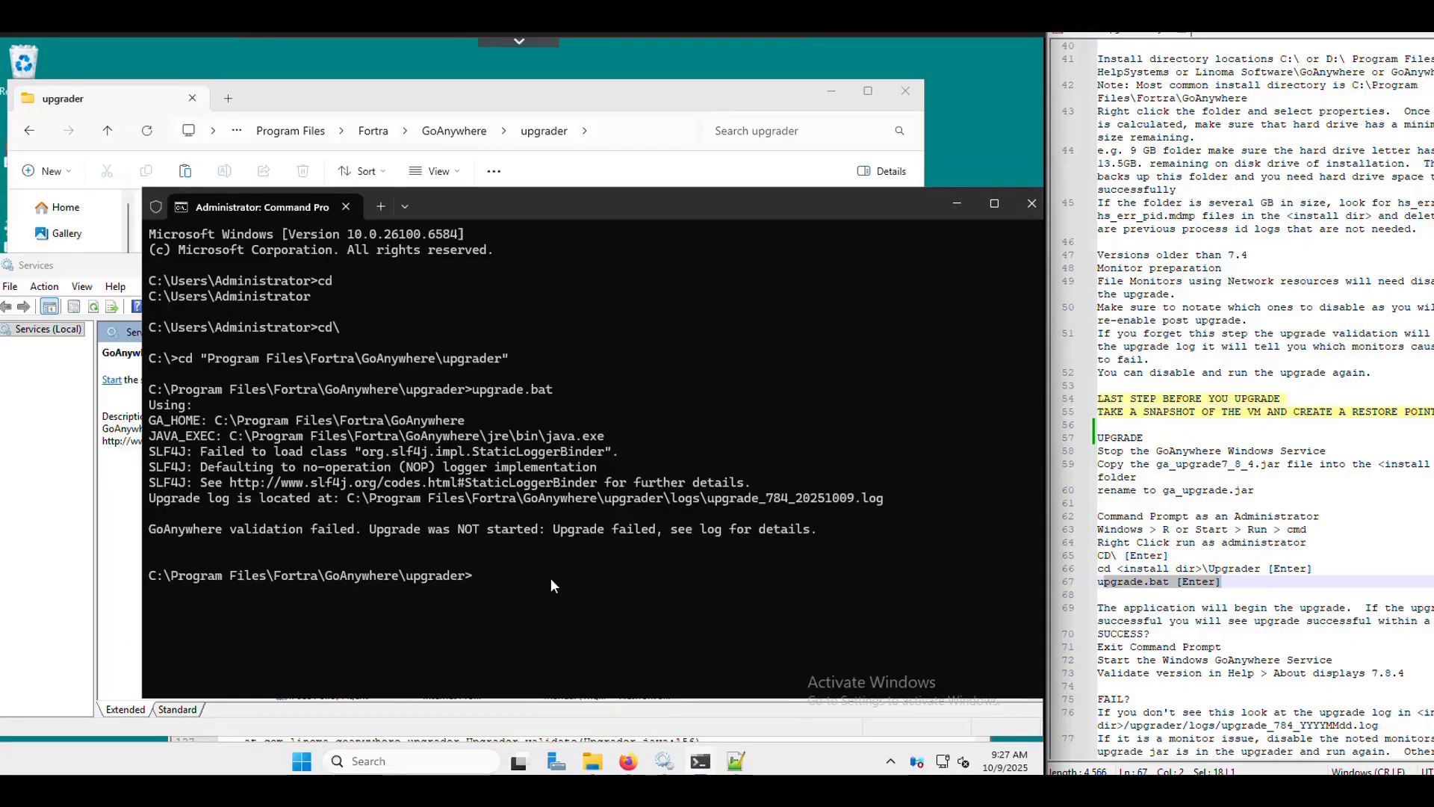
{"action": "type", "text": "upgrade.bat"}
{"action": "scroll", "coordinate": [1400, 497], "scroll_direction": "down", "scroll_amount": 1}
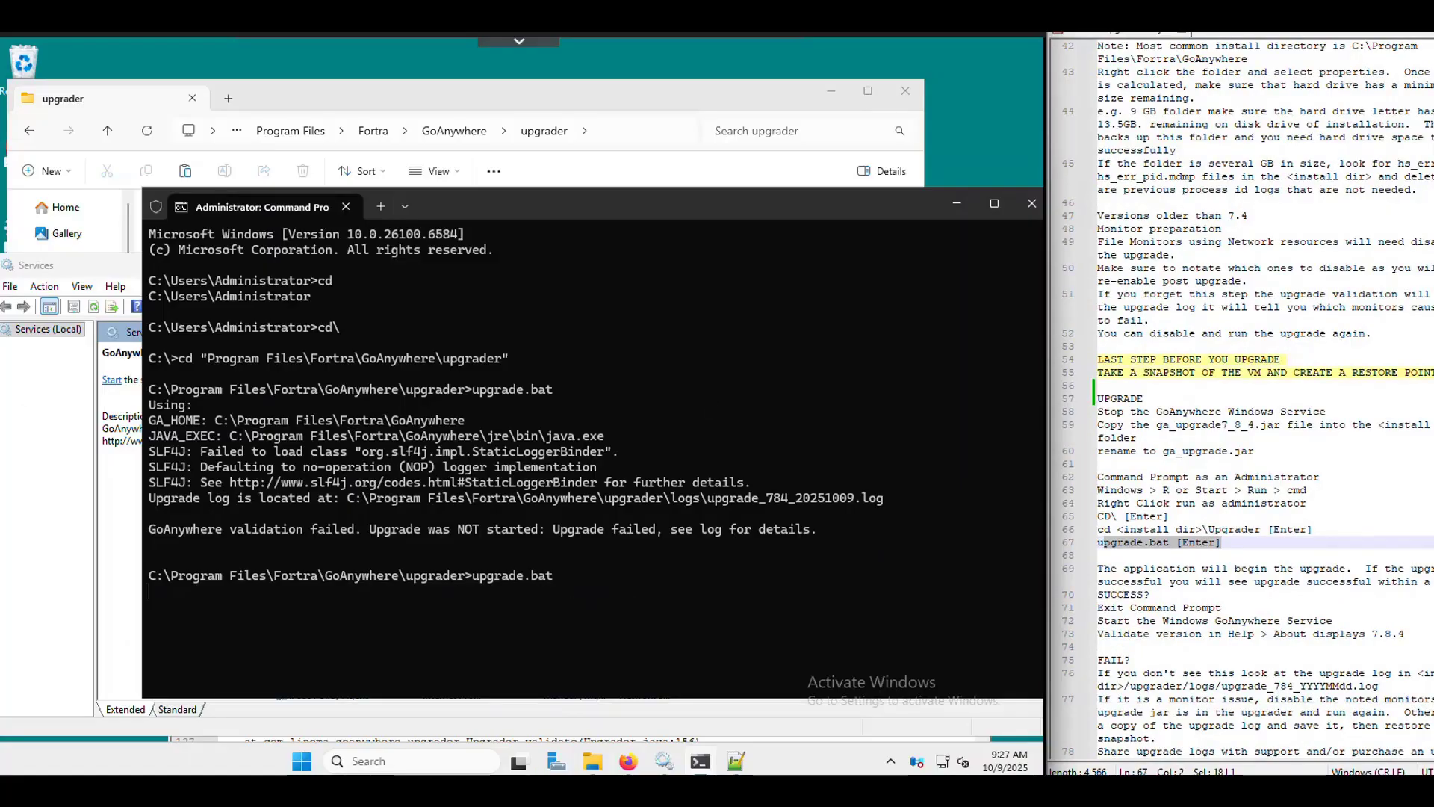
{"action": "key", "text": "Return"}
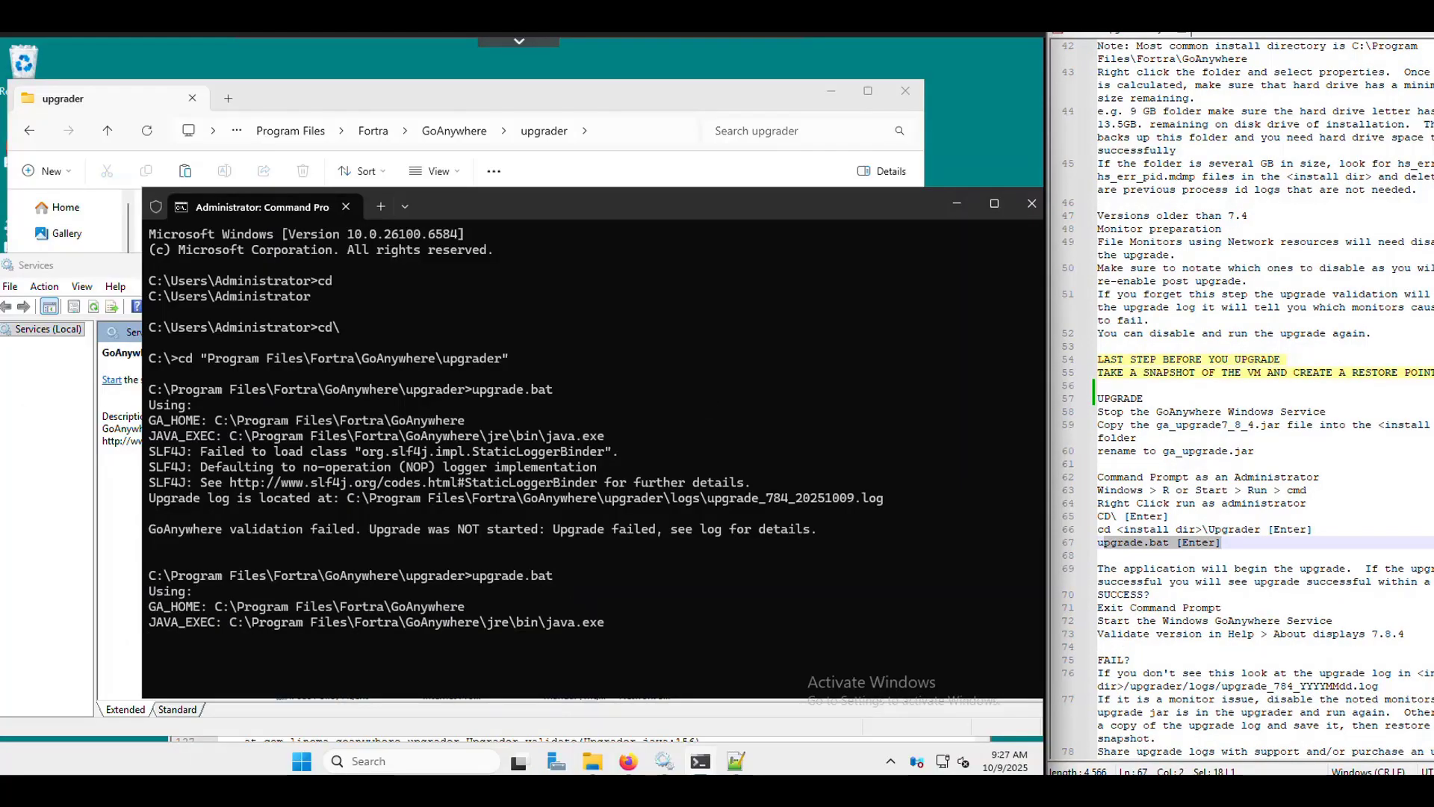
{"action": "left_click_drag", "start_coordinate": [452, 195], "coordinate": [417, 106]}
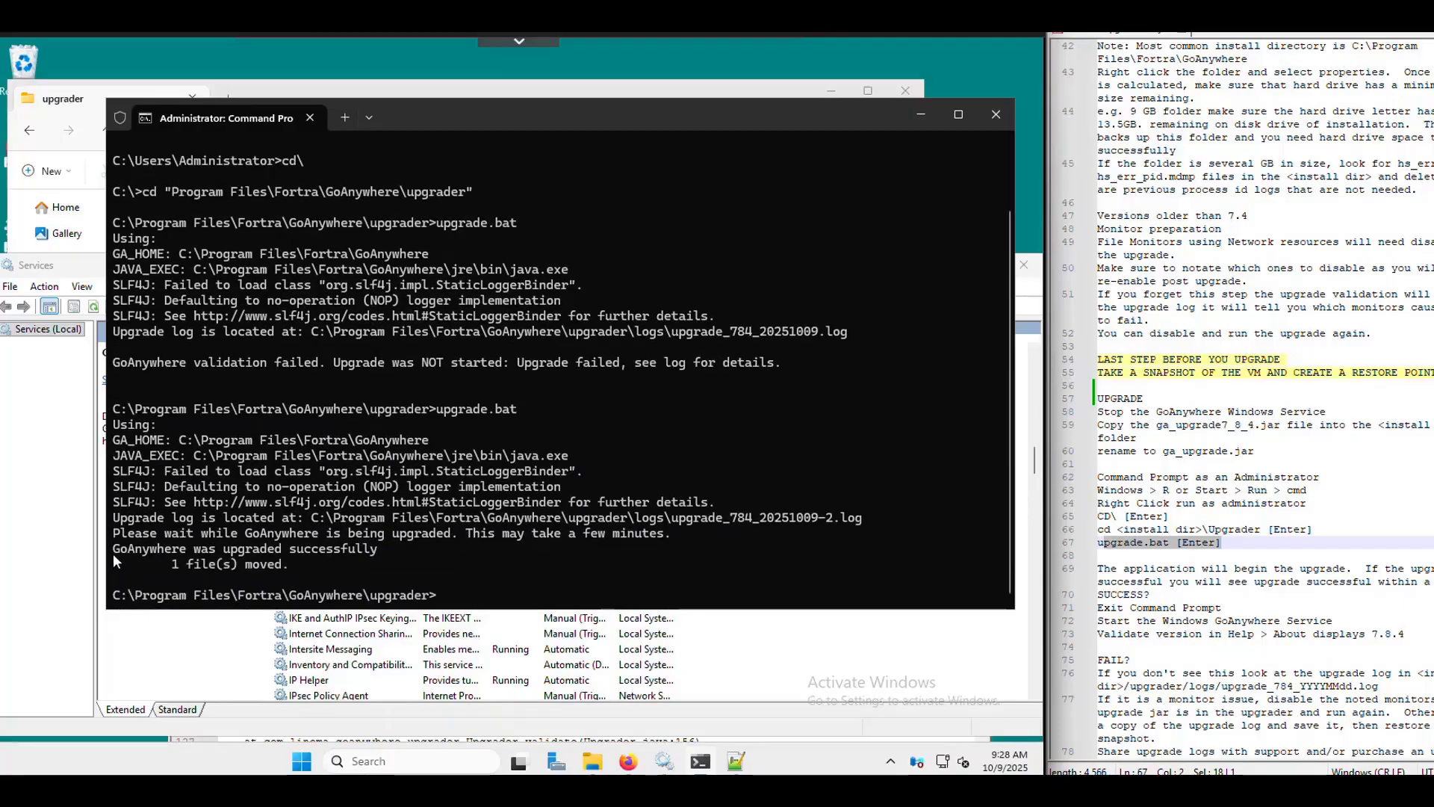
{"action": "left_click_drag", "start_coordinate": [115, 551], "coordinate": [296, 579]}
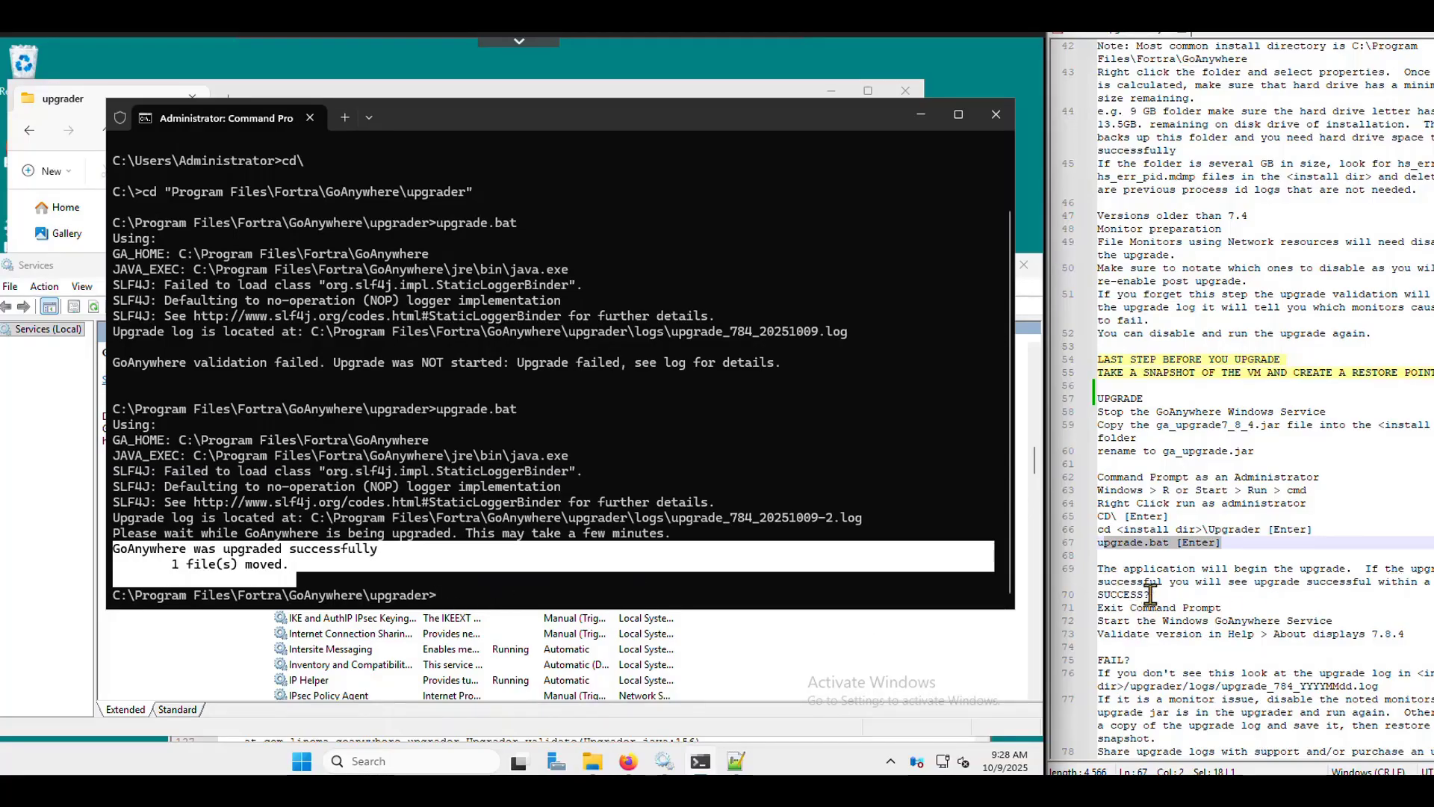
{"action": "left_click_drag", "start_coordinate": [1149, 596], "coordinate": [1195, 607]}
- Close the Command Prompt with the exit command
{"action": "left_click", "coordinate": [460, 592]}
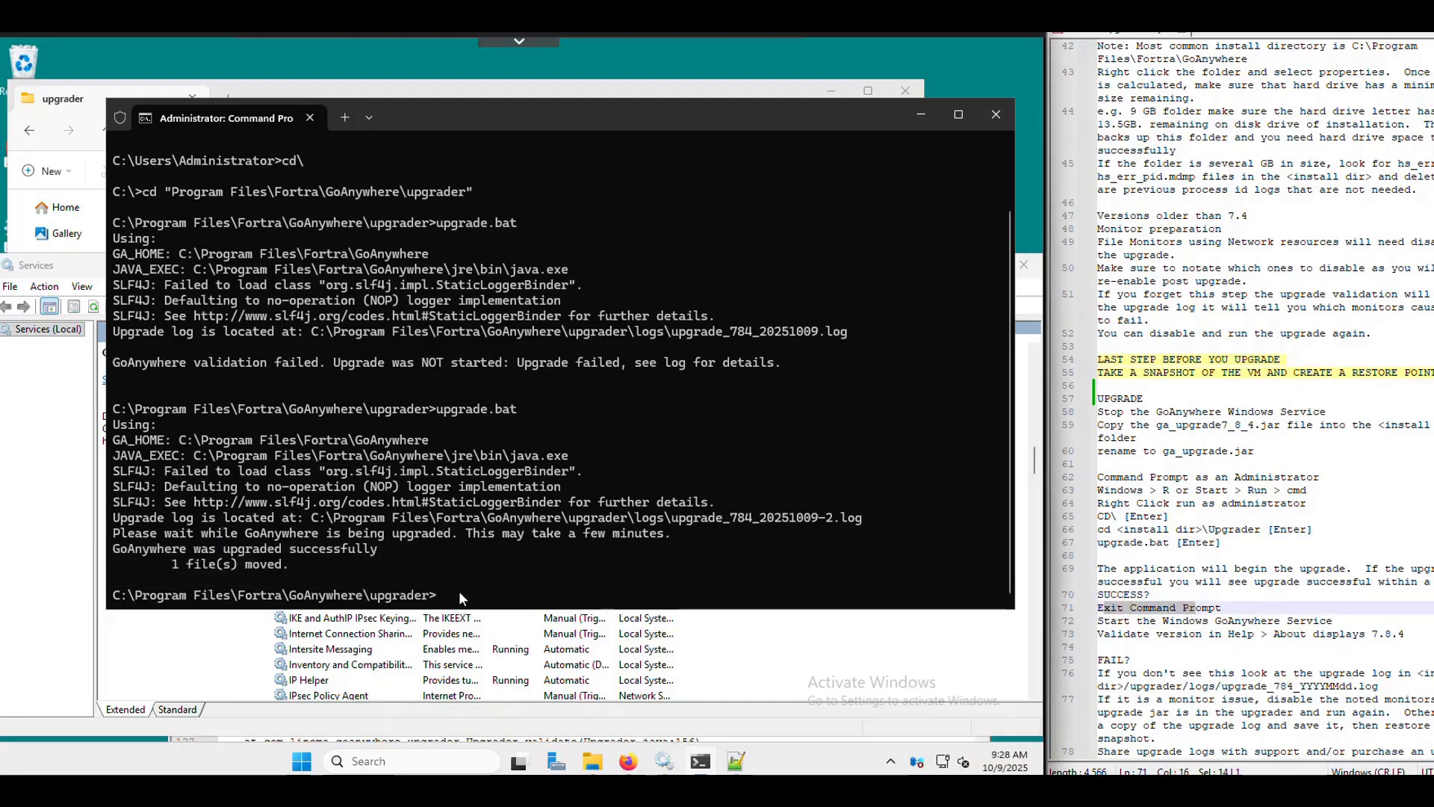
{"action": "type", "text": "exit"}
{"action": "key", "text": "Return"}
- Start the GoAnywhere service in Windows Services so it shows Running
{"action": "left_click", "coordinate": [1239, 621]}
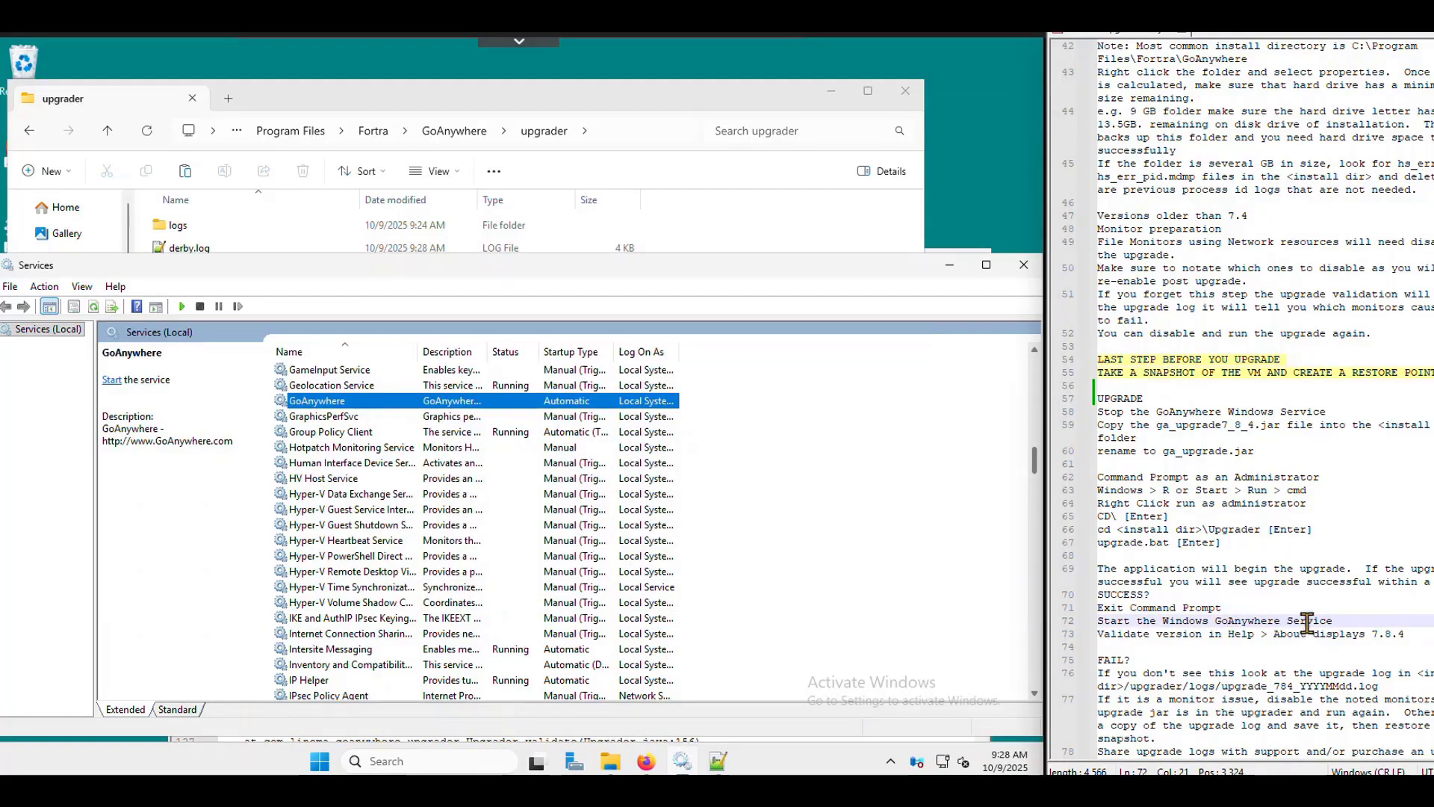
{"action": "right_click", "coordinate": [349, 407]}
{"action": "left_click", "coordinate": [387, 415]}
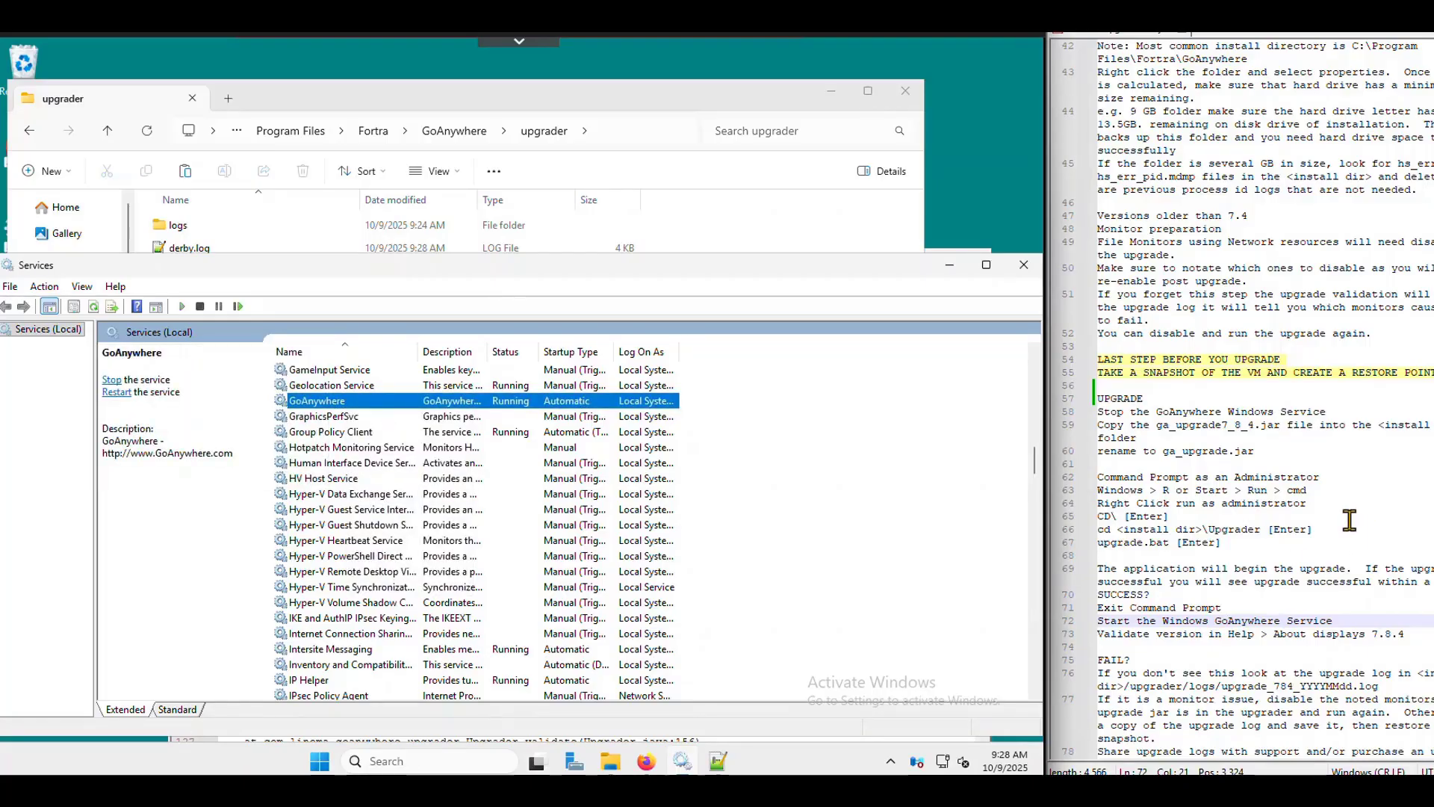
{"action": "scroll", "coordinate": [1349, 523], "scroll_direction": "down", "scroll_amount": 1}
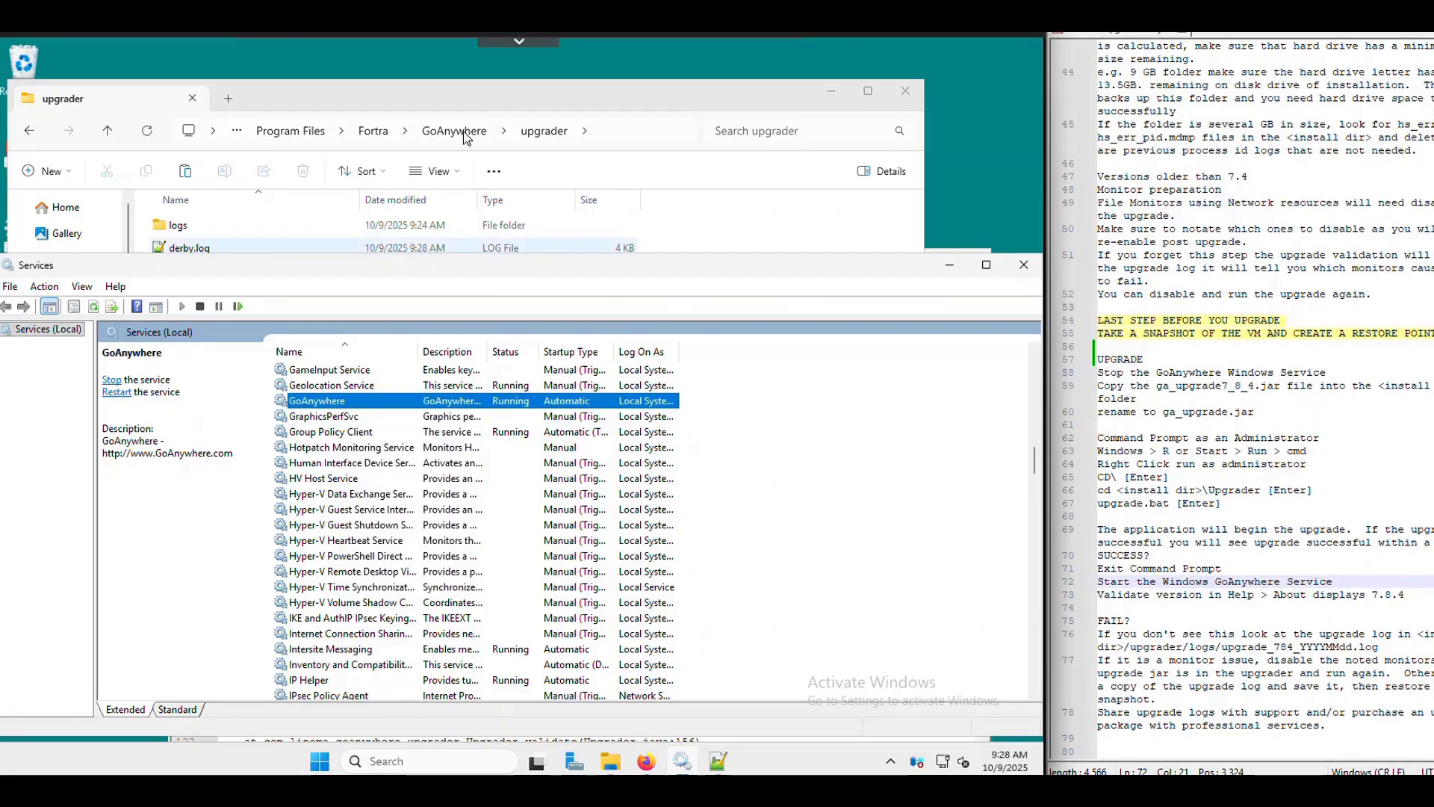
{"action": "left_click", "coordinate": [836, 89]}
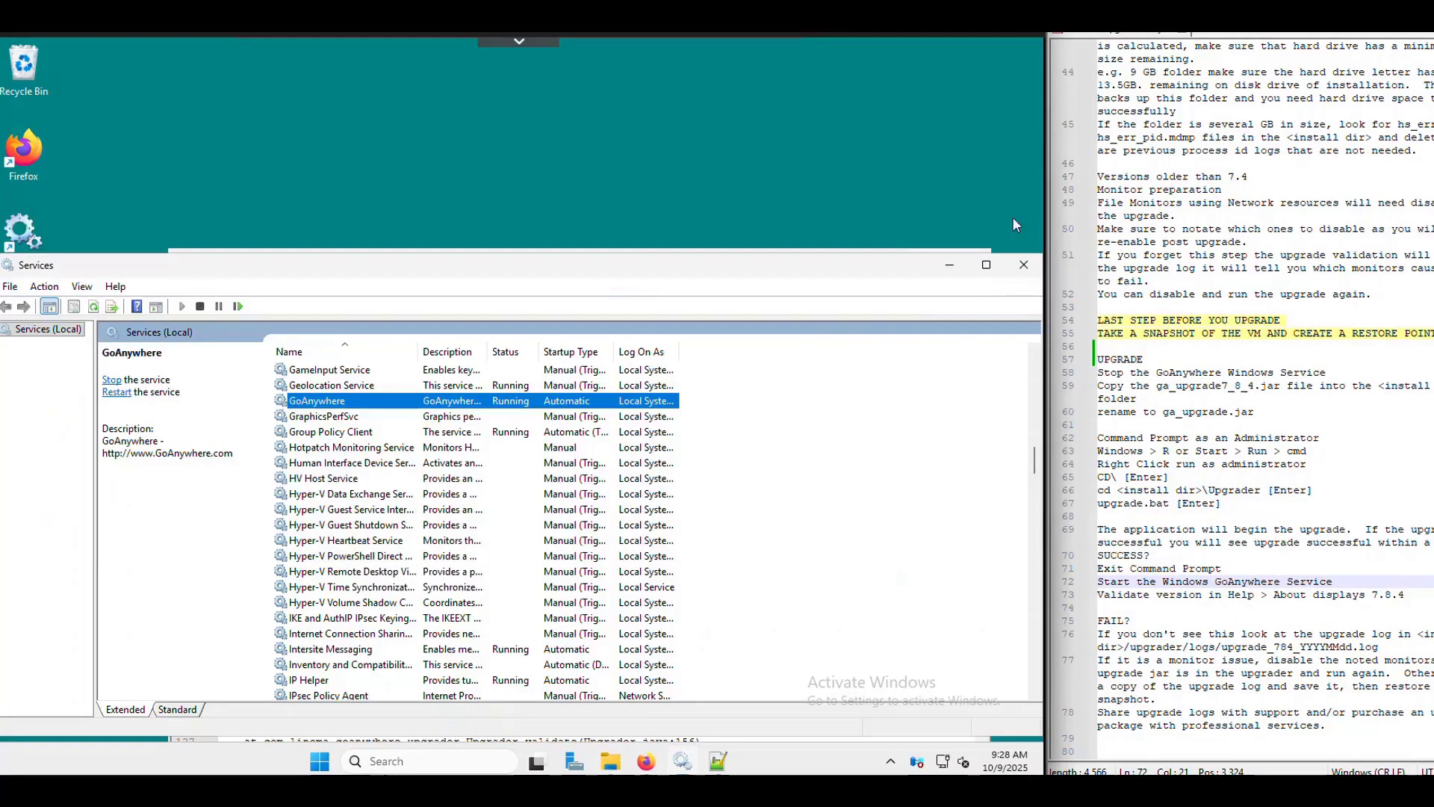
- Open upgrade_784_20251009-2.log from the upgrader logs folder in Notepad++
{"action": "left_click", "coordinate": [949, 264]}
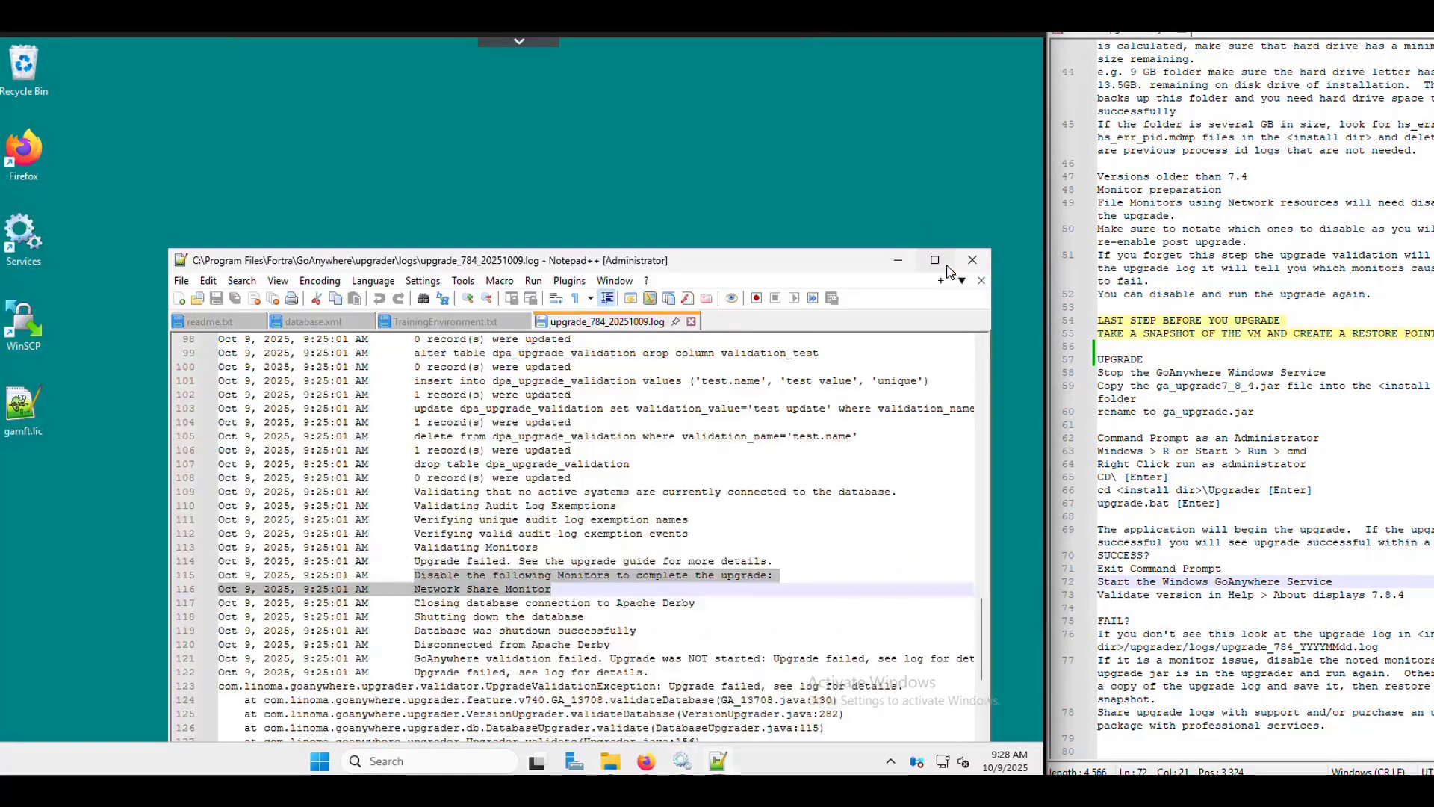
{"action": "left_click", "coordinate": [896, 263]}
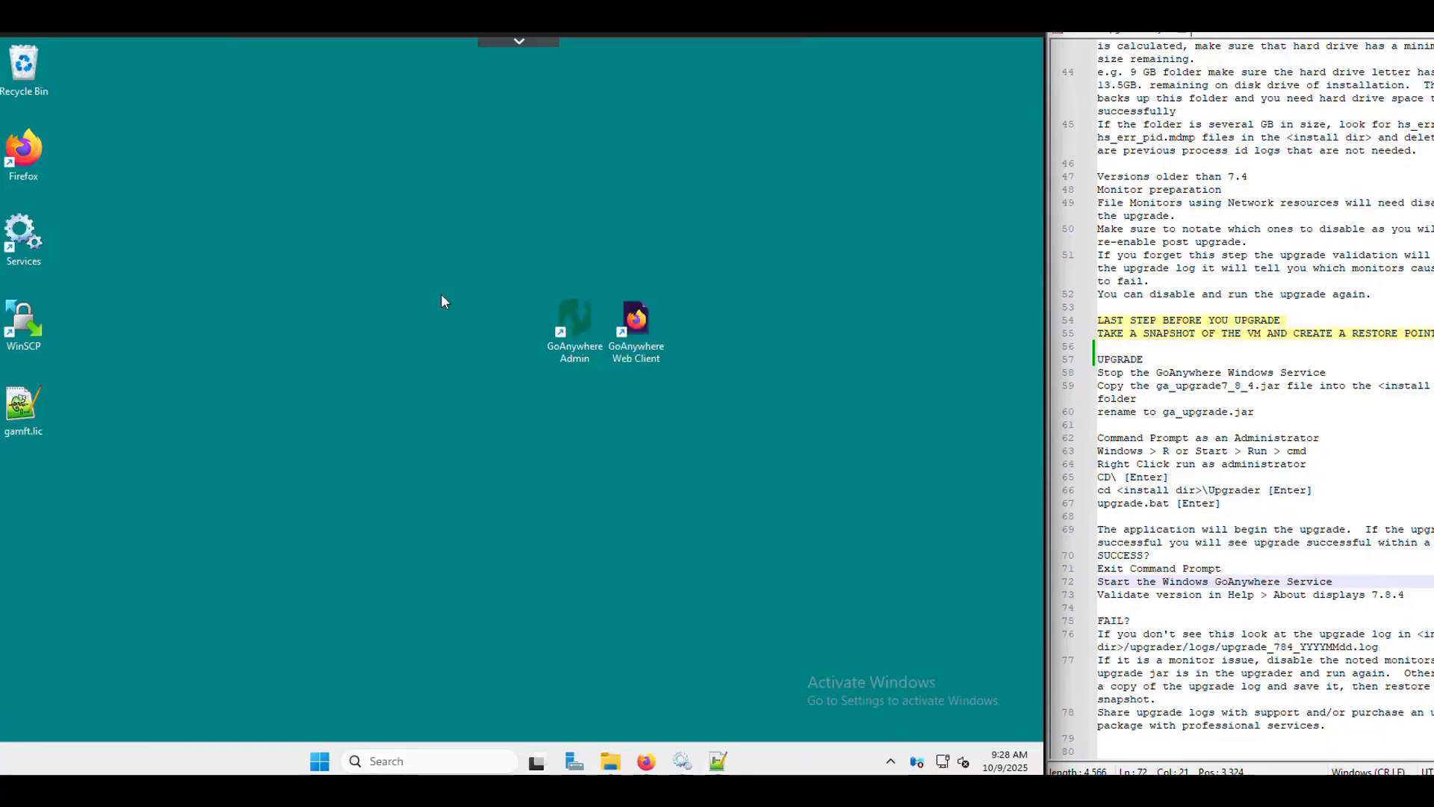
{"action": "left_click", "coordinate": [617, 766]}
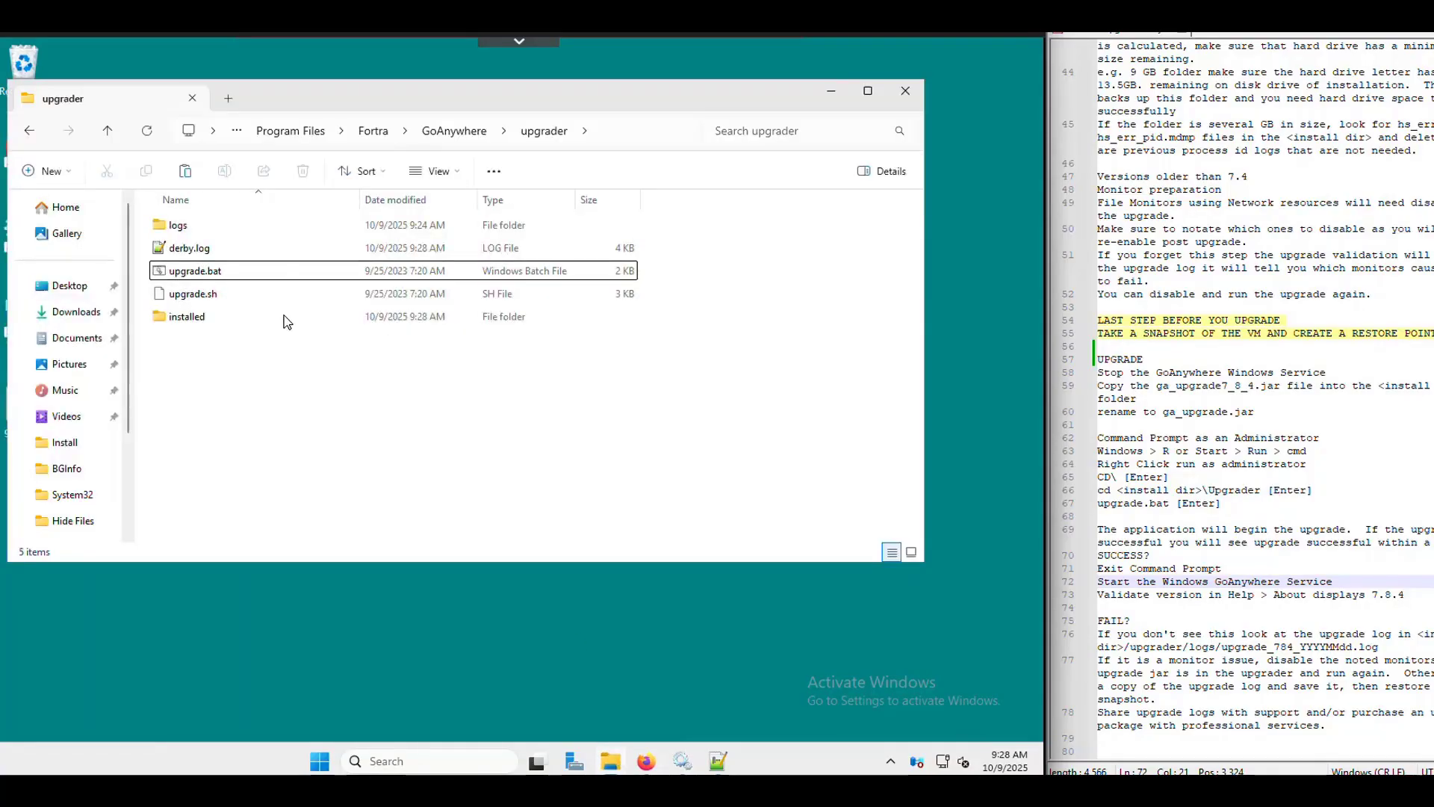
{"action": "double_click", "coordinate": [177, 225]}
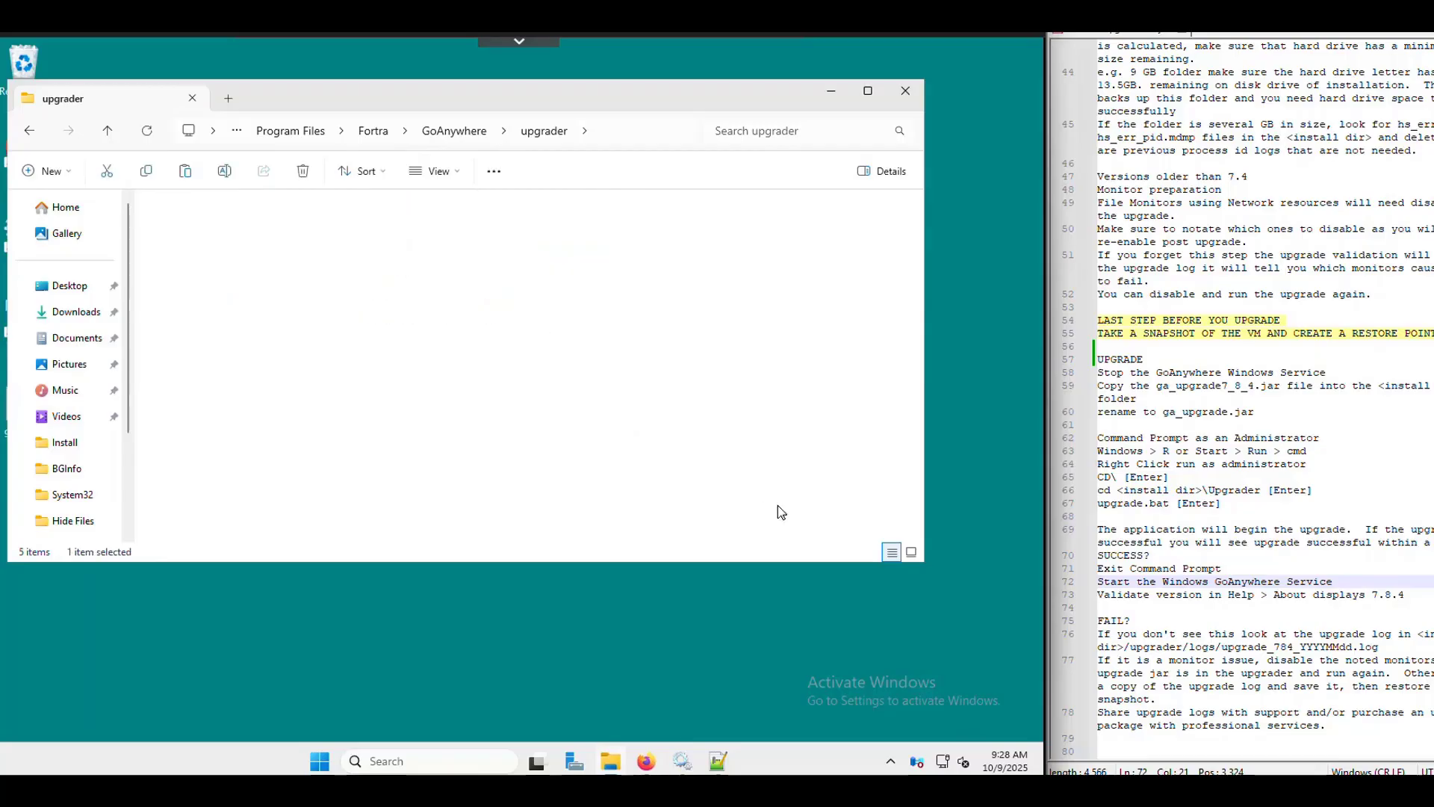
{"action": "double_click", "coordinate": [266, 254]}
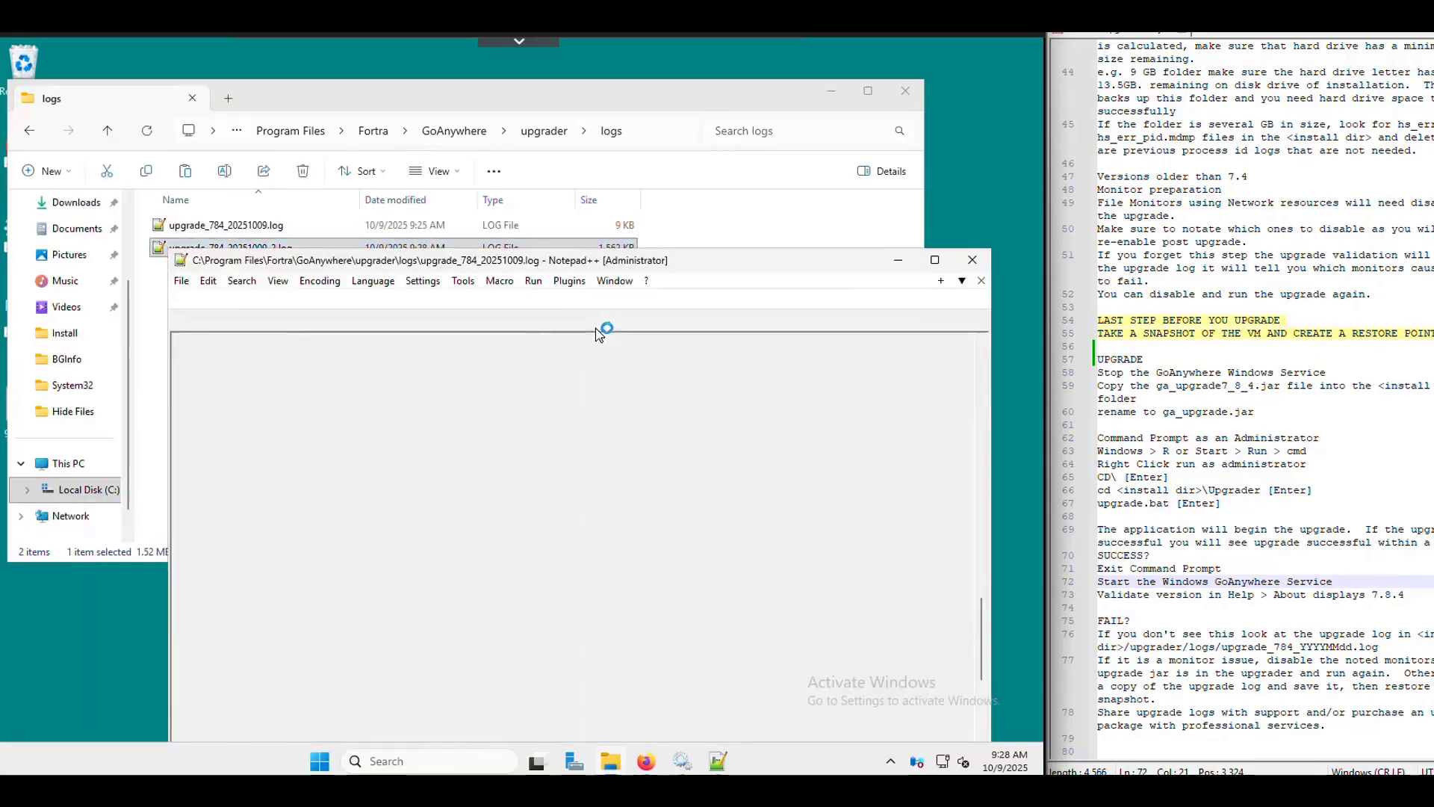
- Review the log to its final line, 'GoAnywhere was upgraded successfully', then minimize Notepad++ and the folder
{"action": "left_click", "coordinate": [577, 452]}
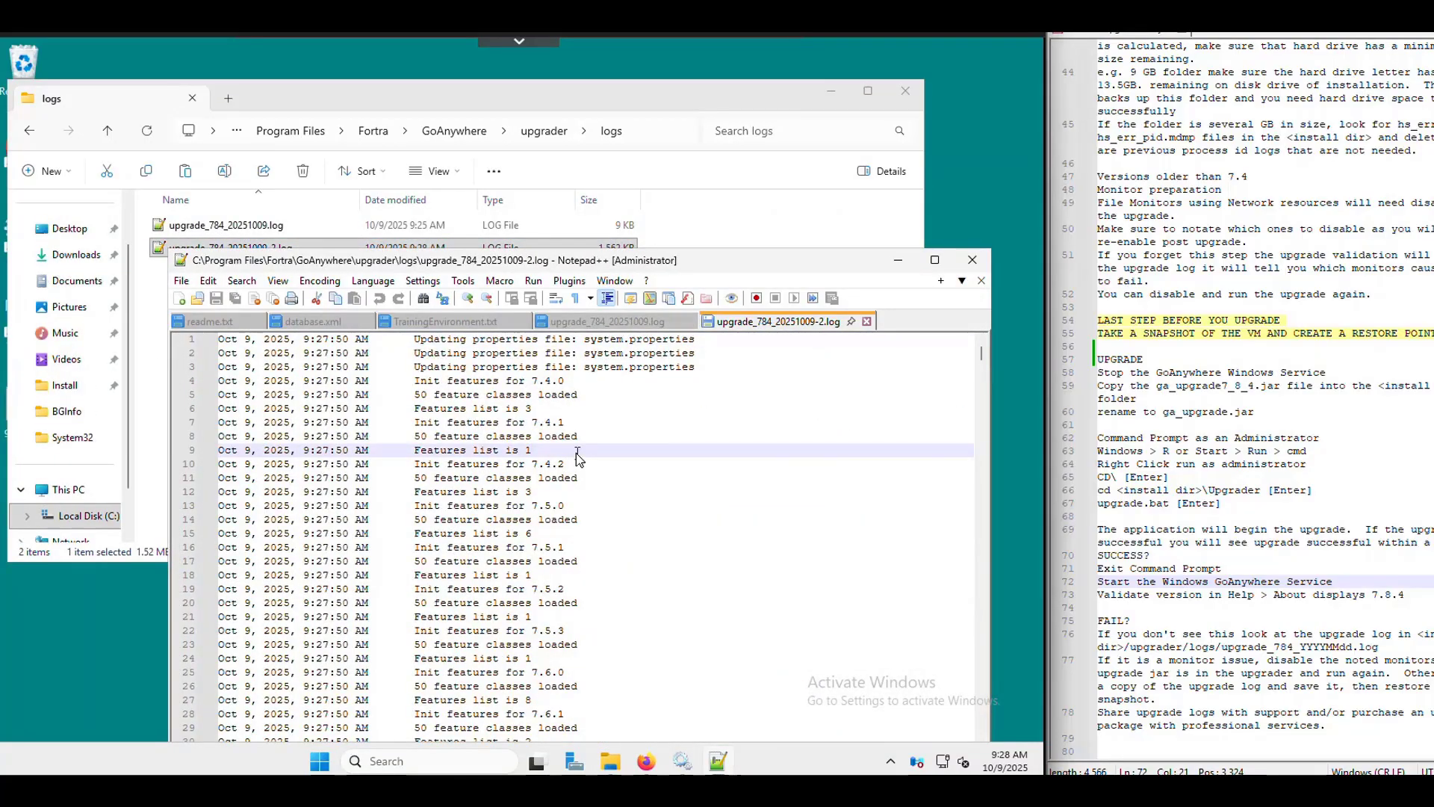
{"action": "key", "text": "ctrl+End"}
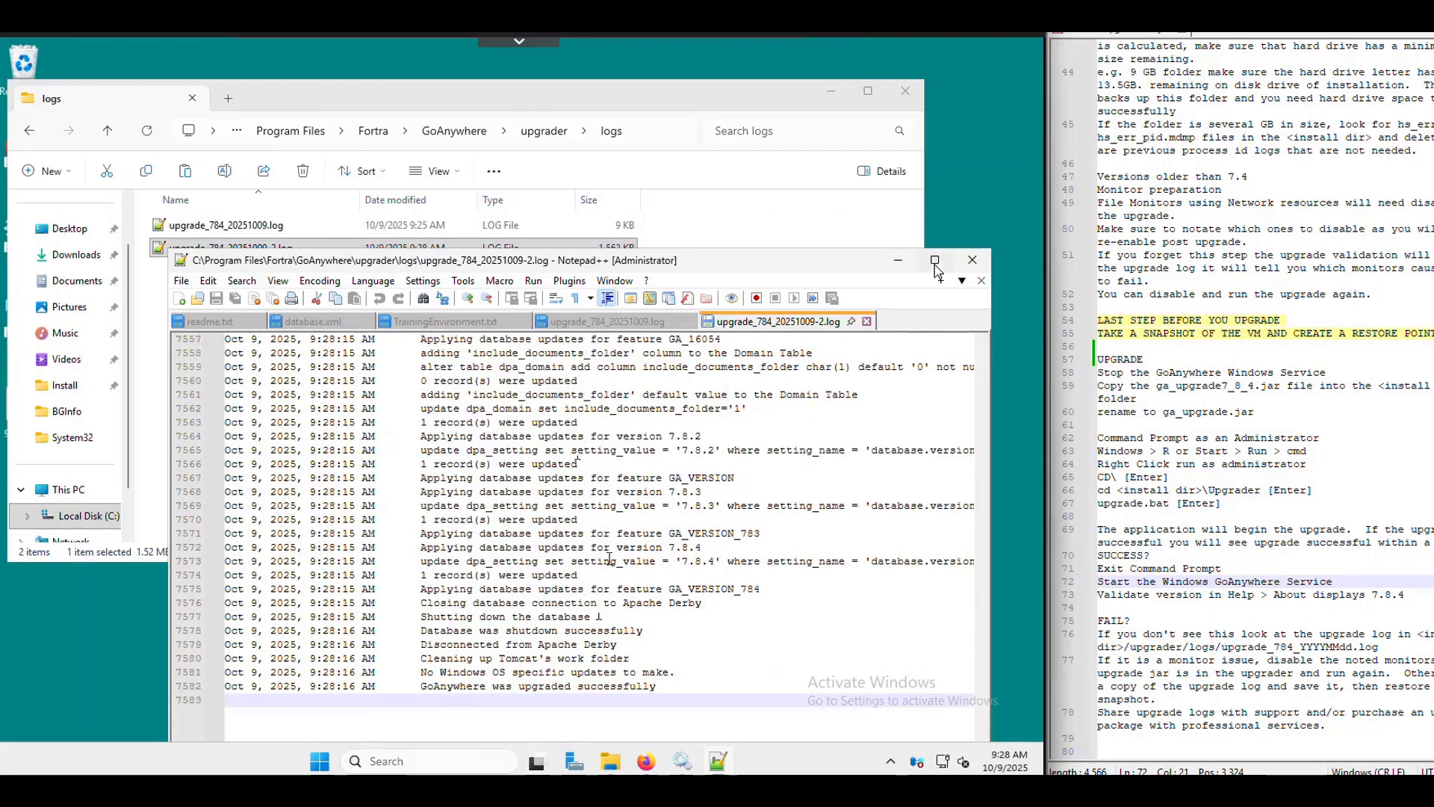
{"action": "left_click", "coordinate": [935, 263]}
{"action": "left_click_drag", "start_coordinate": [482, 473], "coordinate": [240, 470]}
{"action": "left_click", "coordinate": [278, 522]}
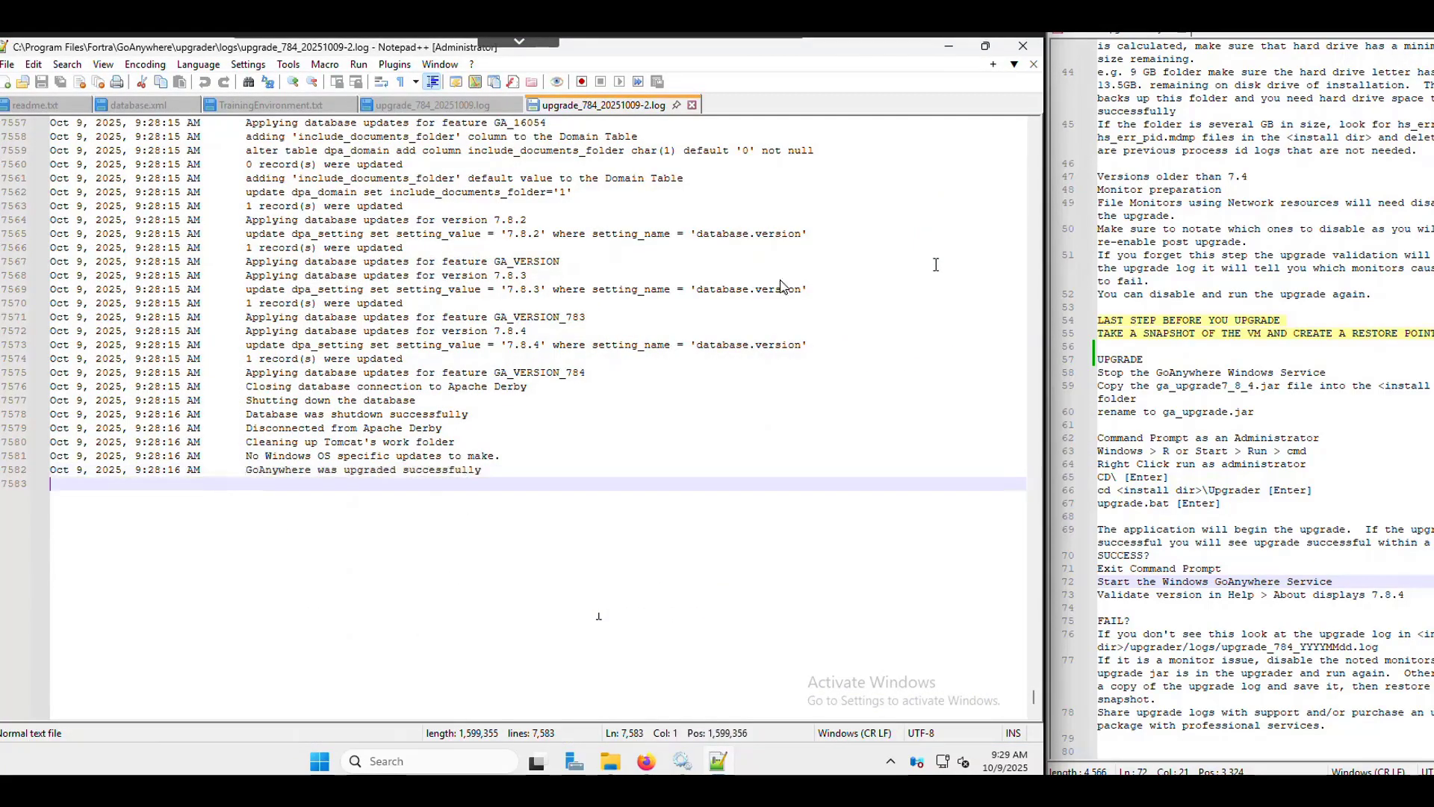
{"action": "scroll", "coordinate": [505, 272], "scroll_direction": "up", "scroll_amount": 9}
{"action": "scroll", "coordinate": [504, 272], "scroll_direction": "up", "scroll_amount": 20}
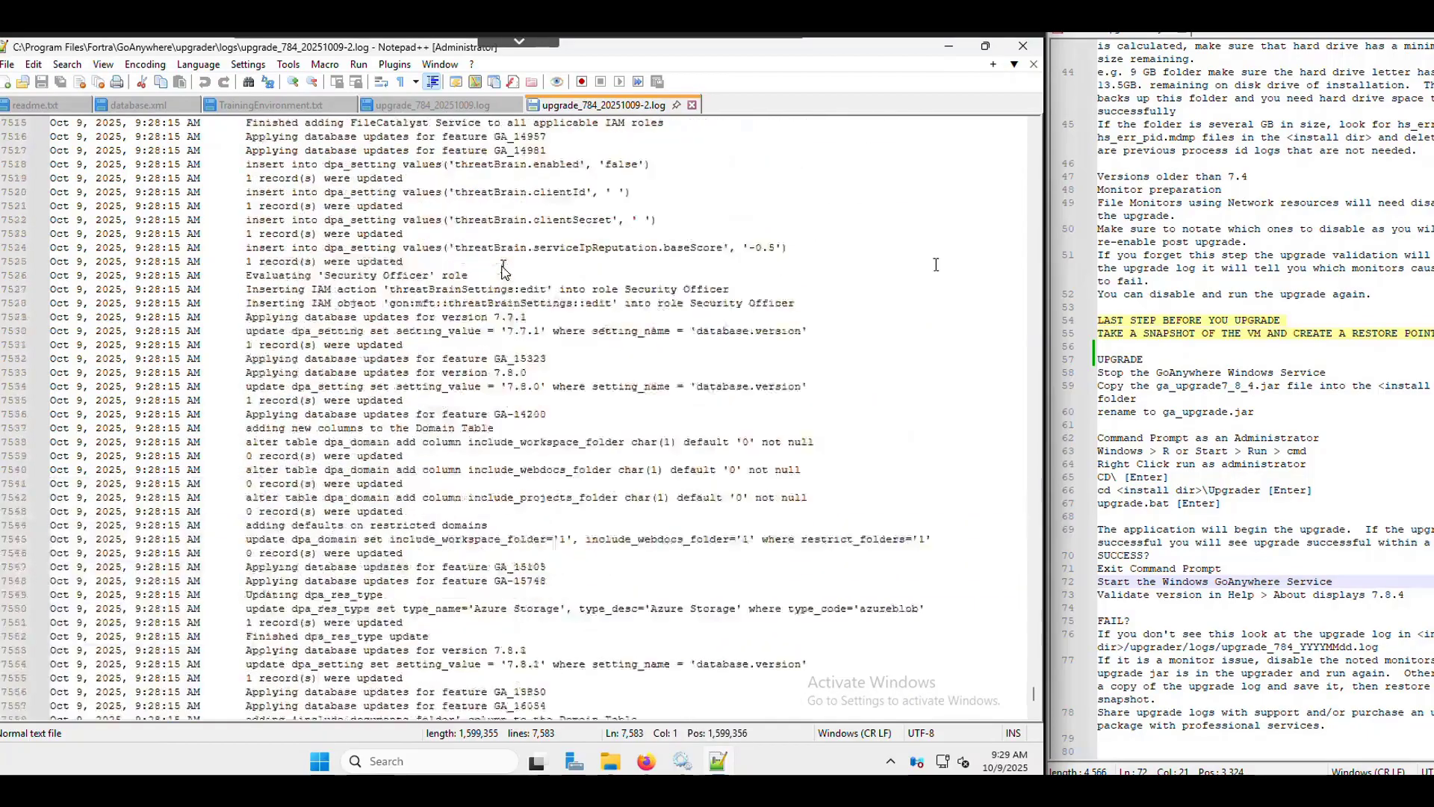
{"action": "scroll", "coordinate": [504, 271], "scroll_direction": "up", "scroll_amount": 6}
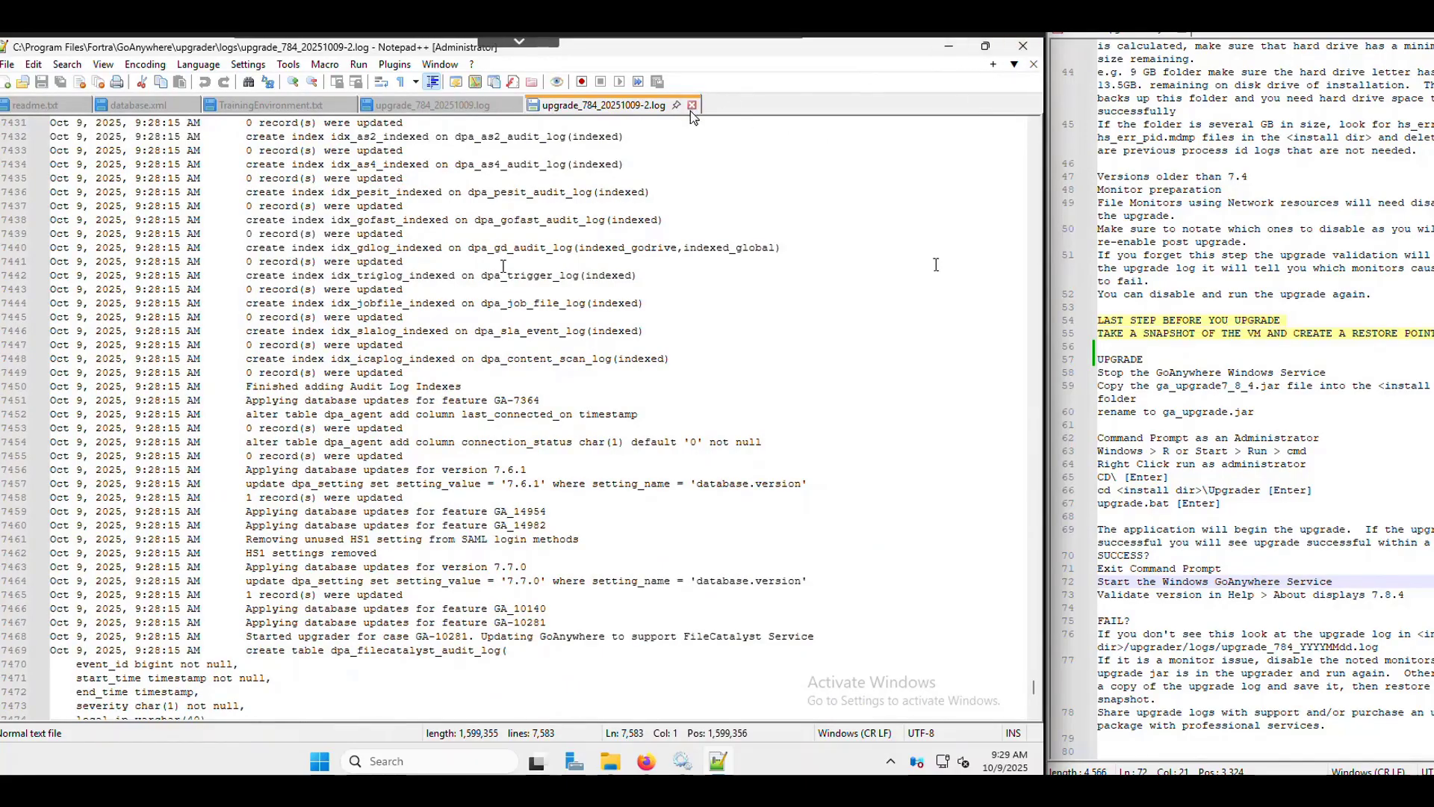
{"action": "left_click", "coordinate": [948, 46]}
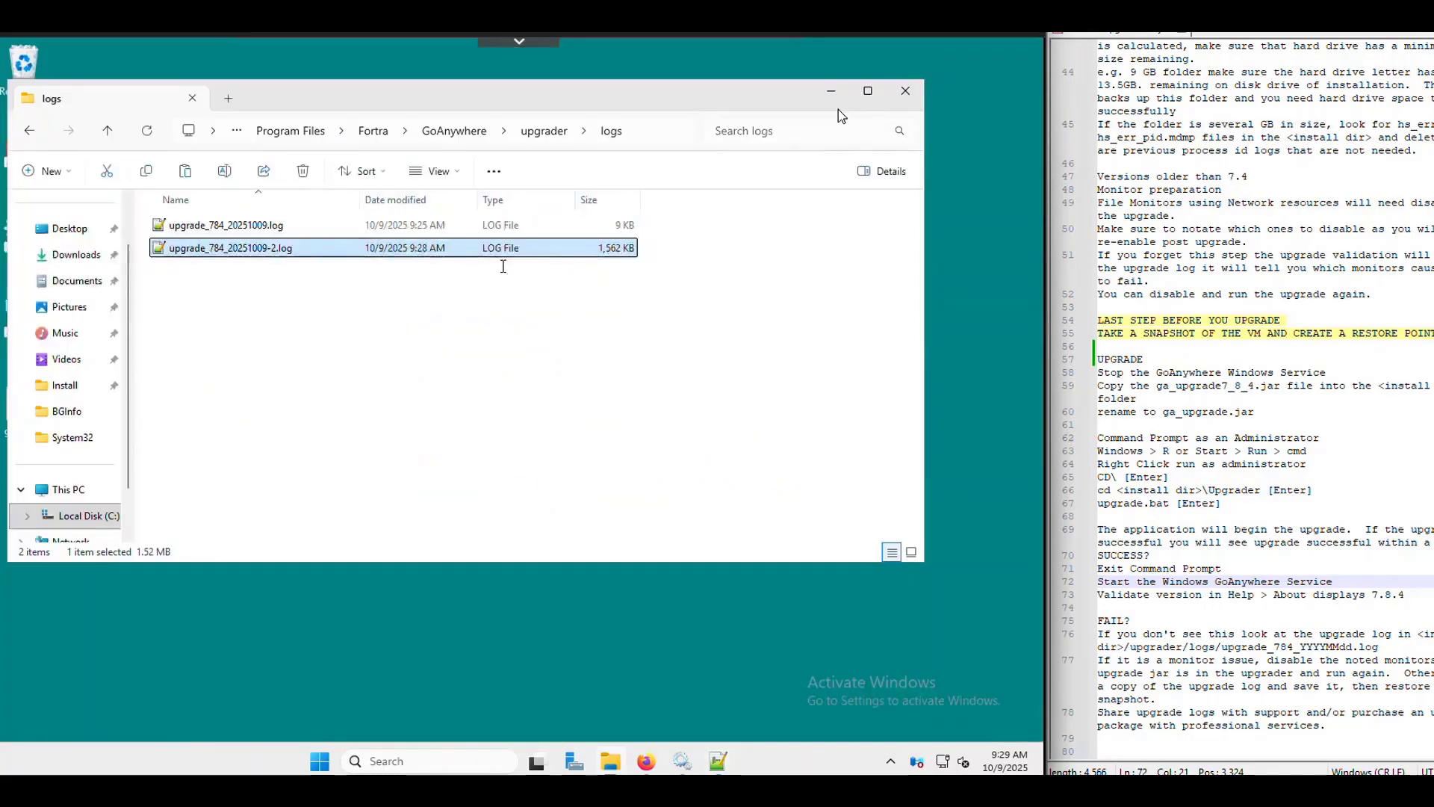
{"action": "left_click", "coordinate": [831, 91]}
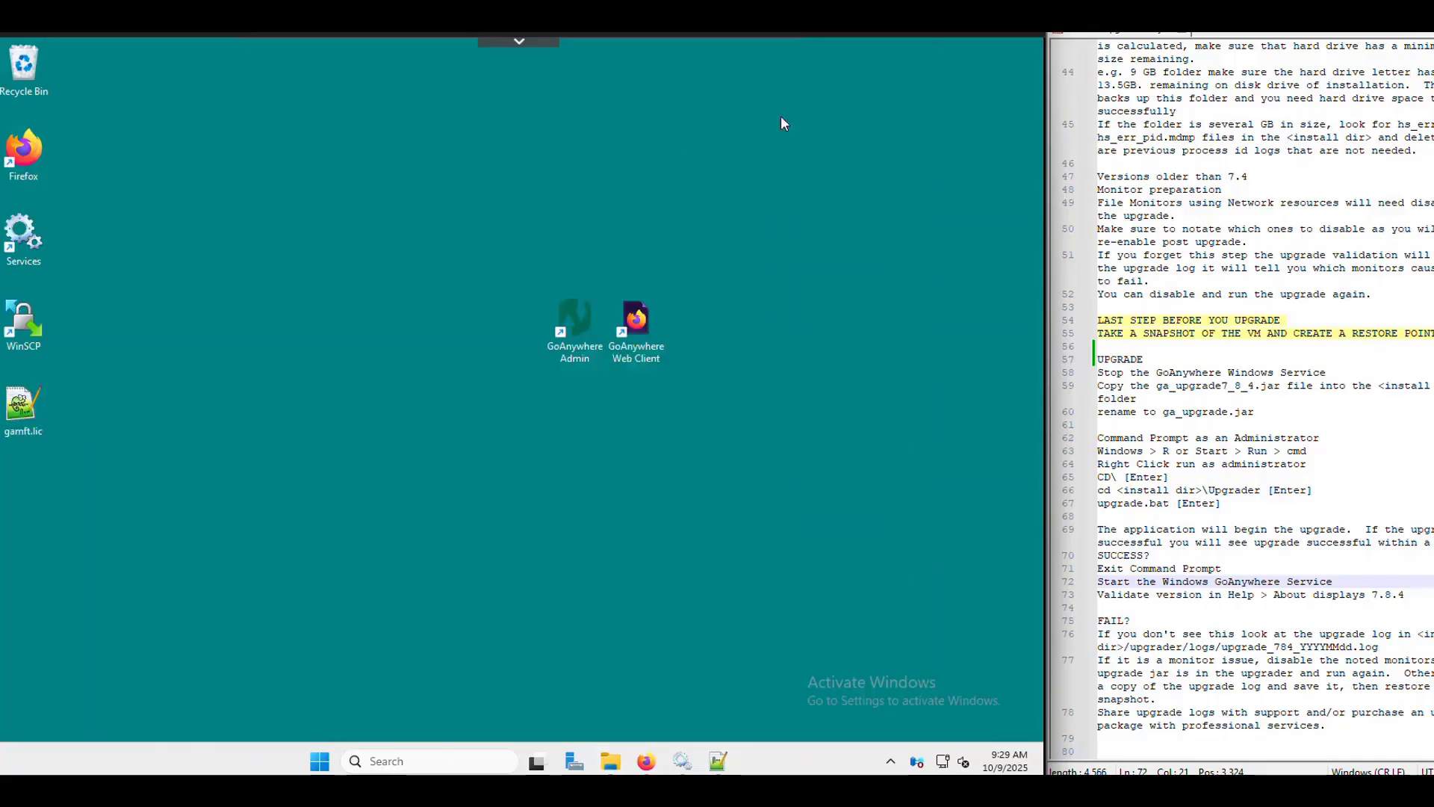
- Open the GoAnywhere Admin login page and log in with the administrator credentials
{"action": "double_click", "coordinate": [566, 317]}
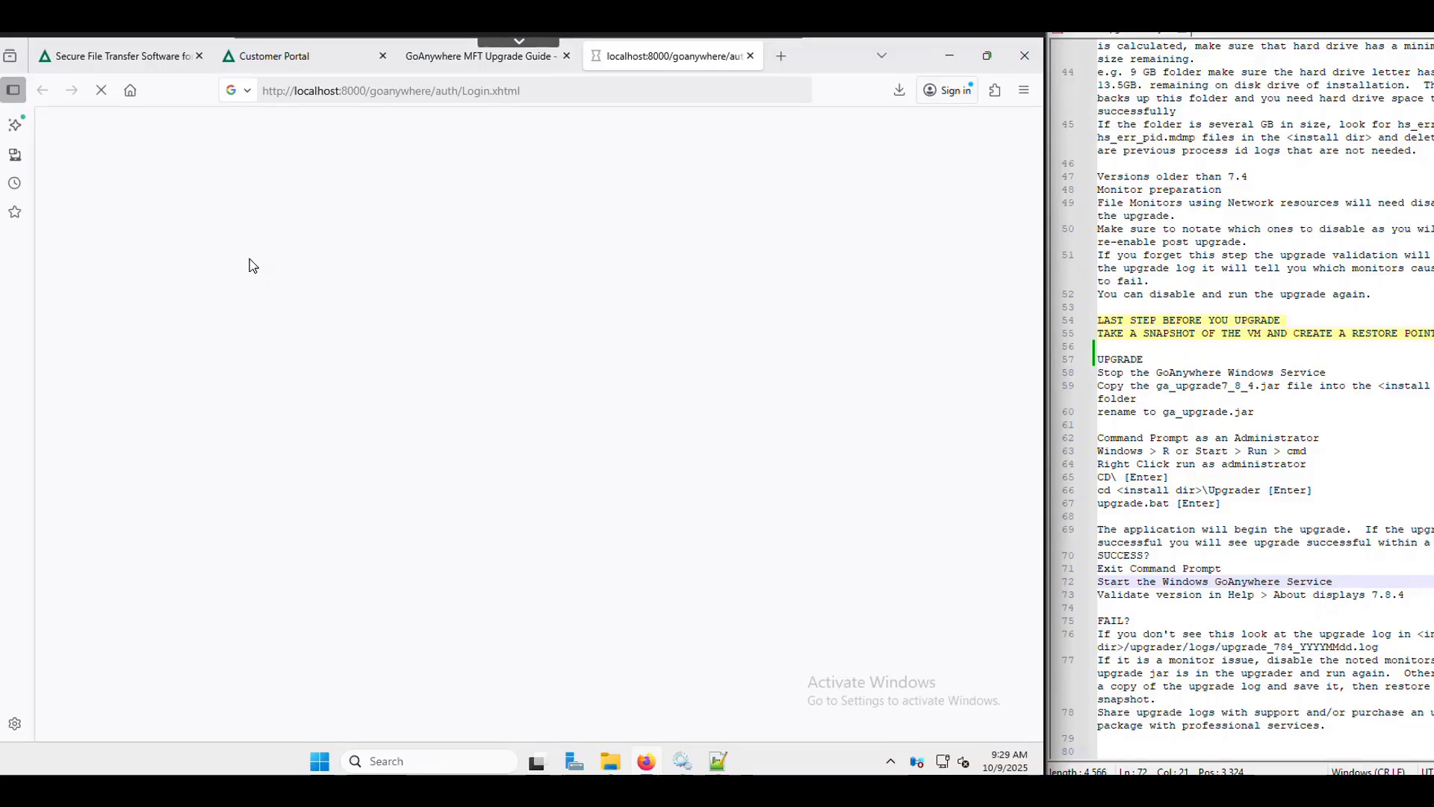
{"action": "left_click", "coordinate": [597, 91]}
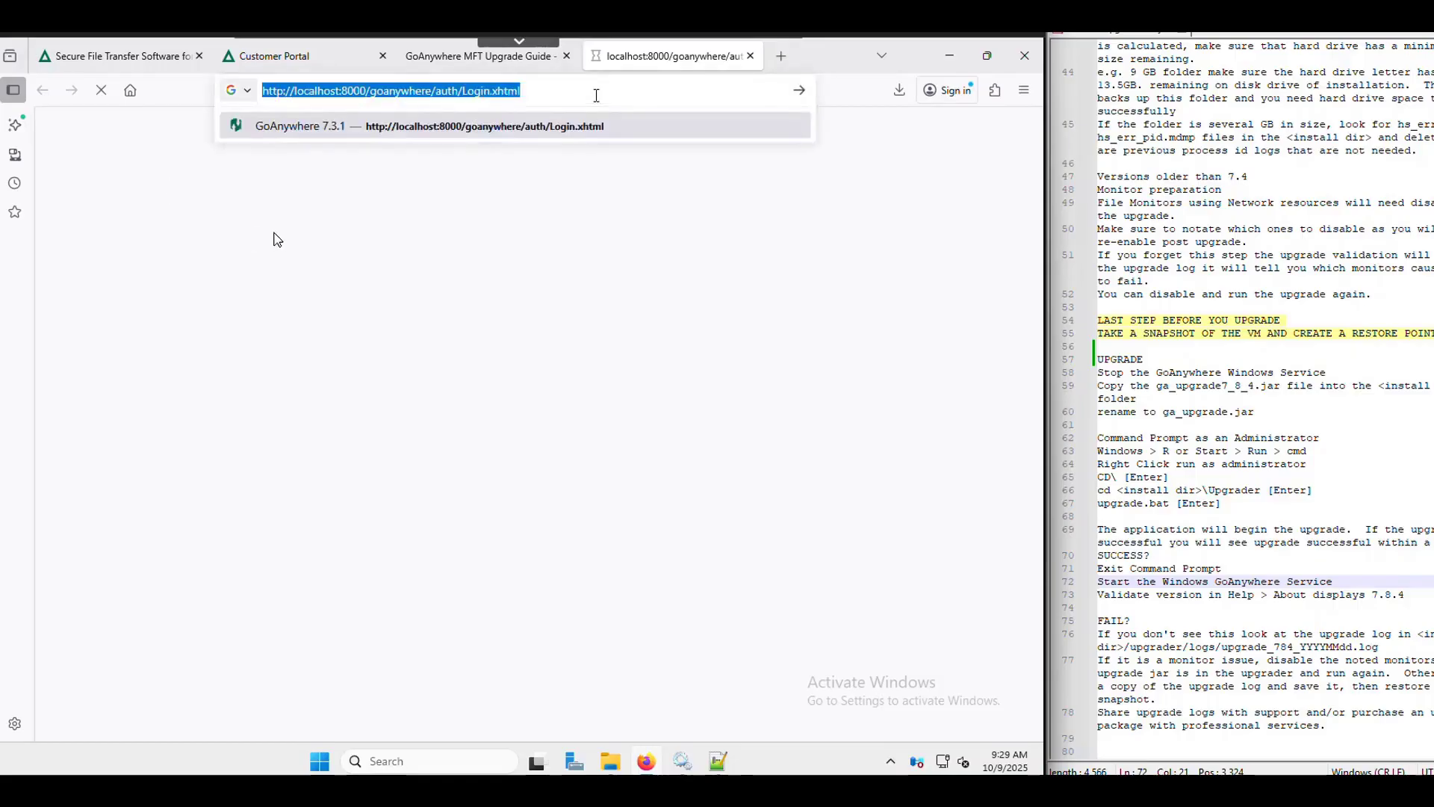
{"action": "left_click", "coordinate": [504, 128]}
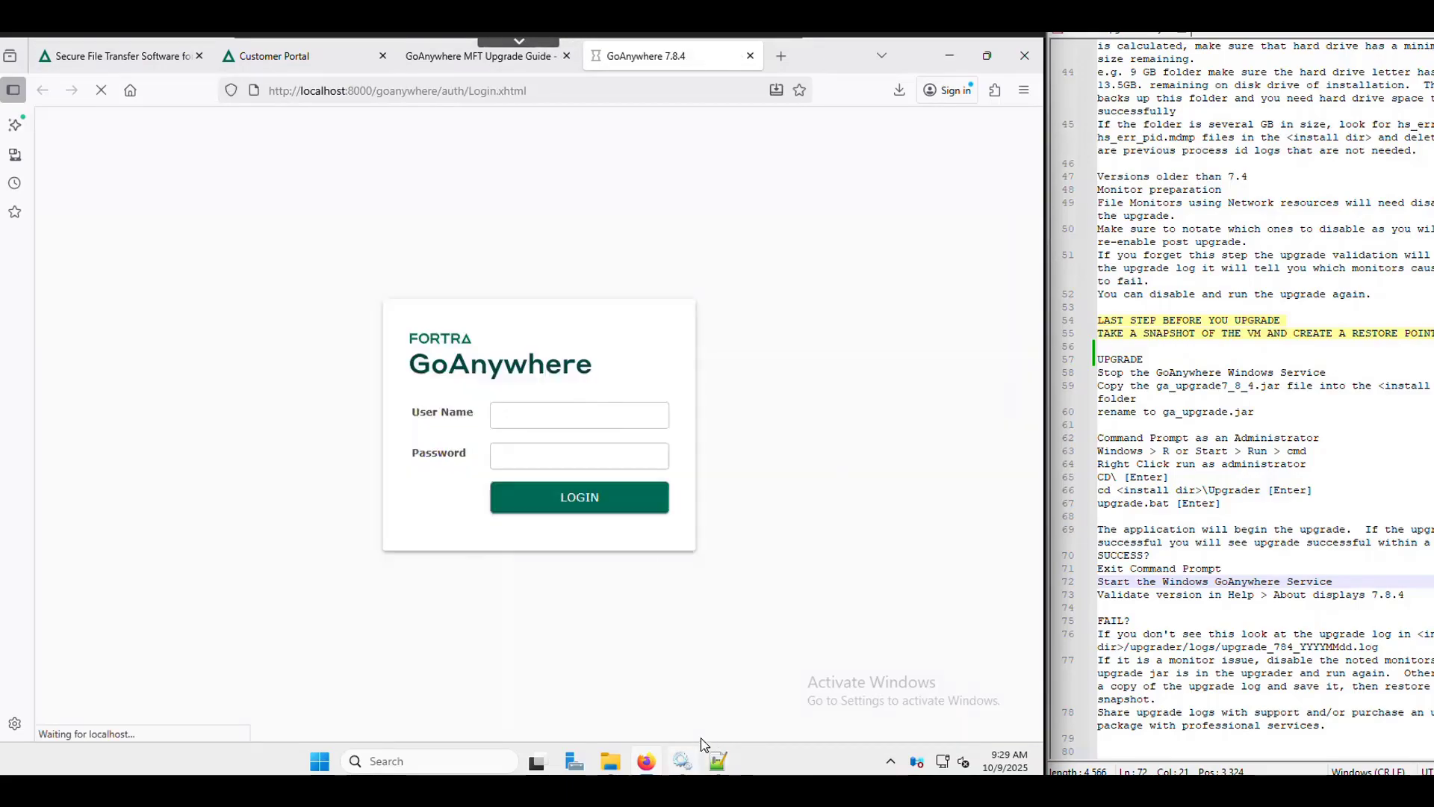
{"action": "left_click", "coordinate": [696, 761]}
{"action": "left_click", "coordinate": [548, 168]}
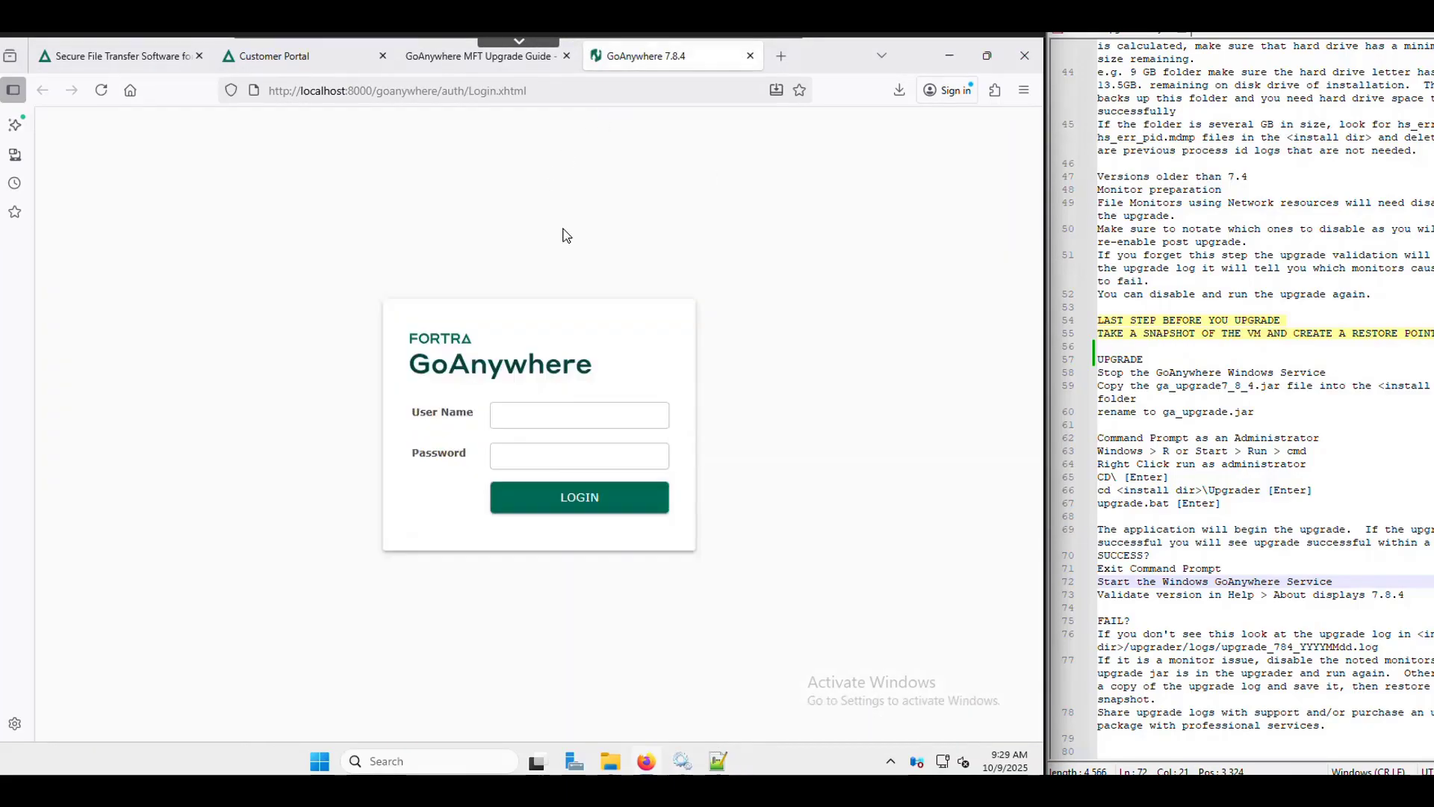
{"action": "left_click", "coordinate": [541, 416]}
{"action": "type", "text": "training"}
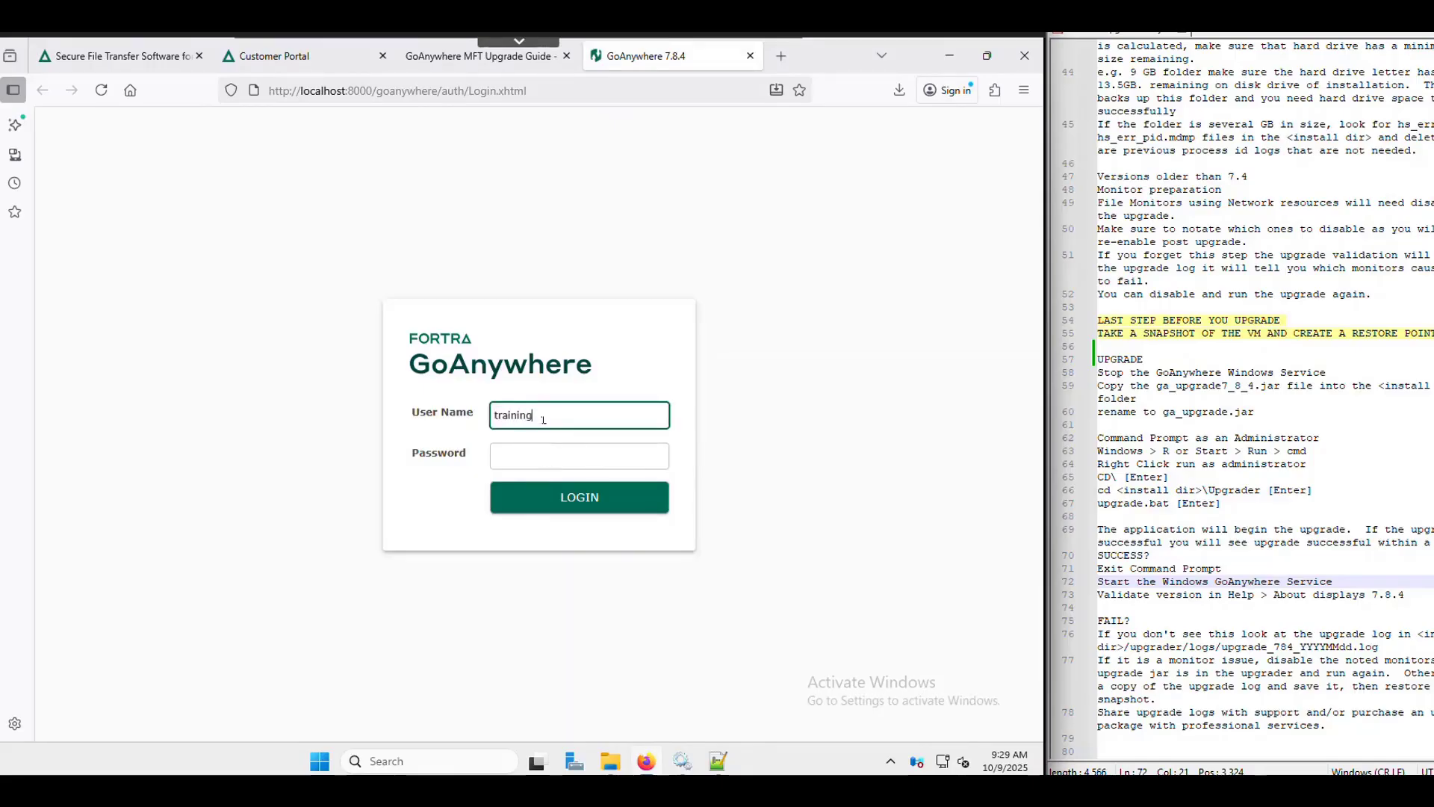
{"action": "key", "text": "Tab"}
{"action": "type", "text": "•••••••"}
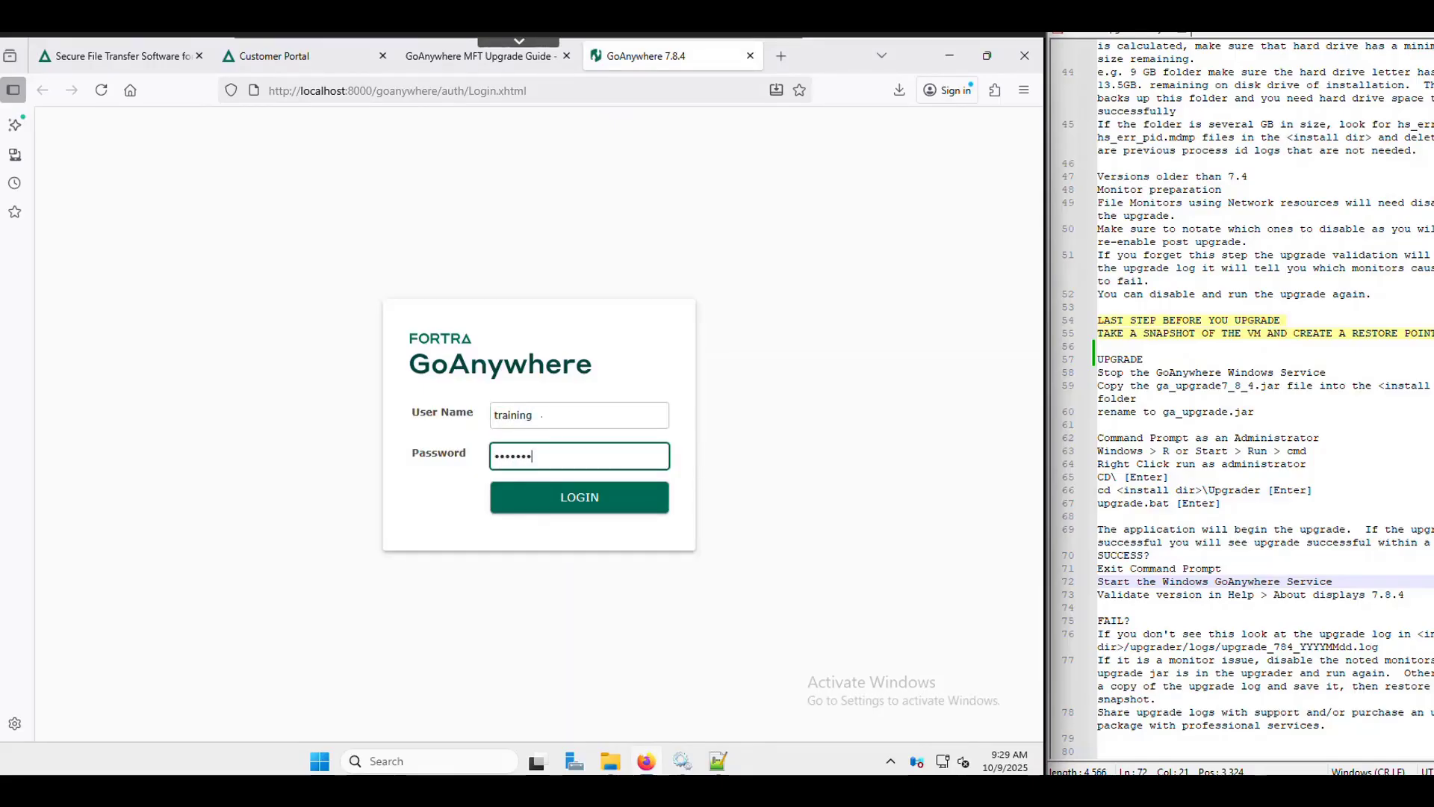
{"action": "type", "text": "•••"}
{"action": "key", "text": "Return"}
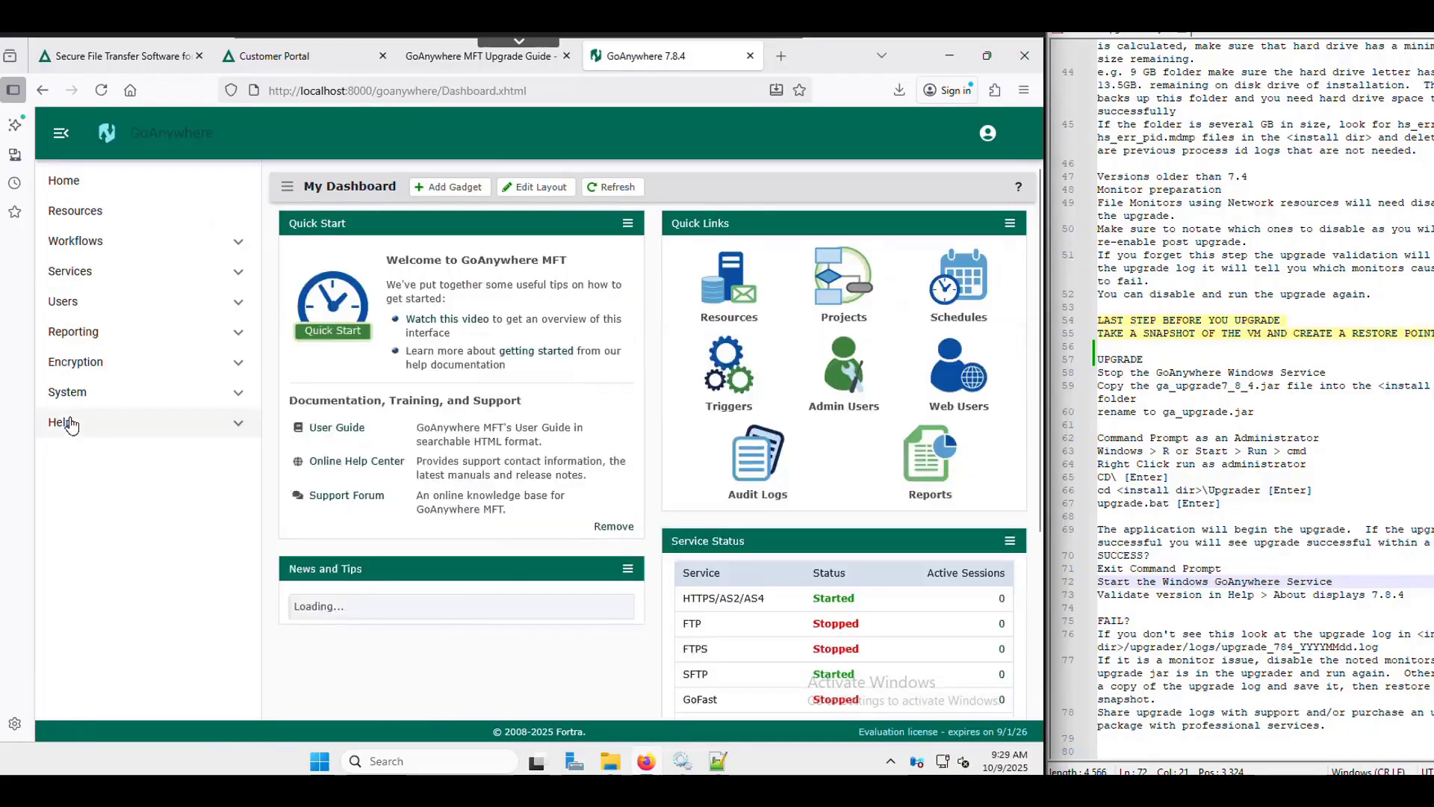
- Confirm on the Help > About page that Version 7.8.4 Build 9 is installed
{"action": "left_click", "coordinate": [65, 422]}
{"action": "left_click", "coordinate": [95, 519]}
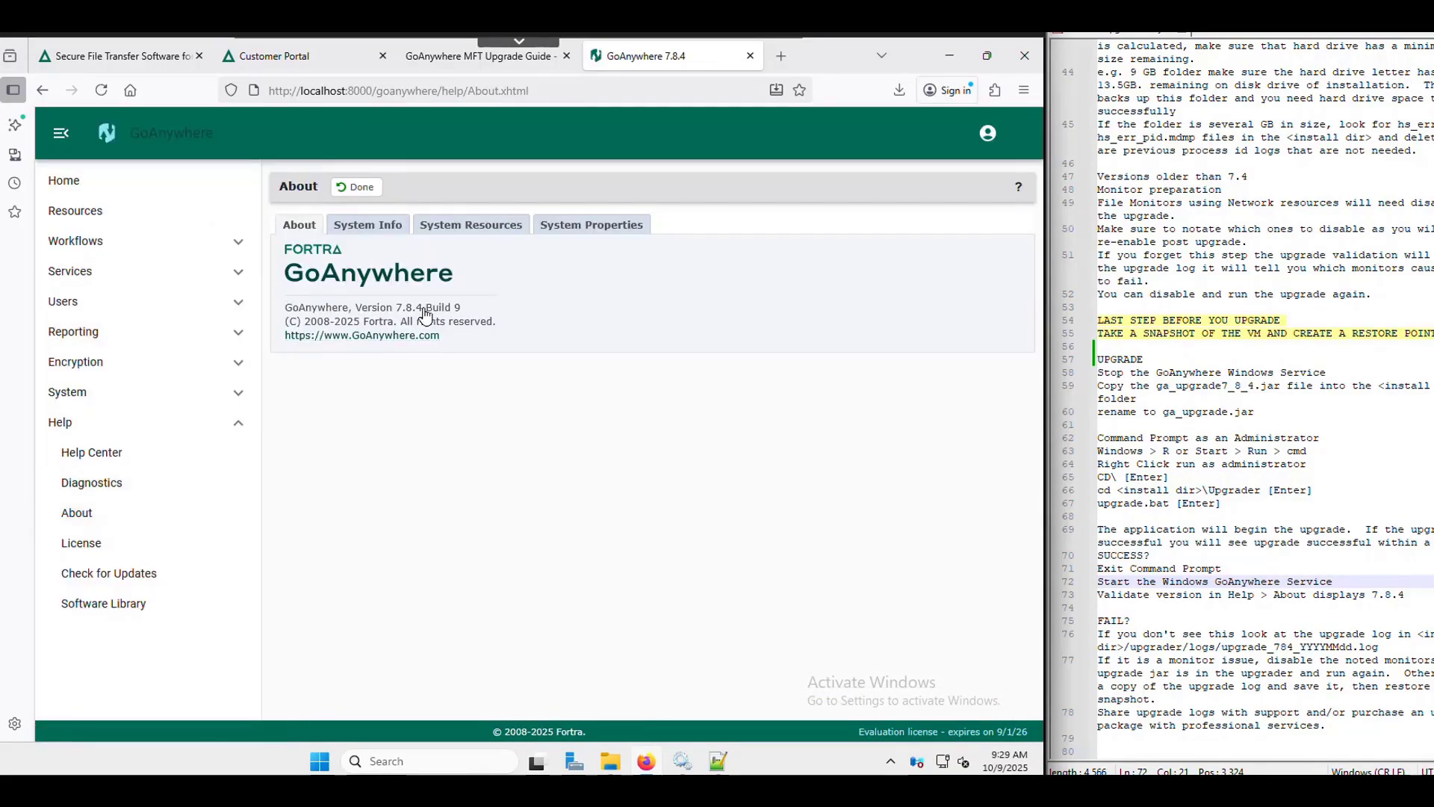
{"action": "left_click_drag", "start_coordinate": [423, 314], "coordinate": [400, 315]}
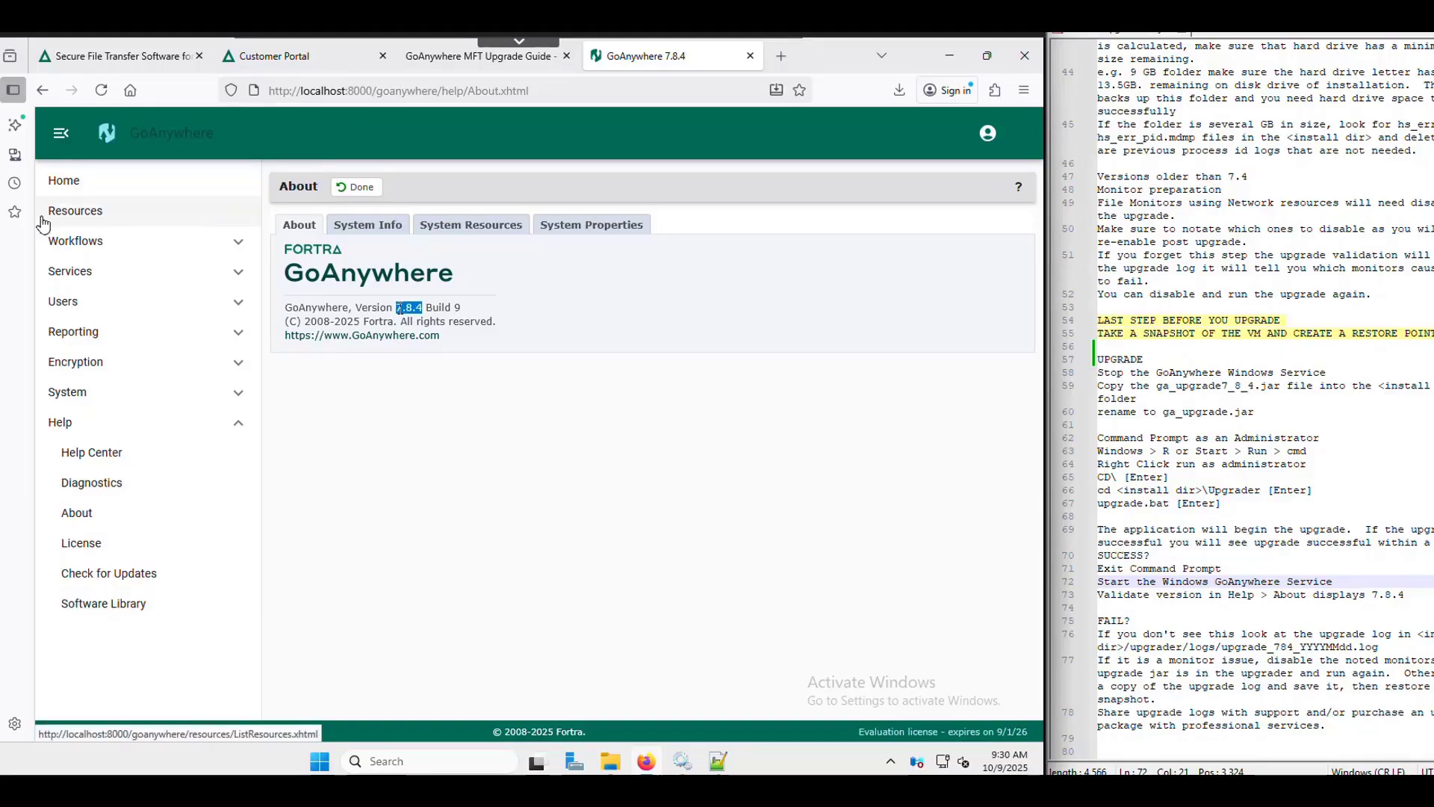
{"action": "left_click", "coordinate": [81, 241]}
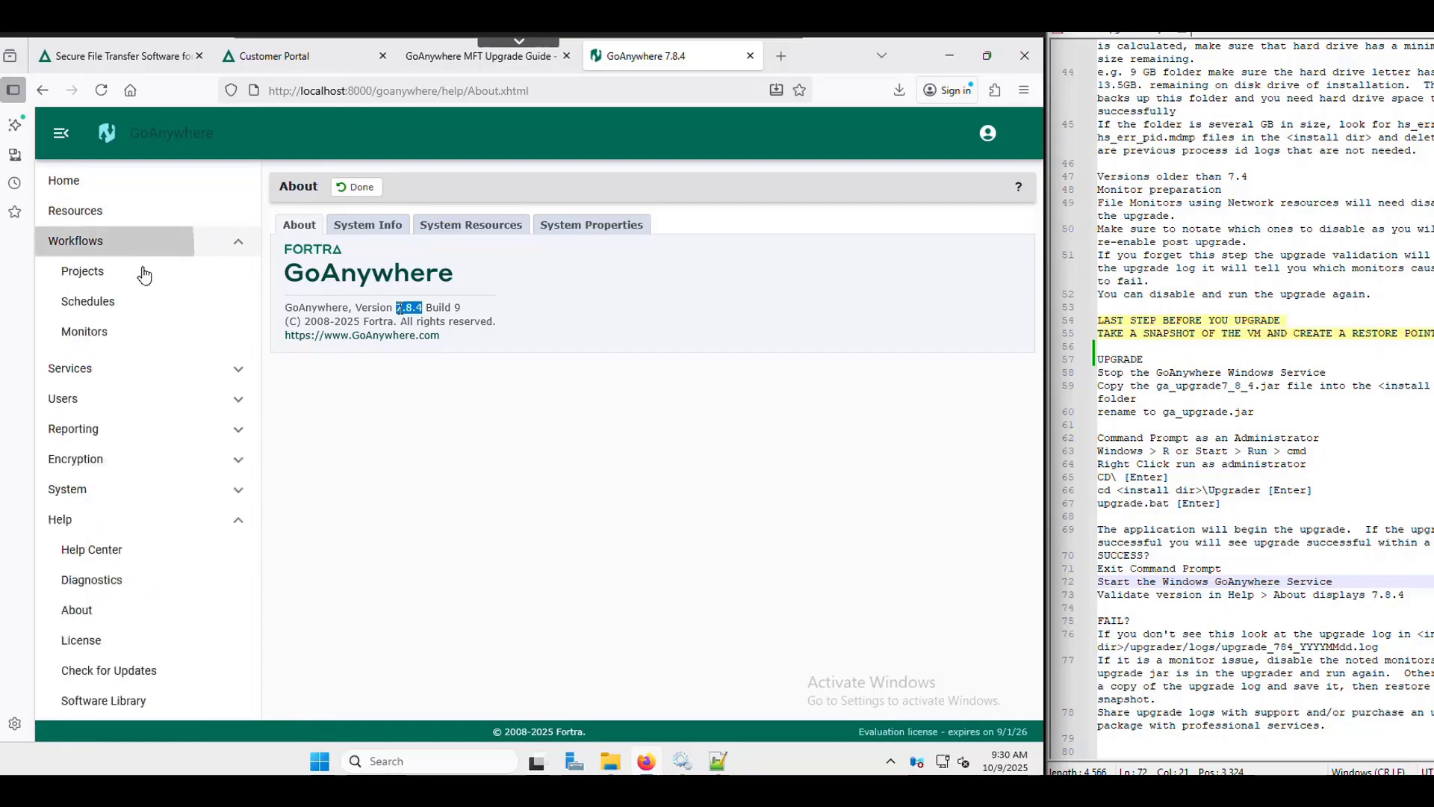
- Activate the Network Share Monitor from the Monitors list with a new snapshot
{"action": "left_click", "coordinate": [89, 331]}
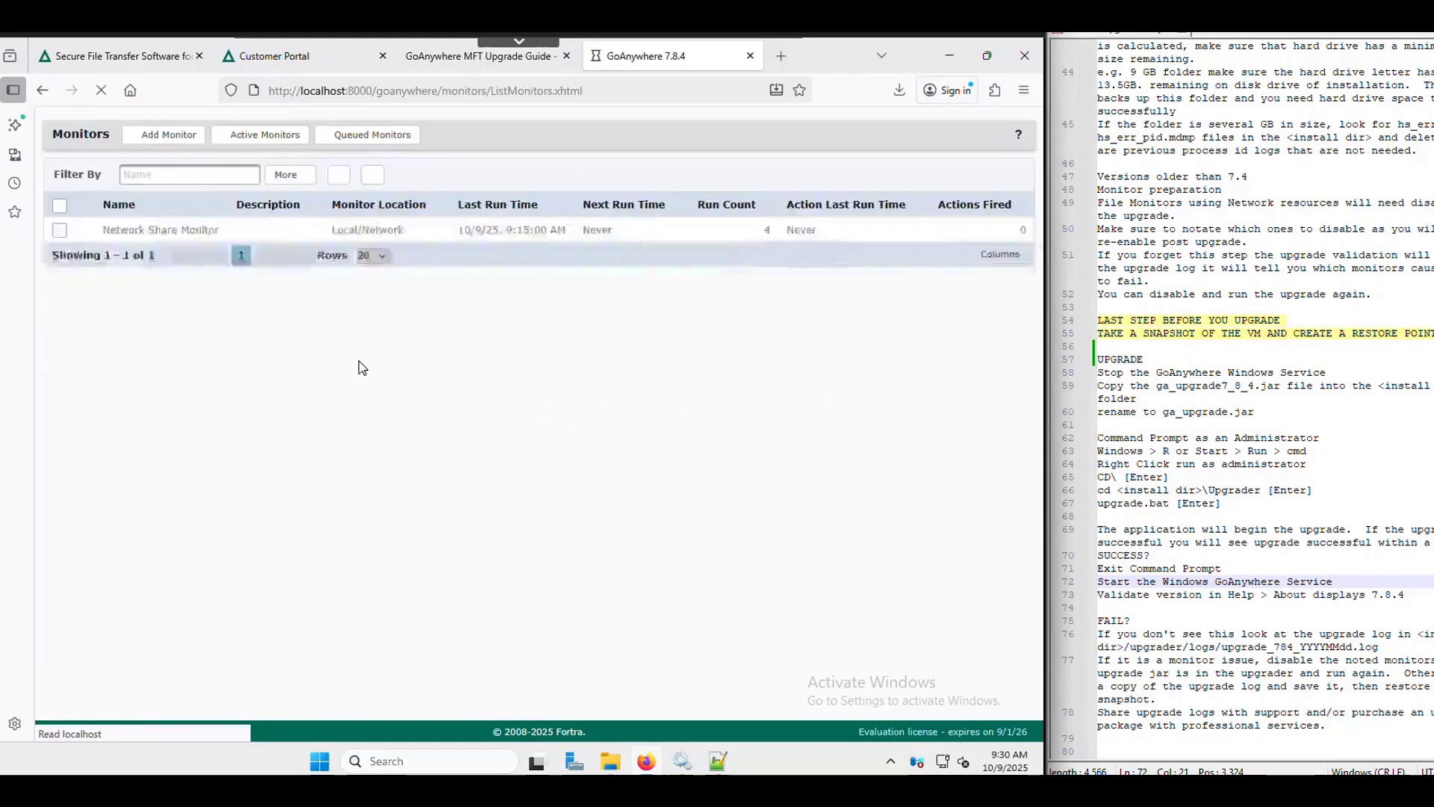
{"action": "left_click", "coordinate": [316, 294]}
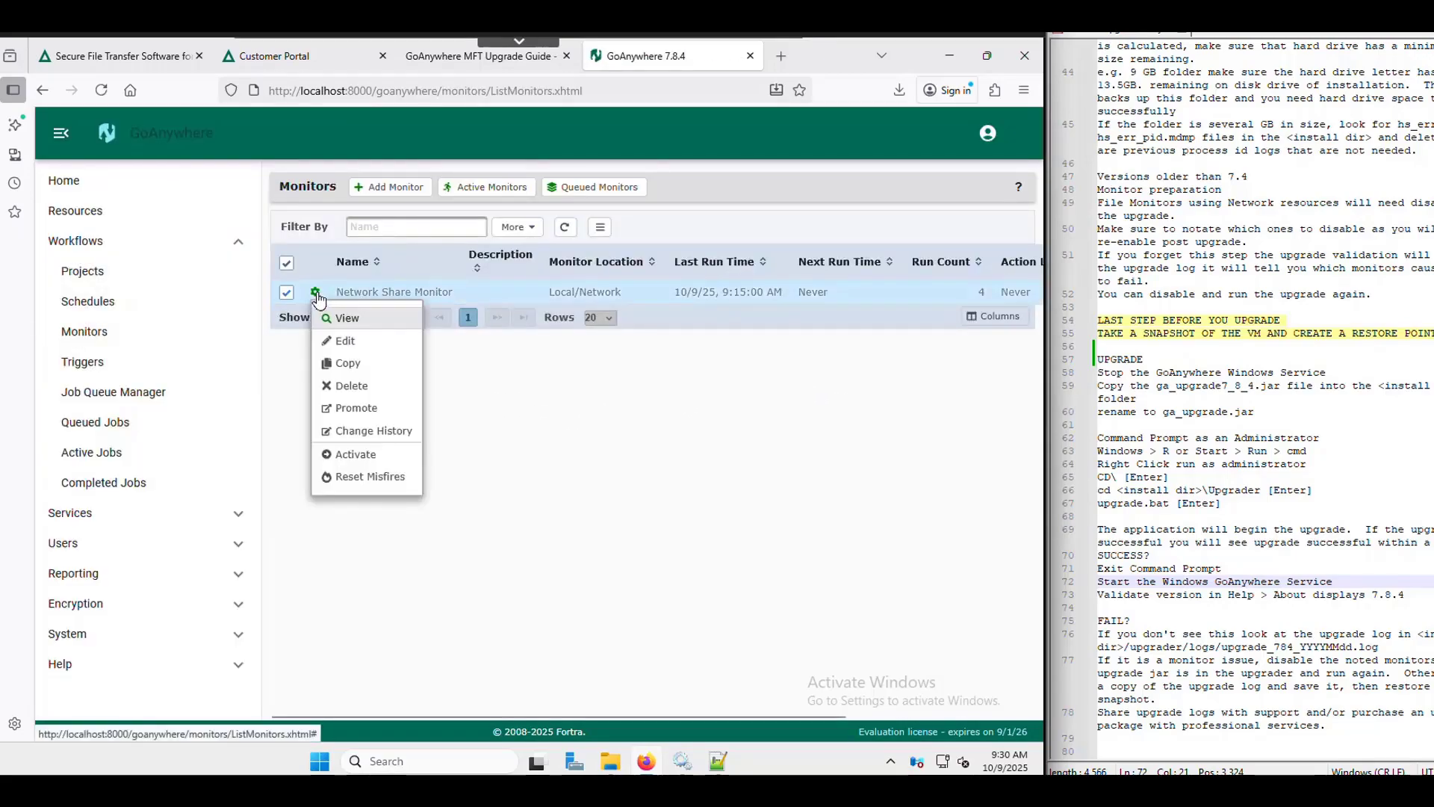
{"action": "left_click", "coordinate": [369, 455]}
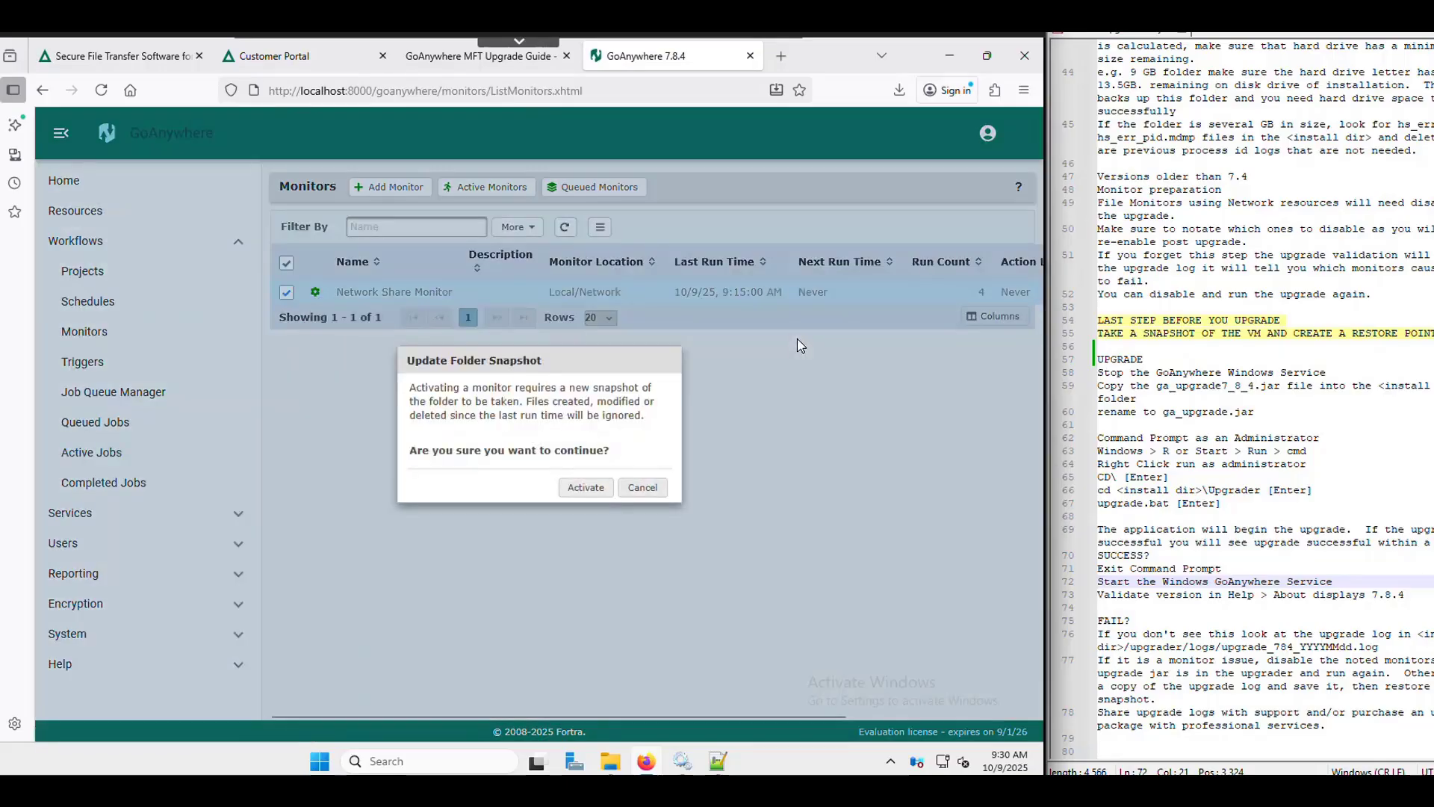
{"action": "left_click", "coordinate": [587, 487]}
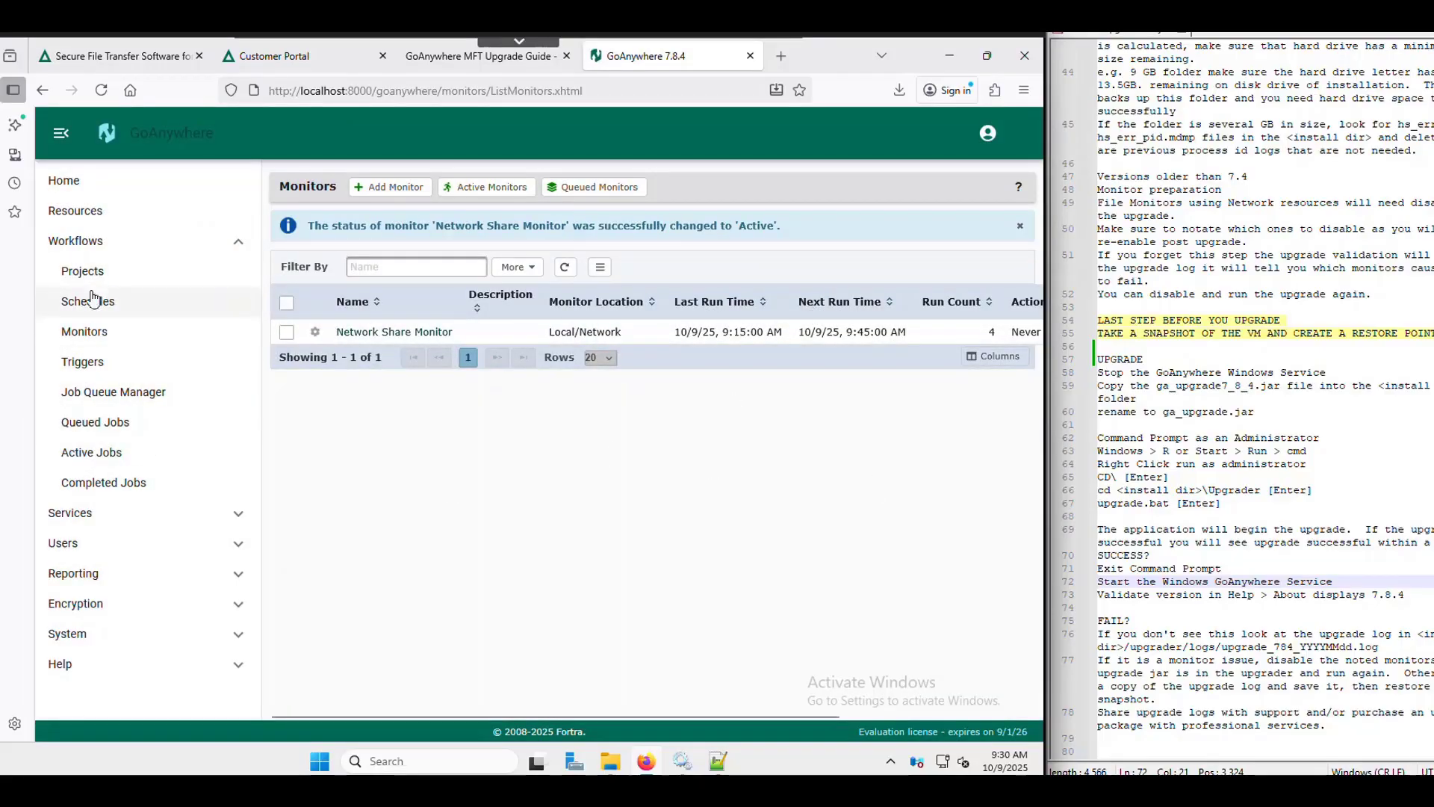
- Check in the Service Manager that HTTPS/AS2/AS4 and SFTP are Started
{"action": "left_click", "coordinate": [105, 514]}
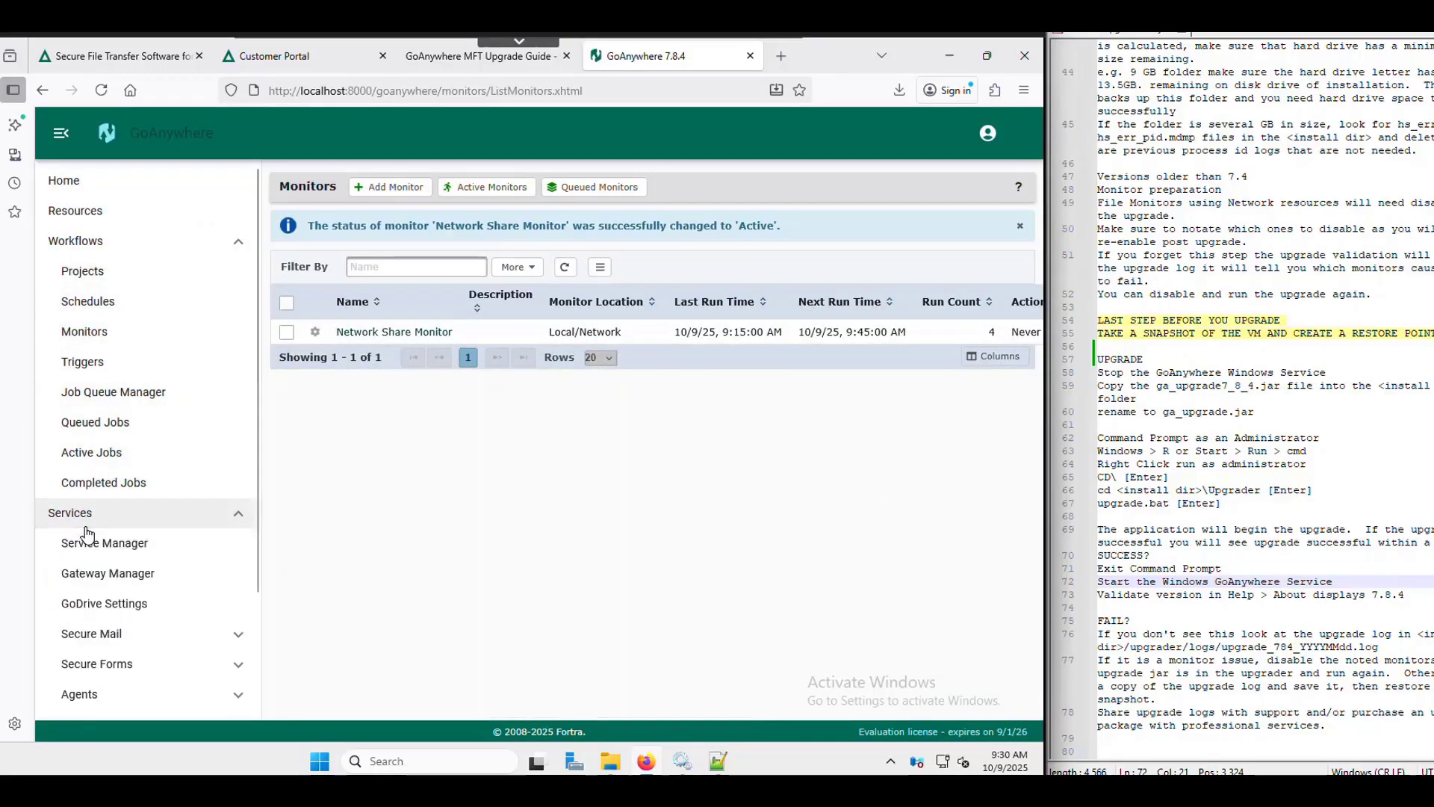
{"action": "left_click", "coordinate": [112, 545]}
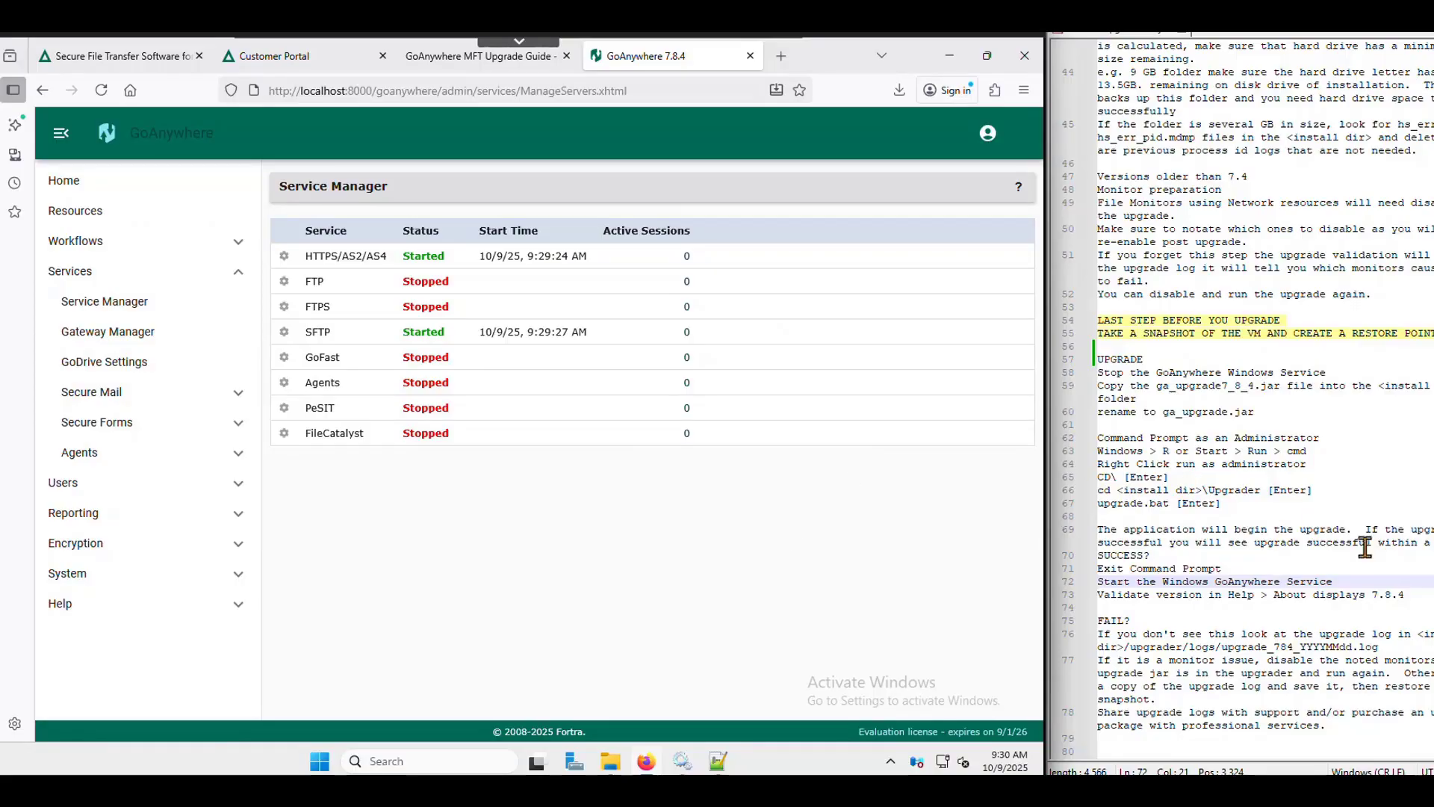
{"action": "scroll", "coordinate": [1331, 432], "scroll_direction": "down", "scroll_amount": 3}
{"action": "scroll", "coordinate": [1331, 431], "scroll_direction": "down", "scroll_amount": 2}
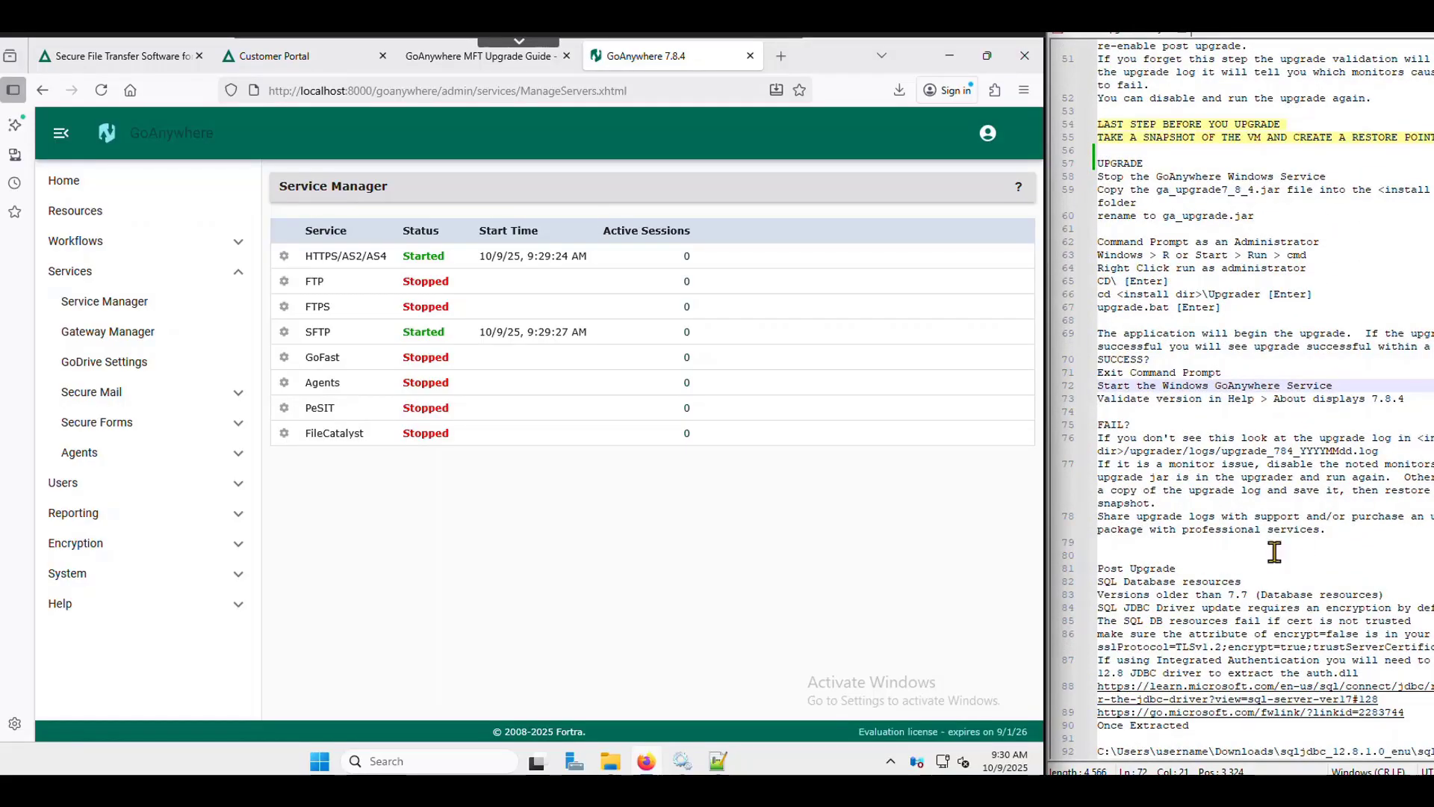
{"action": "left_click_drag", "start_coordinate": [1242, 583], "coordinate": [1092, 584]}
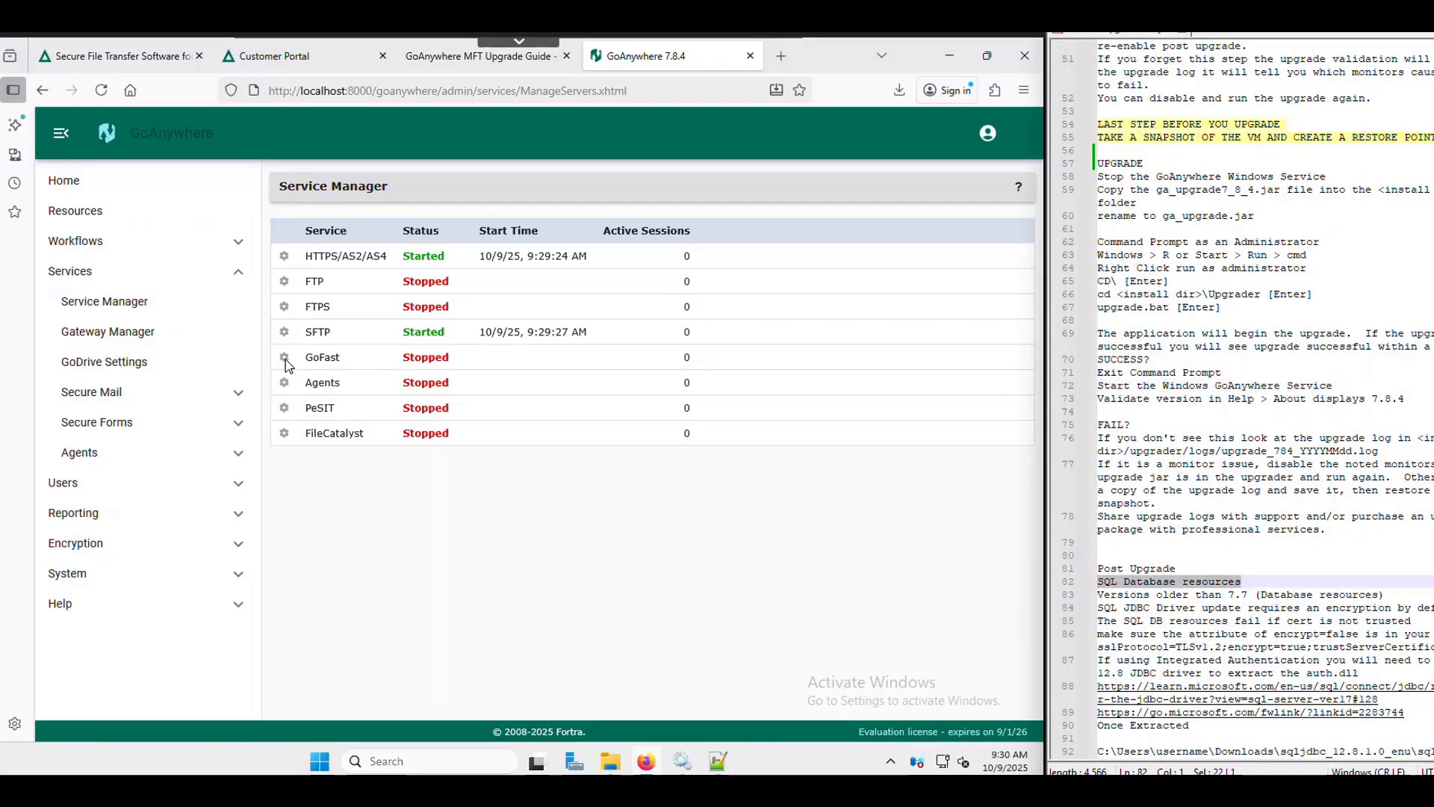
{"action": "left_click", "coordinate": [66, 215]}
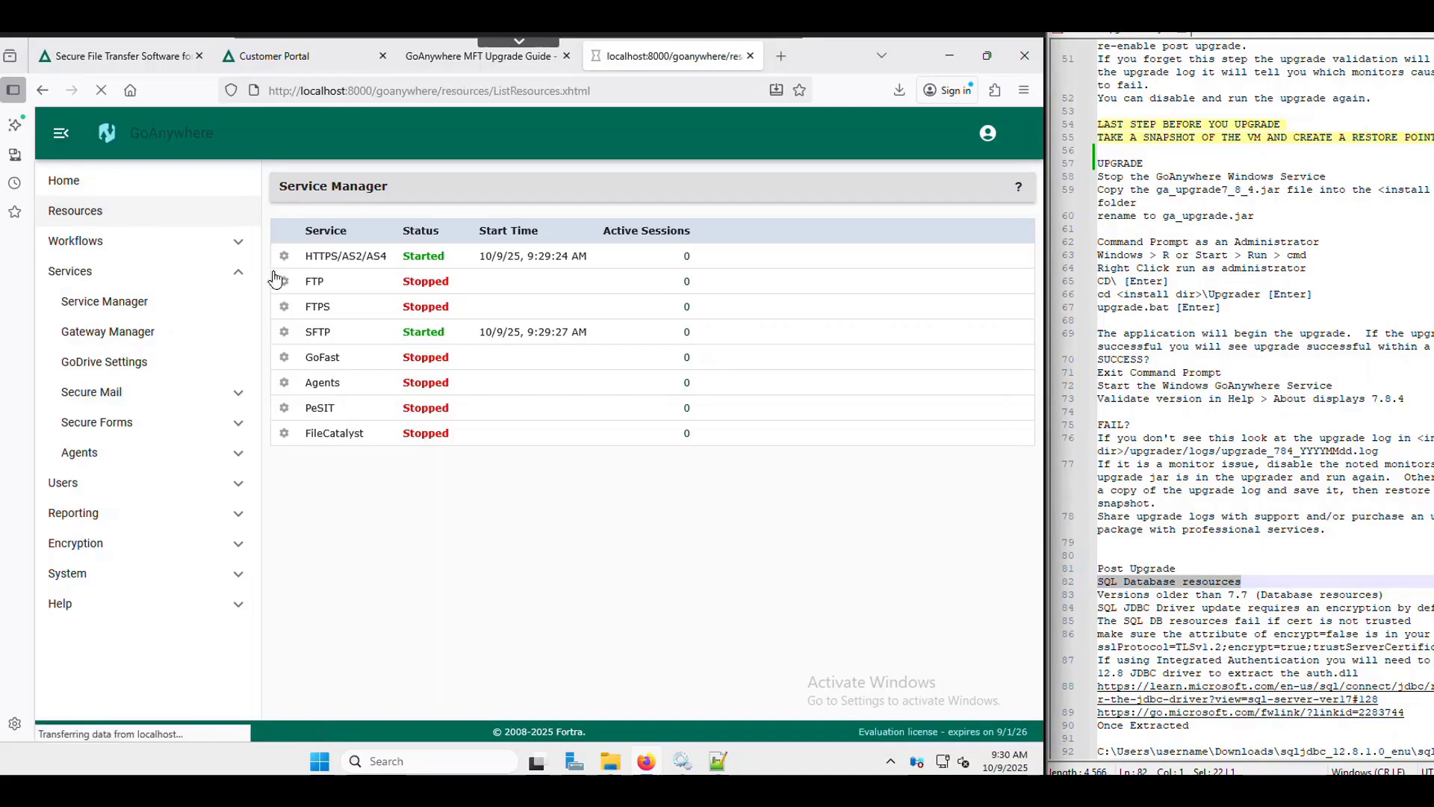
- Open the Customers DB database server, verify encrypt=true;trustServerCertificate=true in its JDBC URL, and test the connection successfully
{"action": "left_click", "coordinate": [619, 307]}
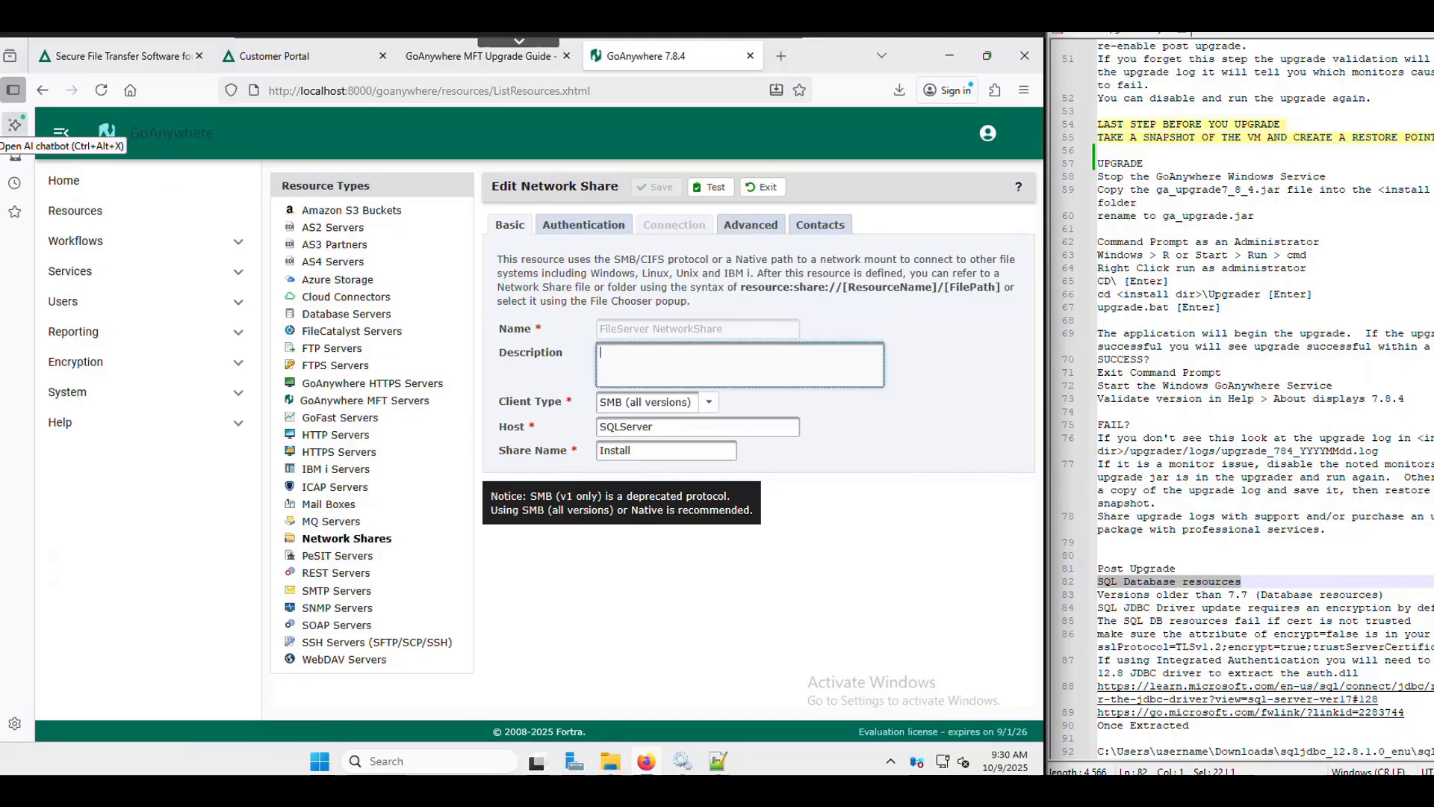
{"action": "left_click", "coordinate": [351, 315]}
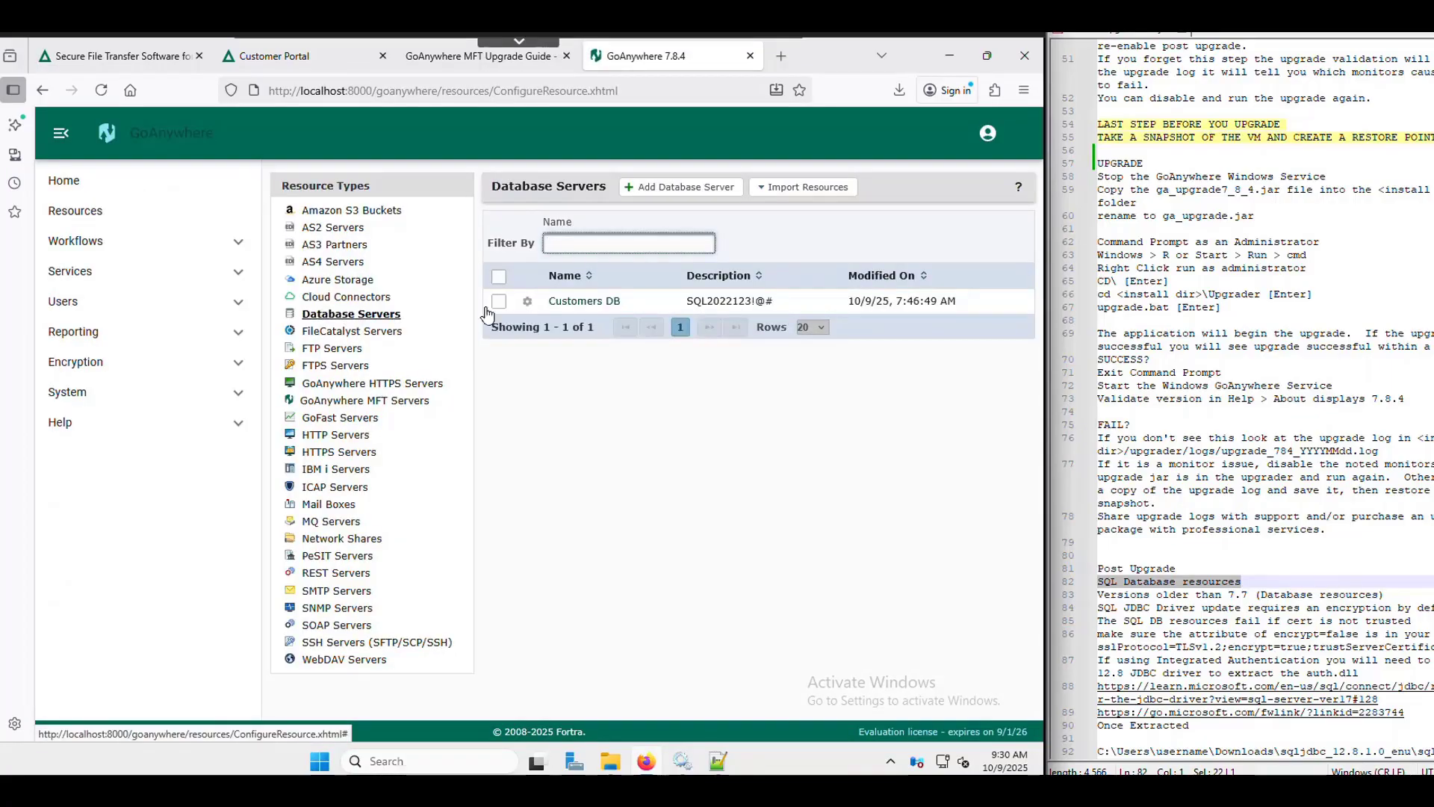
{"action": "left_click", "coordinate": [601, 302]}
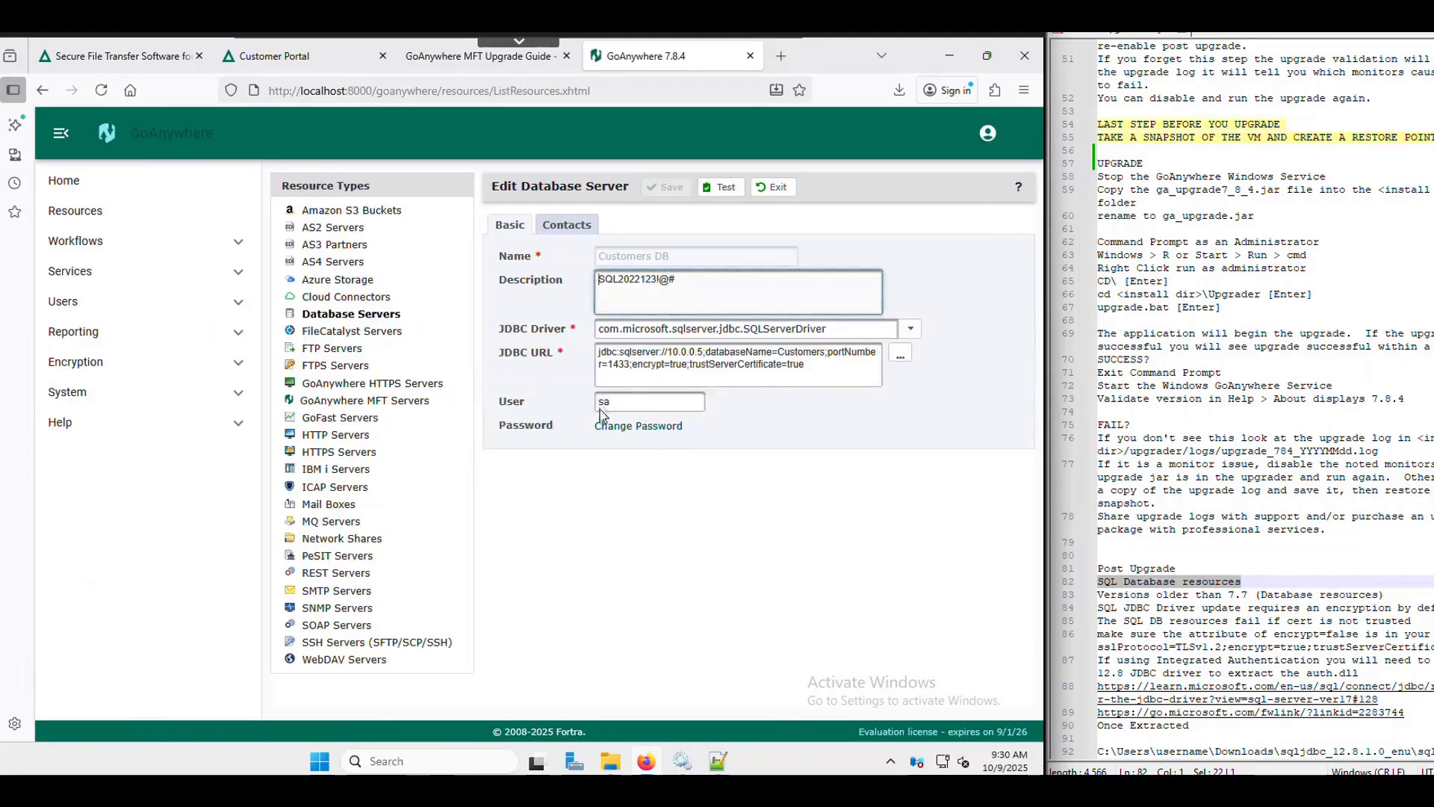
{"action": "left_click_drag", "start_coordinate": [634, 366], "coordinate": [822, 383]}
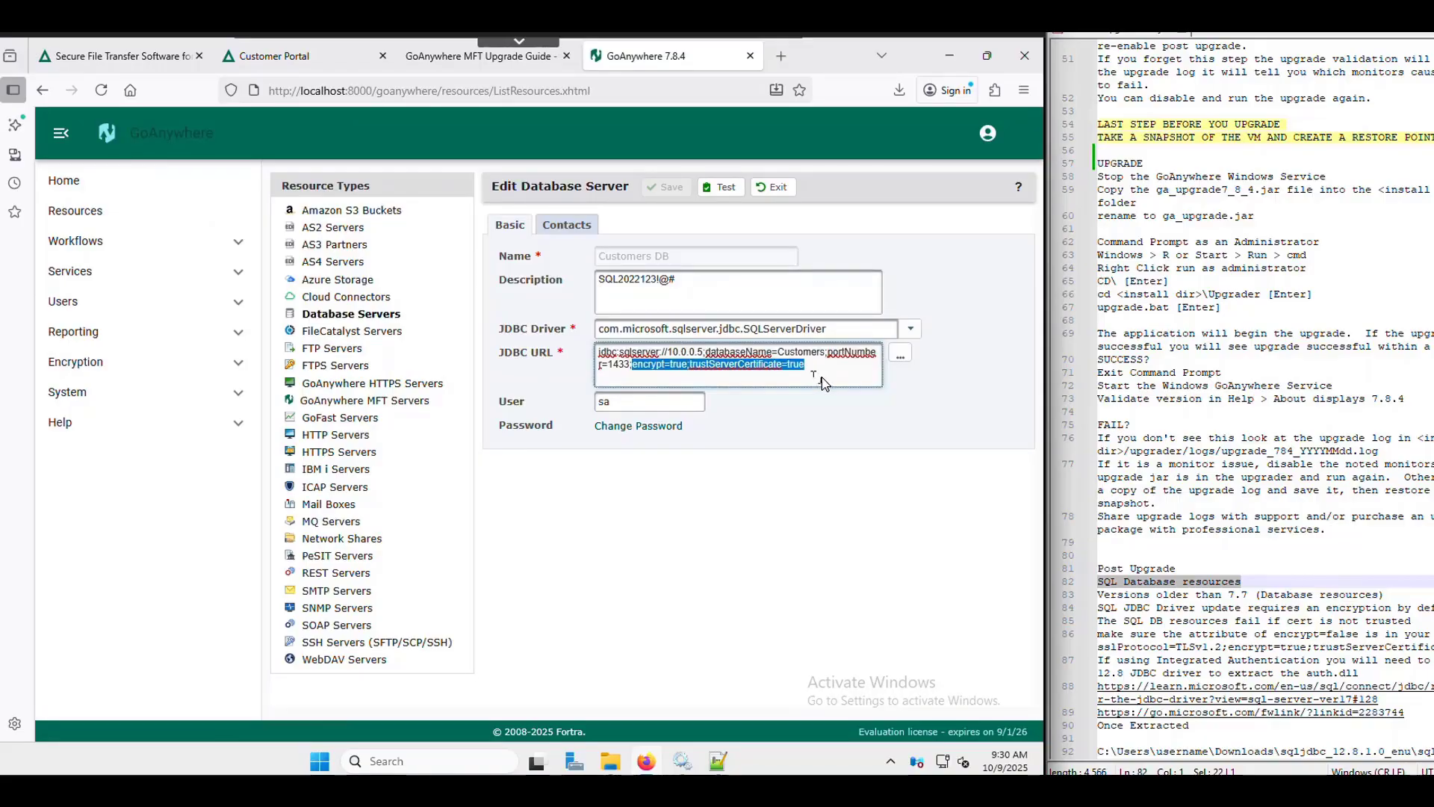
{"action": "left_click", "coordinate": [827, 381]}
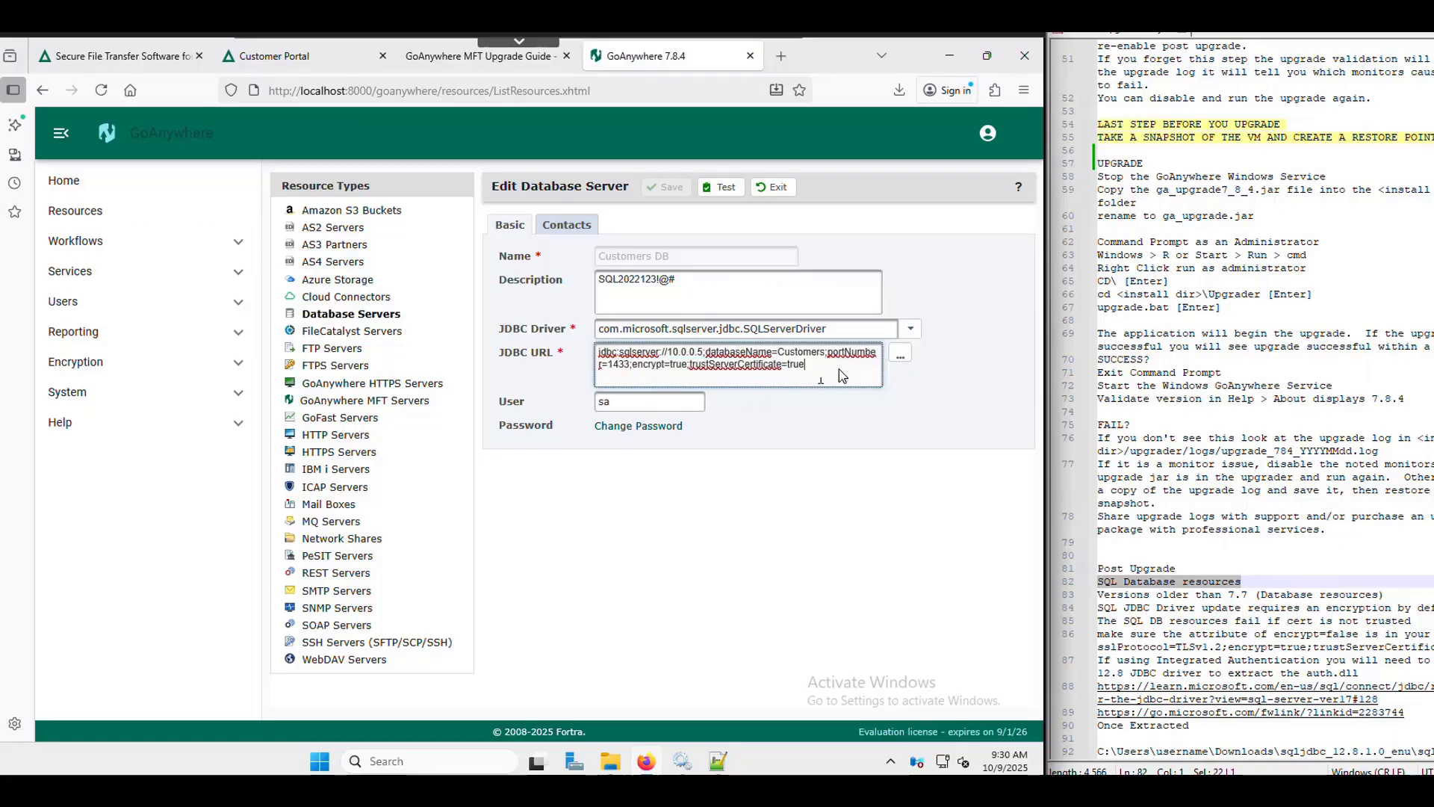
{"action": "left_click_drag", "start_coordinate": [807, 377], "coordinate": [671, 369]}
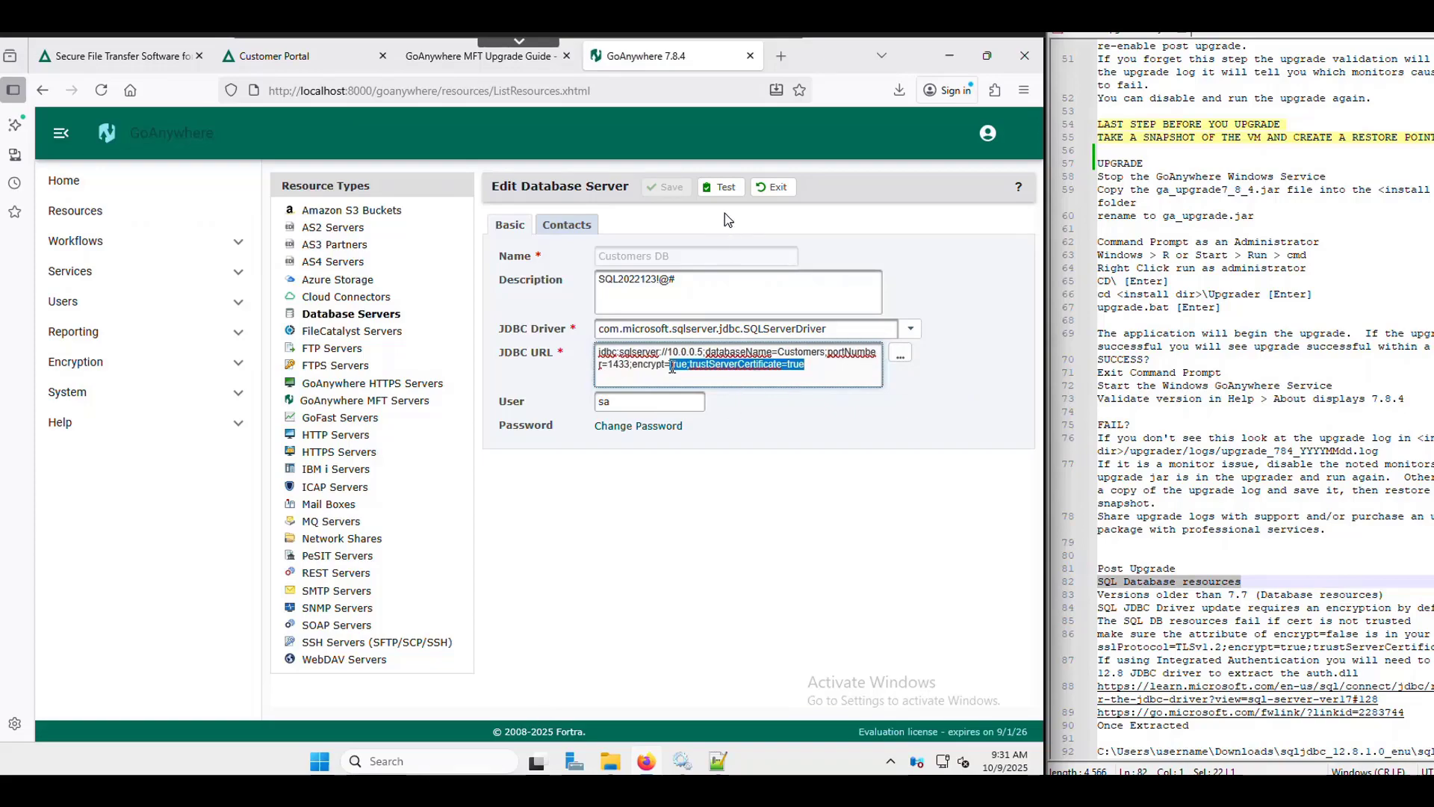
{"action": "left_click", "coordinate": [725, 188]}
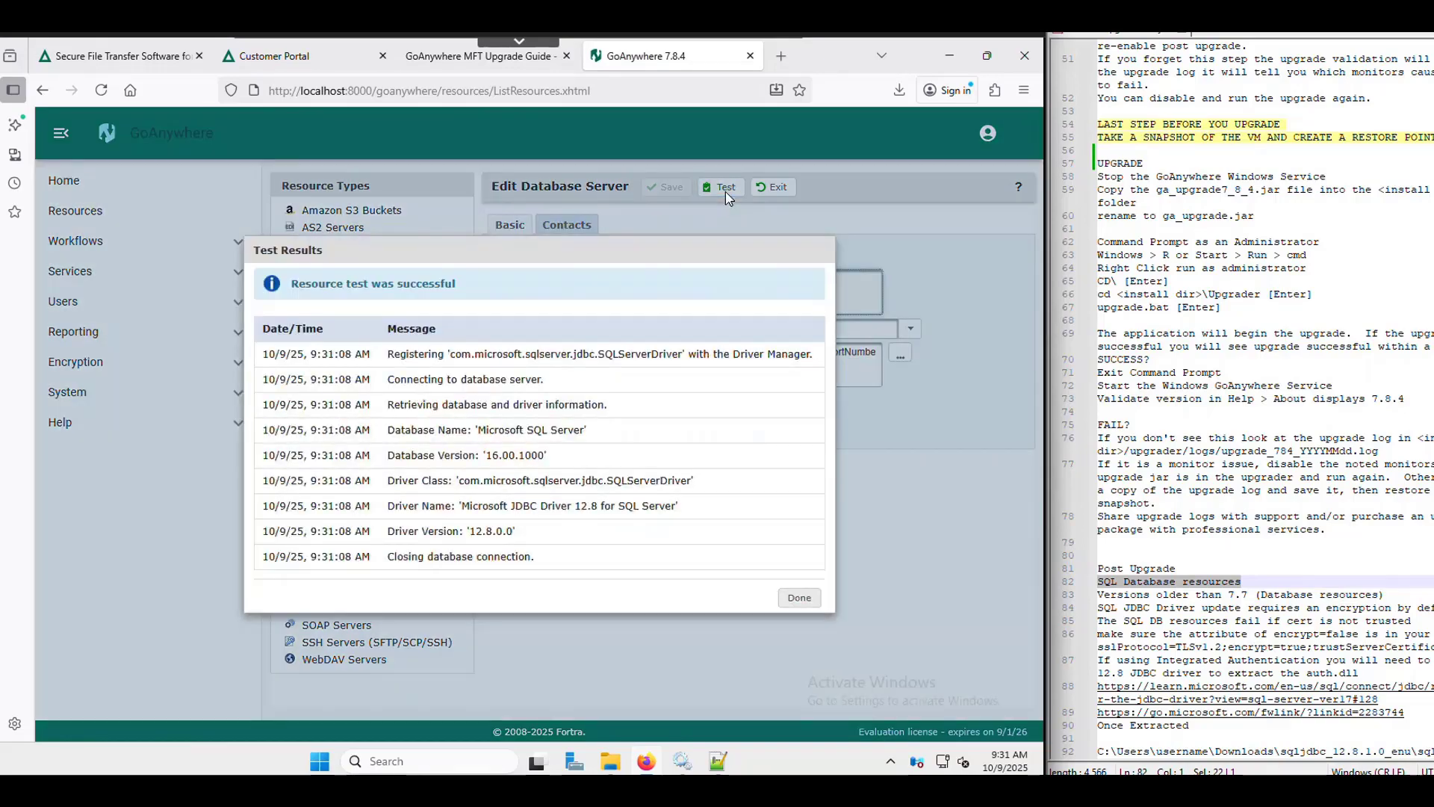
{"action": "left_click", "coordinate": [800, 598]}
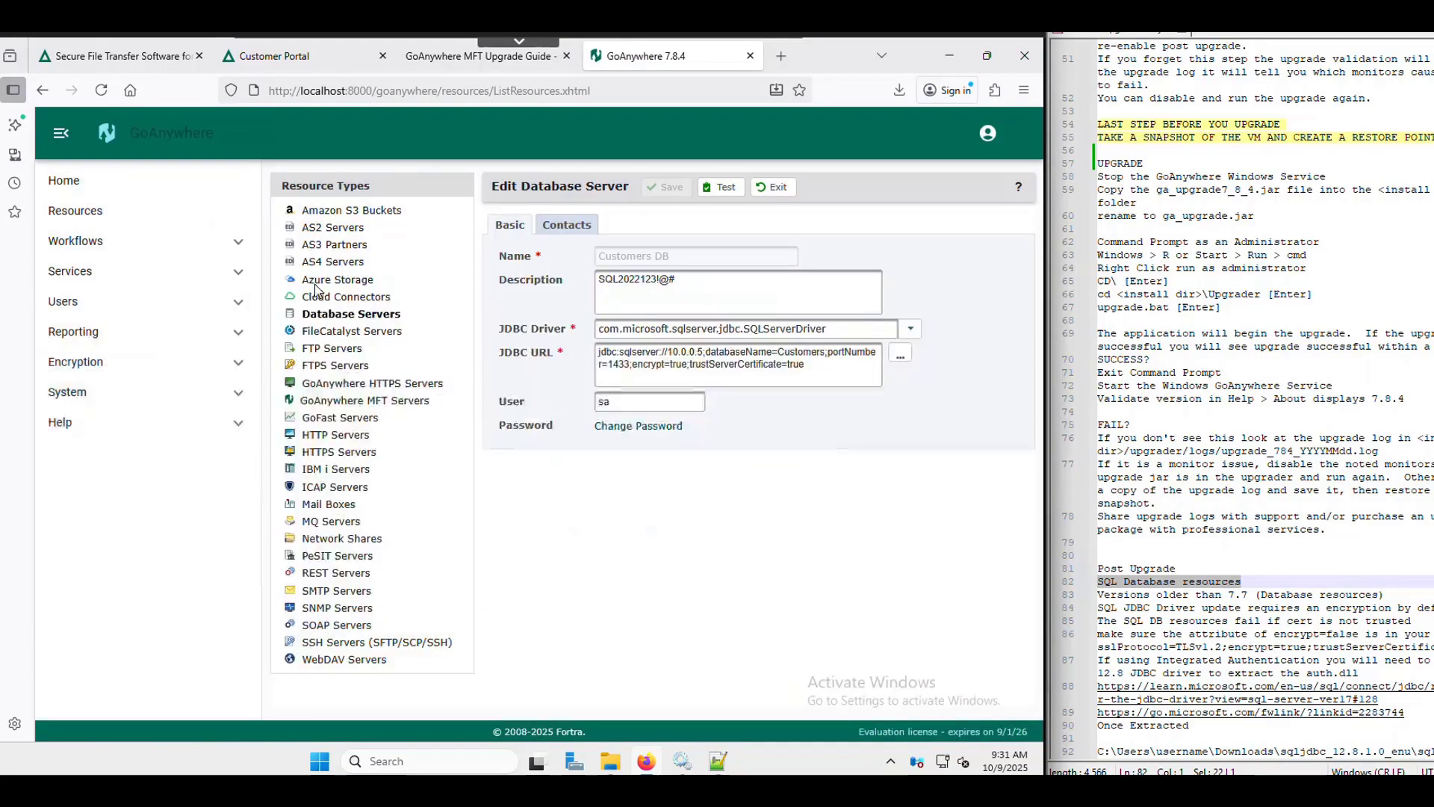